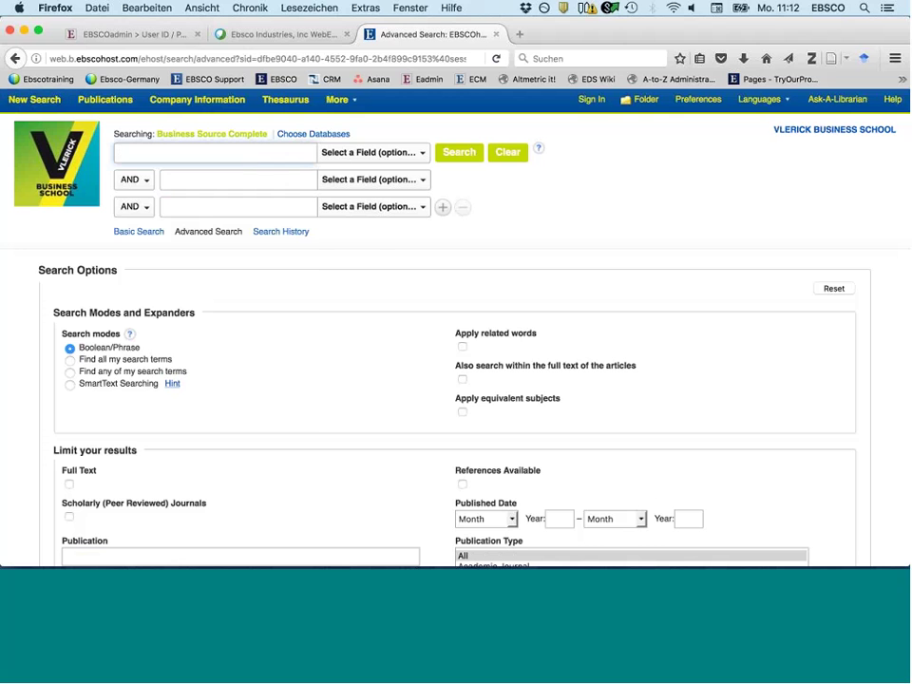
- Browse the database's publications for 'harvard business'
left_click(342, 155)
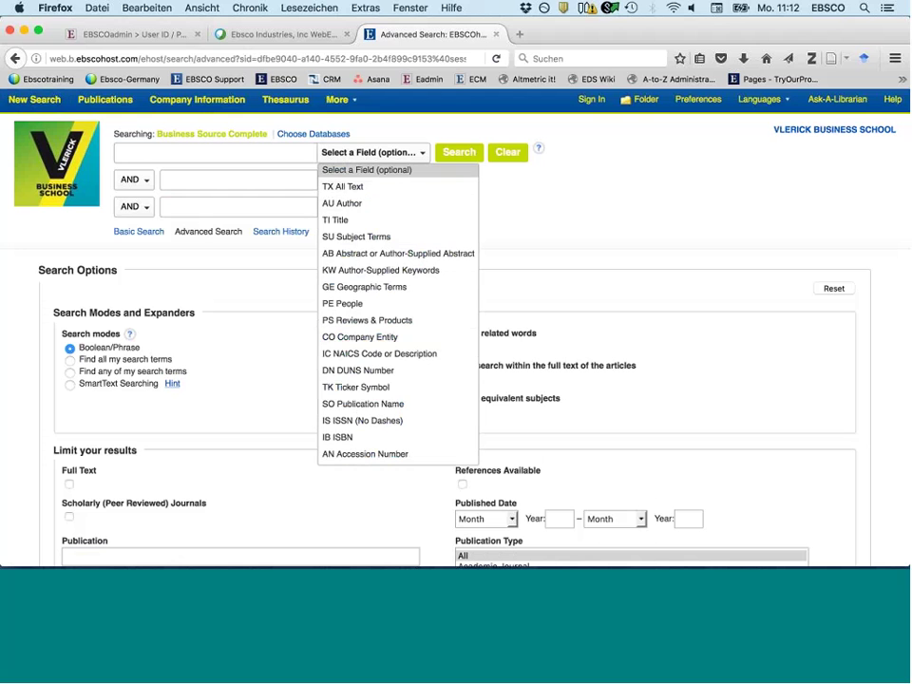
left_click(358, 158)
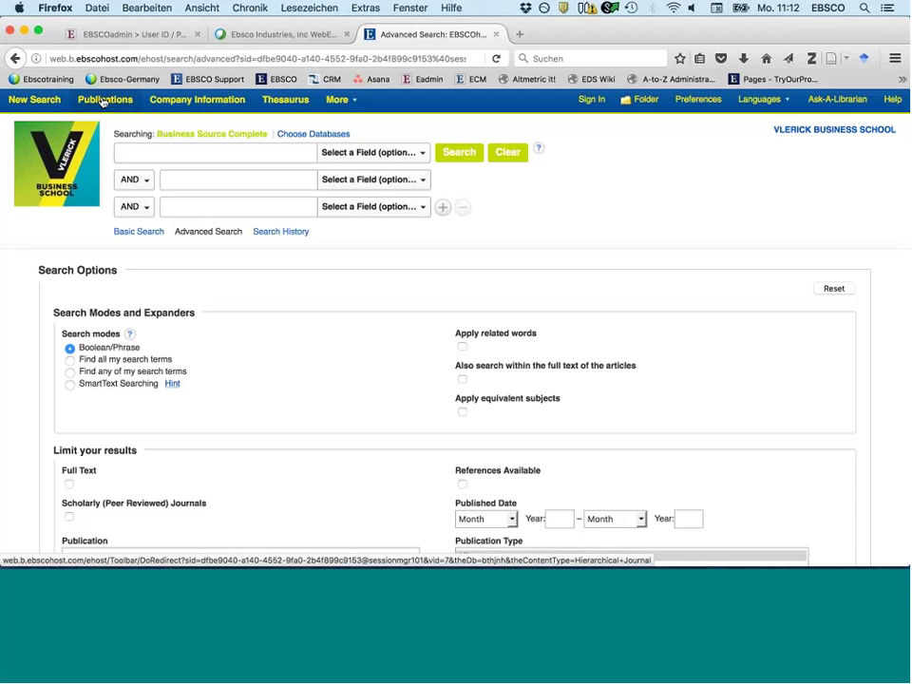
left_click(103, 100)
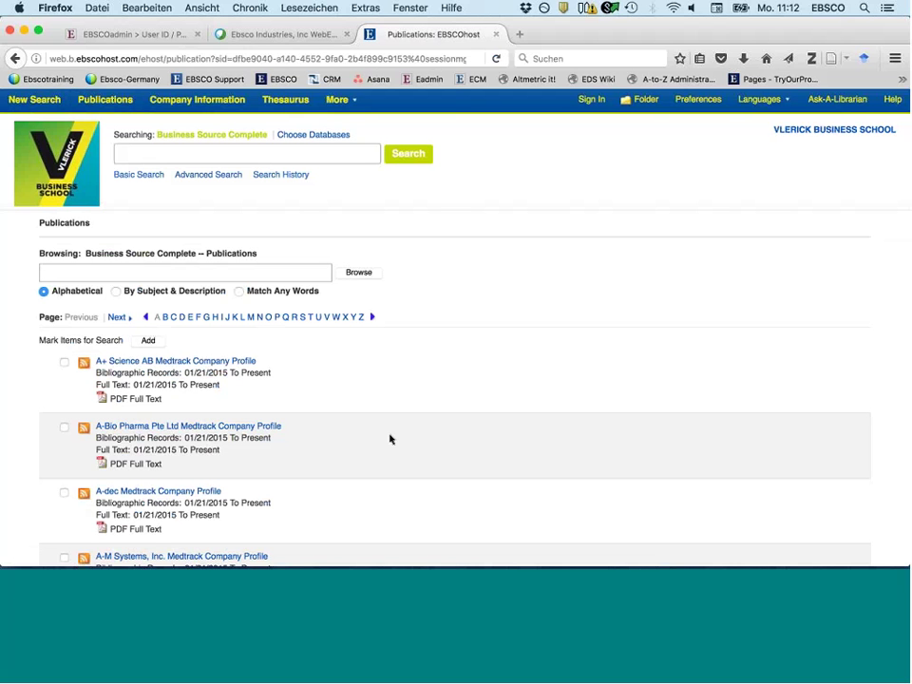
left_click(199, 275)
type("harvard")
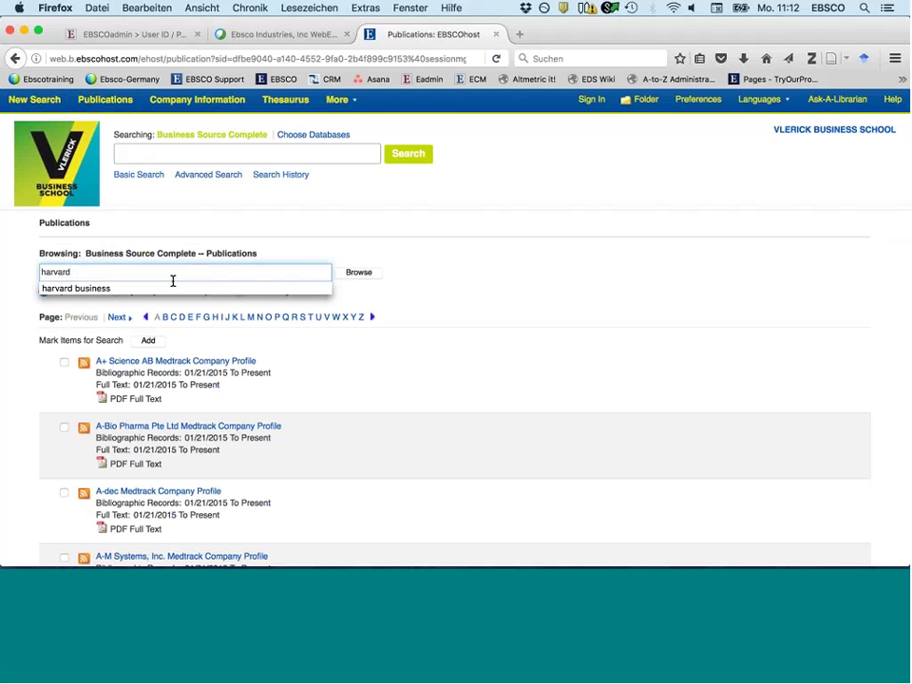
left_click(166, 288)
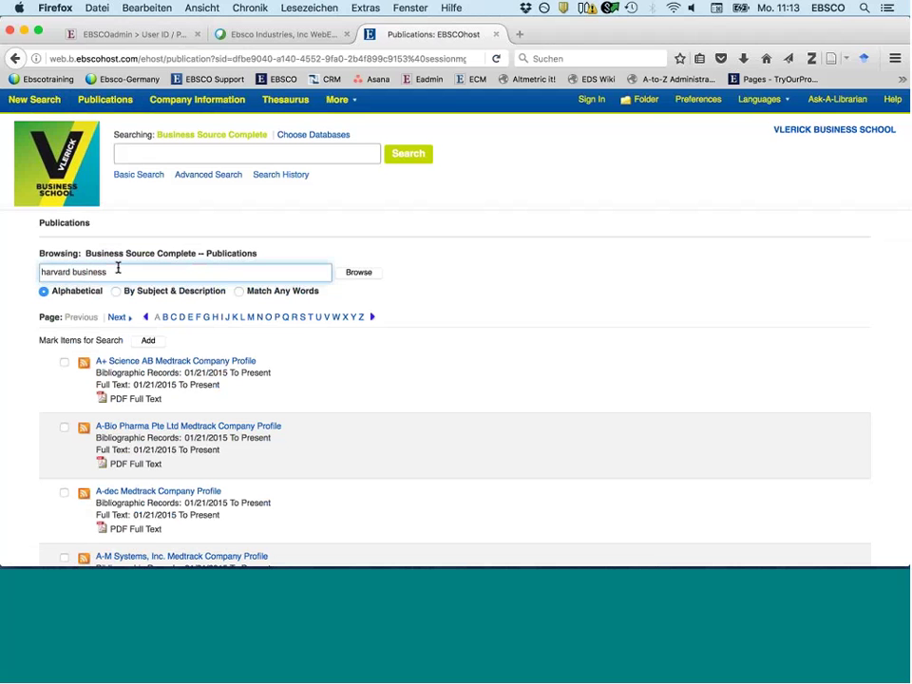
key("Return")
left_click(358, 274)
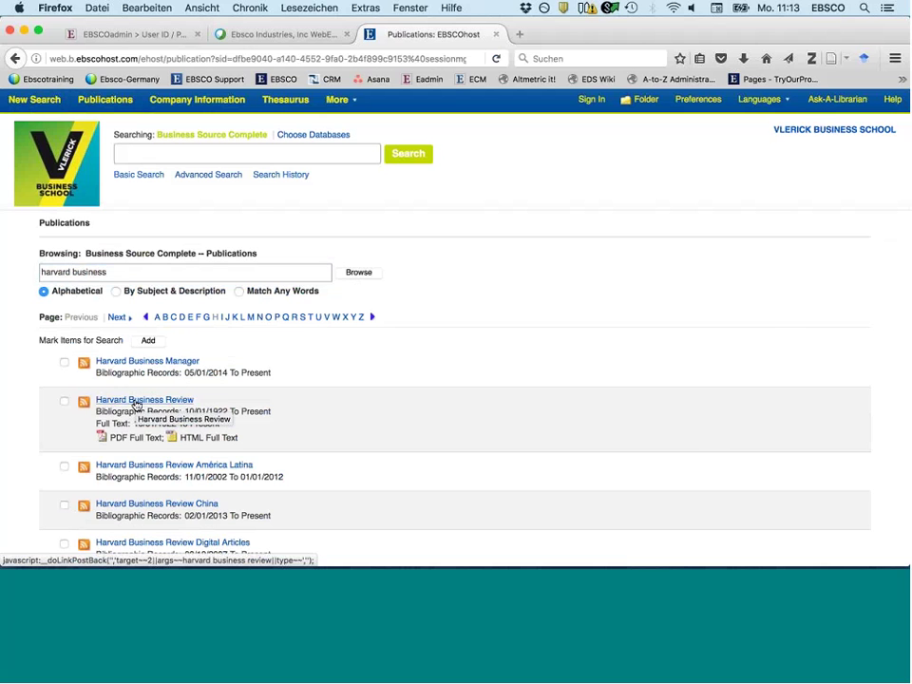
- Open Harvard Business Review and list the 2017 Vol. 95 Issue 1 Jan/Feb articles
left_click(137, 403)
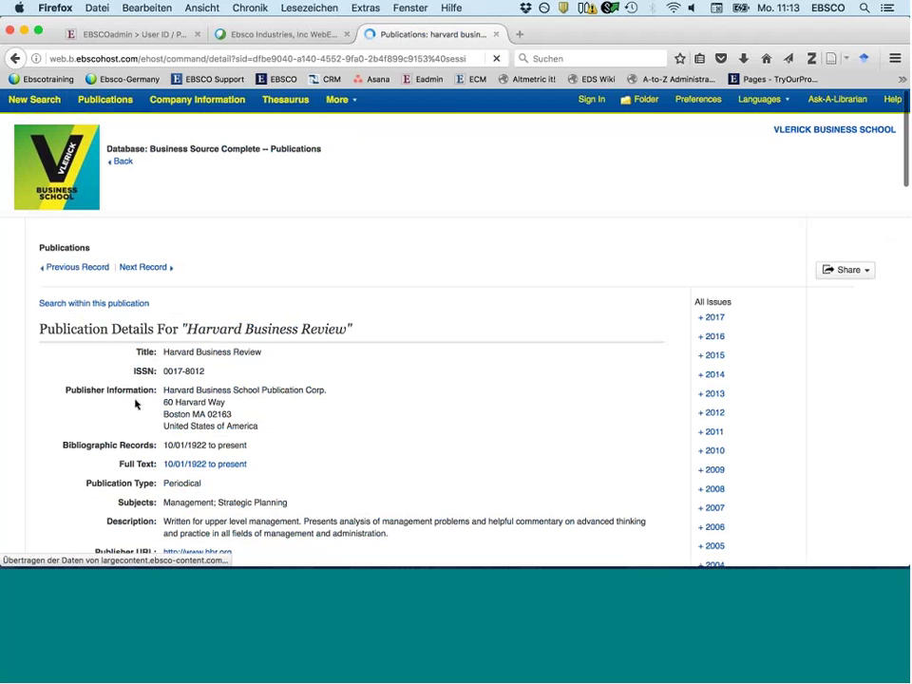
scroll(351, 476, "down", 4)
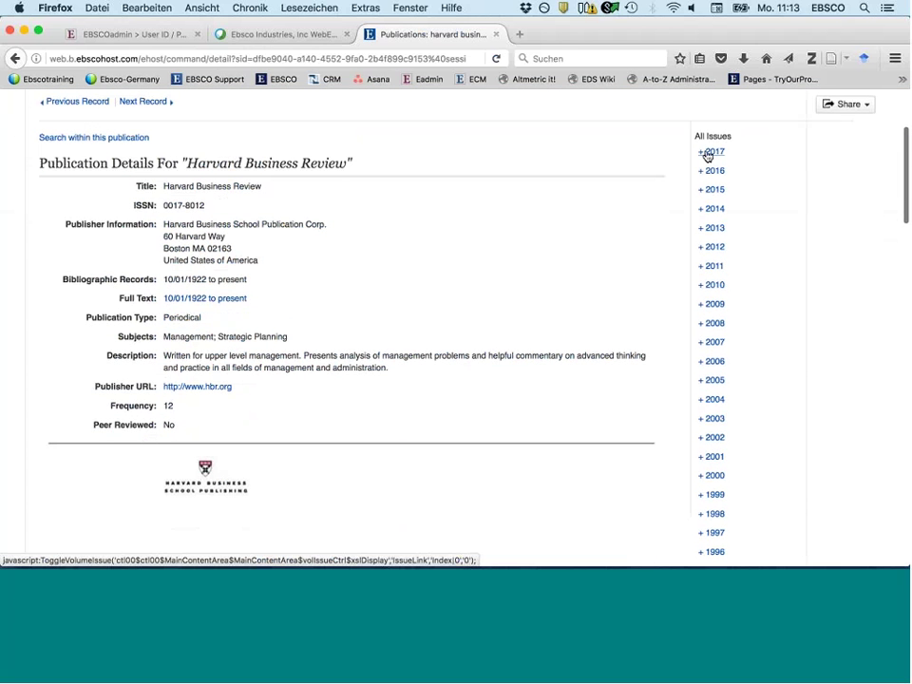
left_click(707, 153)
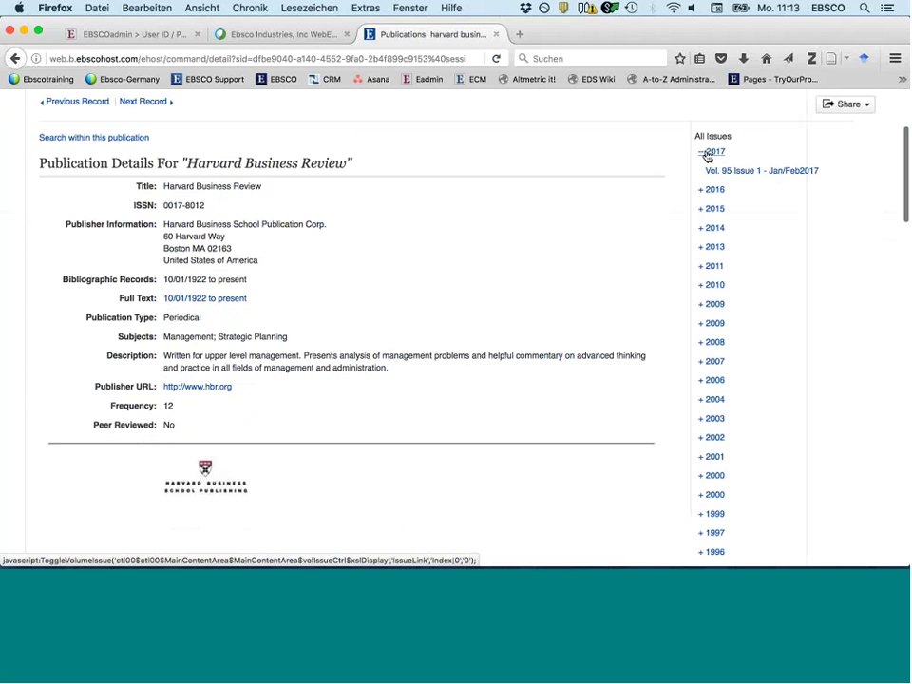
left_click(748, 175)
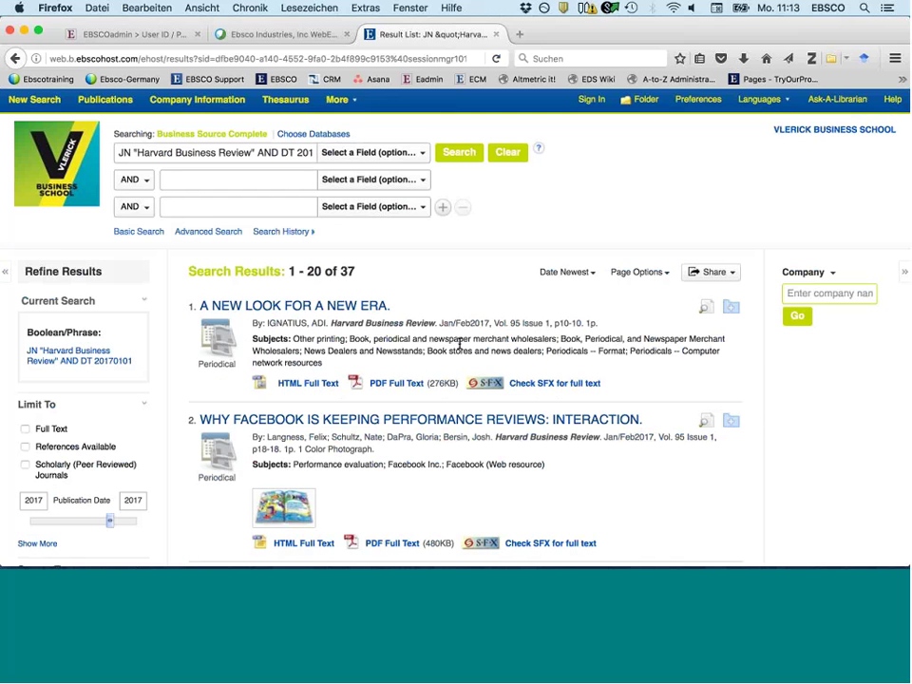
- Open the PDF full text of the first article in the issue
scroll(459, 344, "down", 1)
scroll(459, 344, "down", 2)
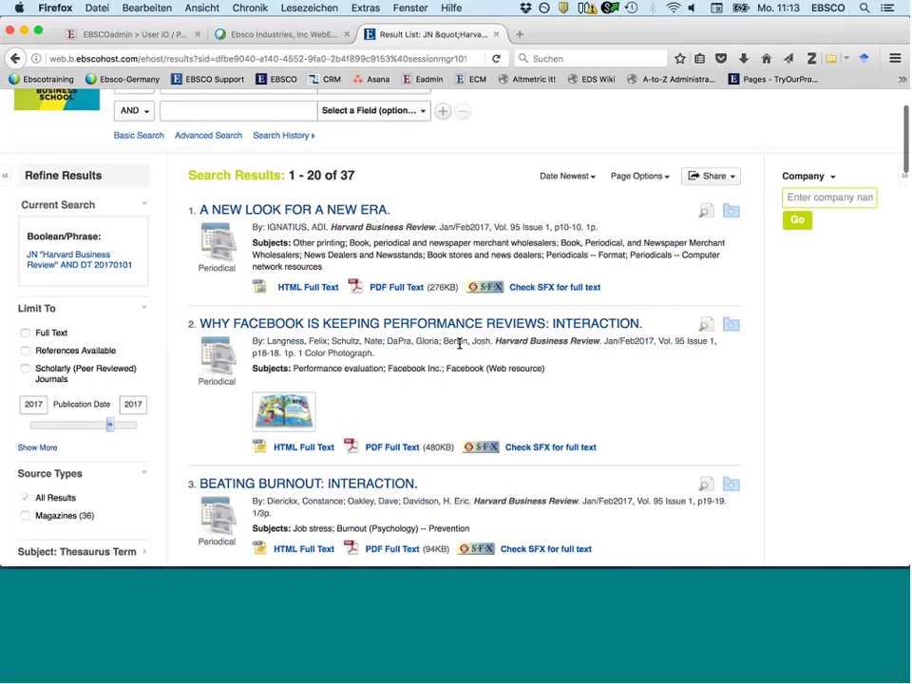
scroll(459, 344, "down", 1)
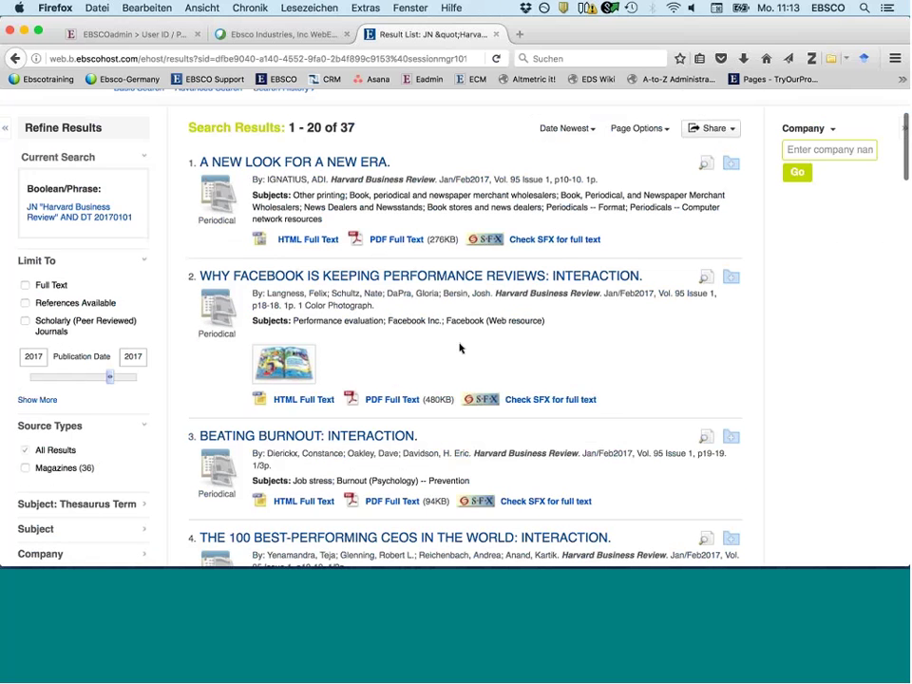
scroll(313, 253, "down", 1)
scroll(313, 254, "up", 1)
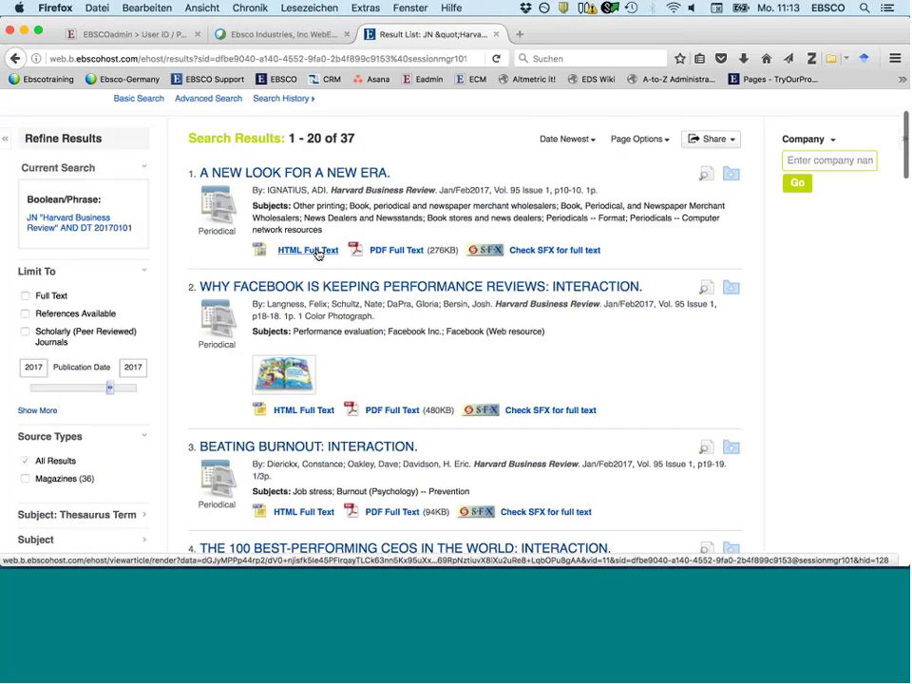
left_click(397, 251)
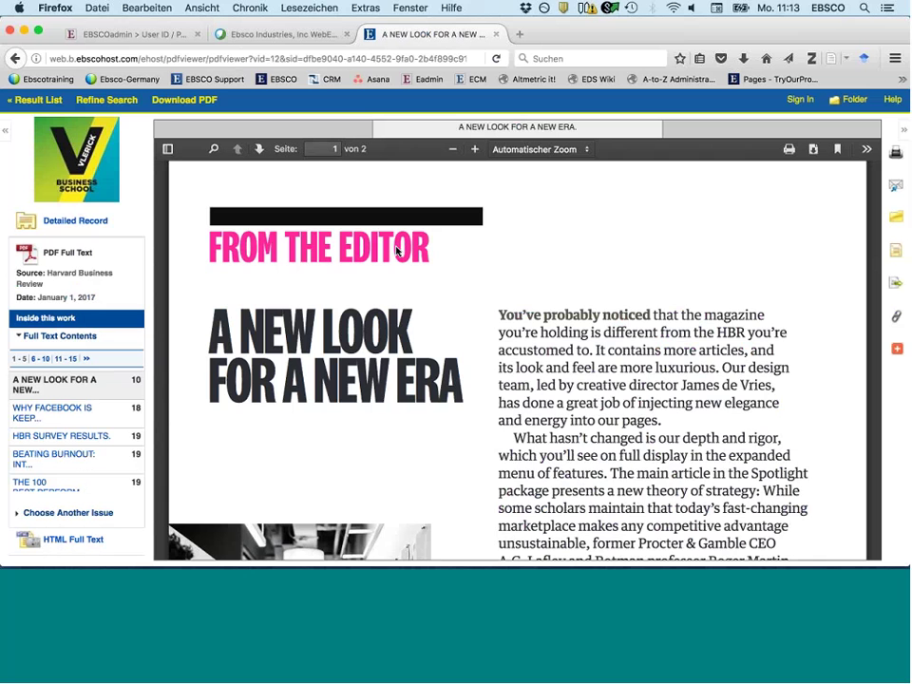
- Switch to the Facebook performance reviews article, then to the Beating Burnout article
scroll(397, 250, "down", 2)
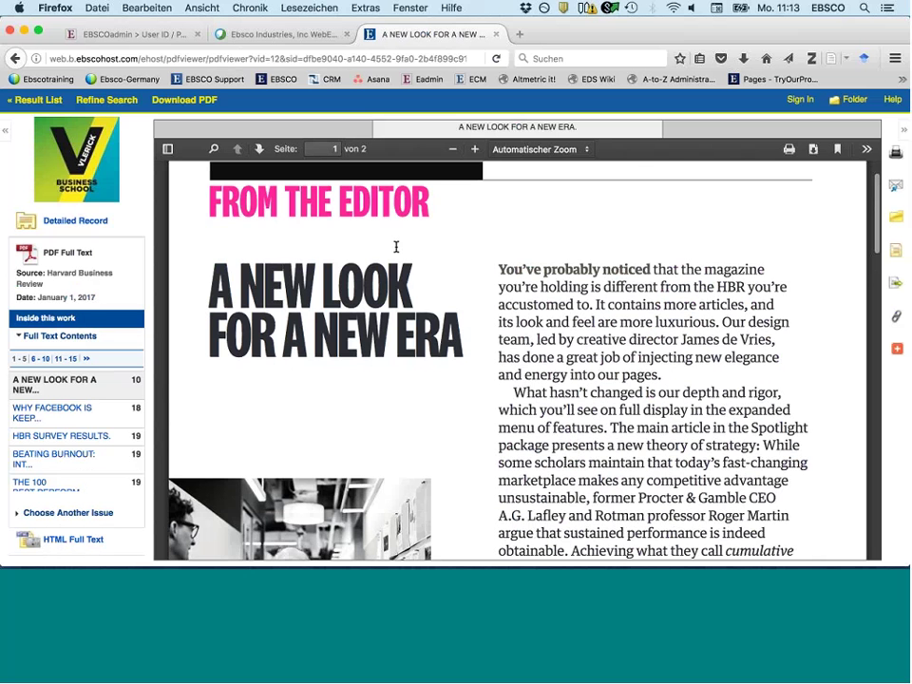
scroll(396, 247, "down", 4)
scroll(397, 249, "down", 2)
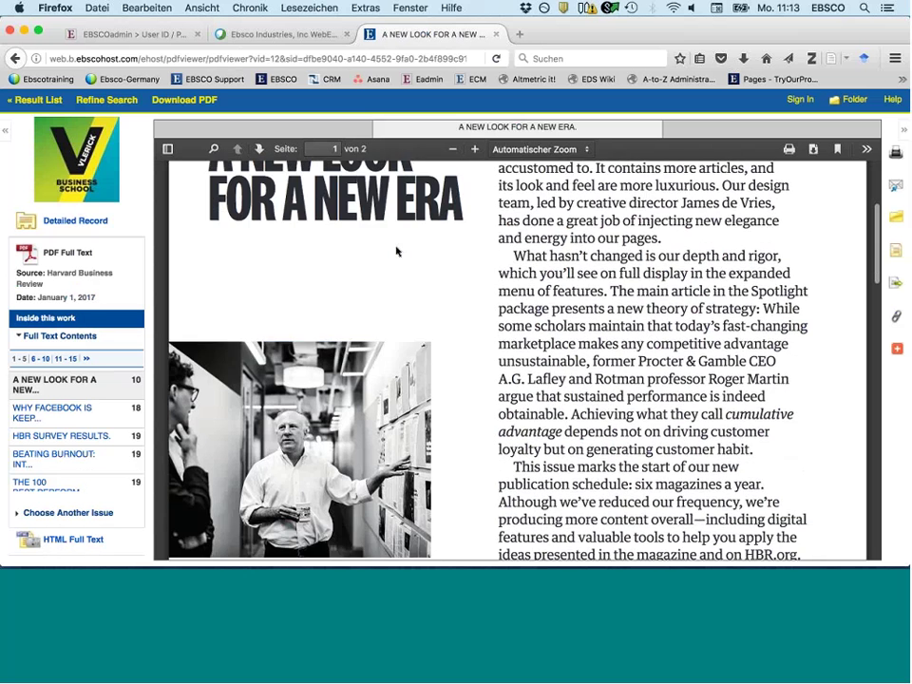
scroll(397, 251, "down", 8)
scroll(397, 250, "up", 3)
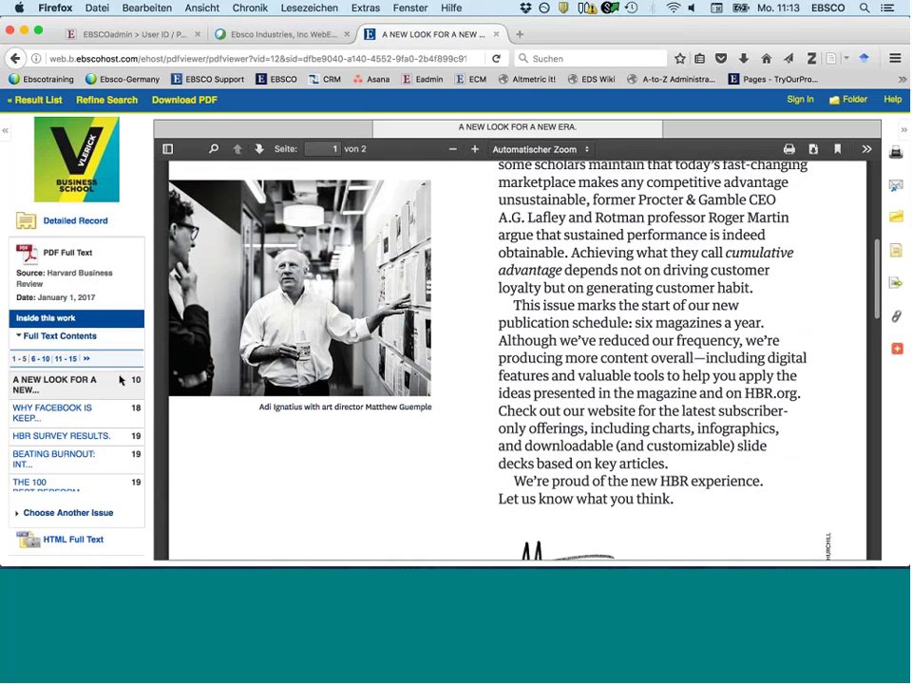
left_click(49, 411)
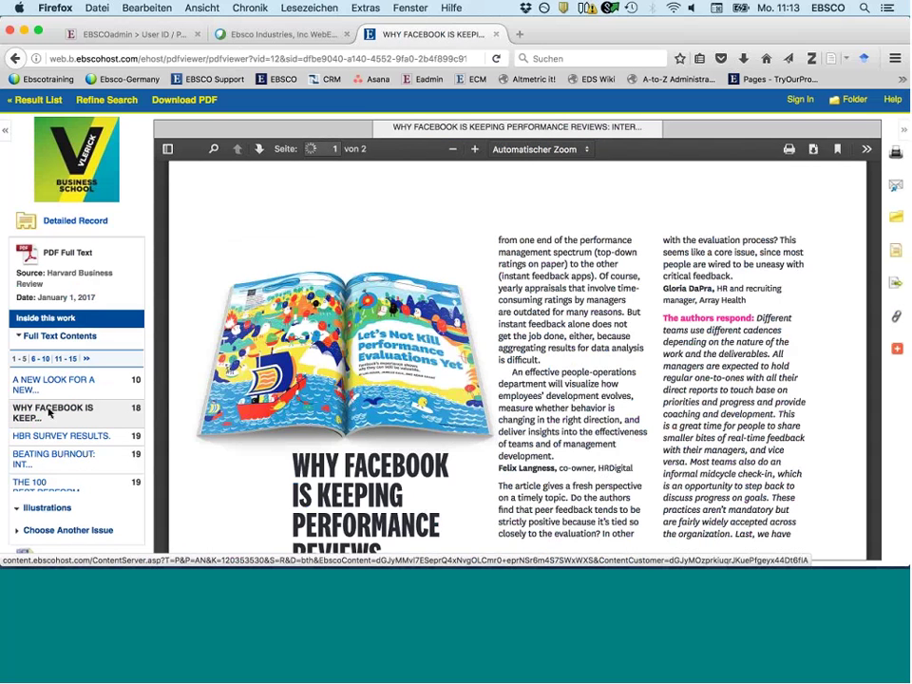
scroll(43, 428, "down", 1)
left_click(41, 445)
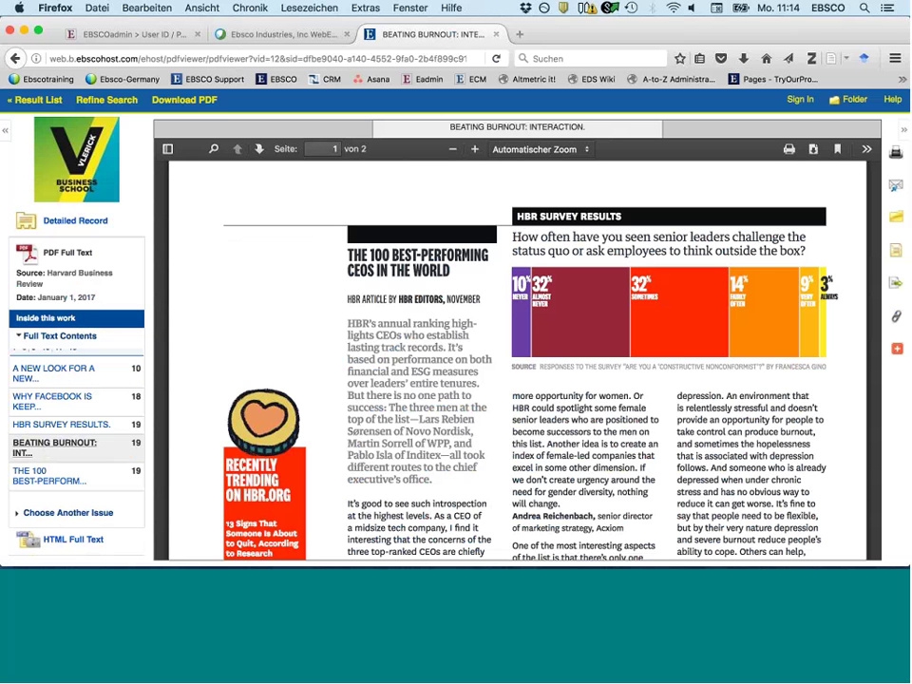
left_click(790, 150)
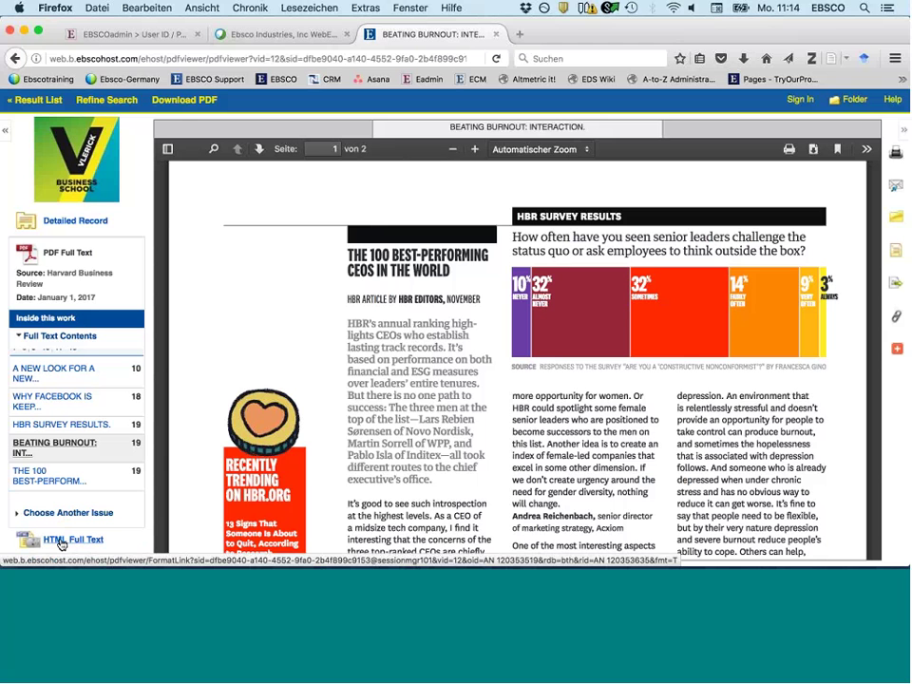
left_click(62, 544)
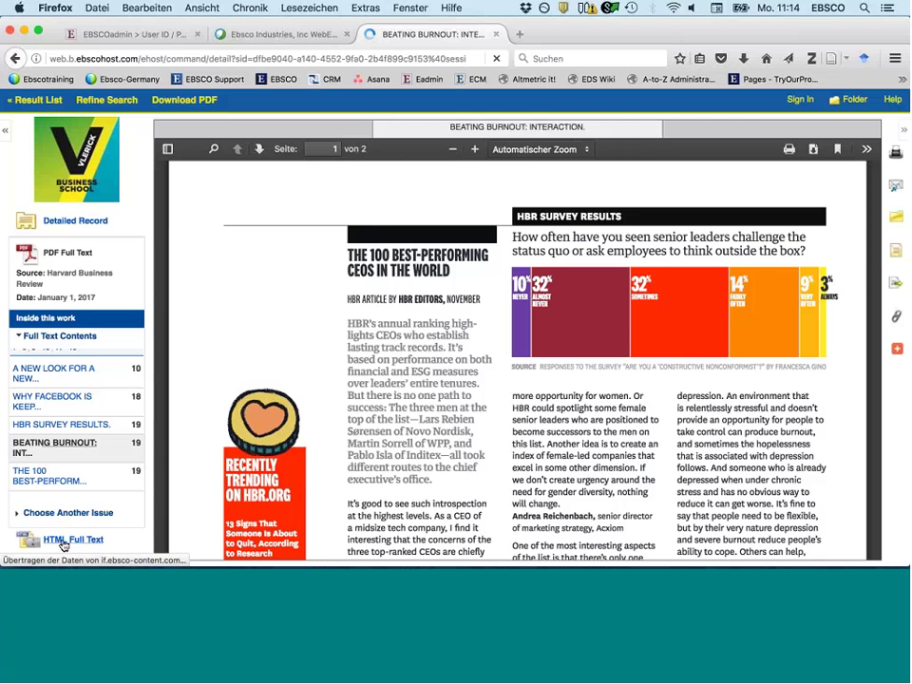
- Load Beating Burnout's HTML full text and return it from Dutch to English
left_click(63, 540)
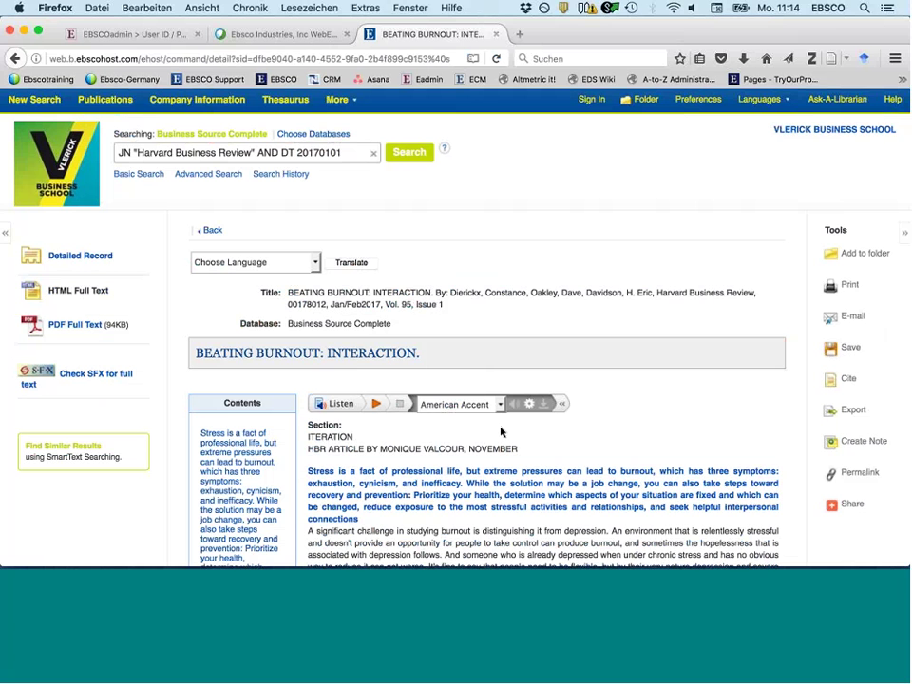
scroll(461, 247, "down", 1)
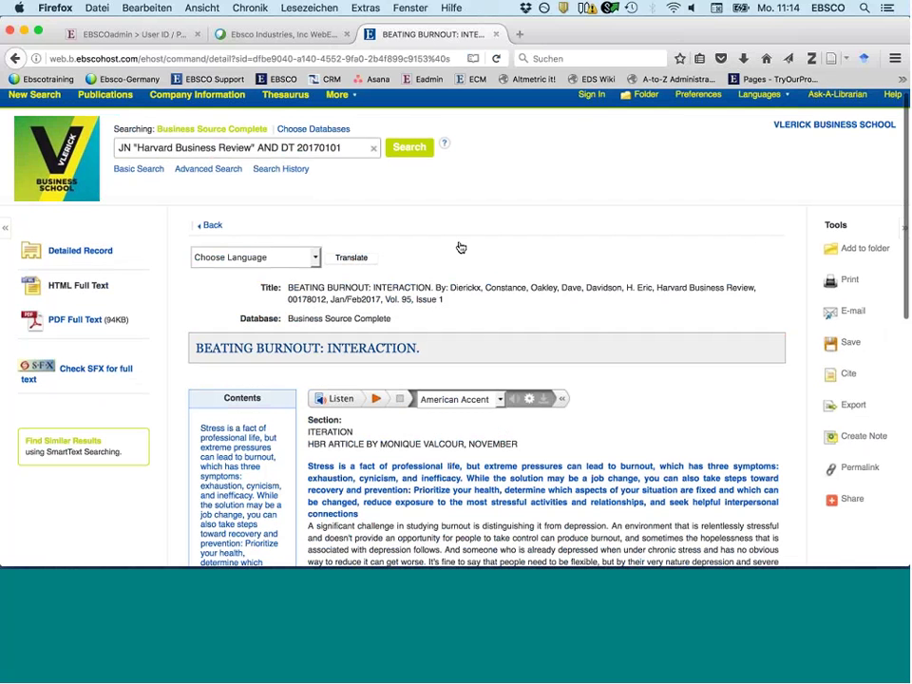
scroll(246, 218, "down", 4)
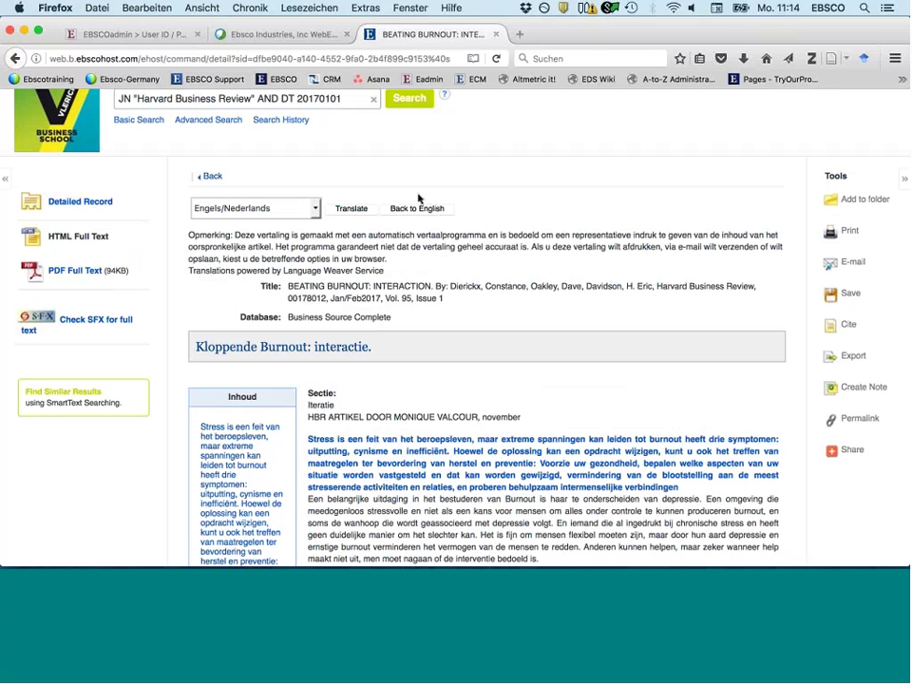
left_click(417, 207)
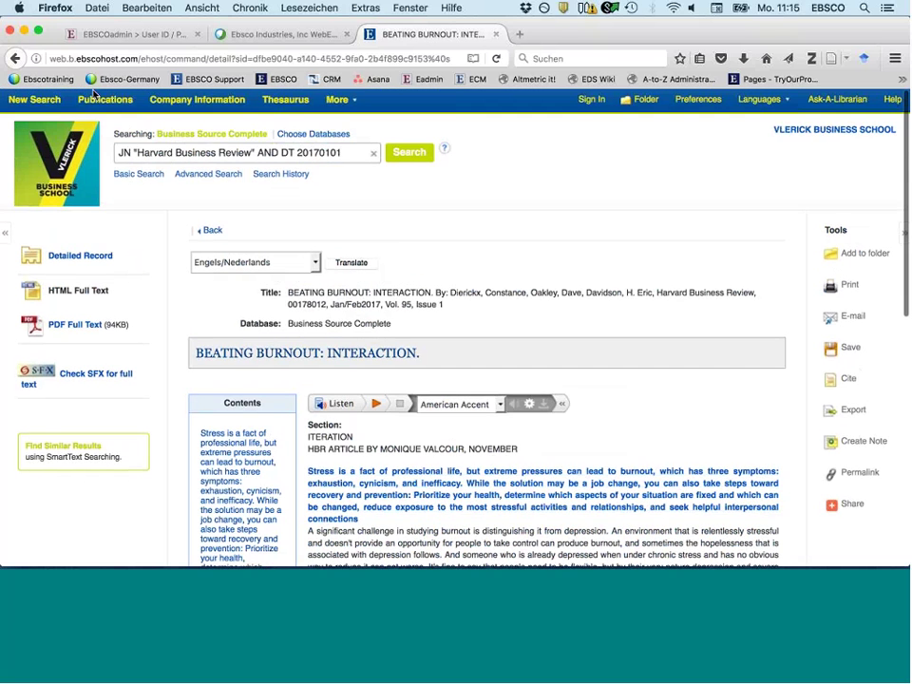
- Browse the database's publications for 'time'
left_click(100, 99)
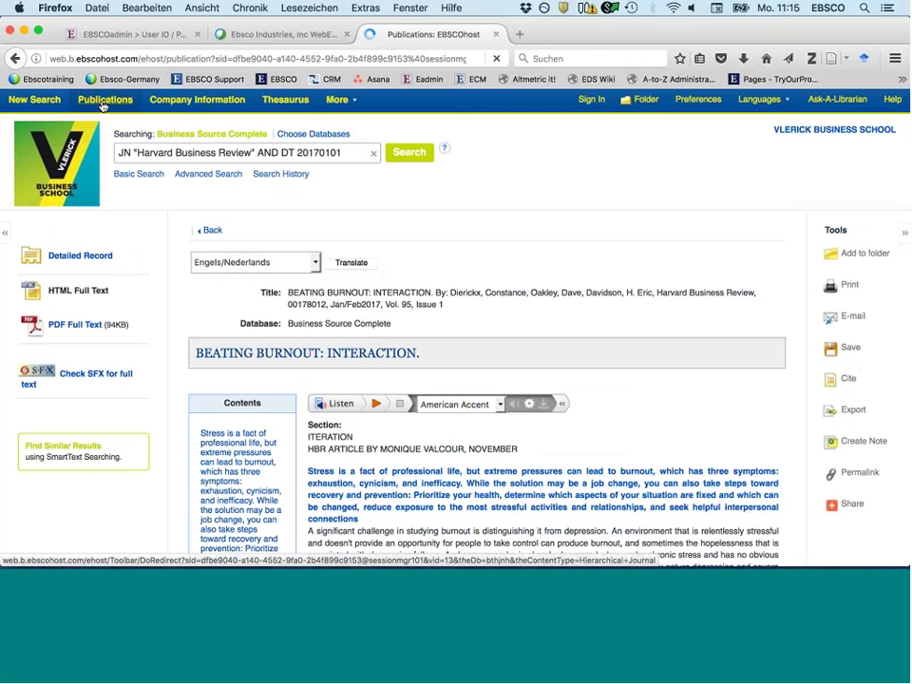
left_click(137, 272)
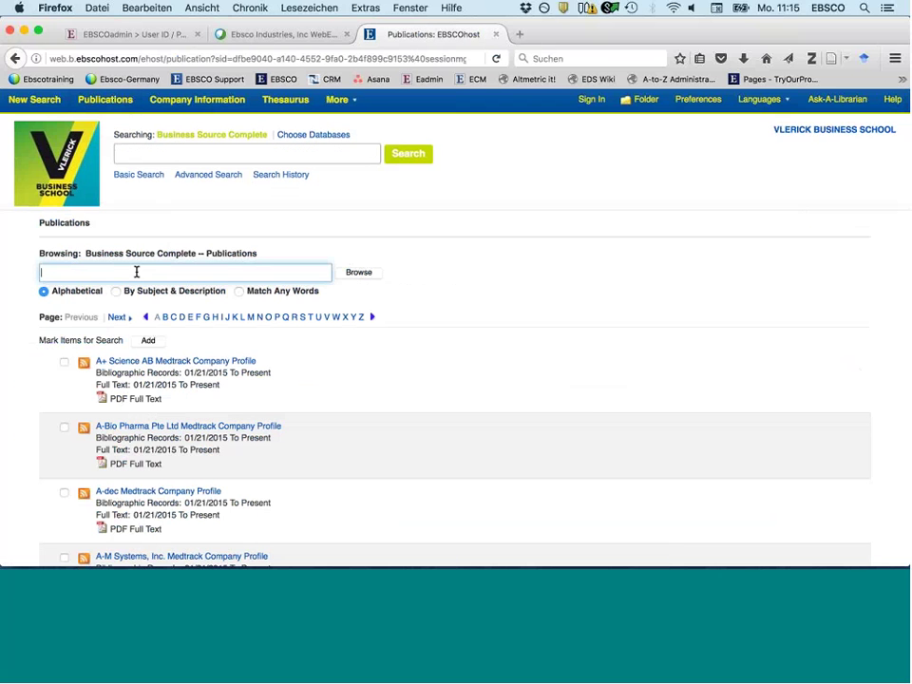
type("timw")
key("BackSpace")
type("e")
key("Return")
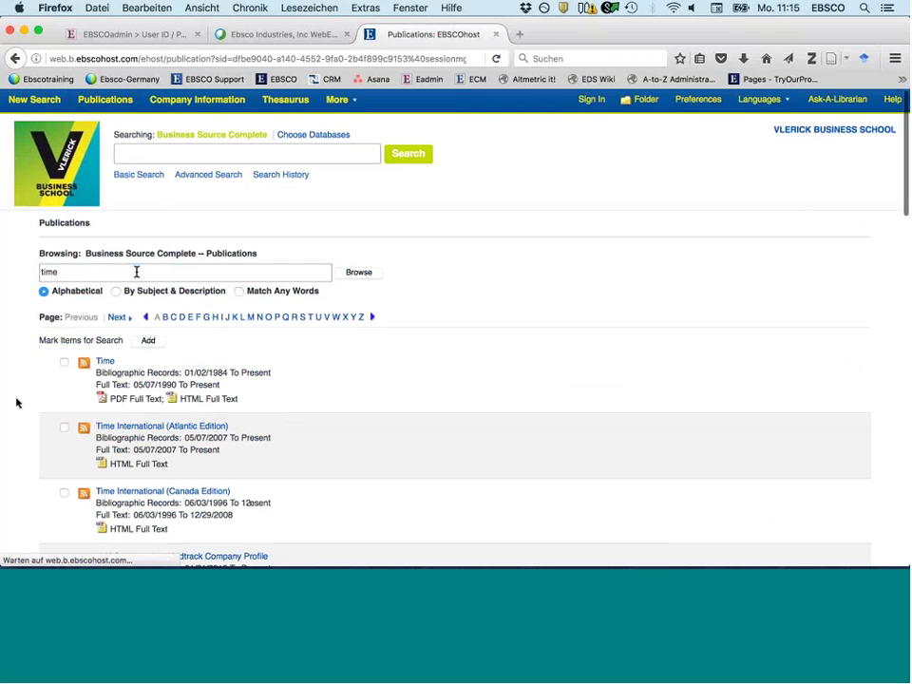
- Open Time and list the 31 articles in Feb 2017 Vol. 189 Issue 5
left_click(105, 361)
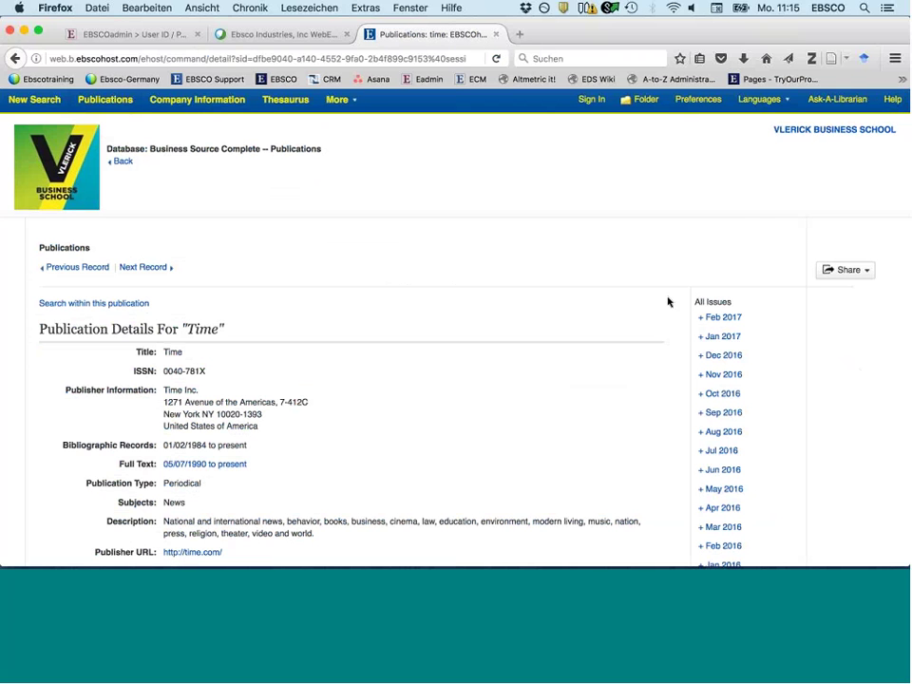
left_click(719, 319)
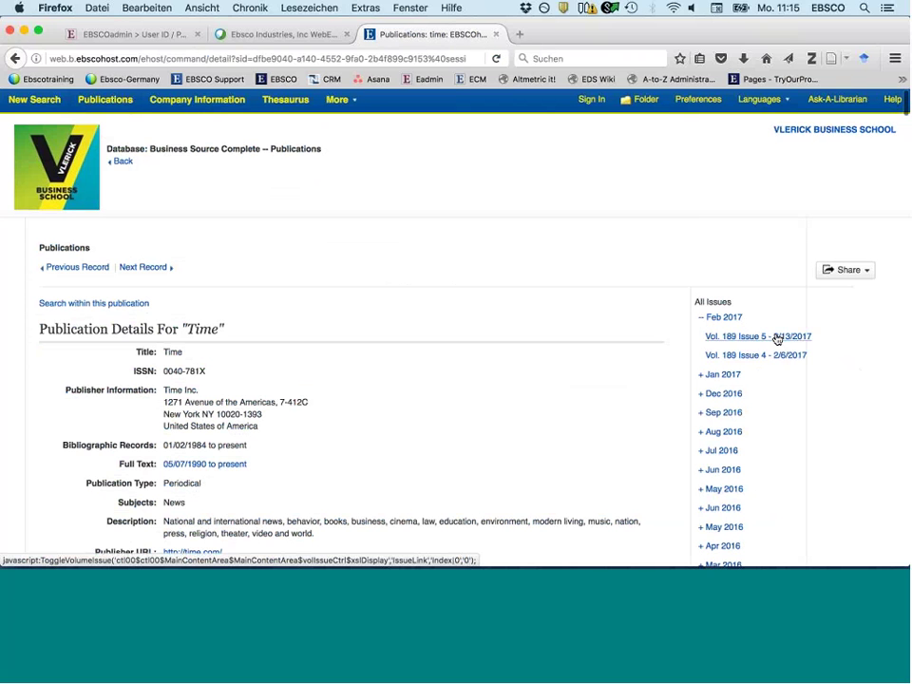
left_click(777, 338)
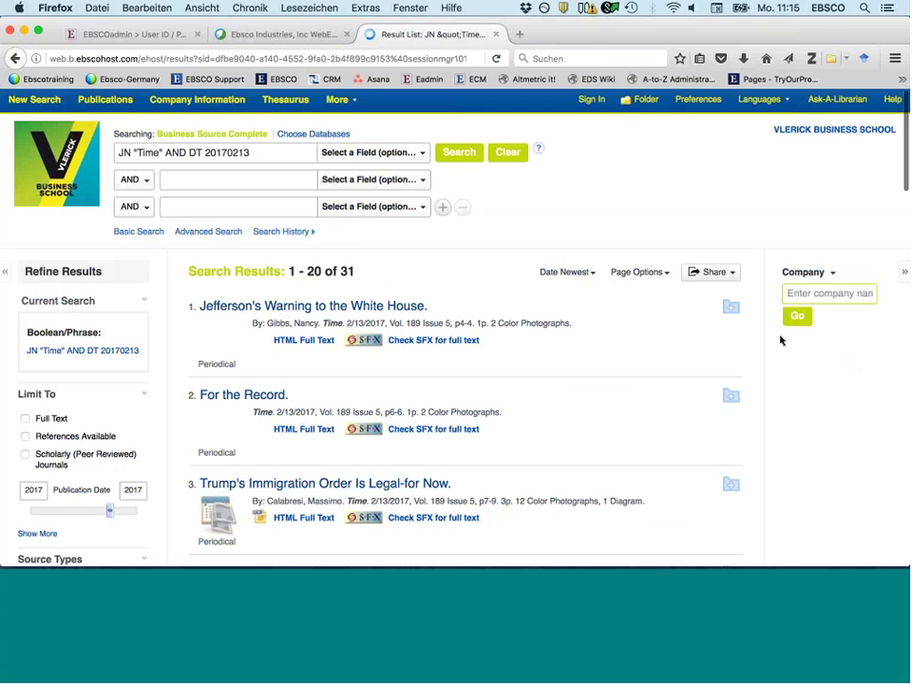
scroll(289, 397, "down", 3)
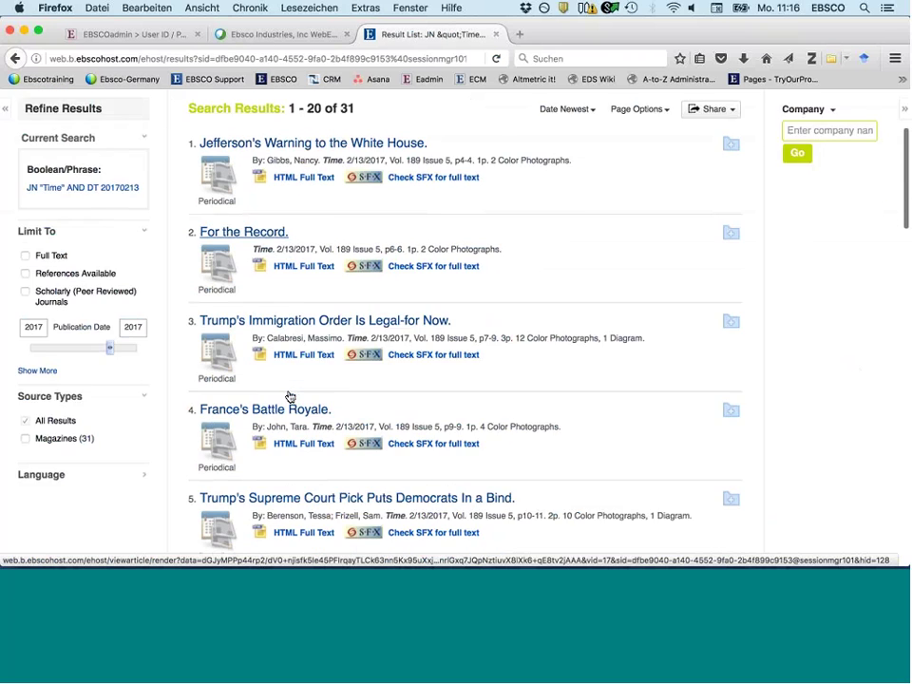
scroll(290, 397, "down", 2)
scroll(290, 396, "down", 3)
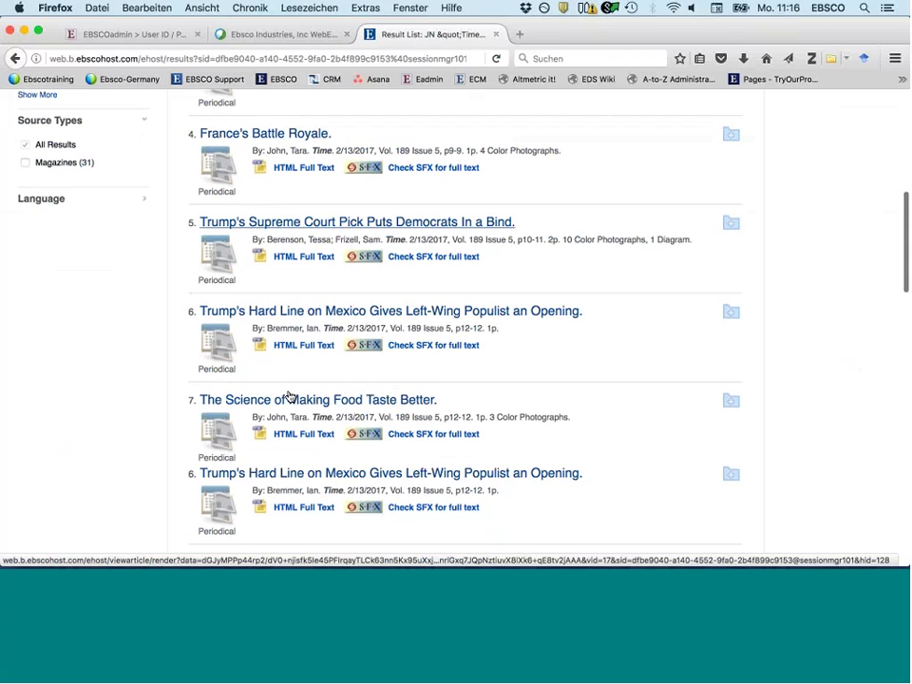
scroll(290, 395, "up", 8)
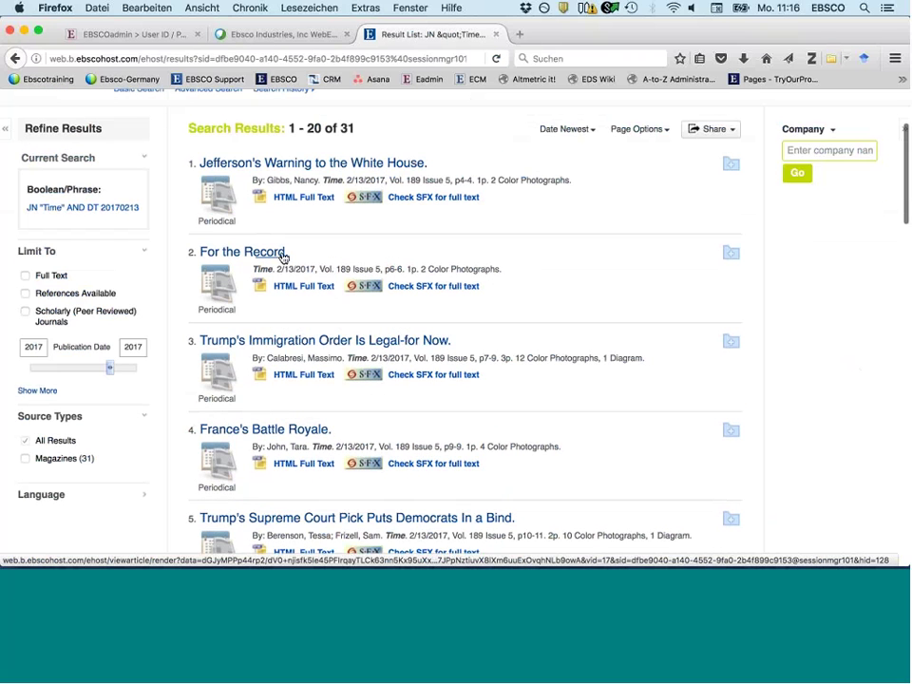
scroll(282, 257, "up", 2)
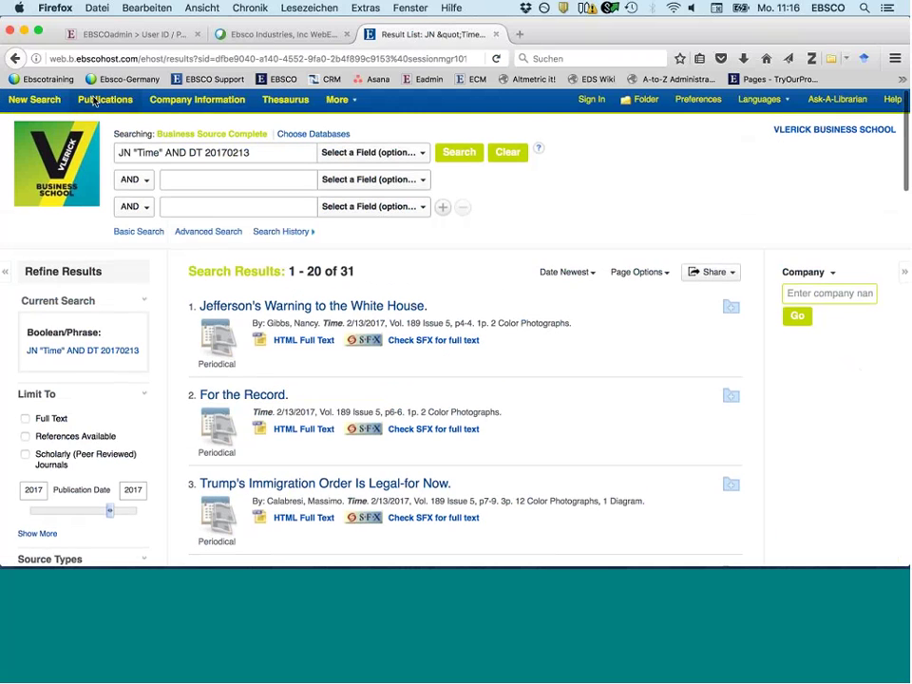
- Look over the publications list, then start a blank new search
left_click(105, 98)
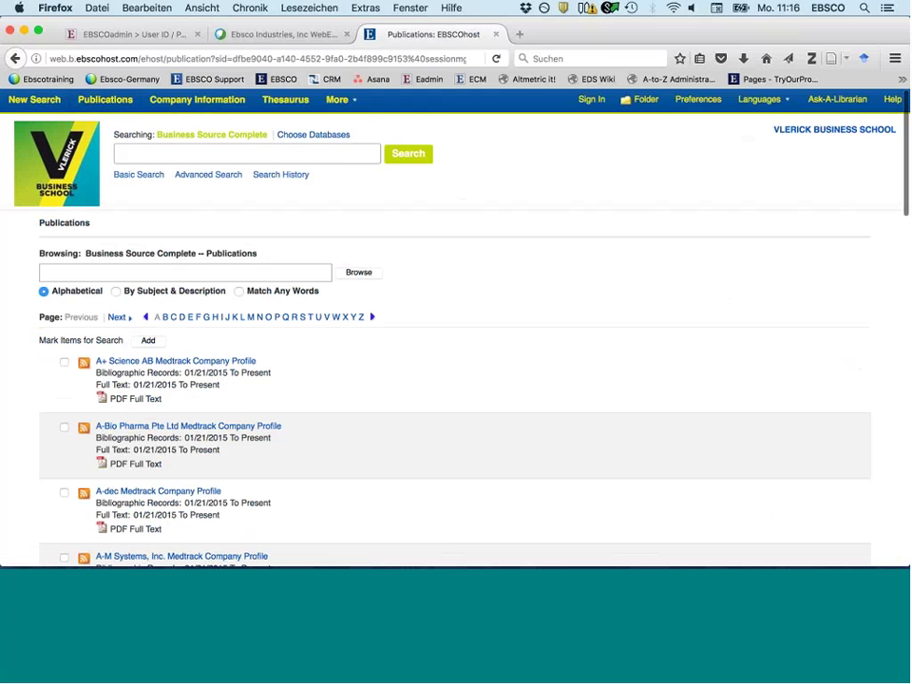
scroll(318, 477, "down", 3)
scroll(318, 478, "down", 4)
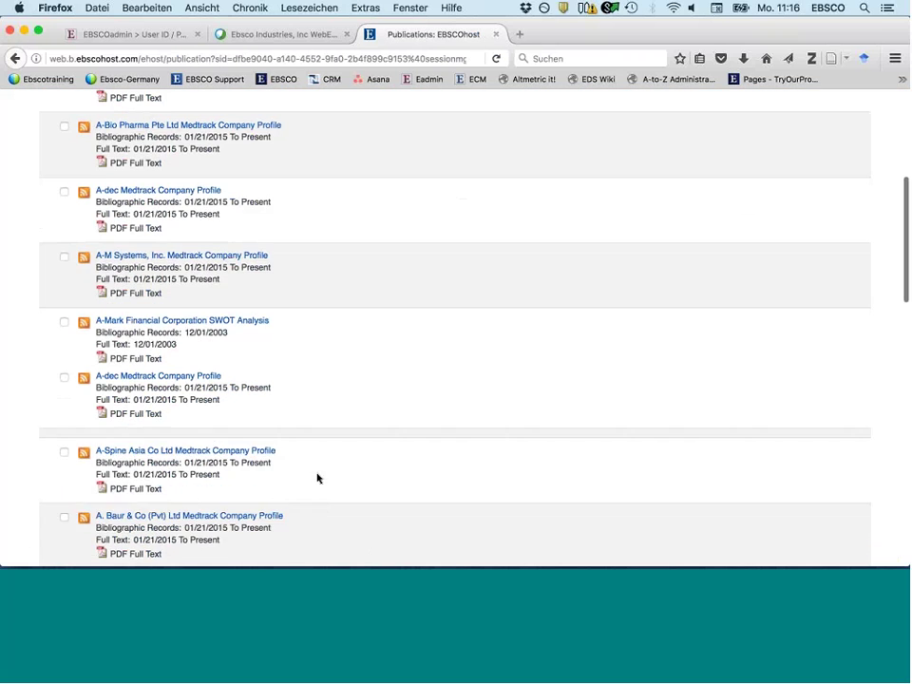
scroll(319, 478, "up", 7)
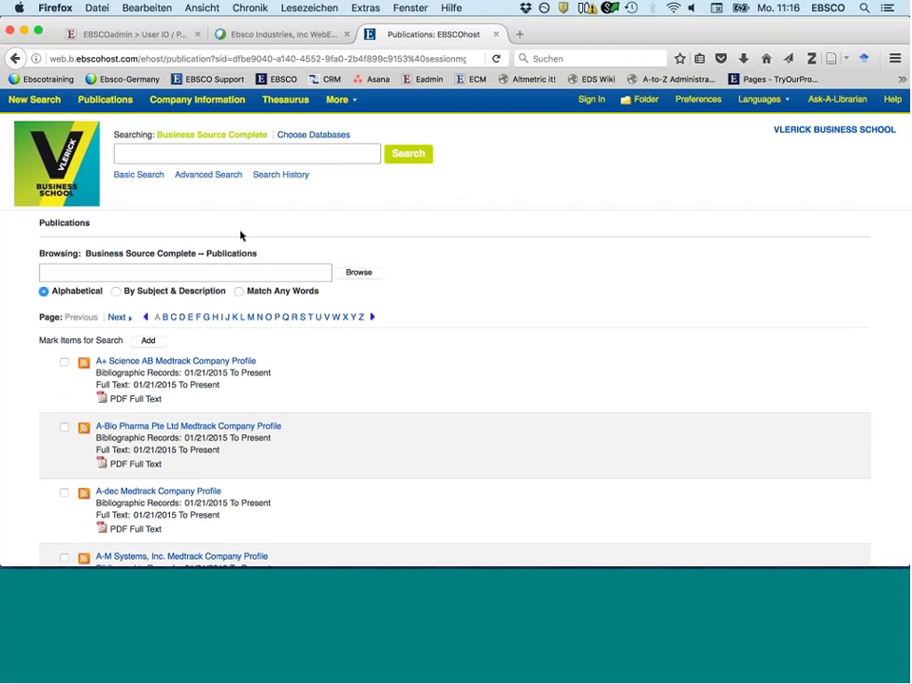
left_click(43, 101)
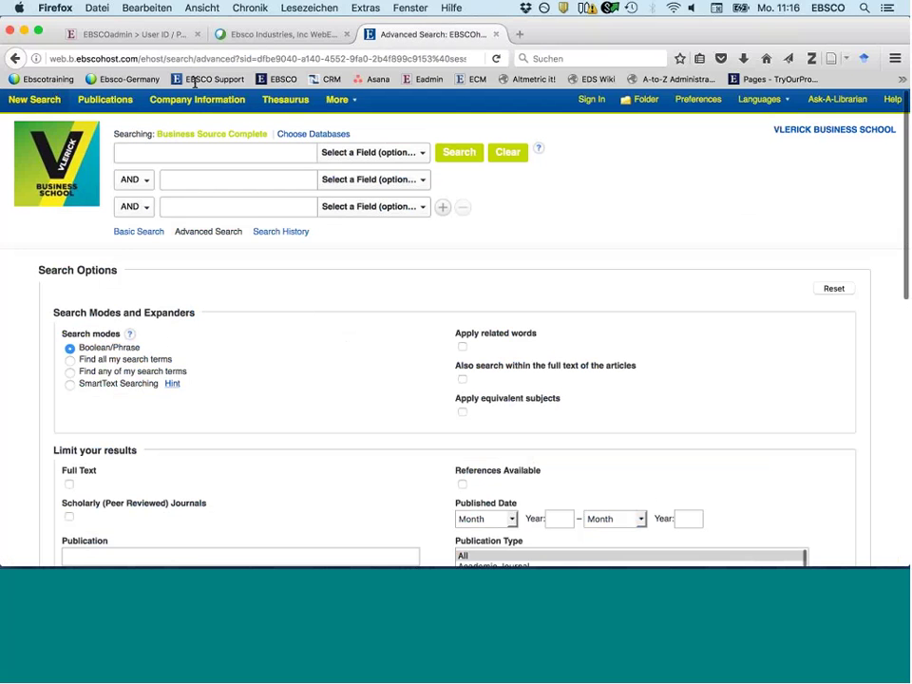
- Search for 'business ethics' from the first search box
left_click(185, 153)
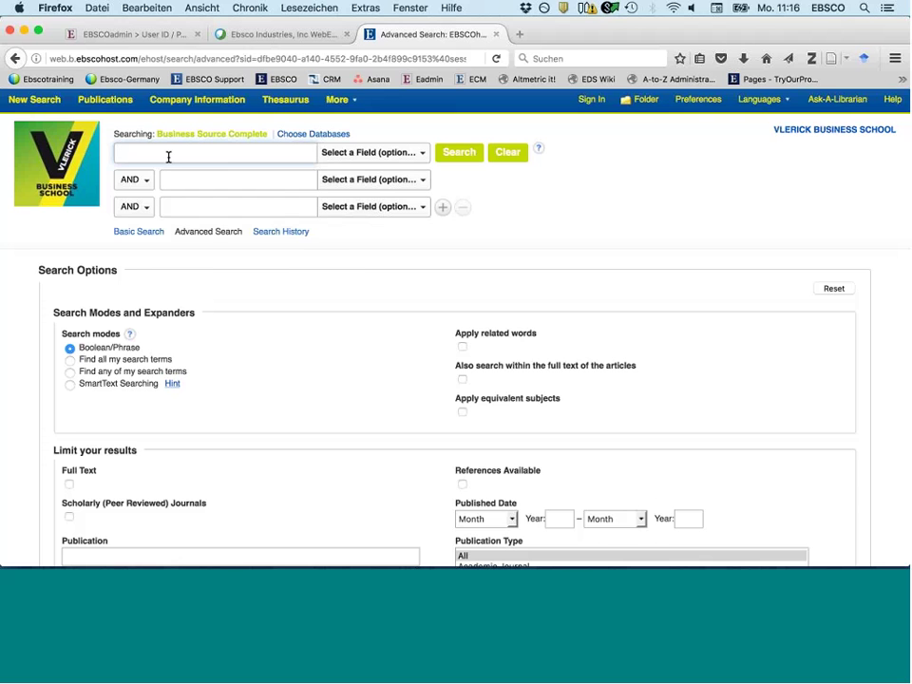
type("busine")
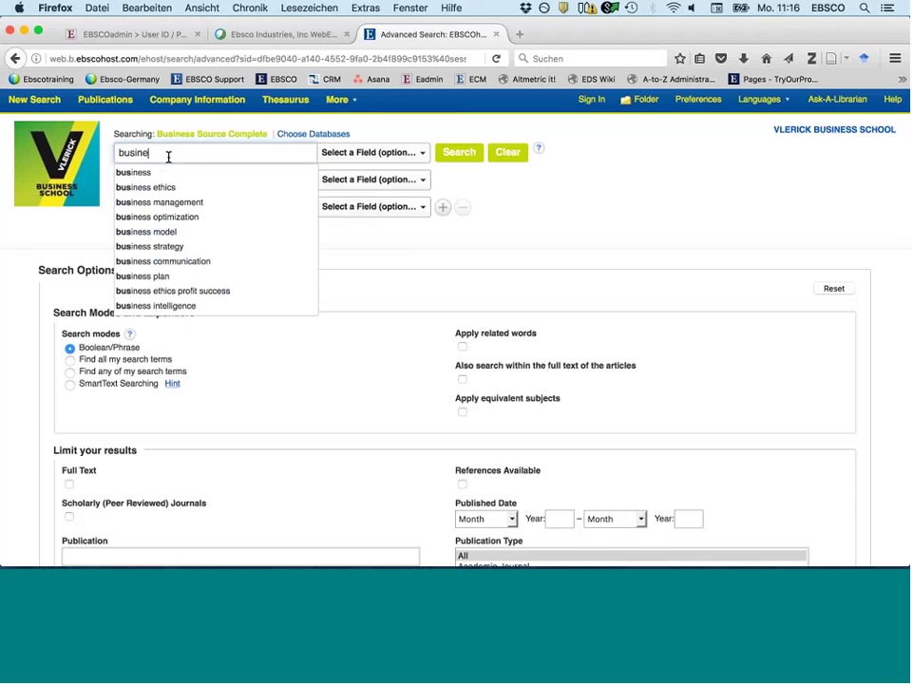
type("ss ethics")
key("Return")
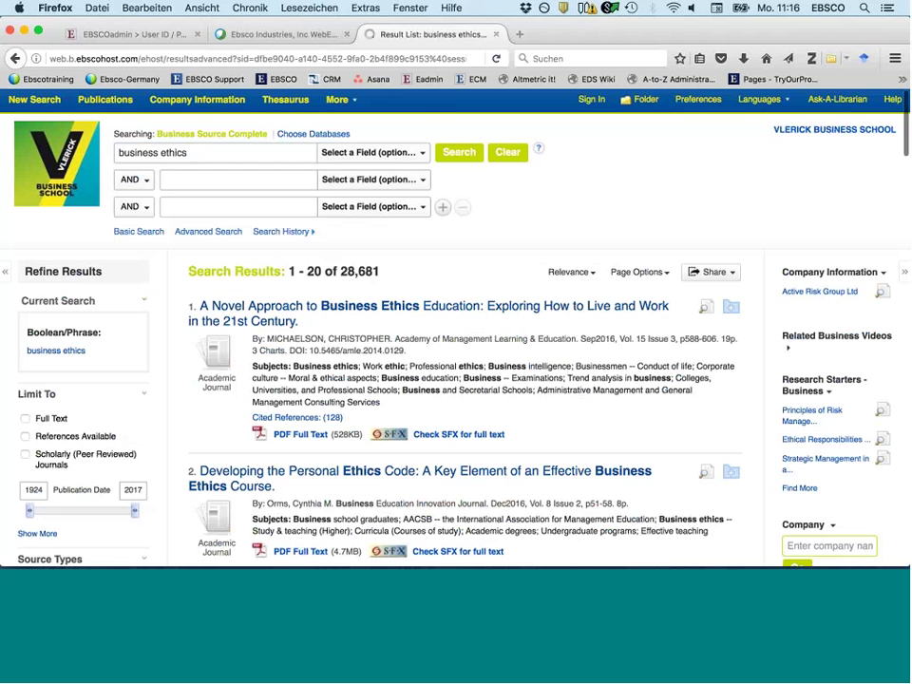
- Open the record of 'A Novel Approach to Business Ethics Education'
scroll(285, 371, "down", 2)
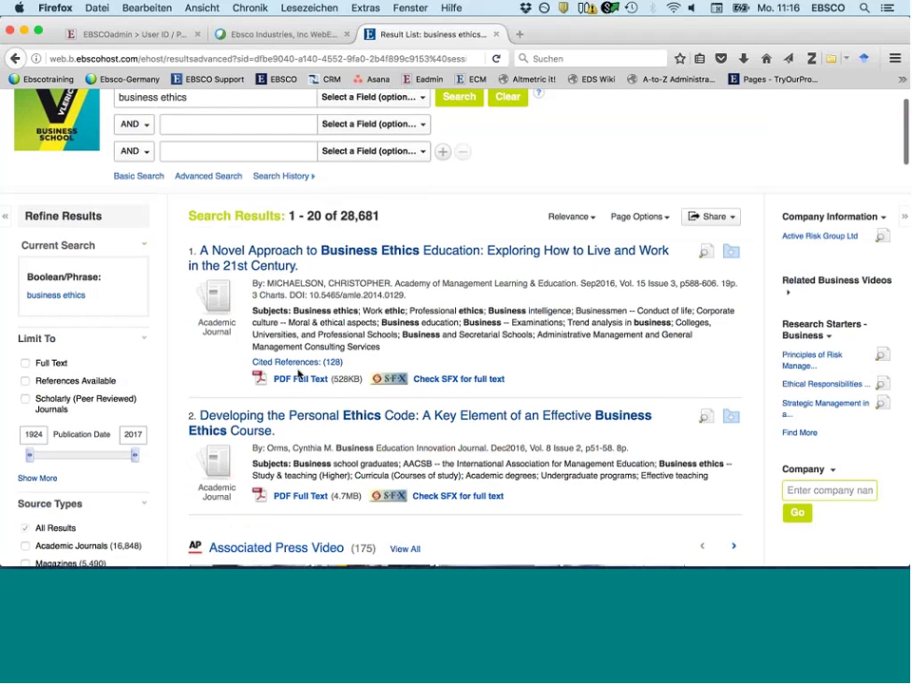
scroll(285, 361, "down", 3)
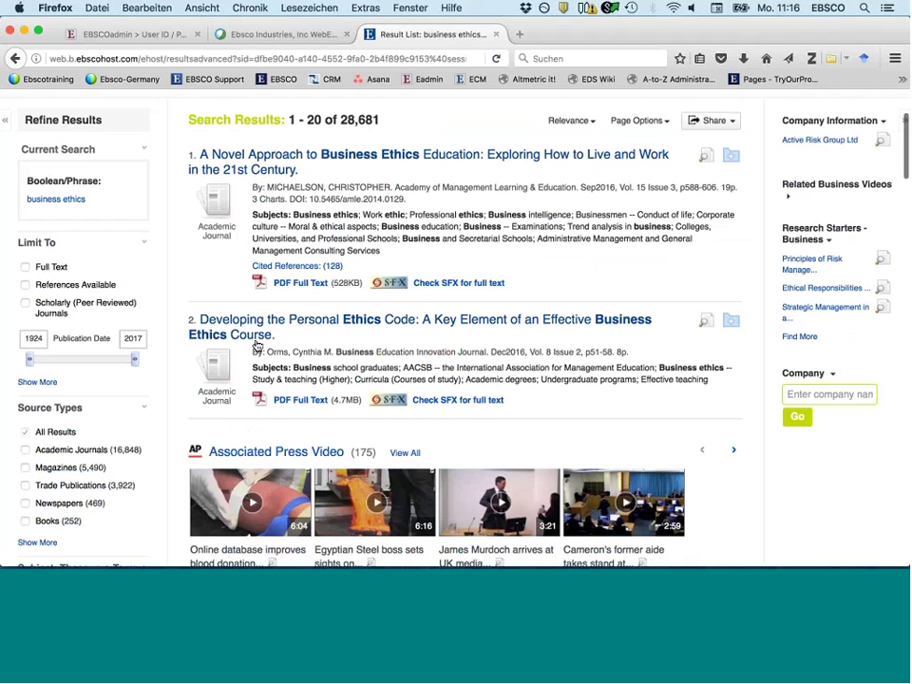
scroll(276, 285, "down", 1)
scroll(294, 205, "up", 2)
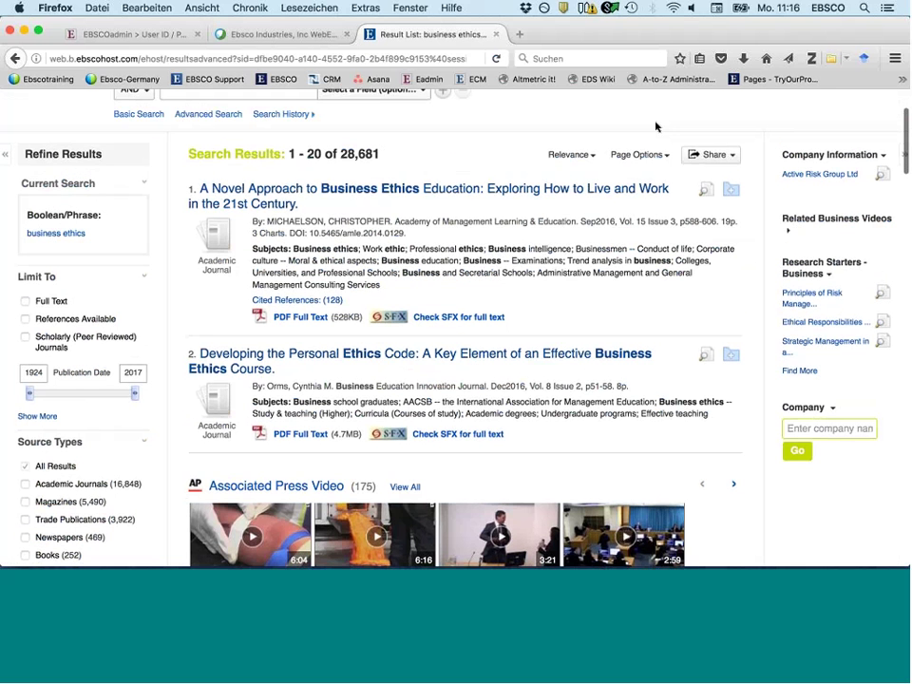
scroll(532, 171, "up", 1)
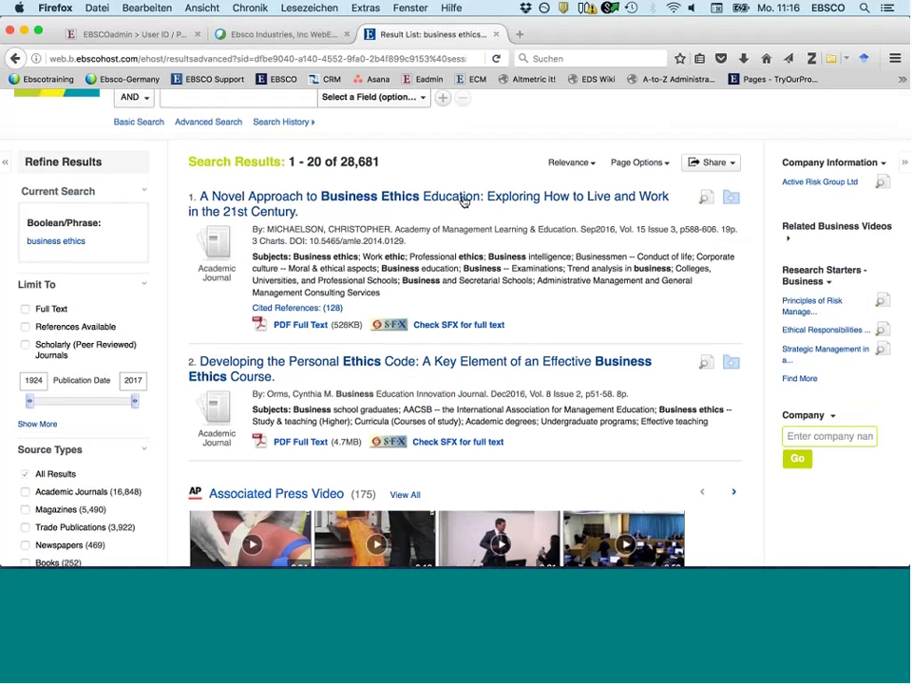
left_click(444, 196)
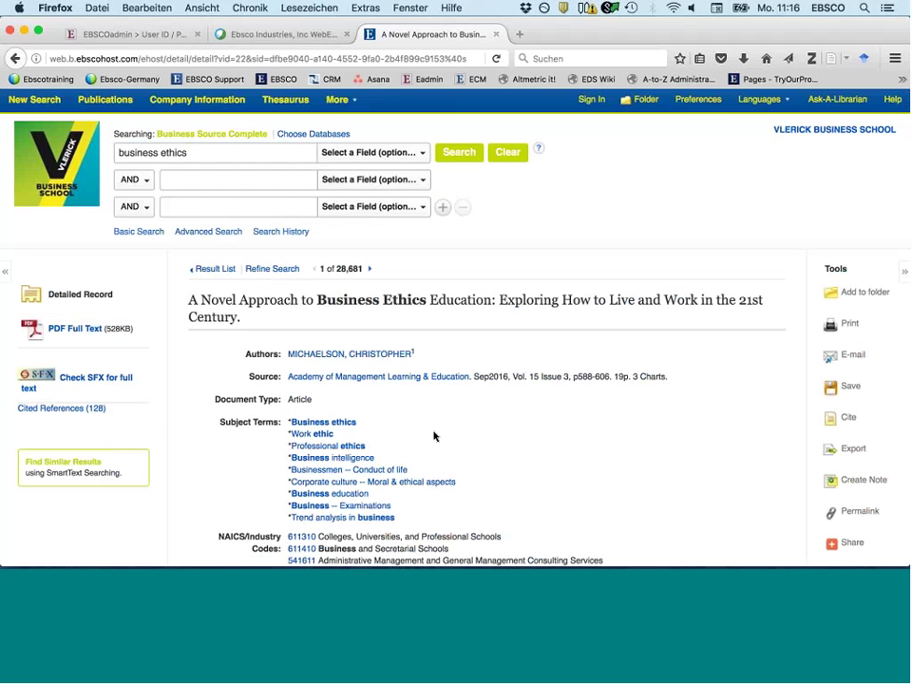
scroll(433, 436, "down", 1)
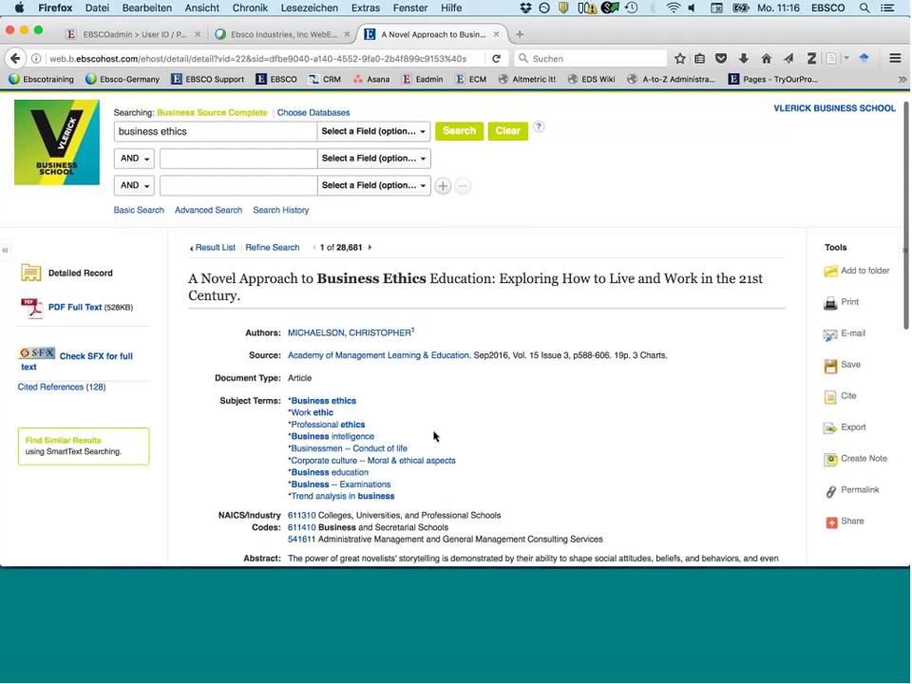
scroll(433, 436, "down", 4)
scroll(433, 432, "up", 3)
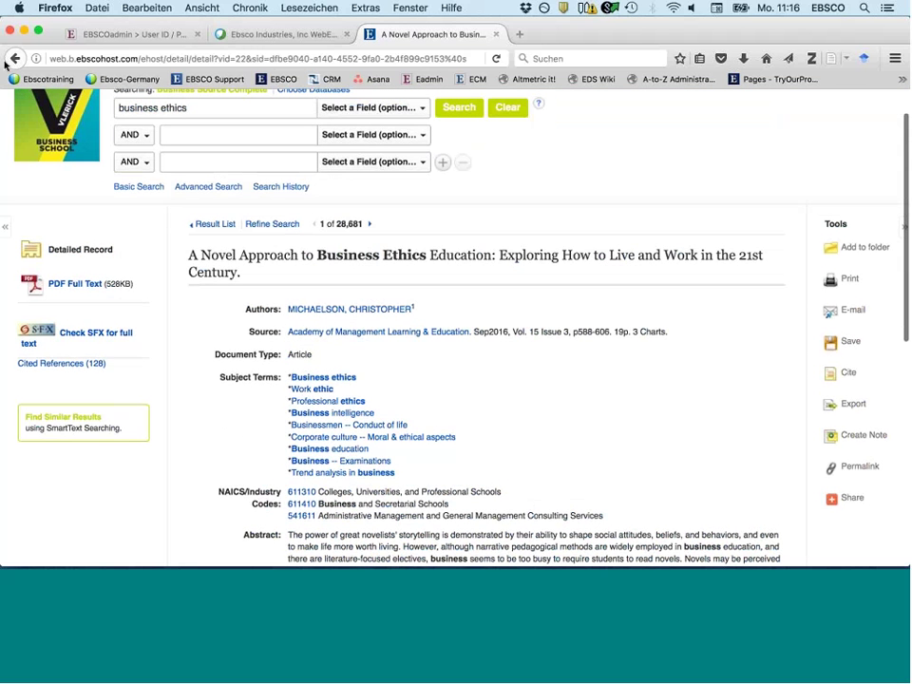
left_click(14, 59)
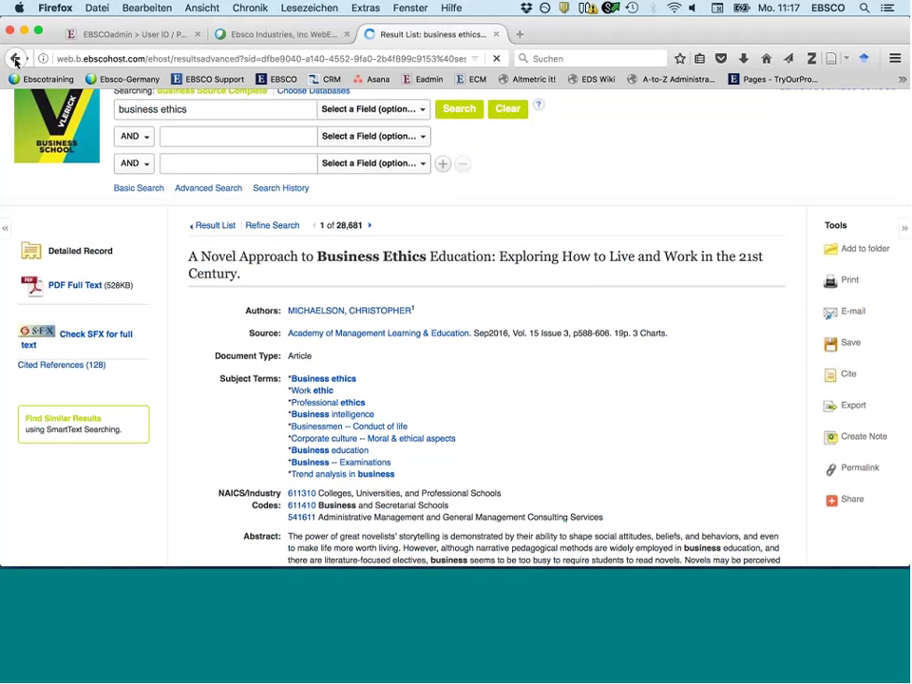
mouse_move(704, 199)
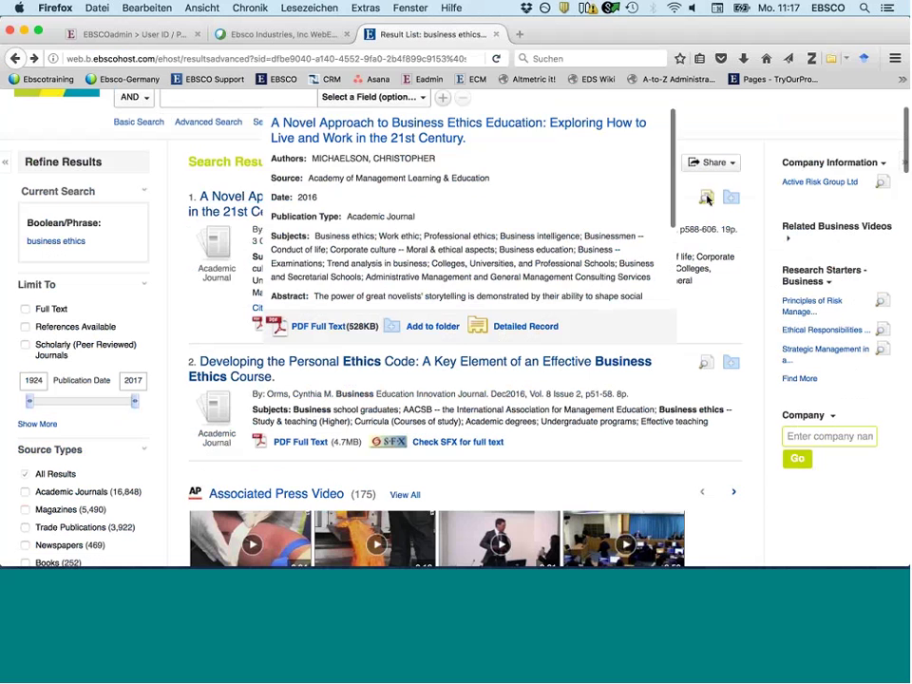
scroll(549, 250, "down", 2)
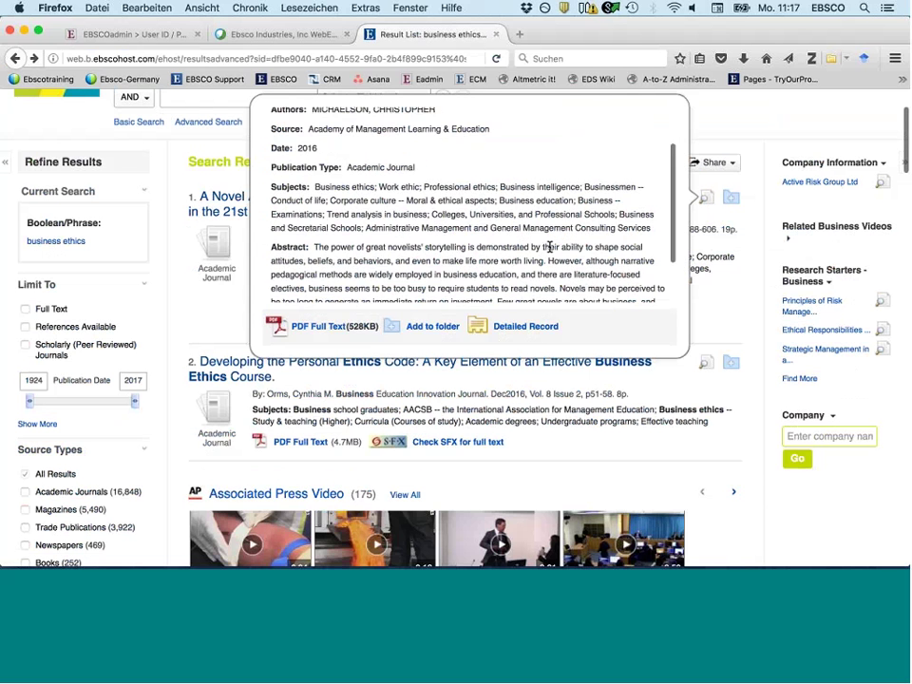
scroll(547, 245, "down", 2)
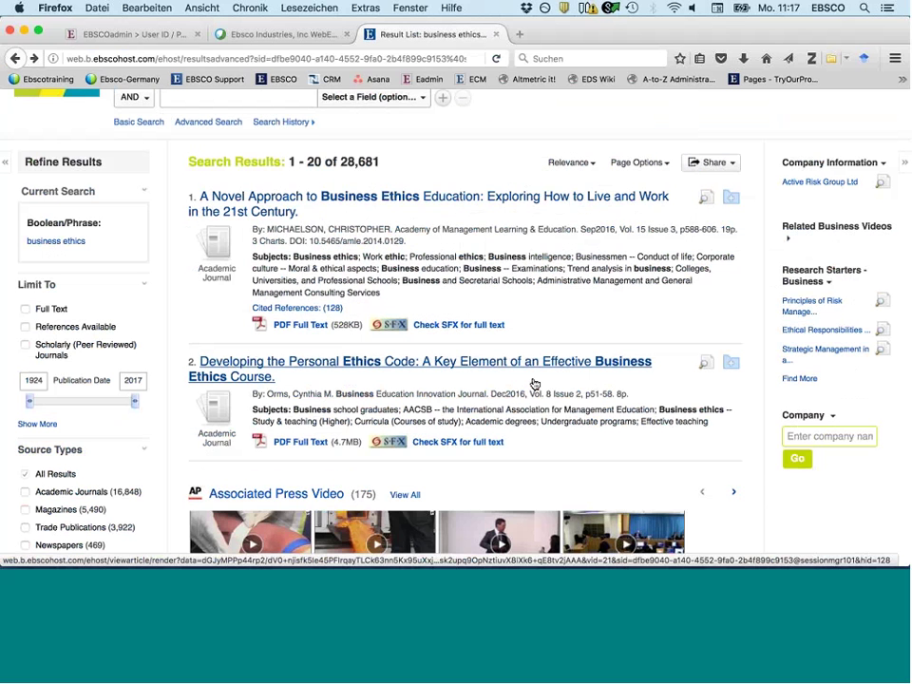
left_click(534, 380)
scroll(534, 383, "down", 1)
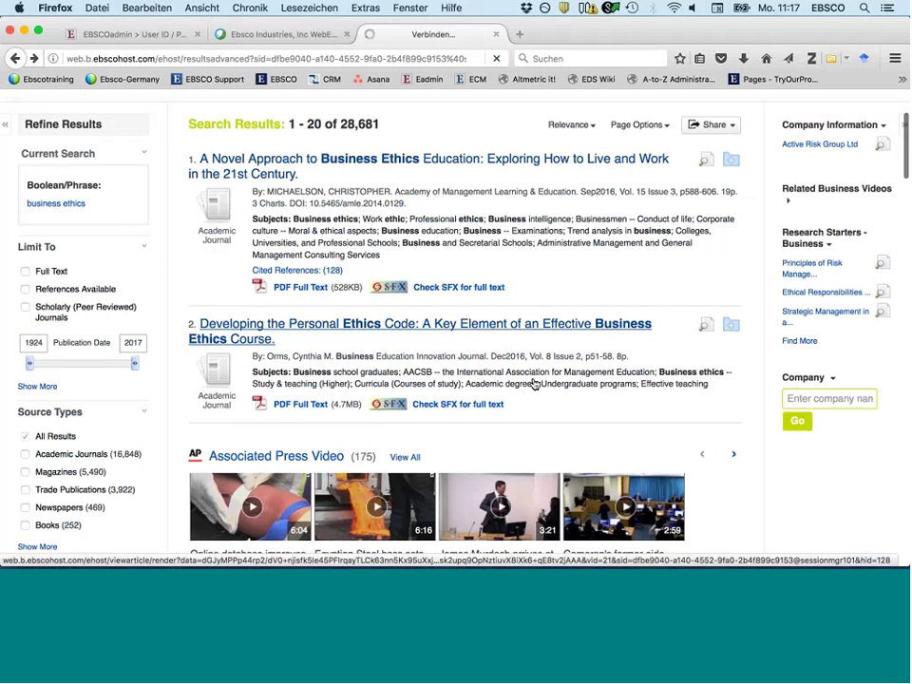
scroll(534, 383, "down", 2)
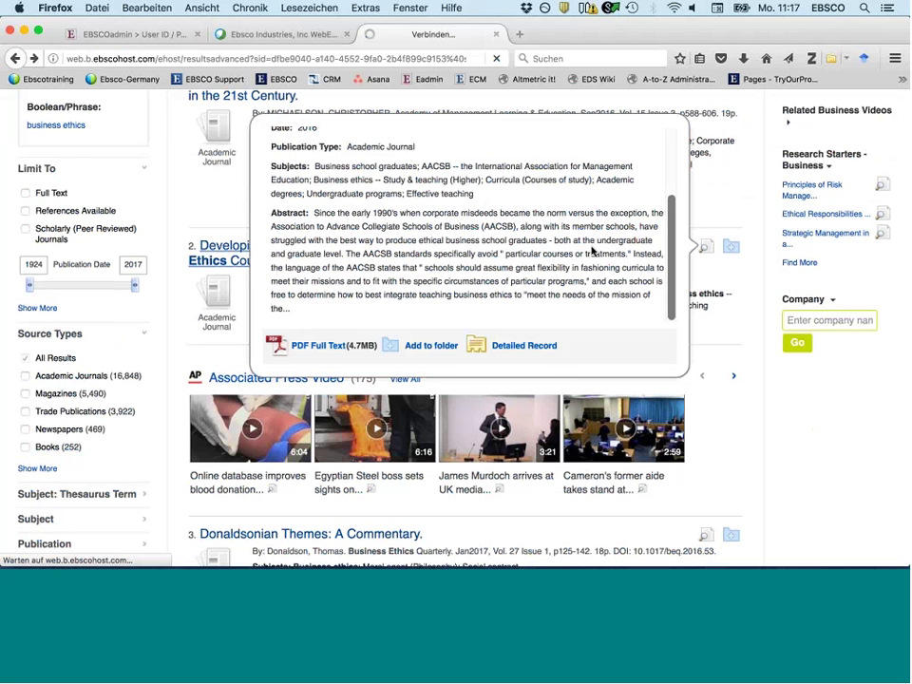
scroll(590, 250, "down", 2)
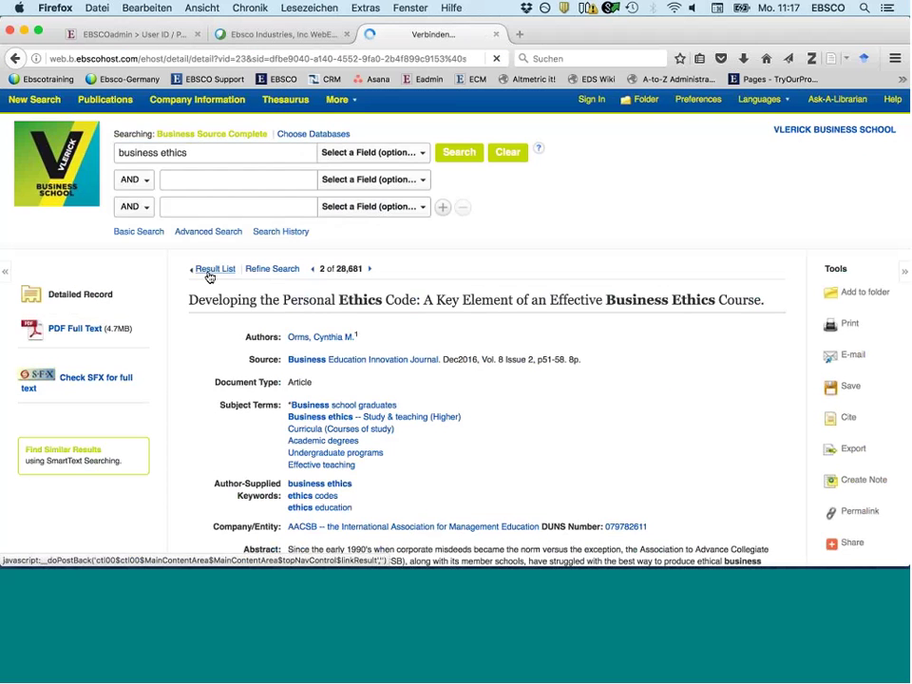
left_click(210, 273)
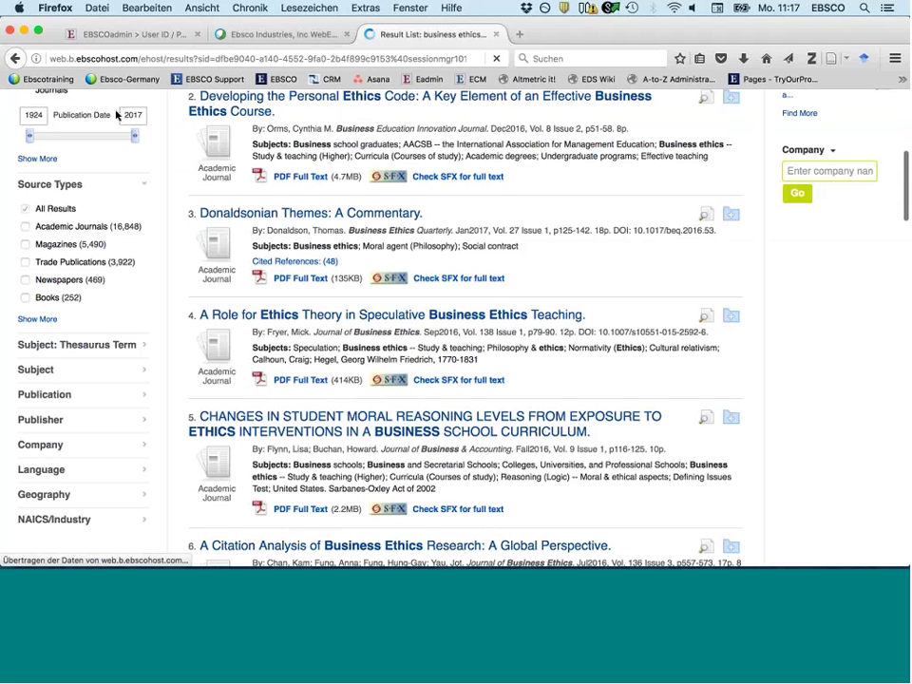
scroll(85, 128, "up", 3)
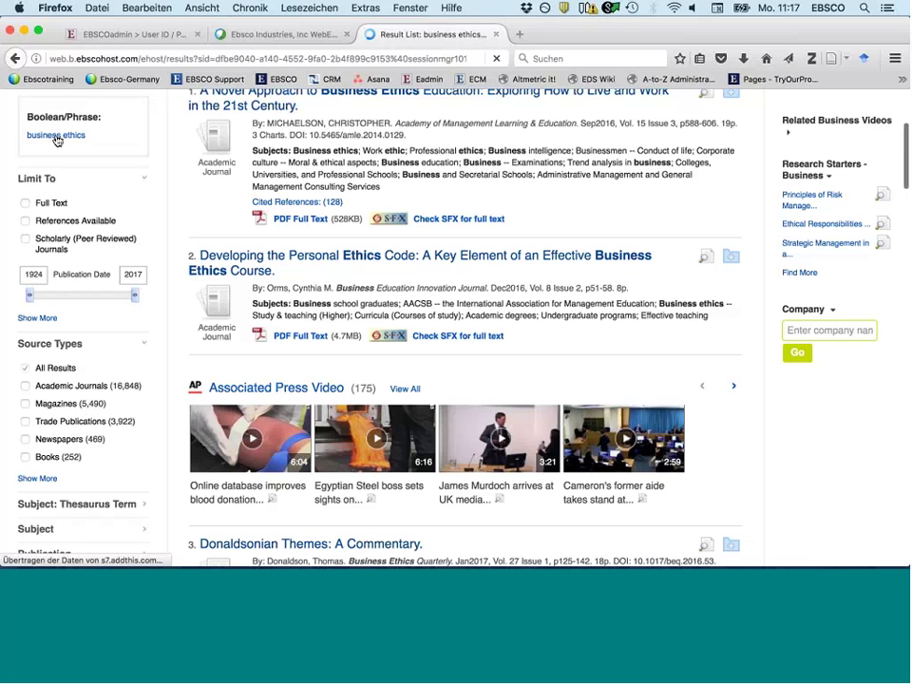
scroll(57, 140, "up", 2)
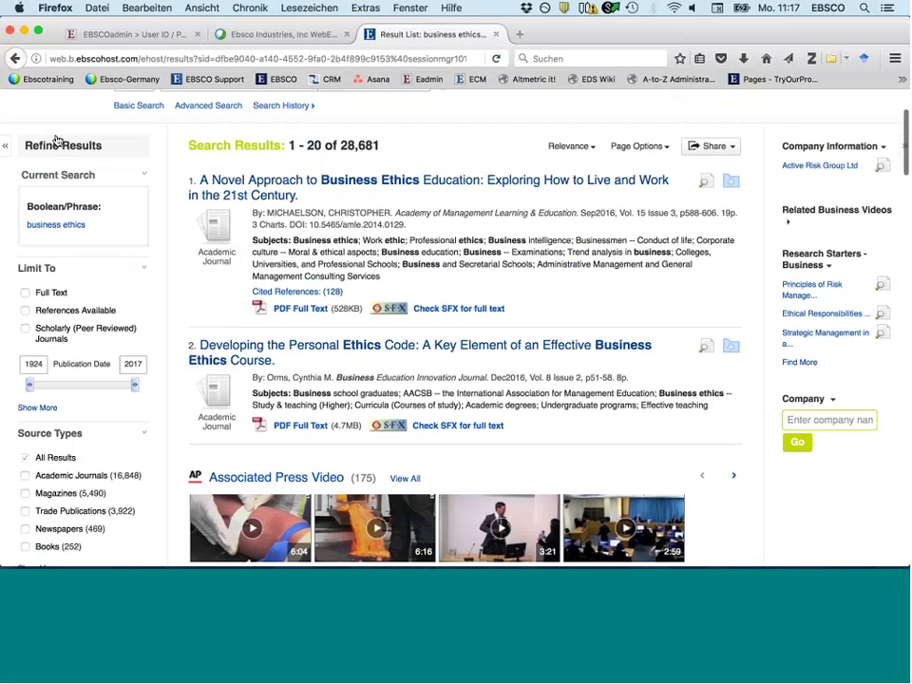
- Limit the business ethics results to full-text articles
left_click(24, 293)
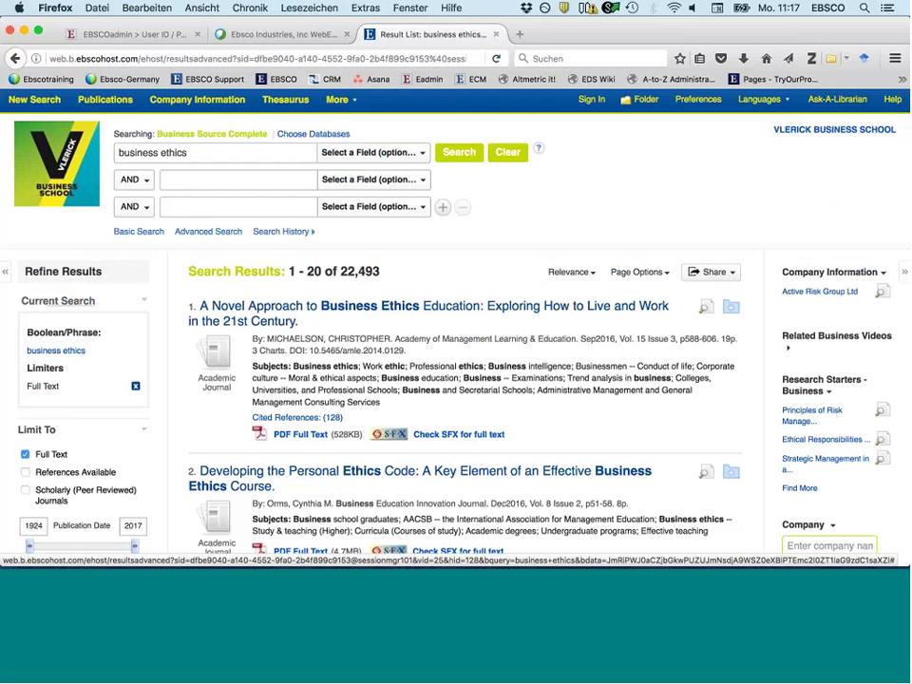
scroll(302, 387, "down", 1)
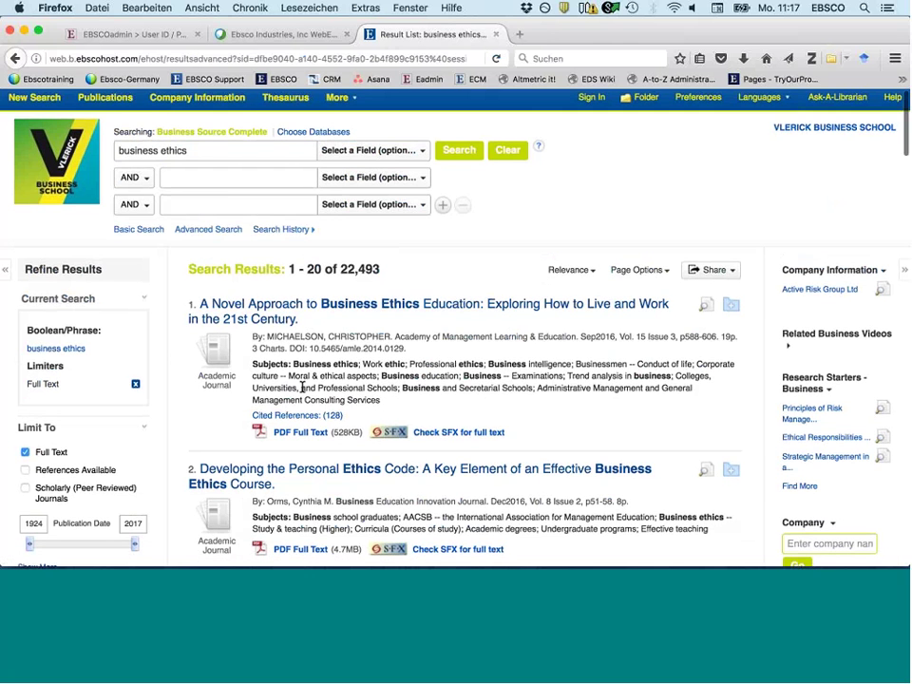
scroll(302, 386, "down", 5)
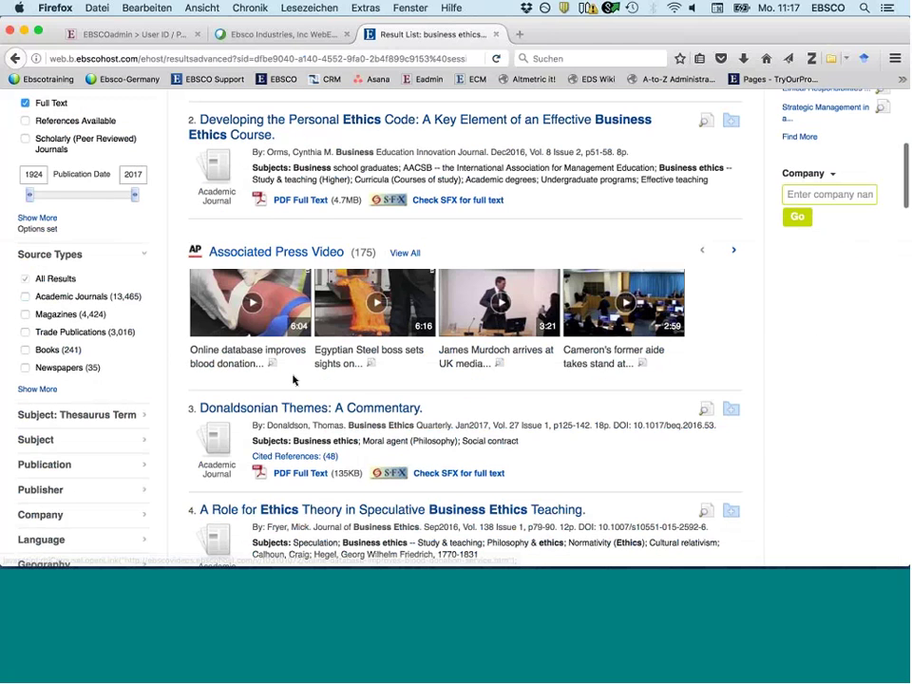
scroll(293, 380, "down", 2)
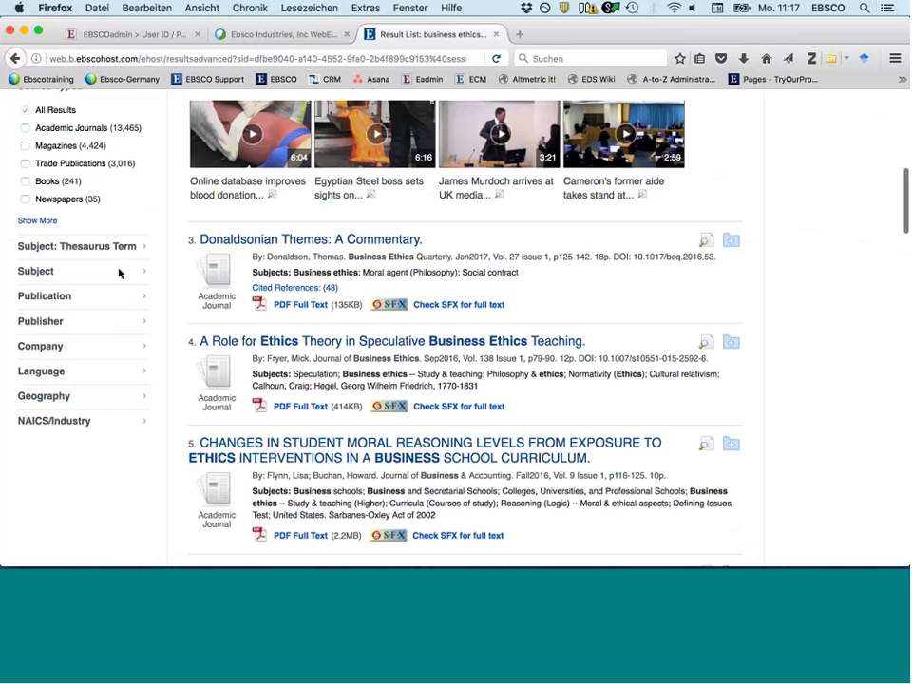
scroll(119, 273, "up", 2)
scroll(69, 217, "up", 1)
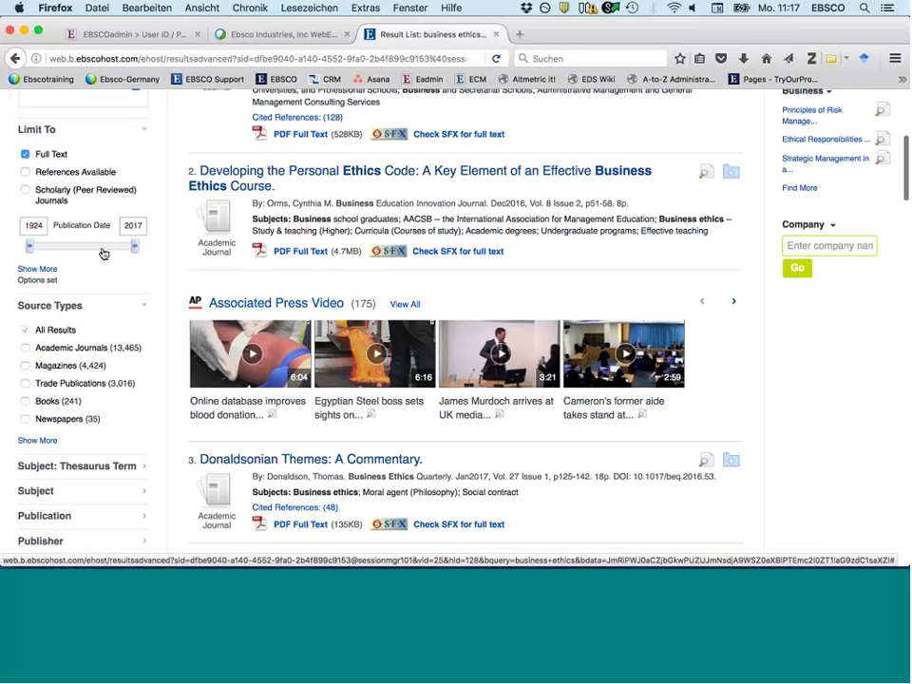
- Restrict to publications from 1986 onward and Scholarly (Peer Reviewed) Journals, leaving 13,541
left_click(104, 249)
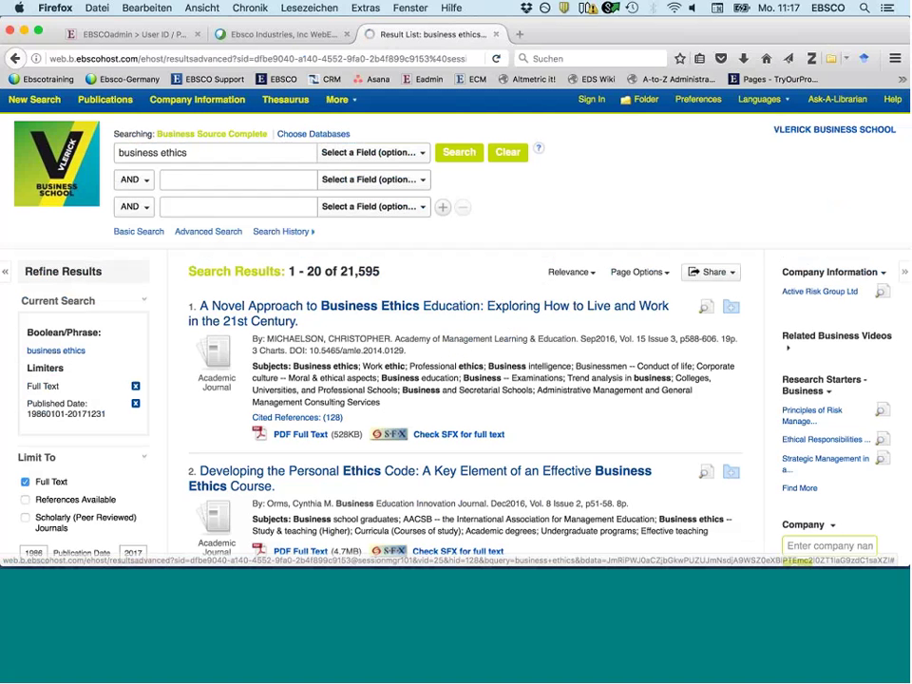
scroll(78, 453, "down", 1)
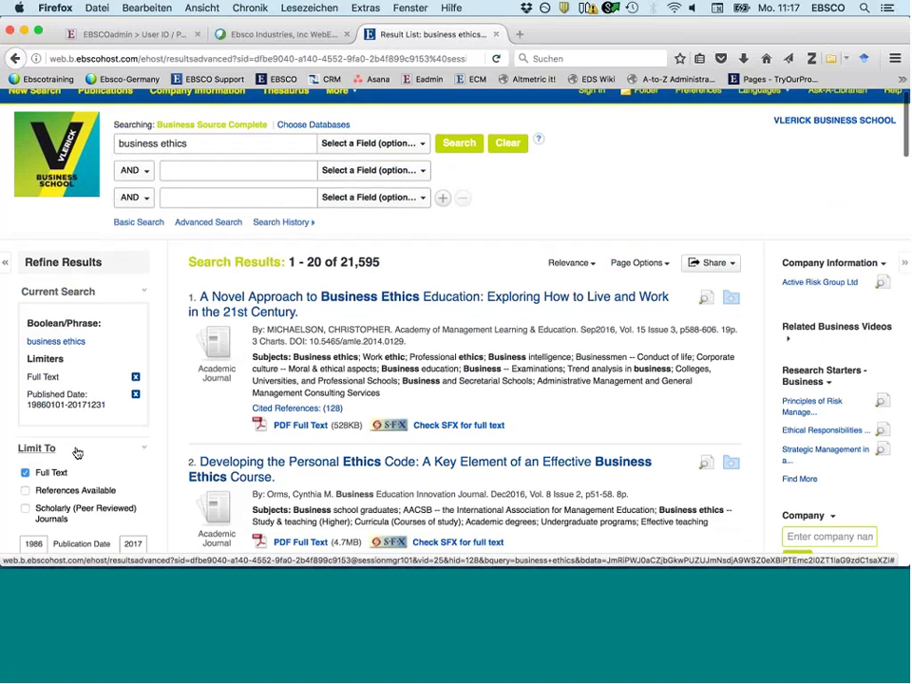
scroll(78, 453, "down", 2)
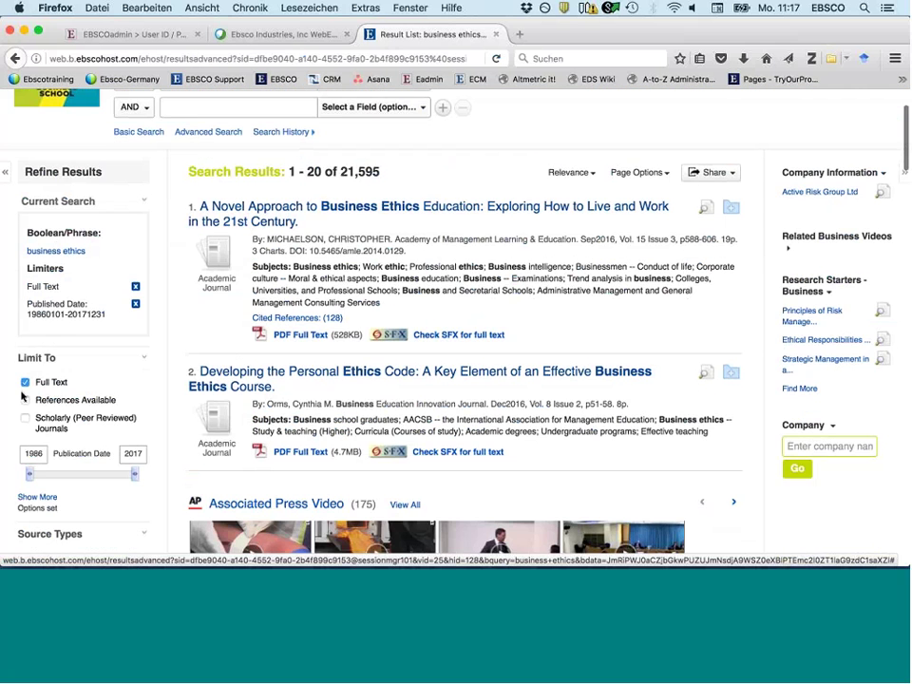
scroll(22, 397, "down", 1)
left_click(25, 396)
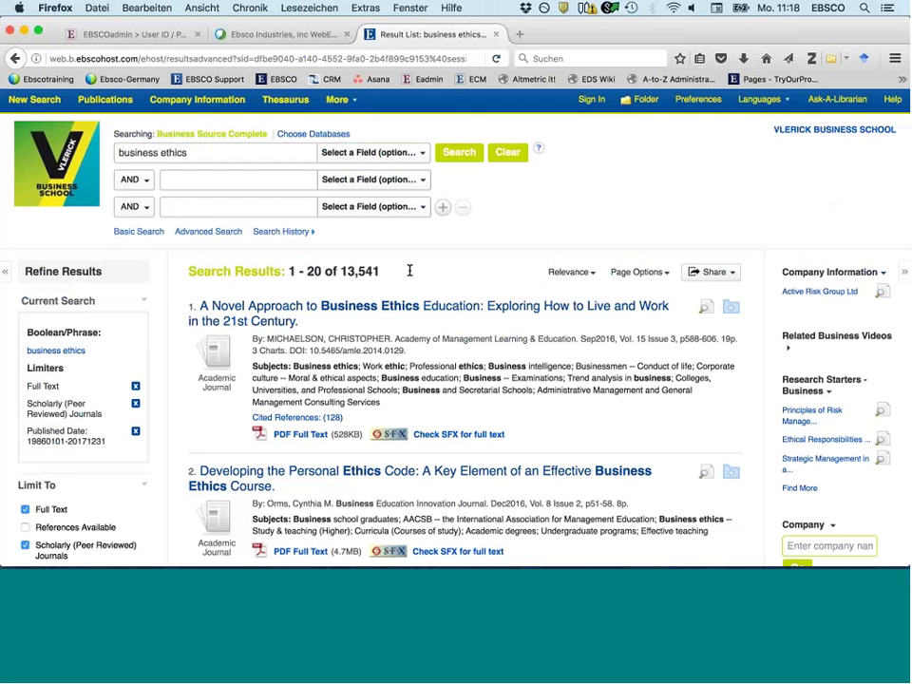
- Expand the Publication facet, led by Journal of Business Ethics (6,566) and Business Ethics Quarterly (1,135)
scroll(409, 271, "down", 1)
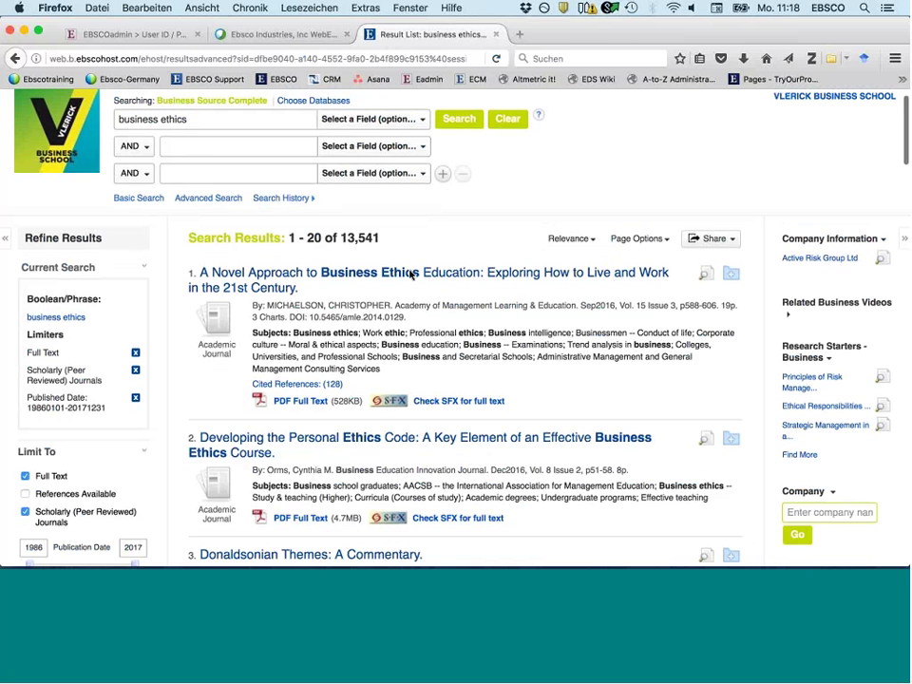
scroll(410, 275, "down", 3)
scroll(411, 274, "down", 2)
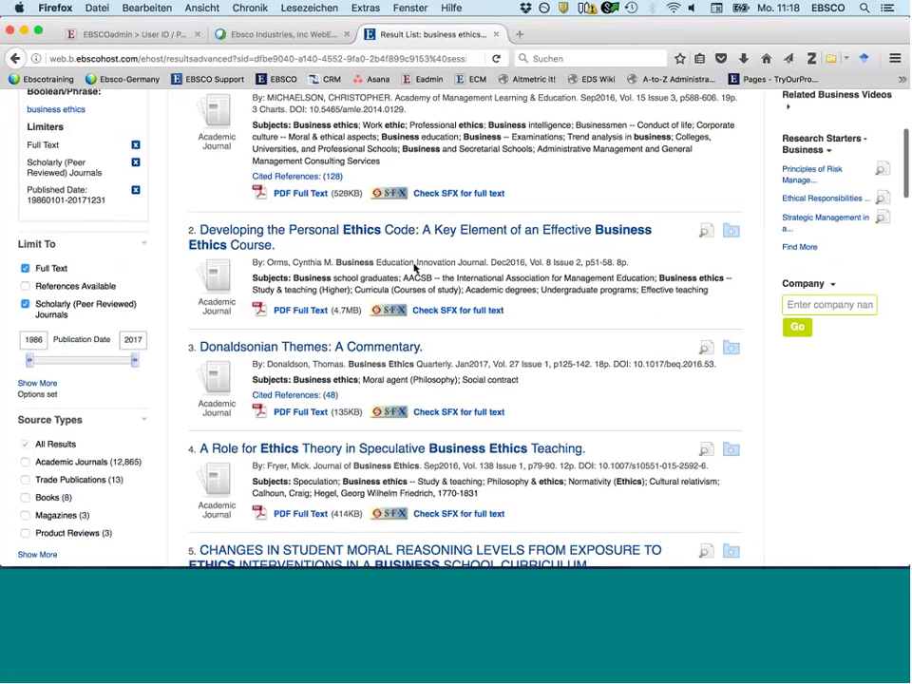
scroll(414, 269, "down", 5)
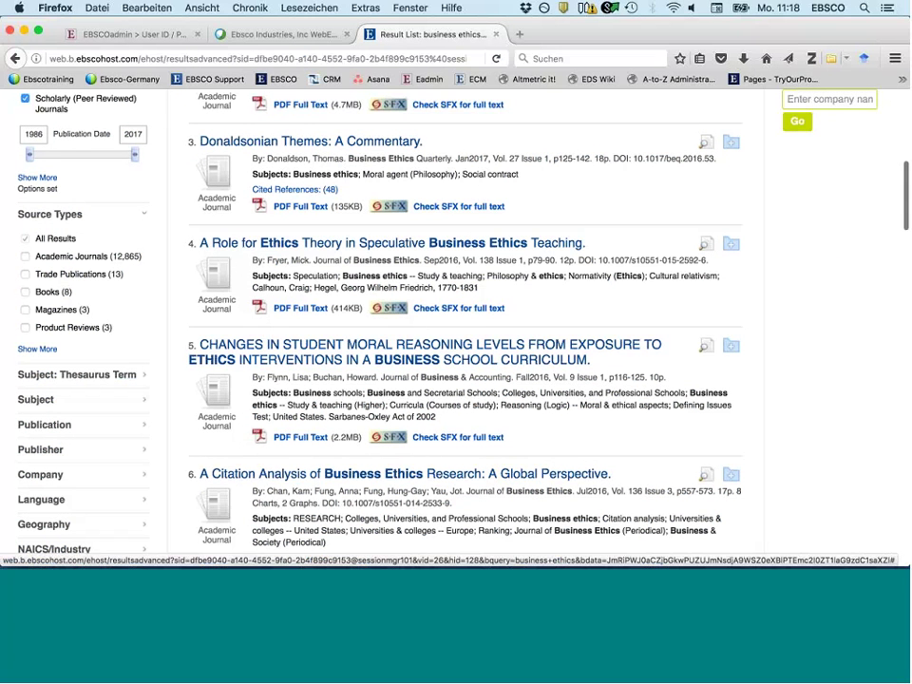
scroll(106, 427, "down", 2)
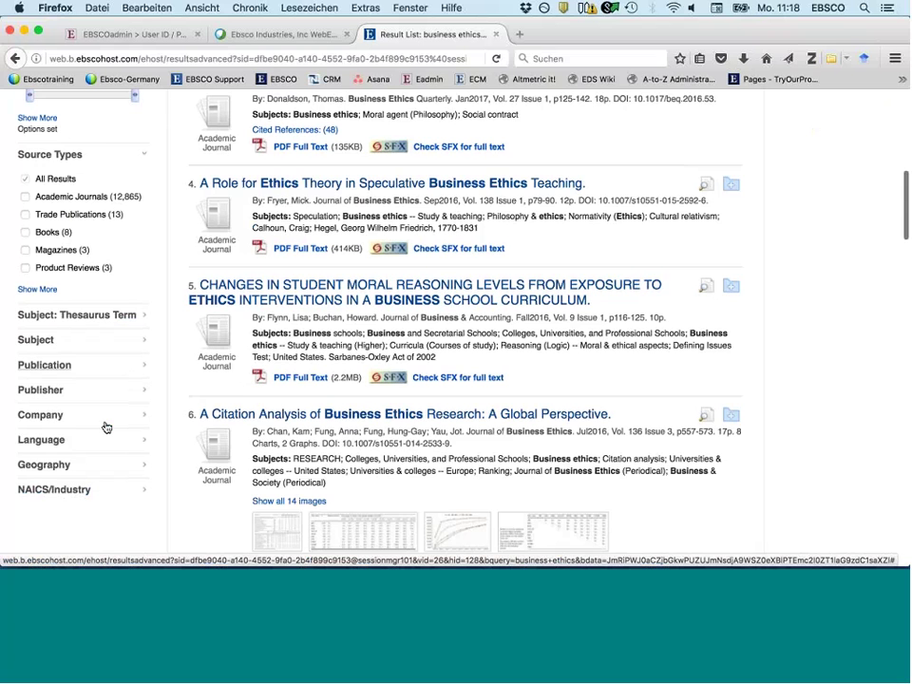
scroll(70, 302, "down", 1)
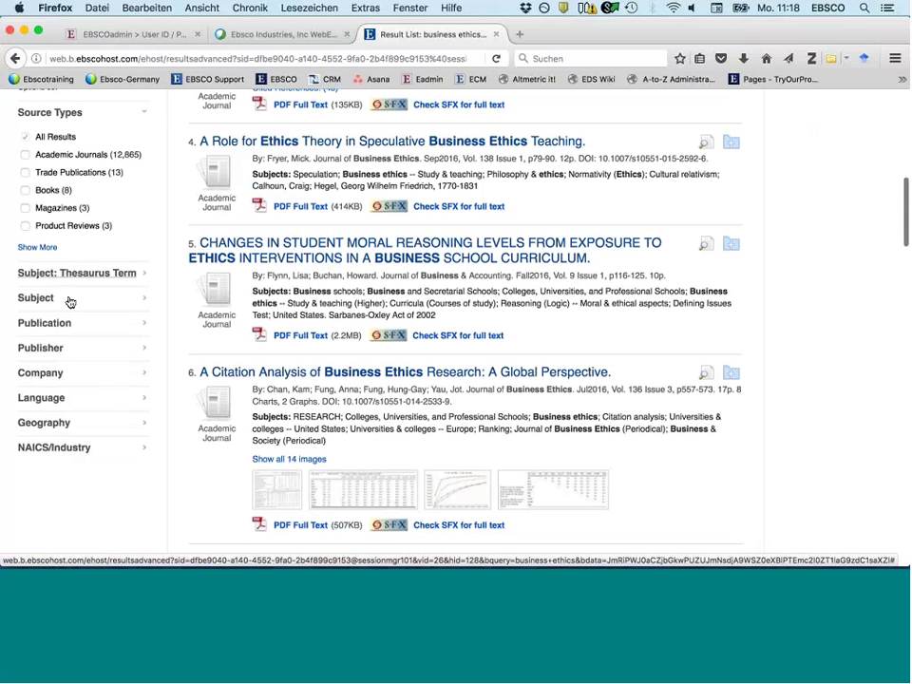
left_click(57, 323)
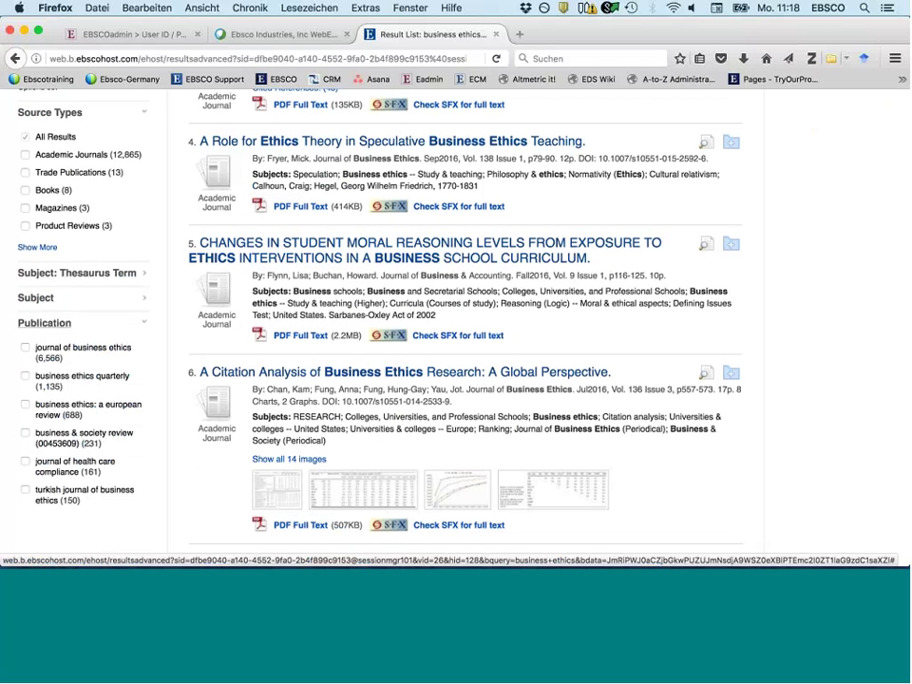
scroll(168, 484, "down", 1)
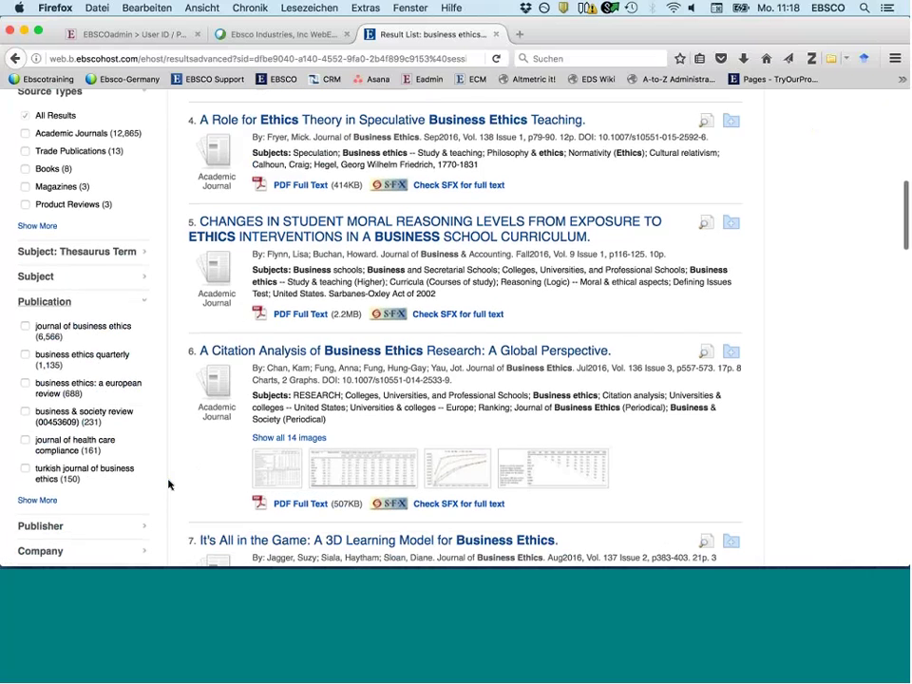
scroll(168, 484, "down", 2)
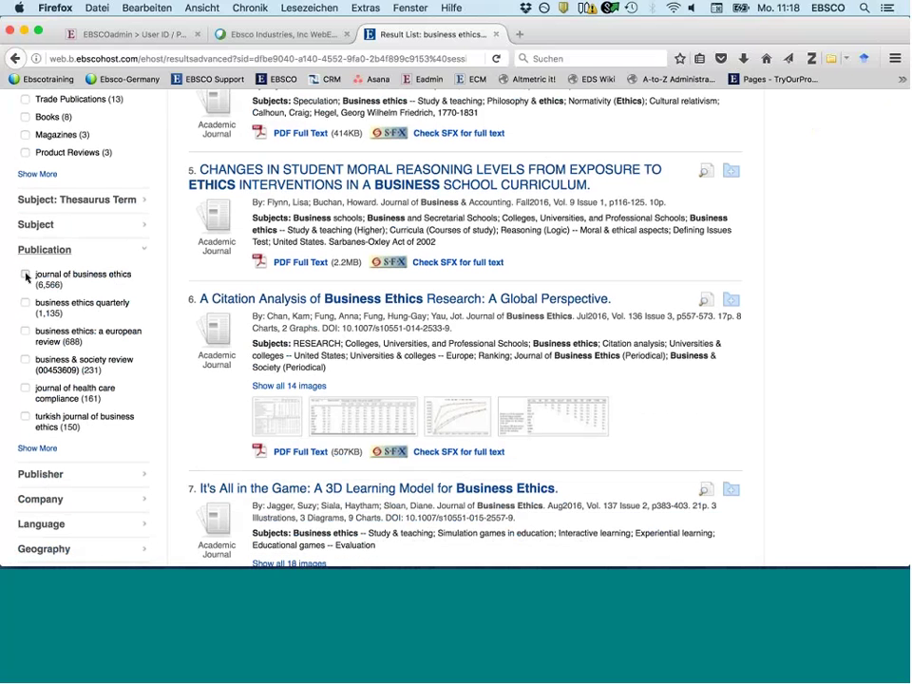
- Filter to the journal of business ethics and the company enron corp., leaving 30 results
left_click(26, 276)
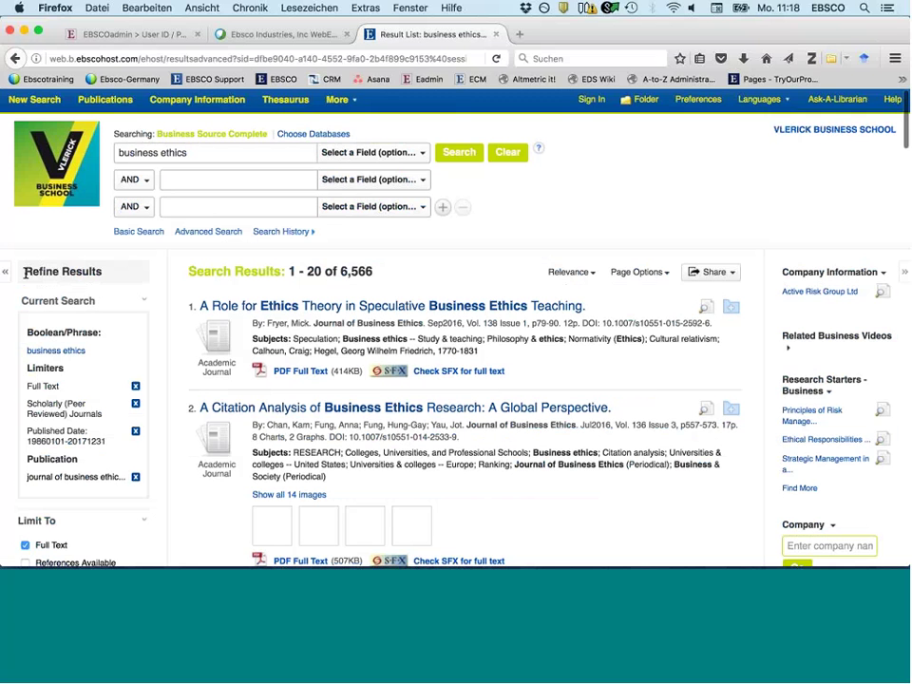
scroll(185, 501, "down", 2)
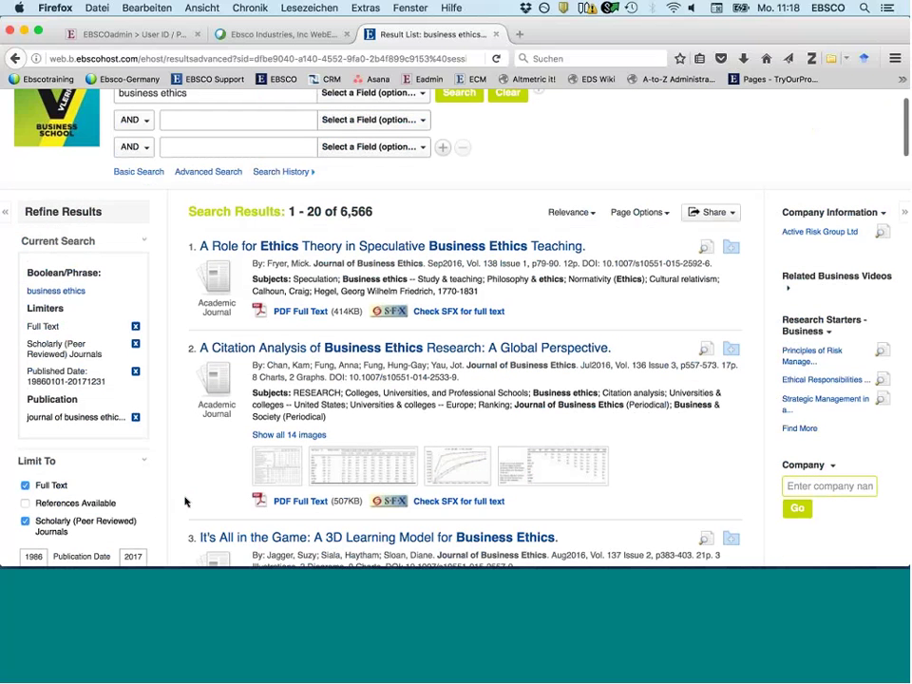
scroll(185, 502, "down", 8)
scroll(192, 404, "down", 1)
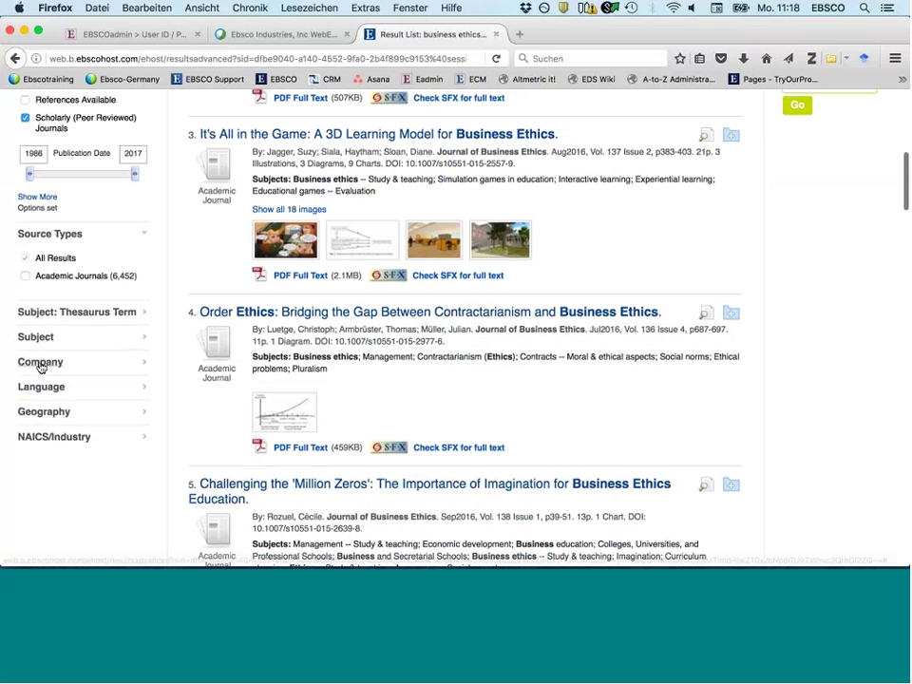
left_click(41, 363)
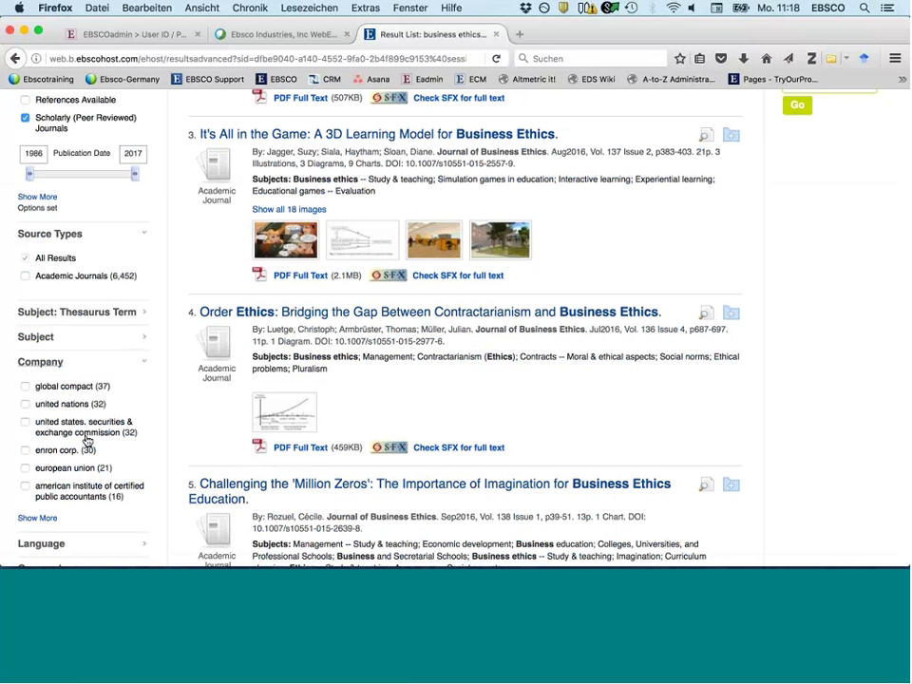
left_click(24, 450)
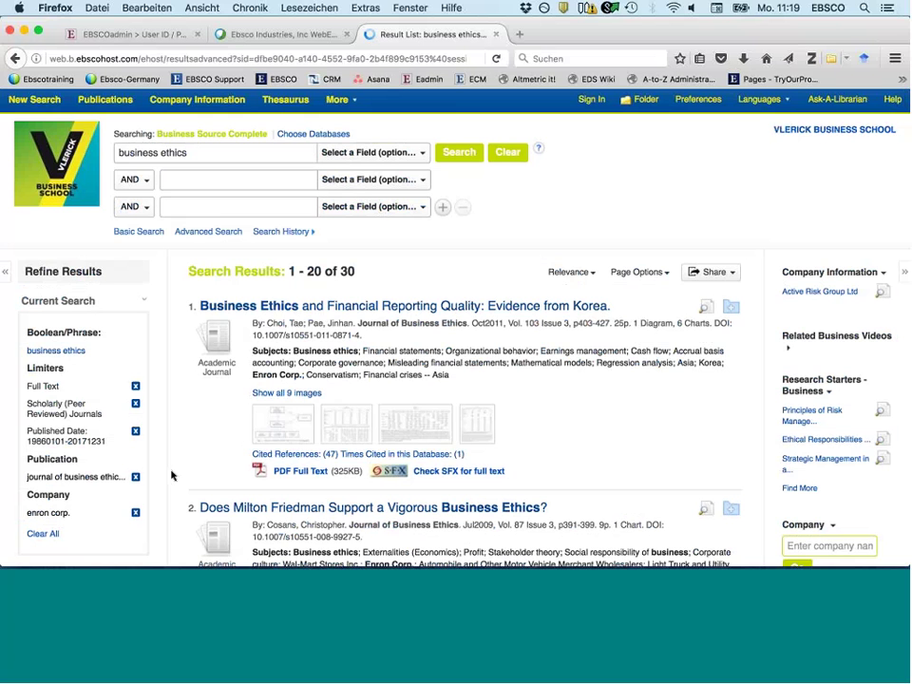
- Expand the Geography facet in the Refine Results sidebar
scroll(172, 475, "down", 3)
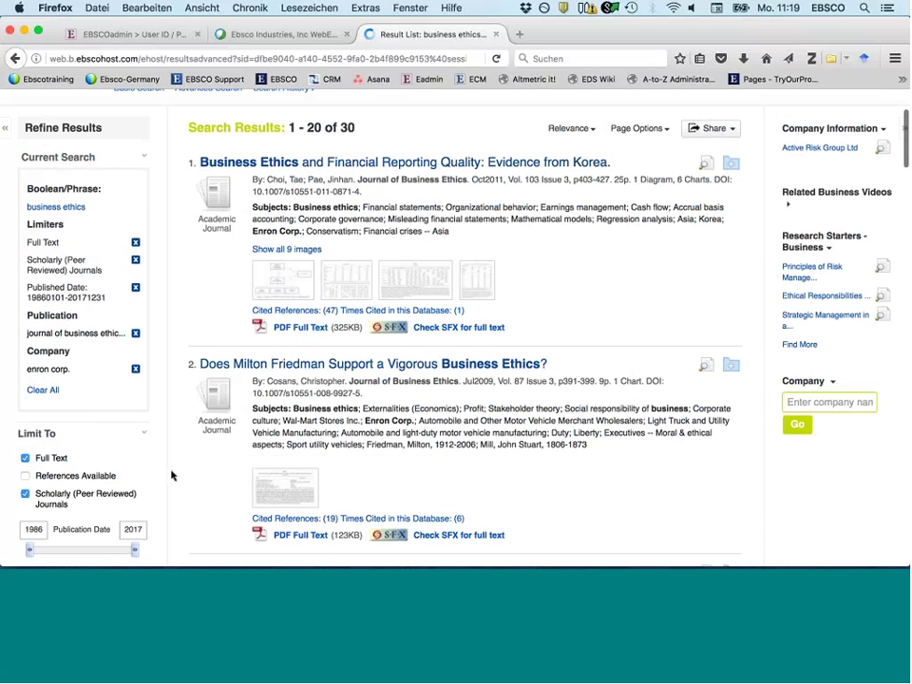
scroll(172, 475, "down", 6)
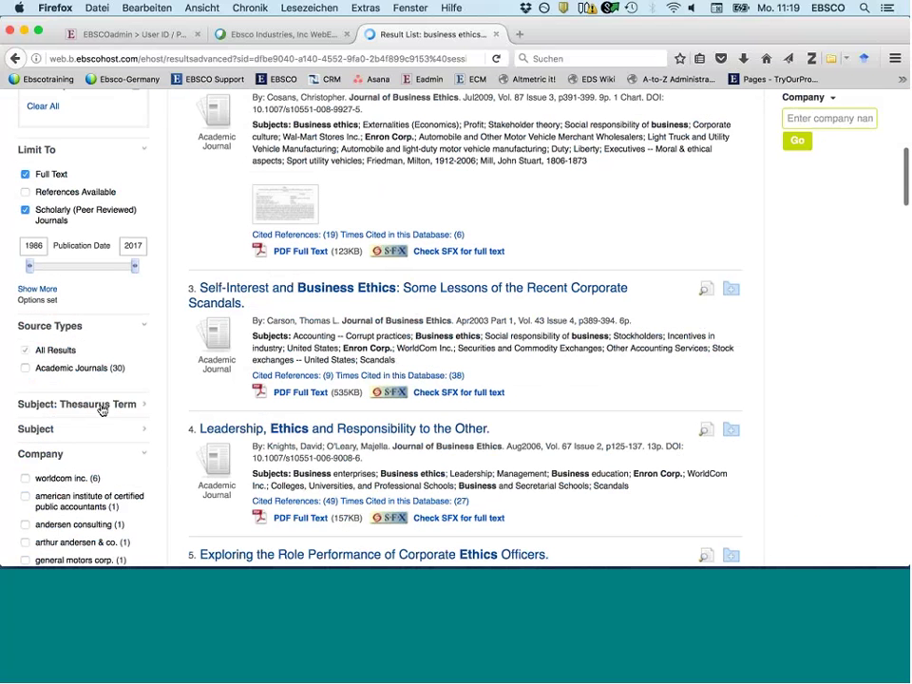
scroll(102, 409, "down", 5)
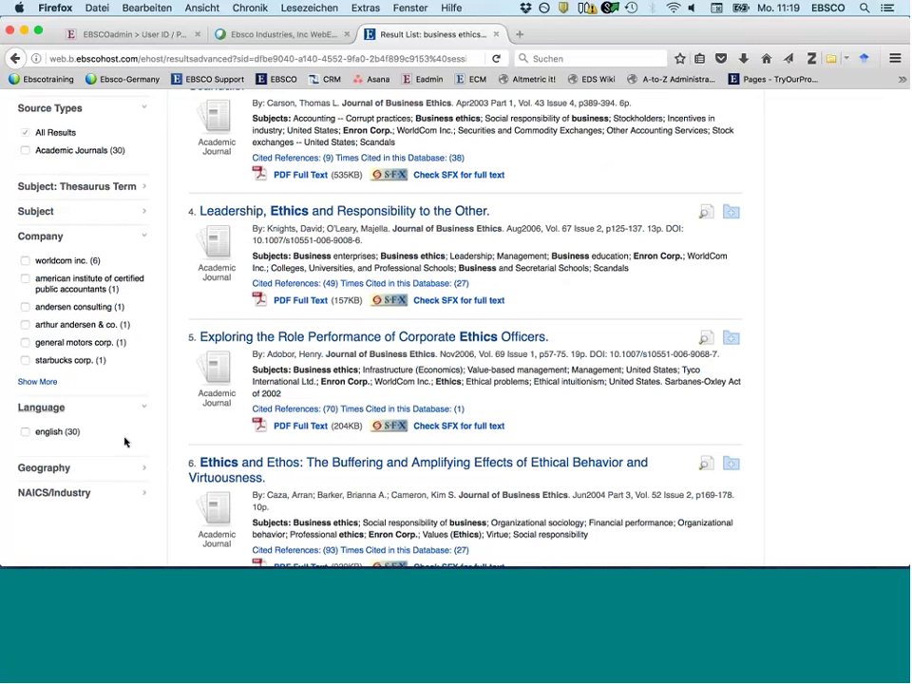
scroll(124, 442, "down", 1)
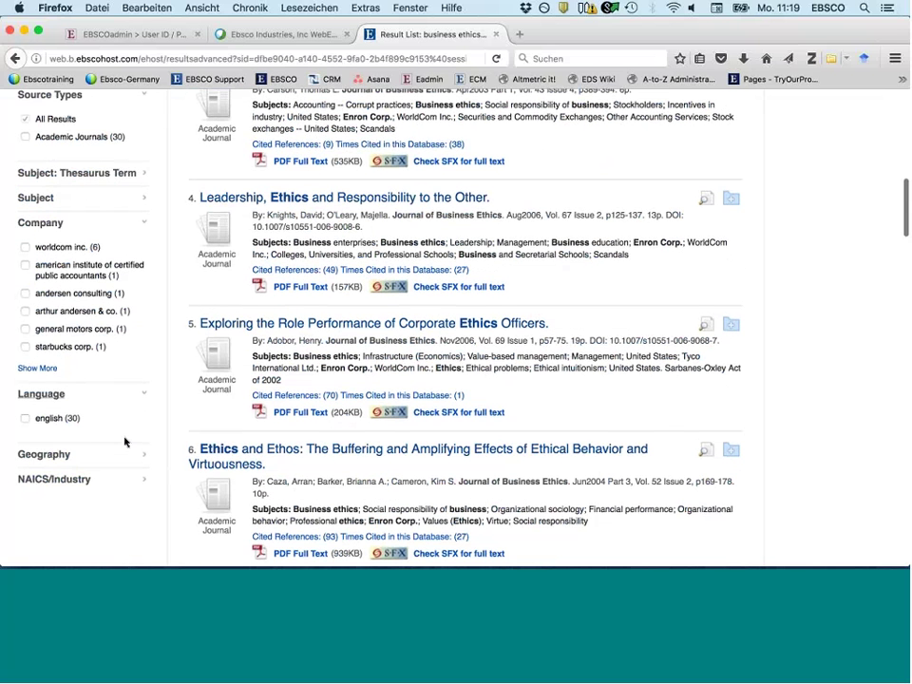
scroll(124, 442, "down", 1)
left_click(90, 433)
scroll(114, 286, "down", 2)
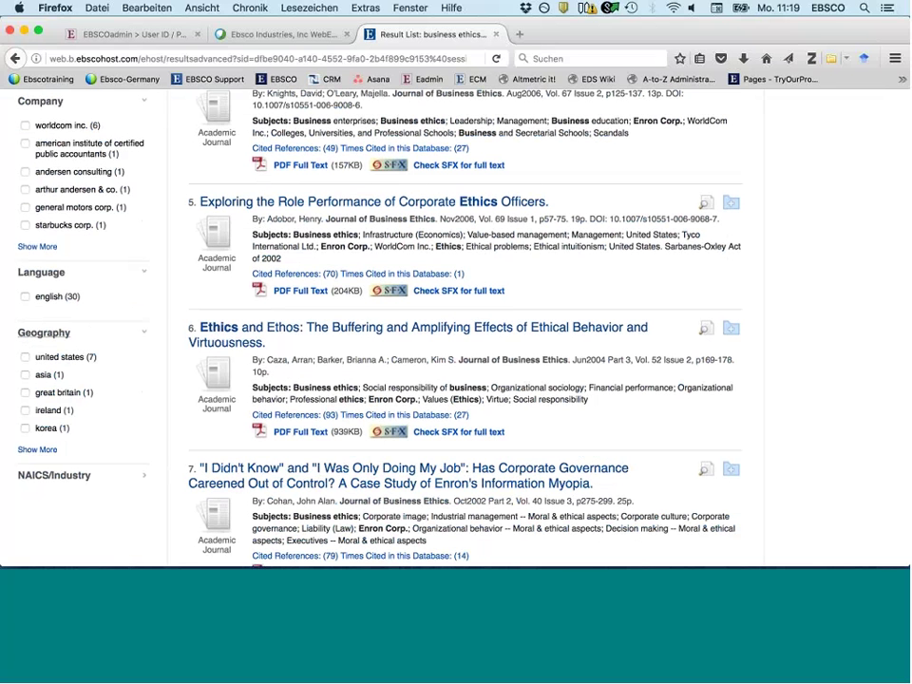
- Limit the results geographically to the united states
left_click(25, 358)
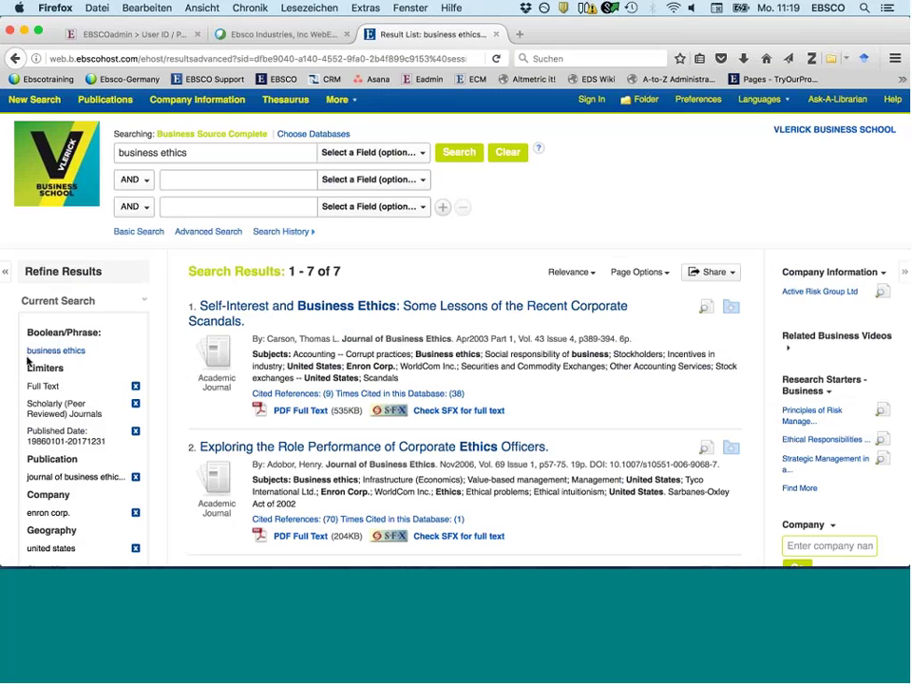
scroll(28, 361, "down", 1)
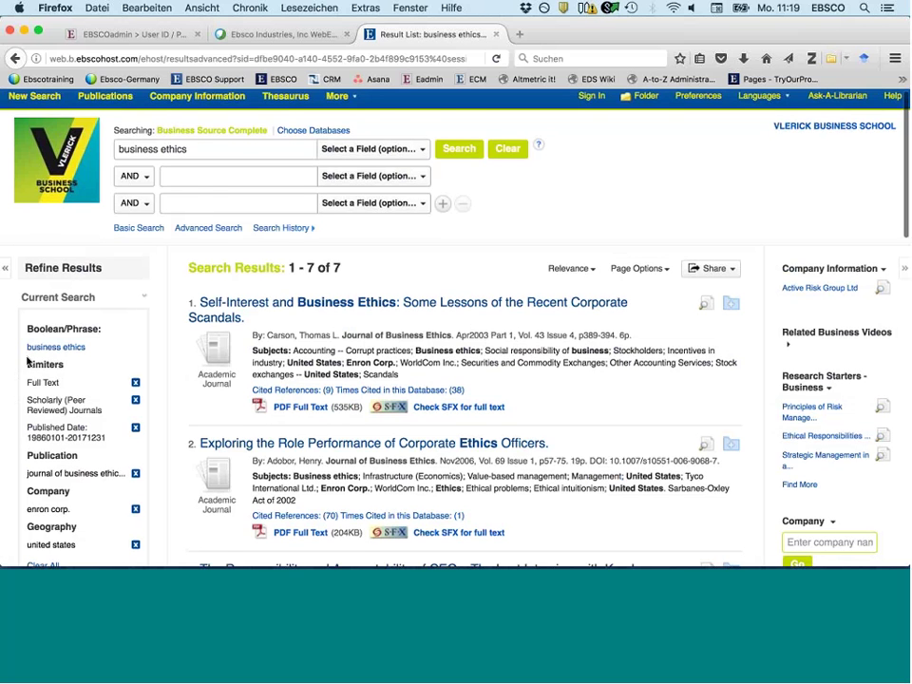
scroll(27, 361, "down", 5)
scroll(3, 308, "down", 1)
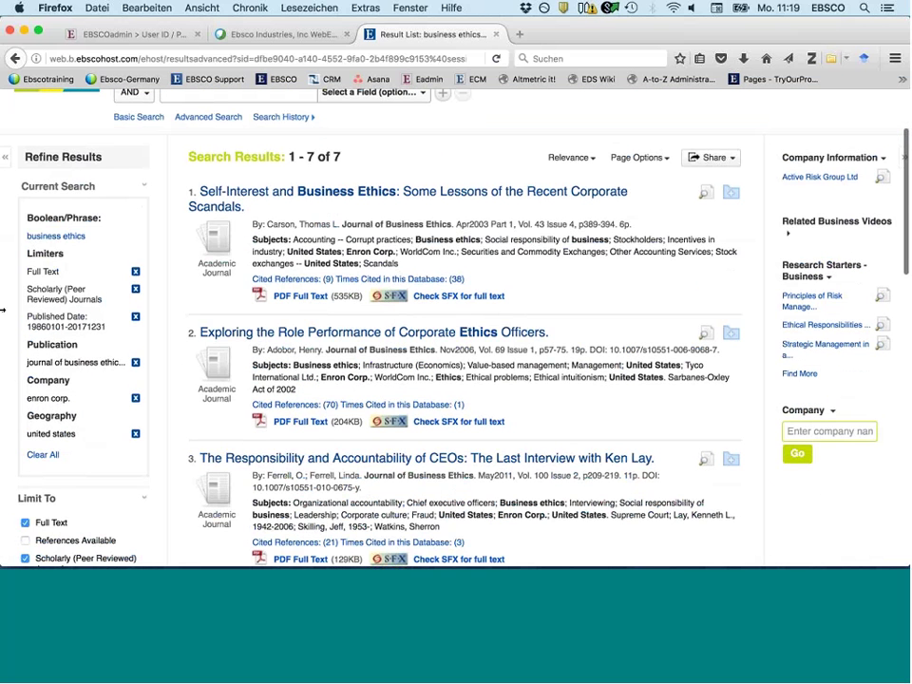
scroll(3, 309, "down", 2)
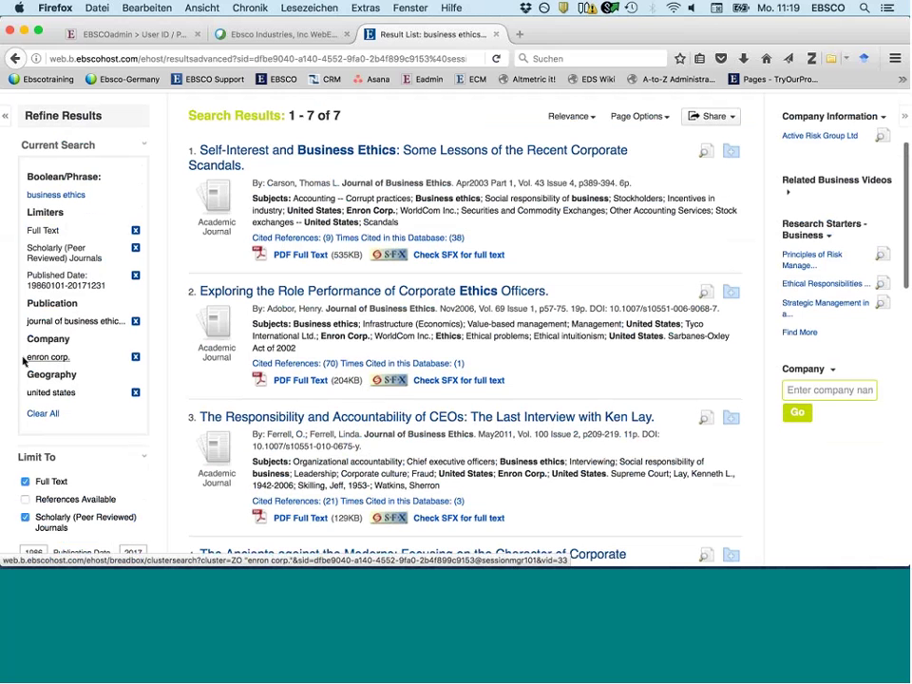
- Remove the enron corp. company filter
left_click(24, 360)
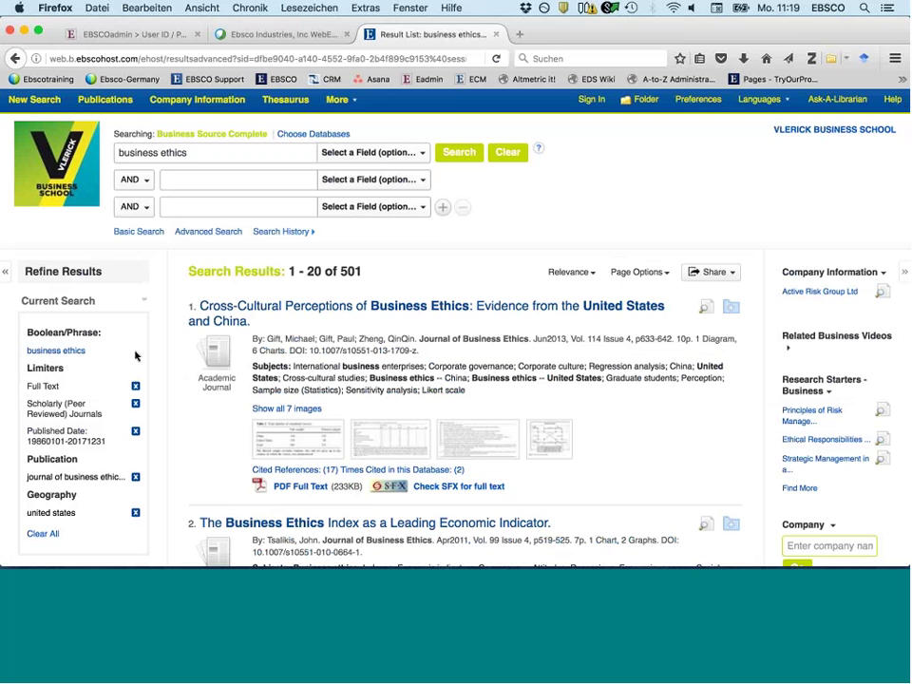
scroll(136, 355, "down", 1)
scroll(136, 355, "down", 10)
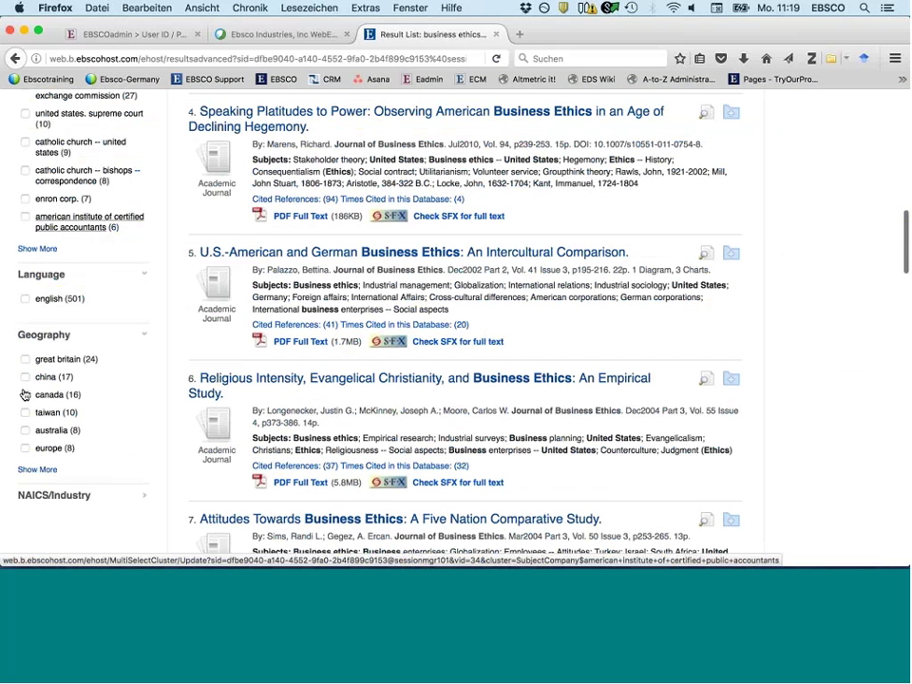
scroll(24, 395, "down", 1)
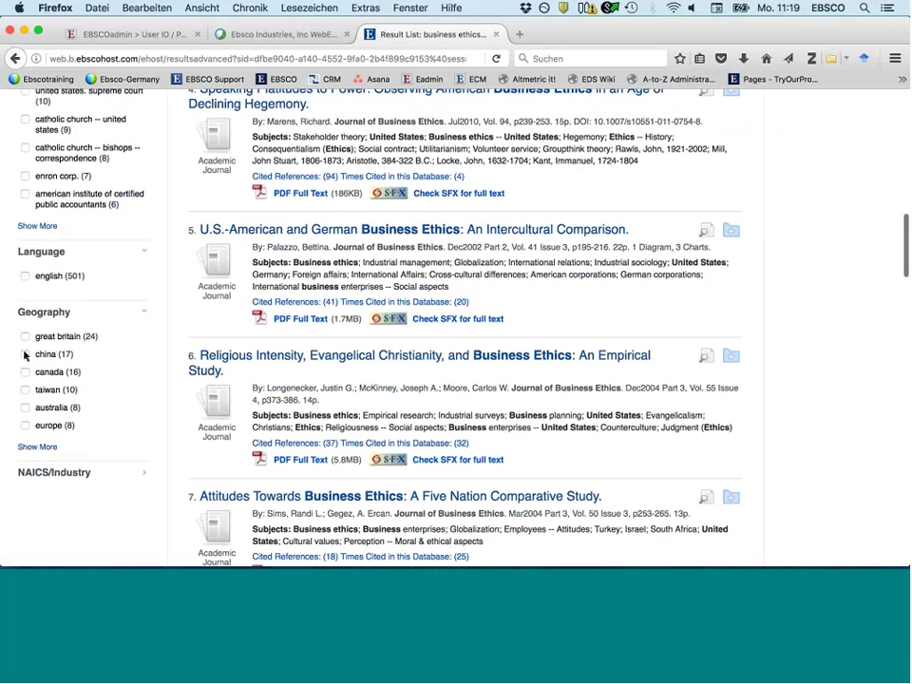
- Add china to the geography filter, leaving 17 results
left_click(25, 354)
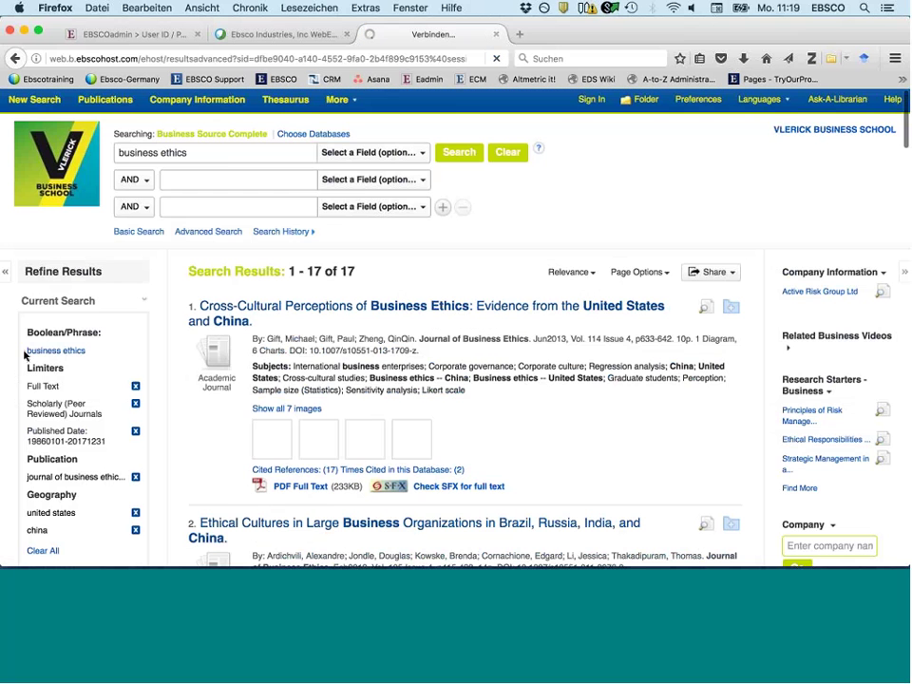
scroll(75, 391, "down", 3)
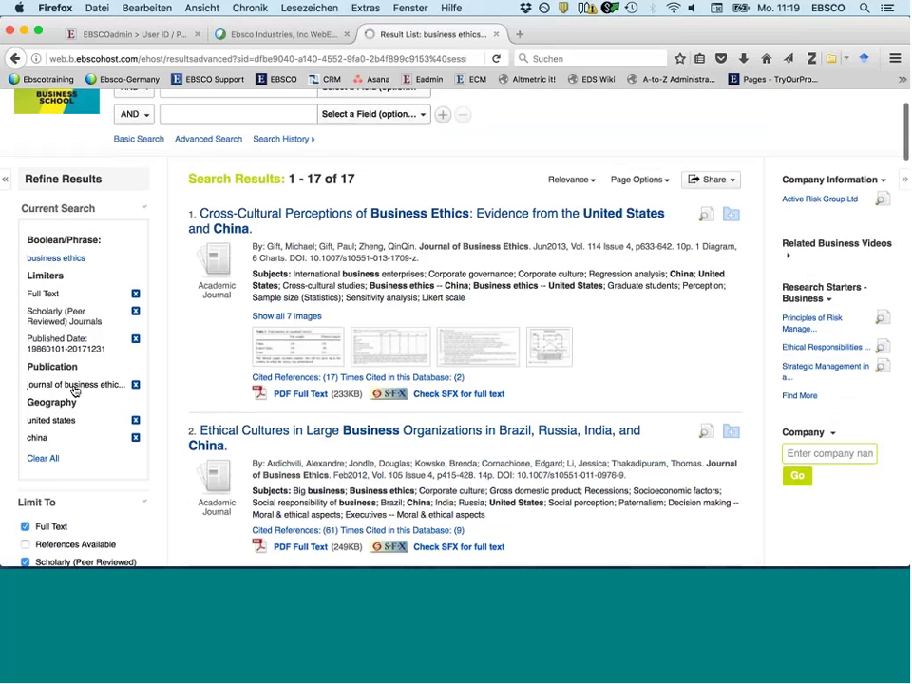
scroll(75, 392, "down", 2)
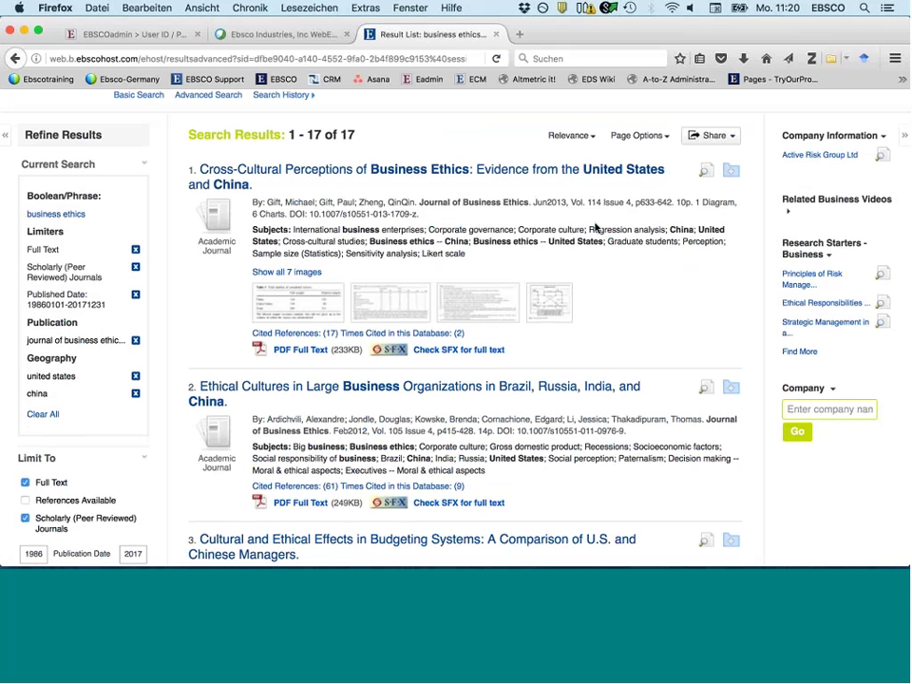
scroll(595, 228, "up", 1)
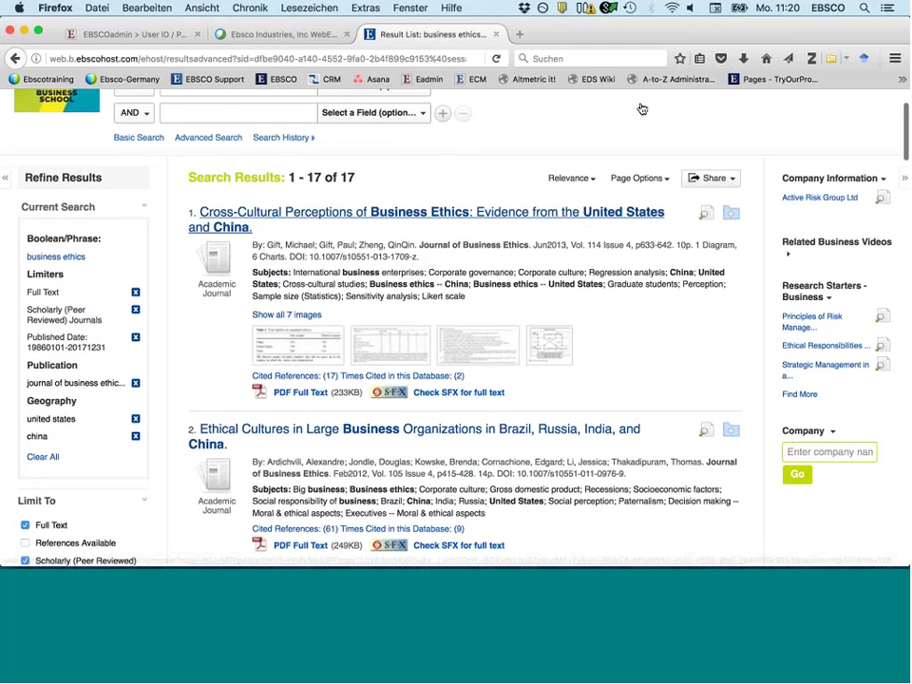
scroll(641, 105, "up", 3)
scroll(731, 230, "down", 2)
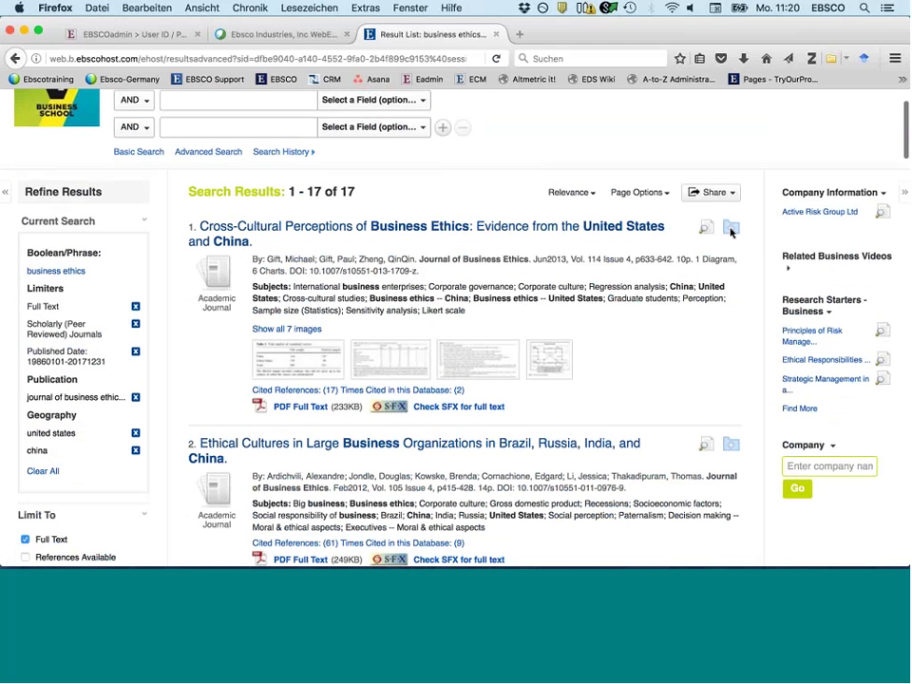
scroll(659, 319, "down", 1)
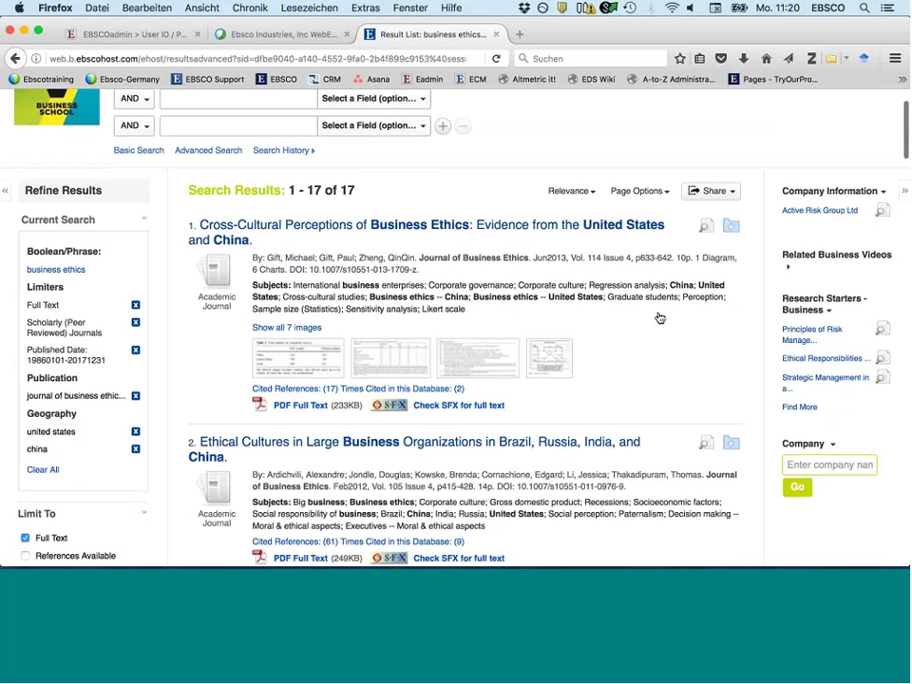
- Save results 1 and 2 to the folder individually
left_click(730, 225)
scroll(735, 253, "down", 1)
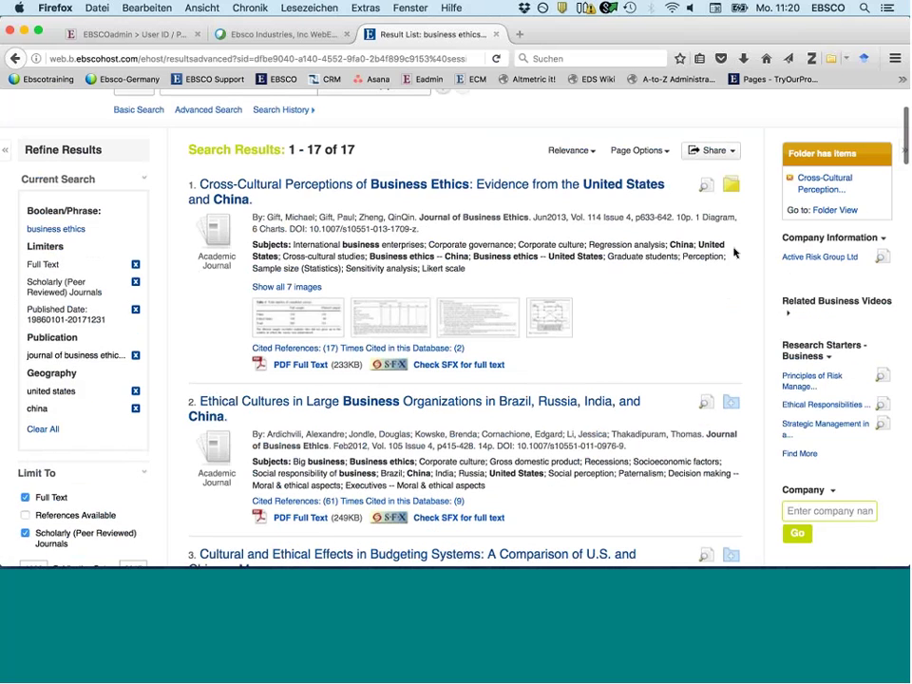
scroll(734, 252, "down", 4)
left_click(730, 251)
scroll(608, 323, "up", 5)
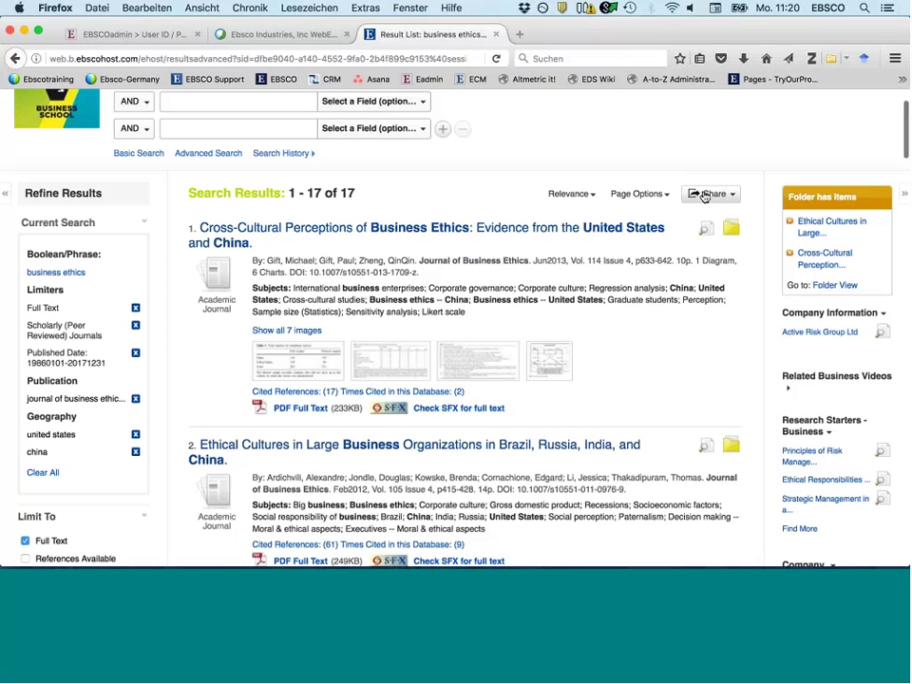
- Add Results (1-17) to the folder from the Share menu
left_click(704, 197)
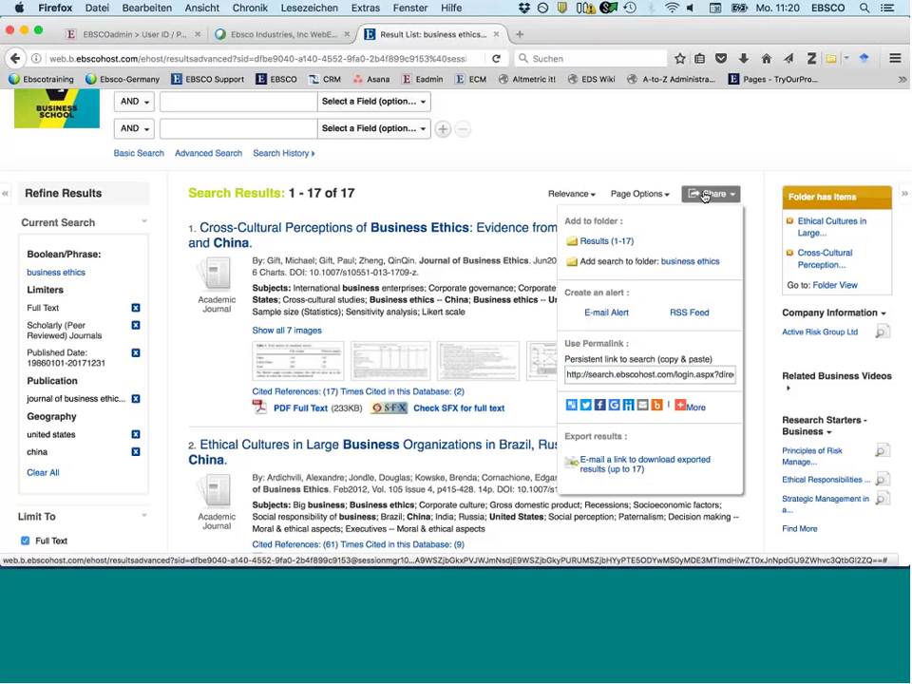
left_click(603, 243)
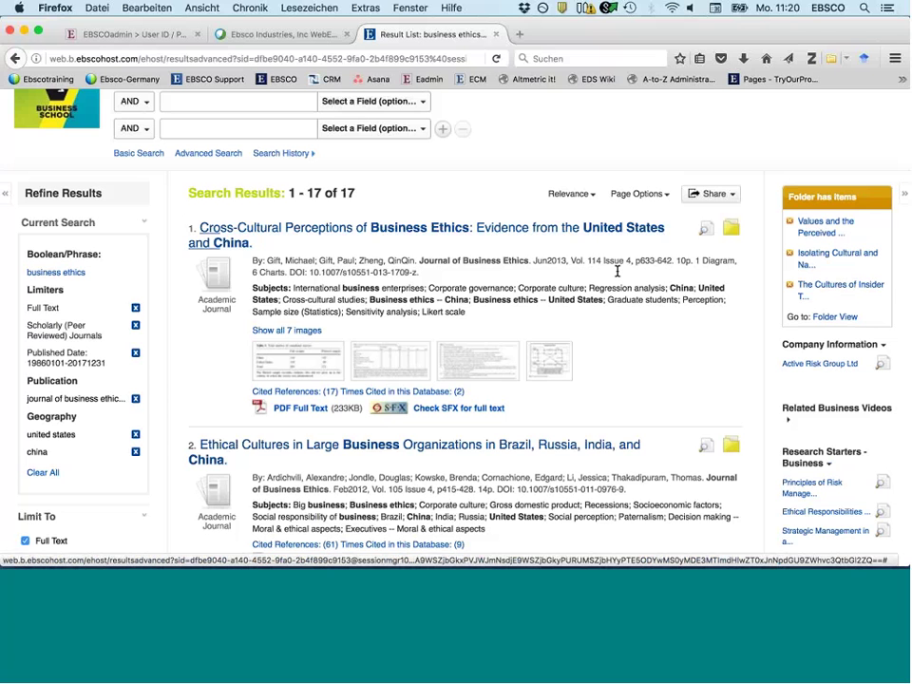
scroll(616, 272, "up", 3)
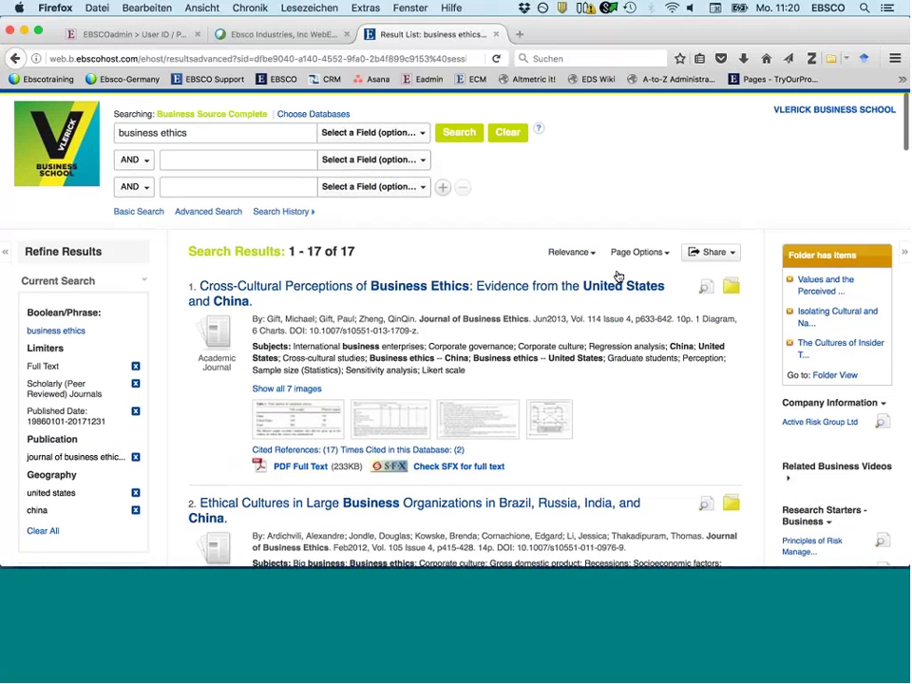
- Check that the folder holds the 17 saved articles, then go to the Sign In to My EBSCOhost page
left_click(643, 105)
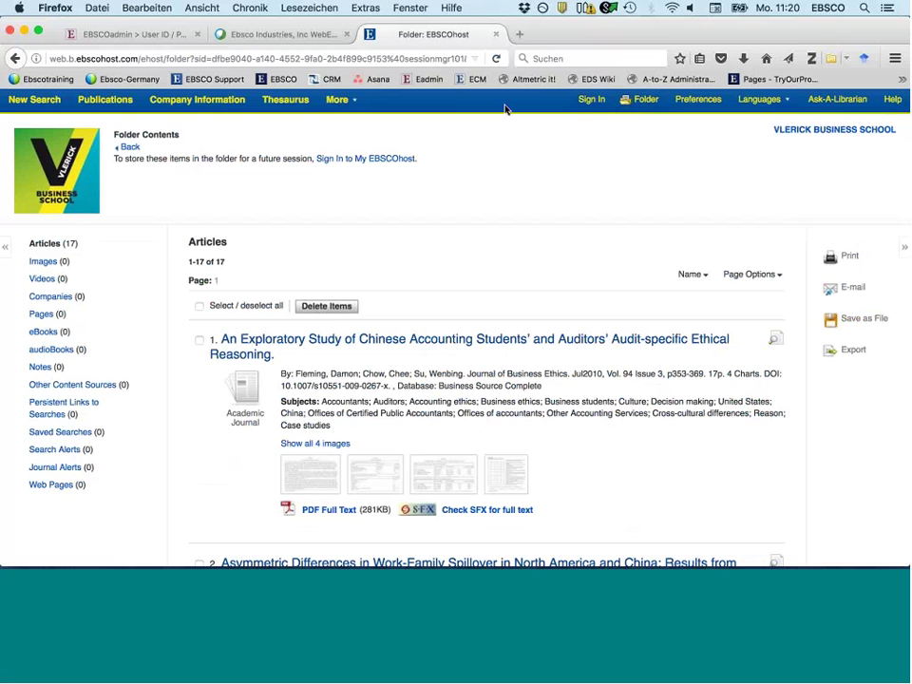
left_click(590, 100)
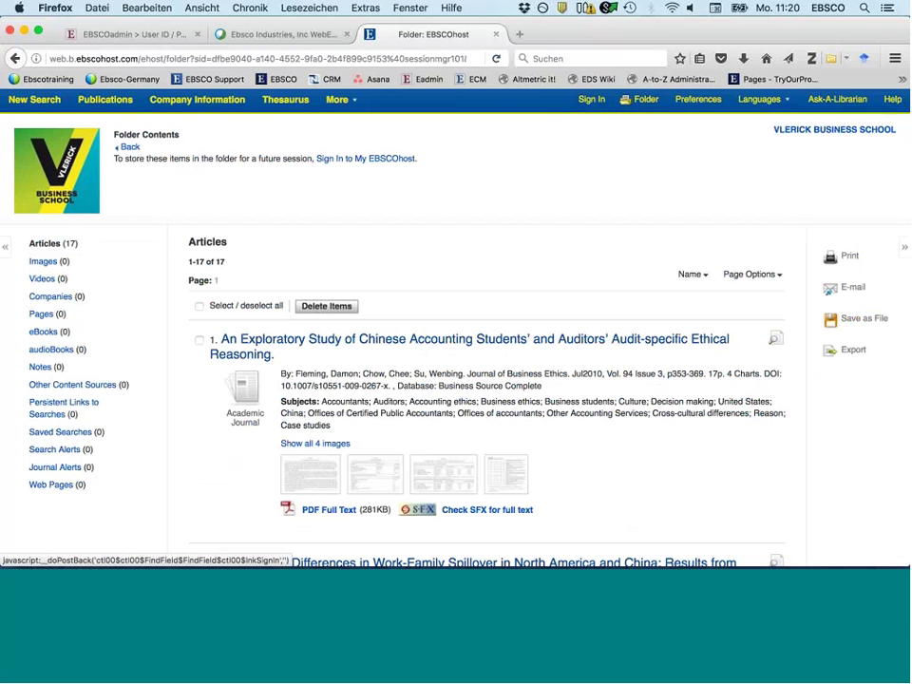
left_click(374, 160)
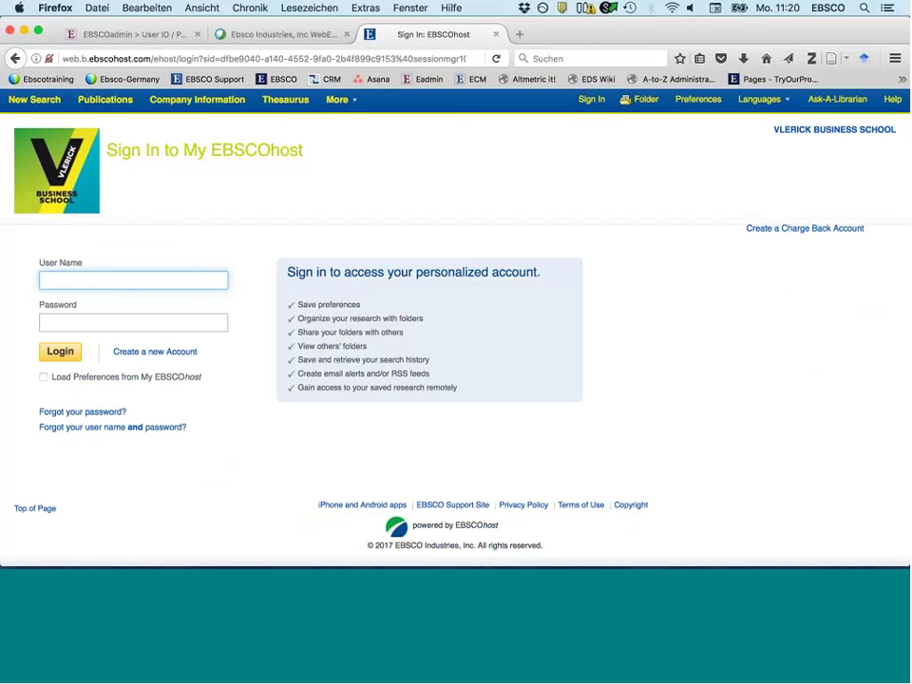
- Start a new My EBSCOhost account and enter first name, last name, e-mail and a user name
left_click(152, 357)
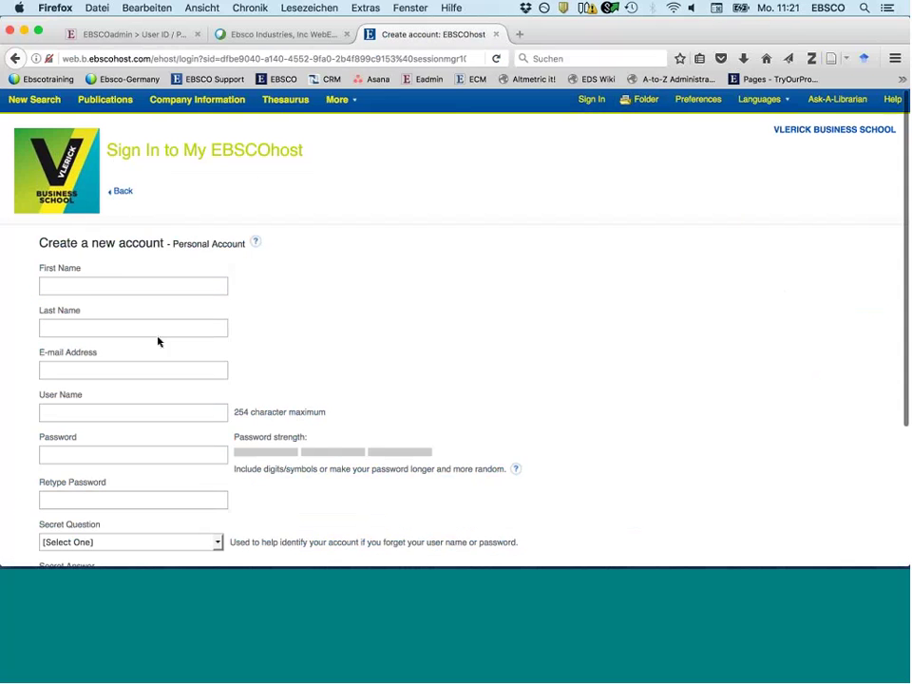
left_click(122, 288)
type("g")
key("Tab")
type("v")
key("Tab")
type("gvo")
left_click(111, 384)
left_click(96, 413)
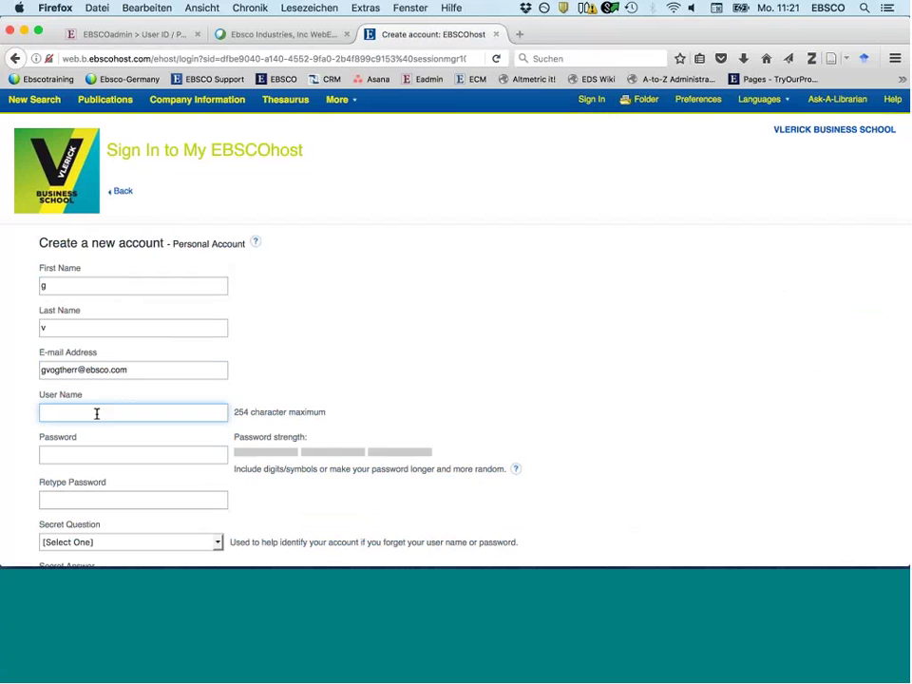
type("vlerickdemo555")
- Enter and confirm the password, set a secret question and answer, and save the account
left_click(82, 455)
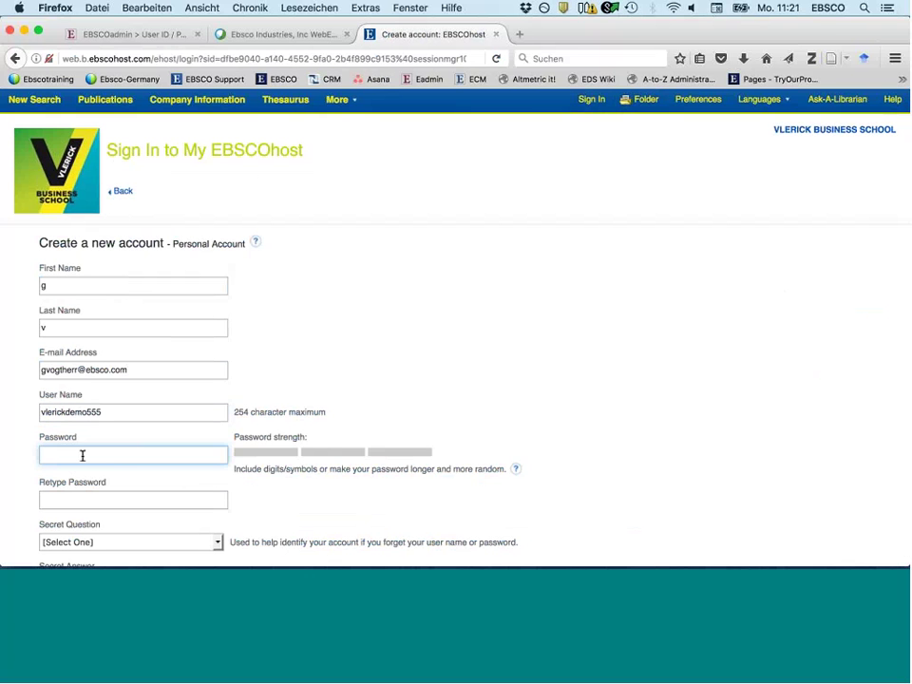
type("•••••••••••••")
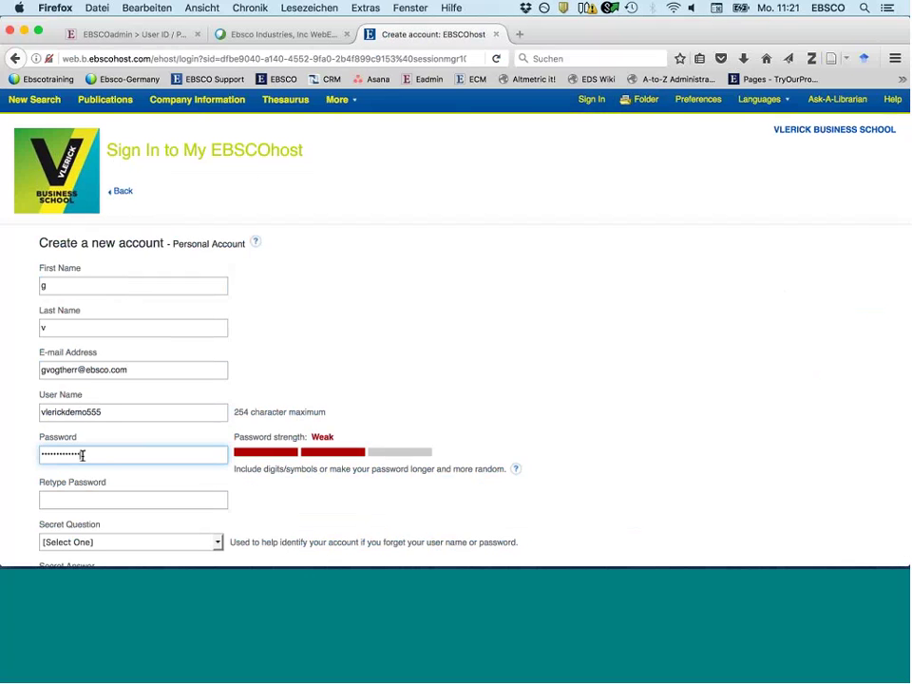
type("•")
left_click(93, 494)
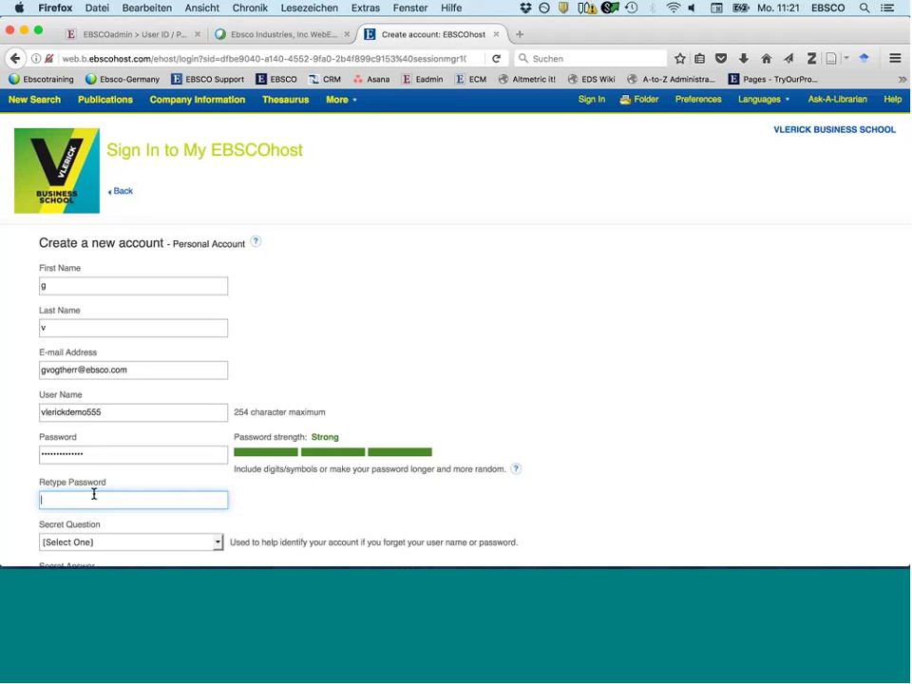
type("•••••••••••••")
scroll(351, 356, "down", 1)
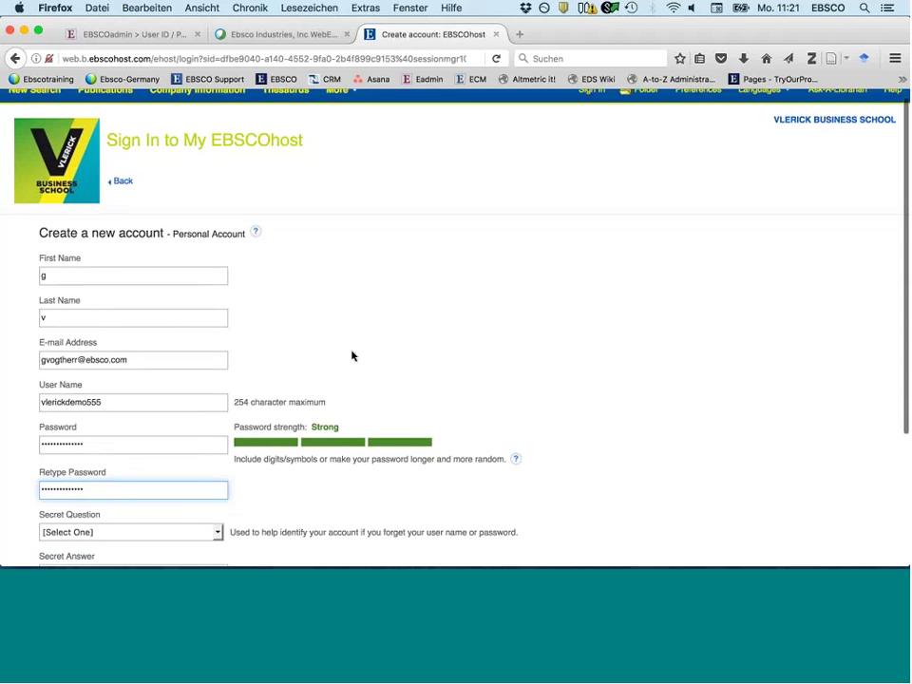
scroll(352, 356, "down", 3)
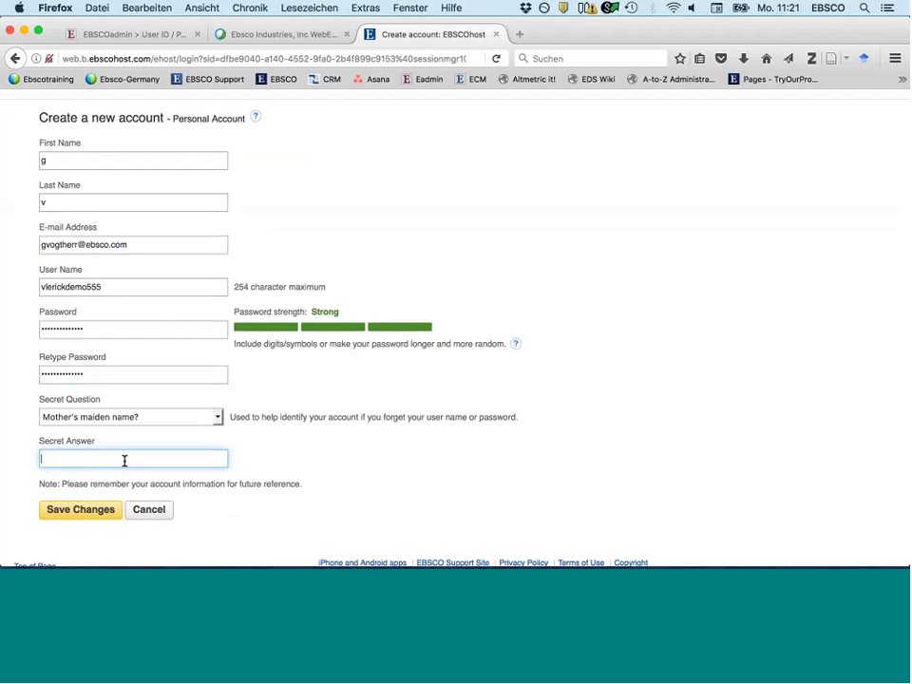
key("Tab")
key("Down")
left_click(127, 459)
type("s")
left_click(86, 511)
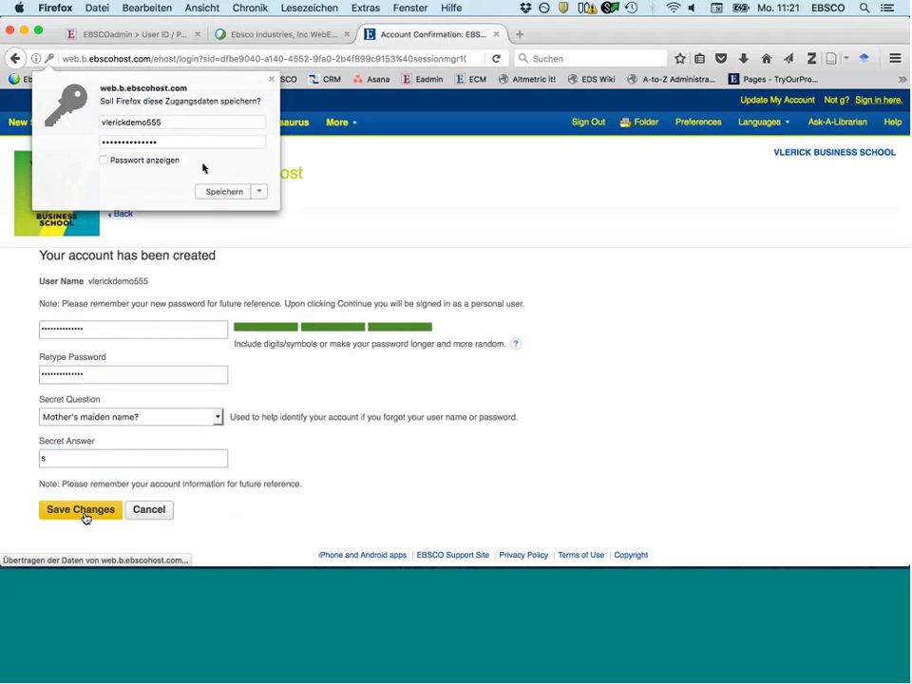
left_click(101, 328)
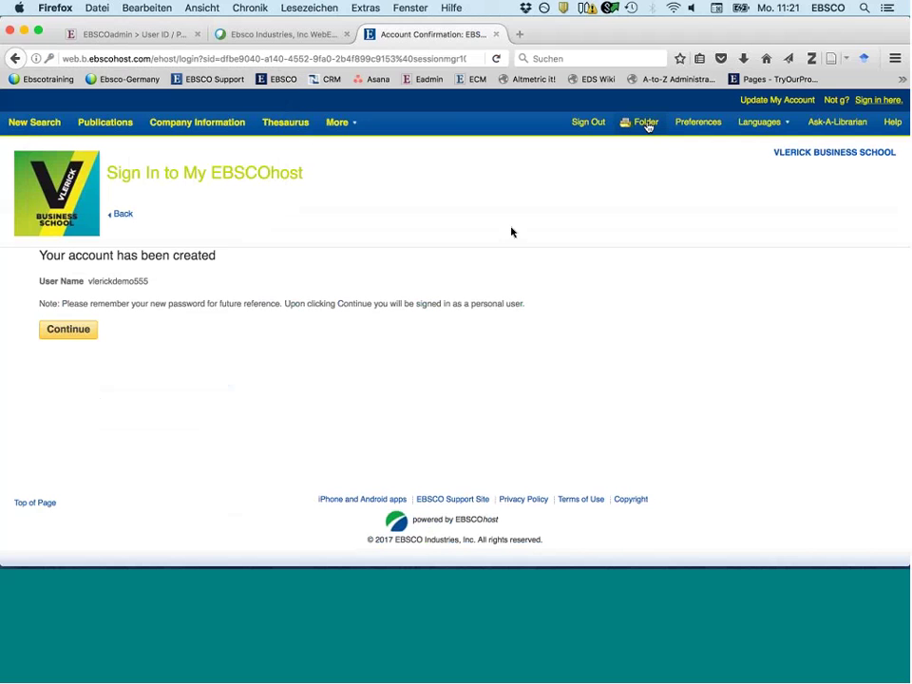
left_click(646, 124)
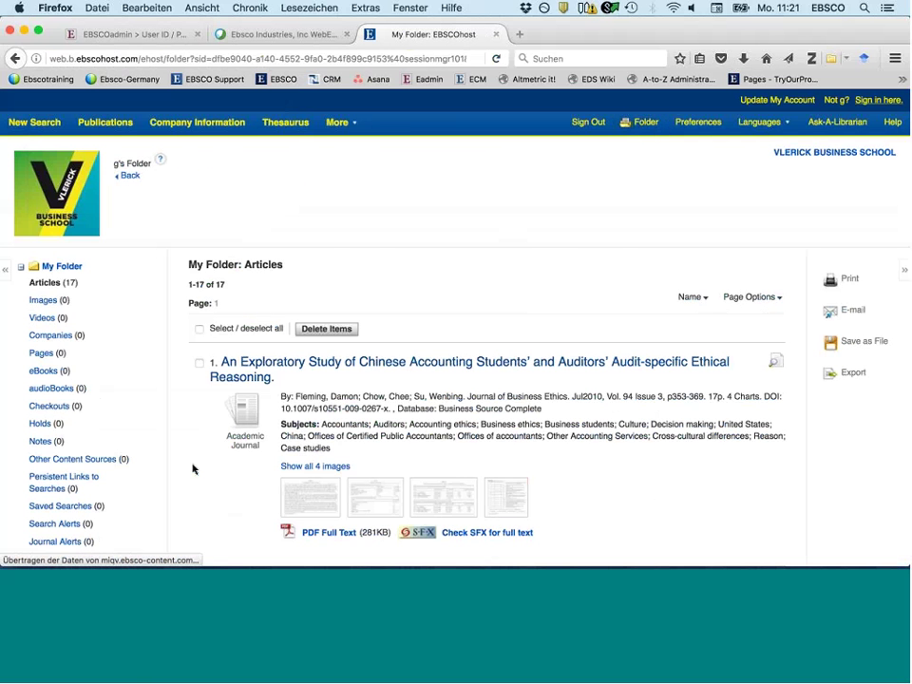
scroll(193, 468, "down", 3)
scroll(193, 468, "down", 3)
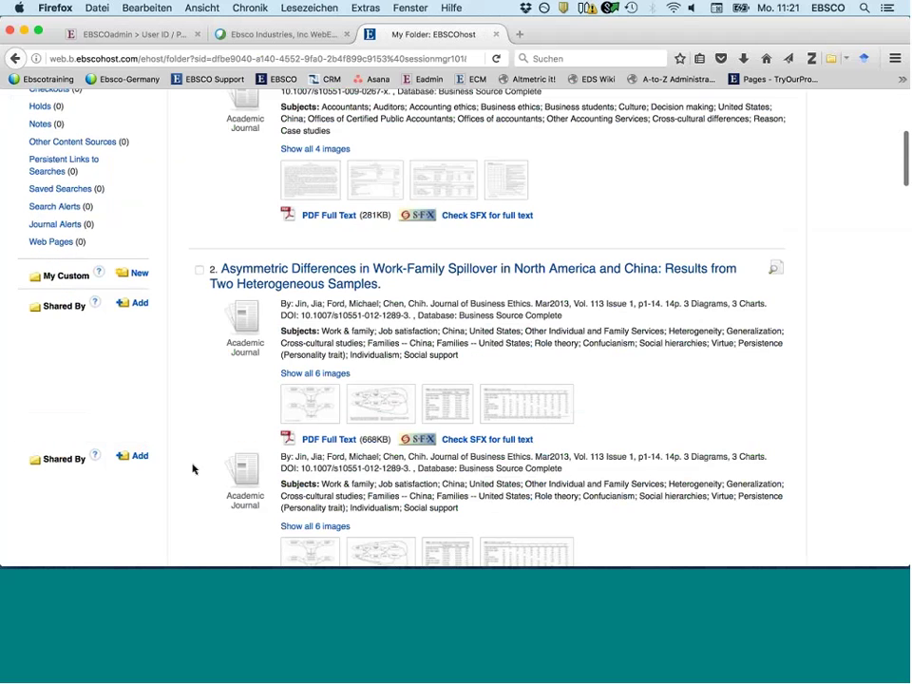
scroll(193, 468, "down", 3)
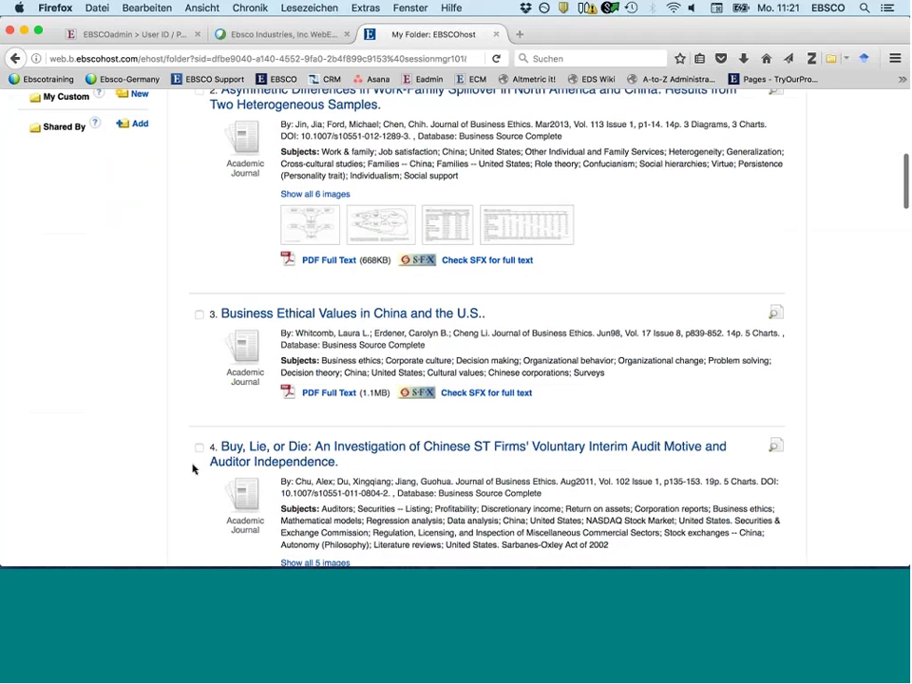
scroll(194, 380, "up", 10)
left_click(199, 213)
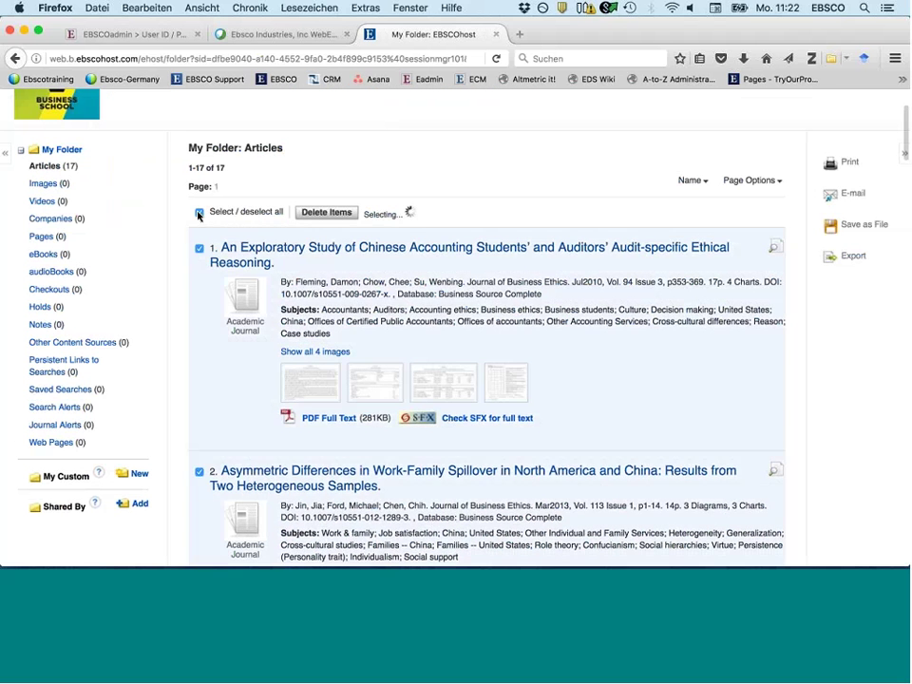
left_click(853, 259)
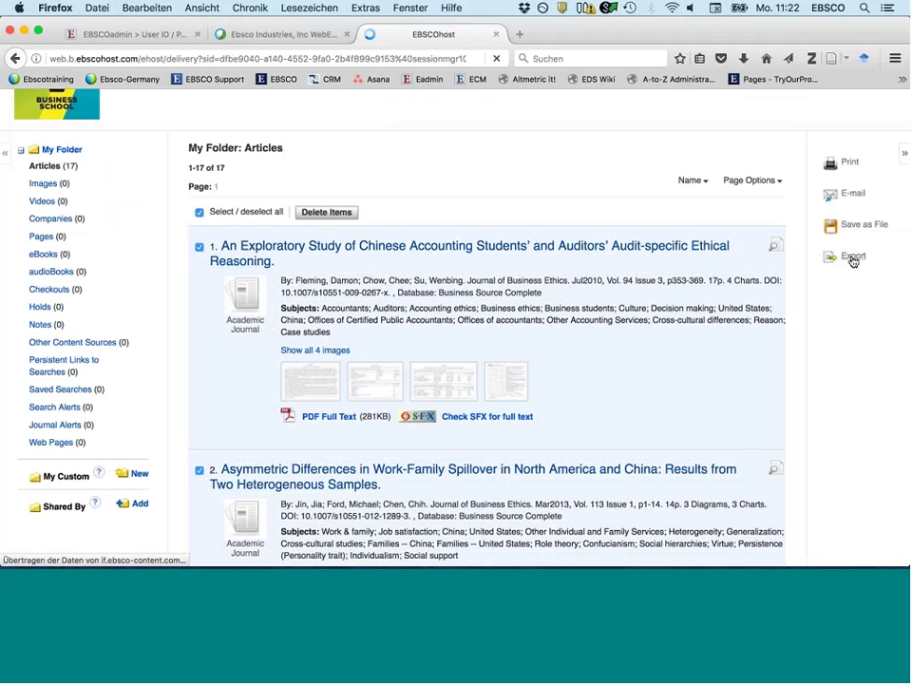
scroll(574, 378, "down", 5)
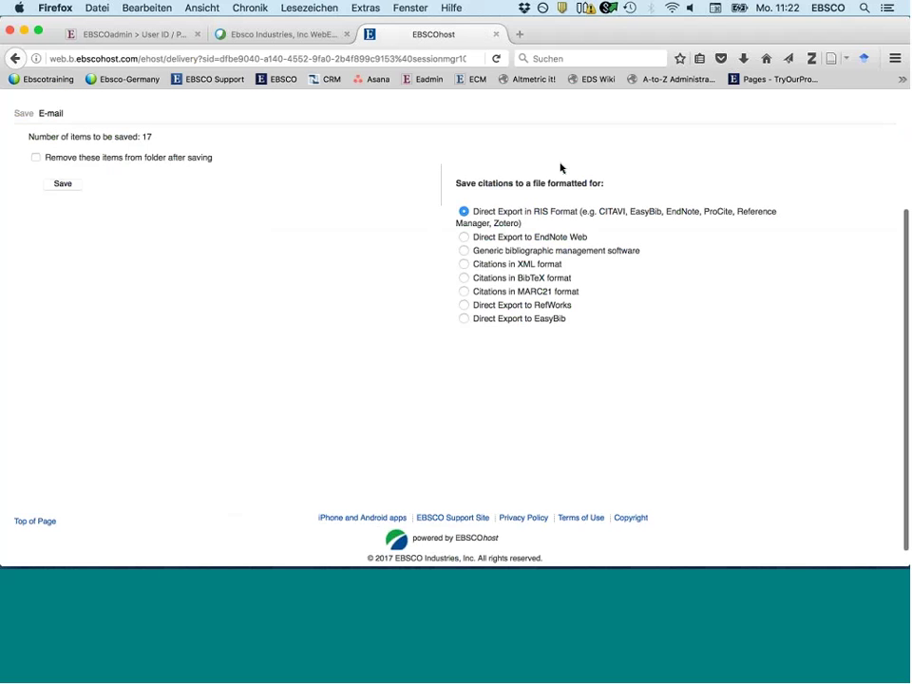
scroll(540, 390, "up", 5)
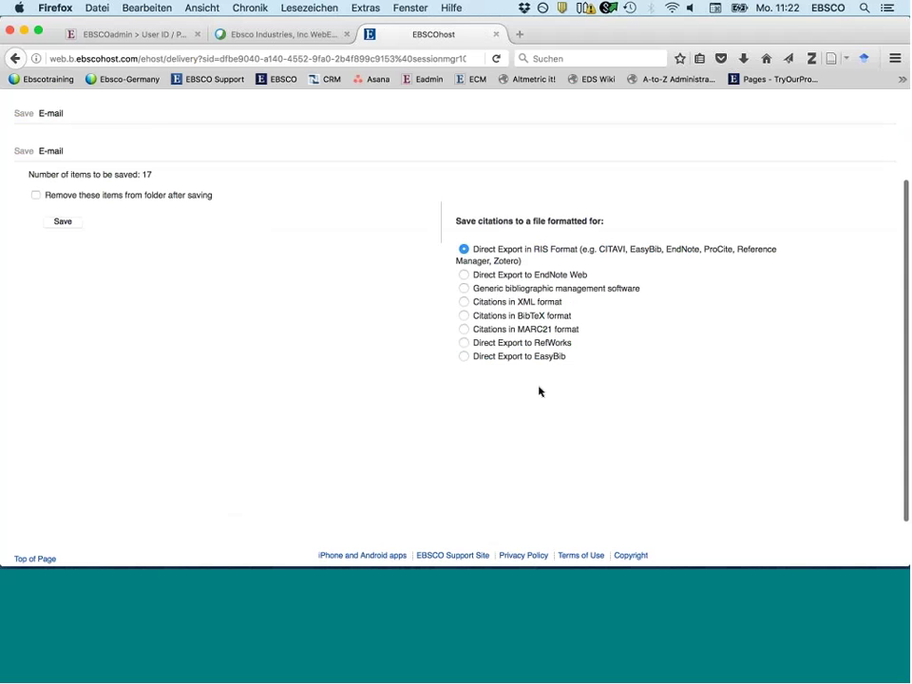
scroll(540, 390, "up", 1)
left_click(11, 58)
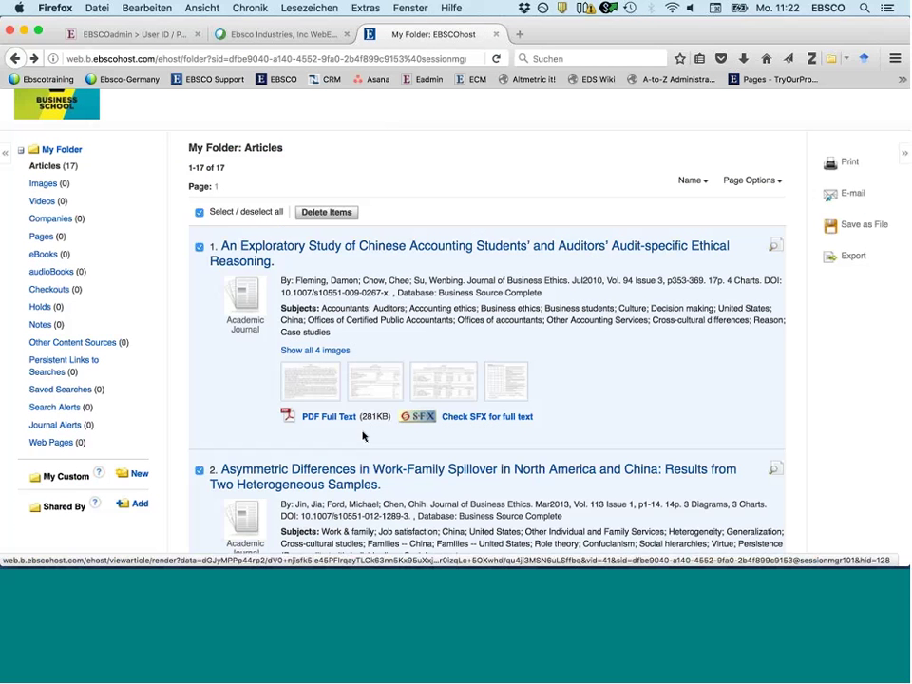
left_click(836, 193)
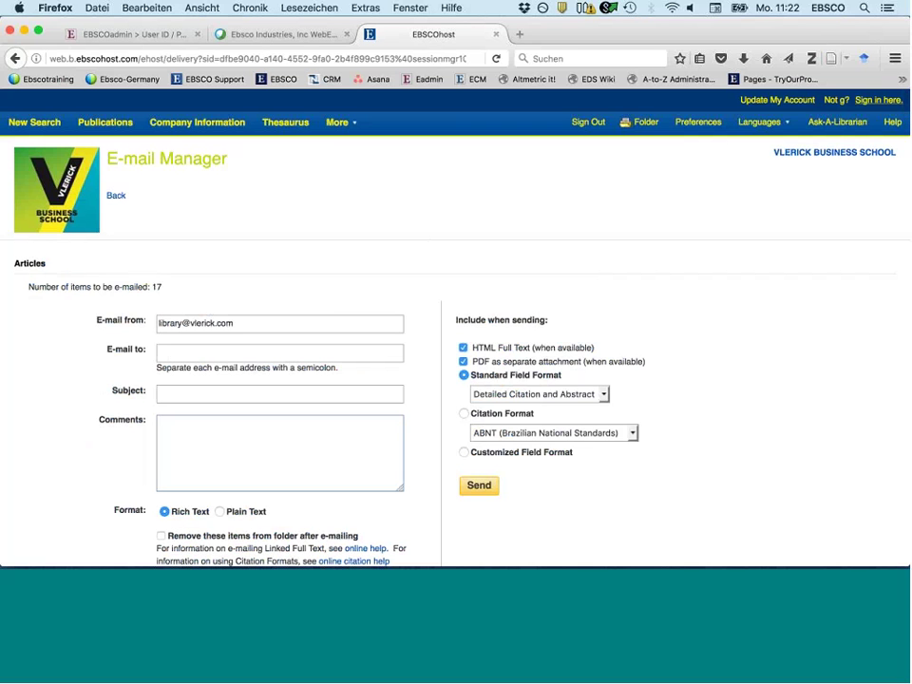
left_click(14, 59)
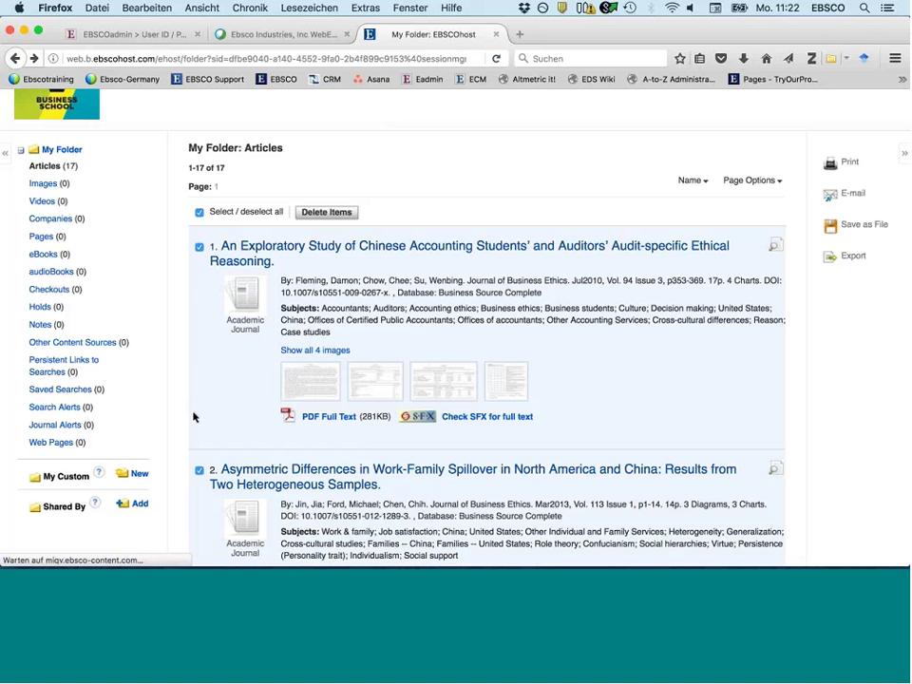
- Create a new custom folder named 'assignment 1'
scroll(194, 417, "down", 1)
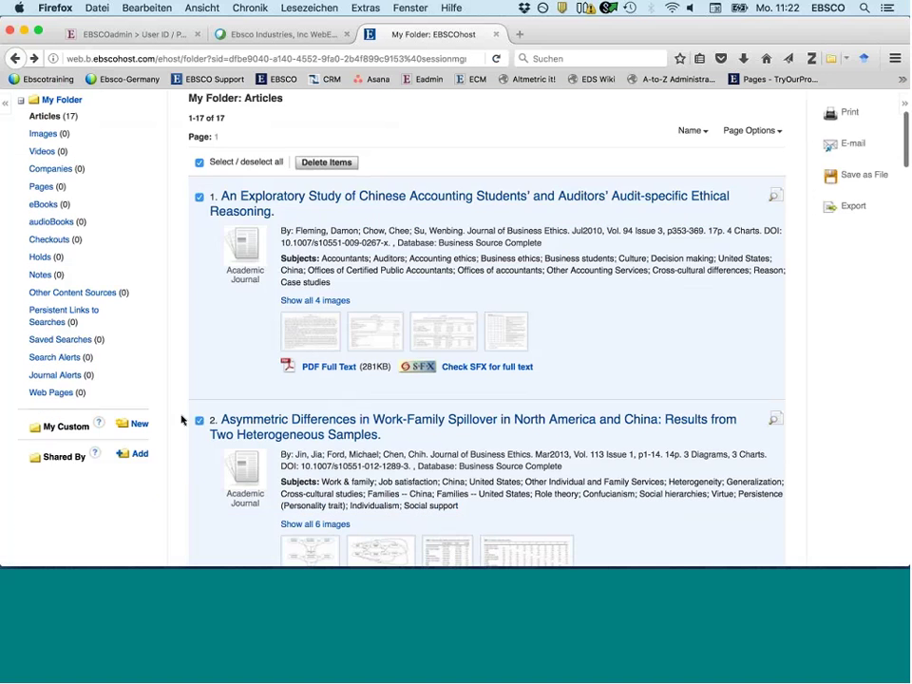
scroll(181, 420, "down", 1)
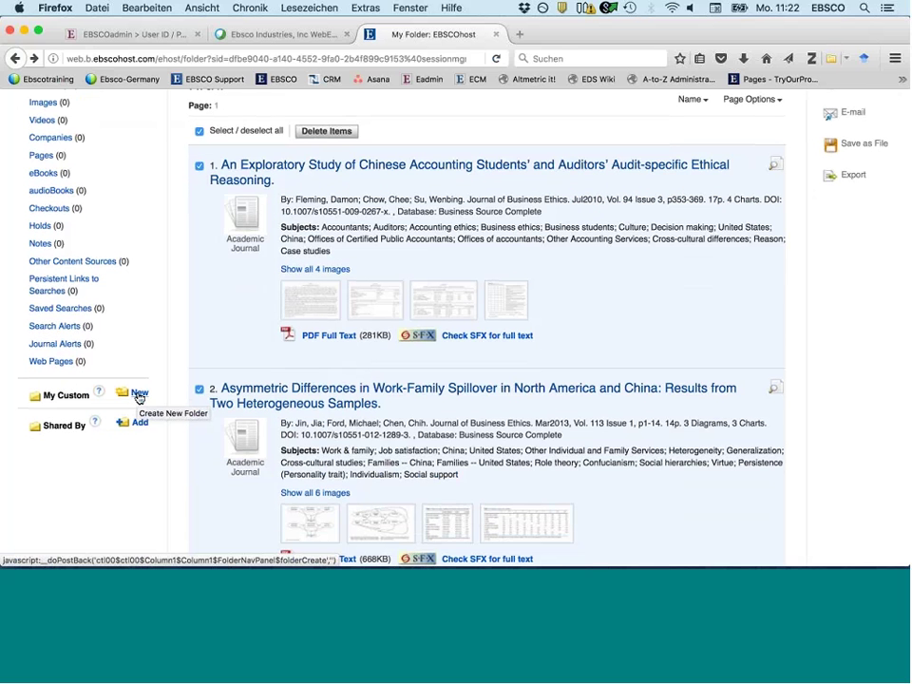
left_click(139, 394)
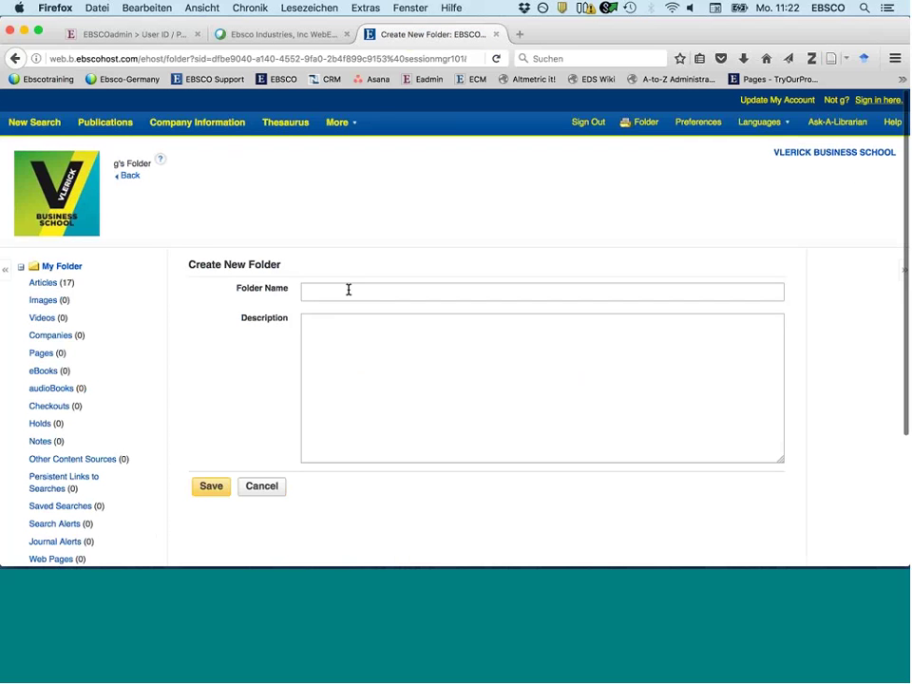
left_click(348, 290)
type("assign")
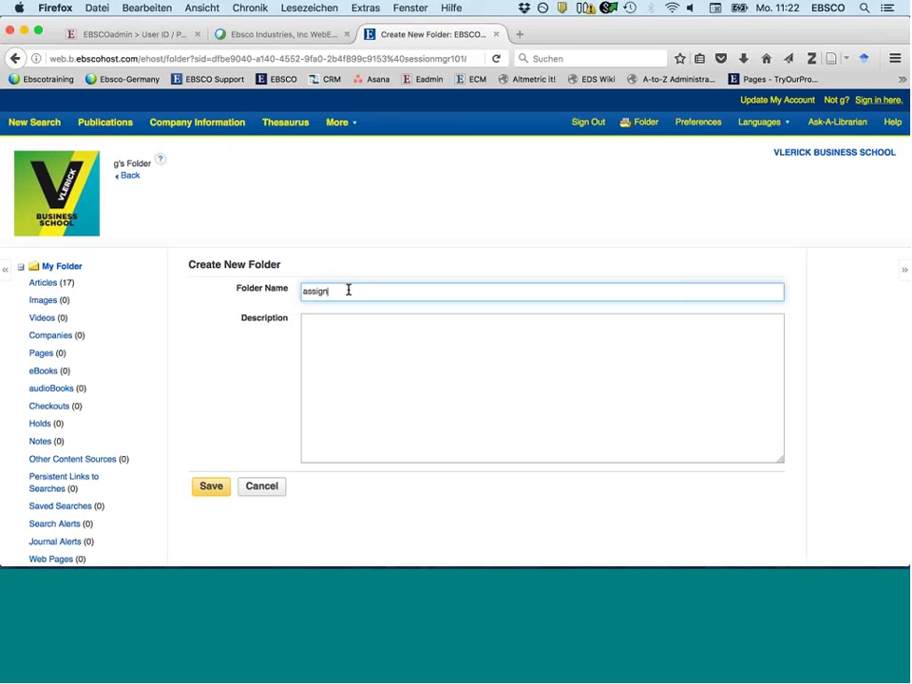
type("ment 1")
left_click(211, 486)
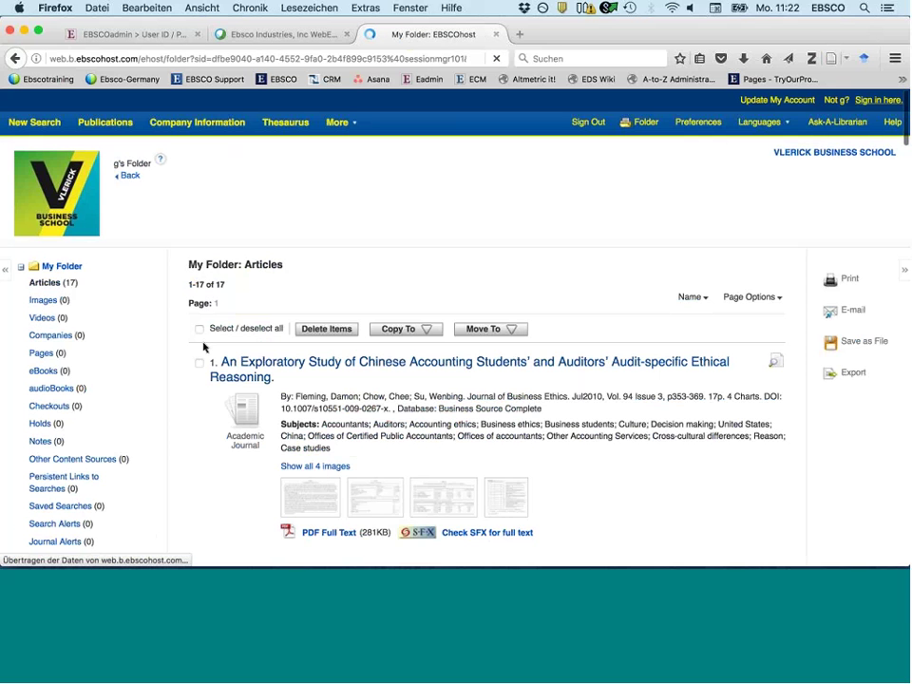
- Move all 17 saved articles into assignment 1 and view the folder's contents
left_click(199, 329)
left_click(484, 331)
left_click(473, 365)
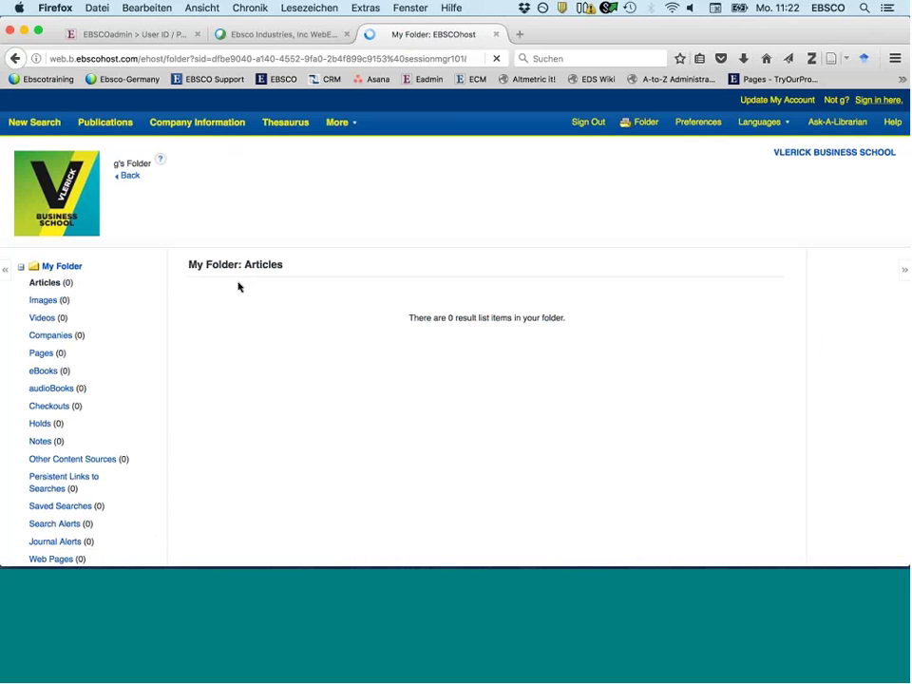
scroll(104, 377, "down", 4)
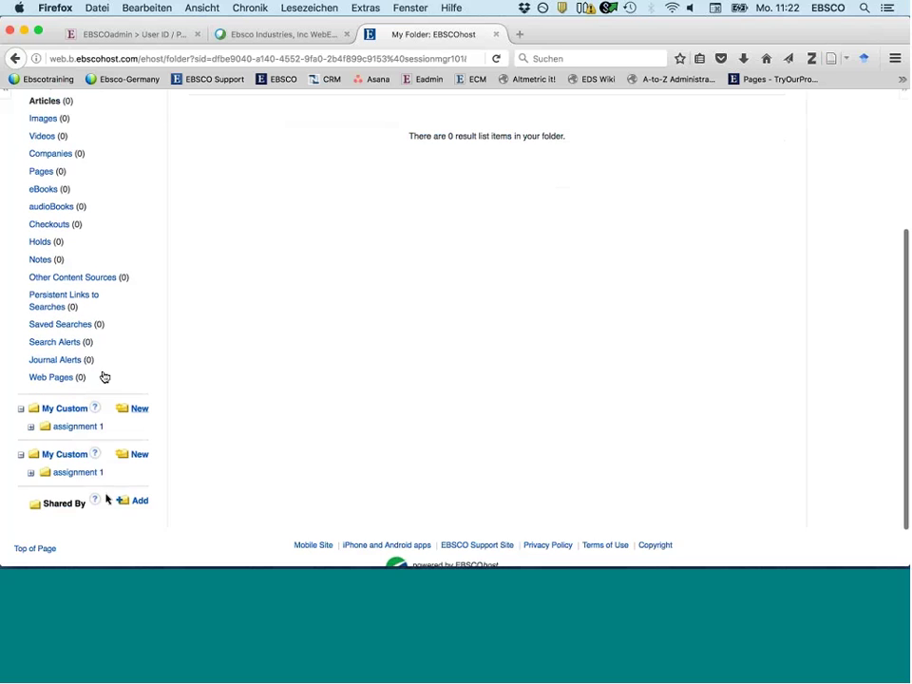
left_click(63, 427)
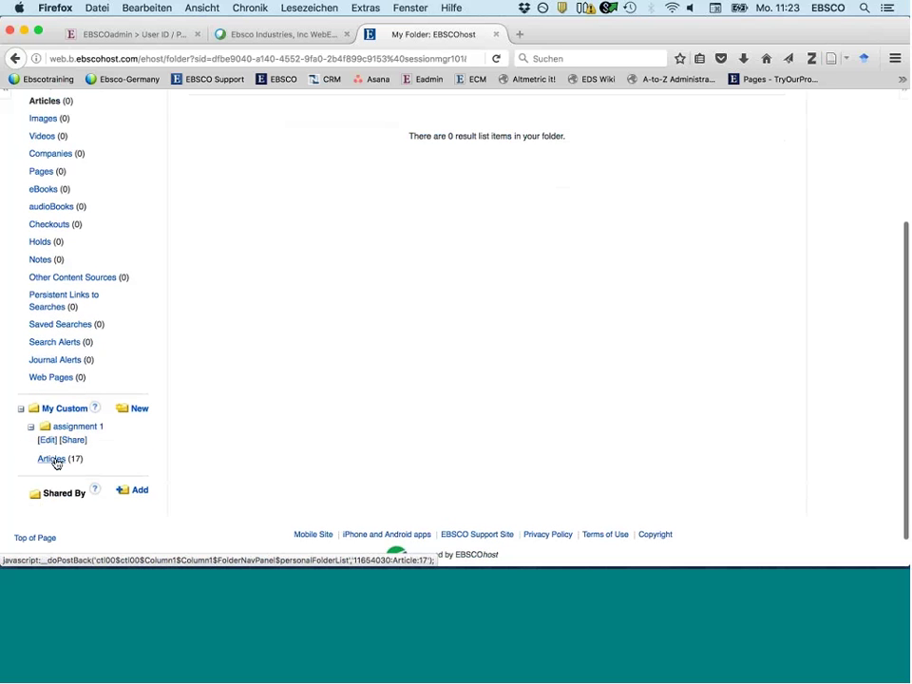
left_click(57, 460)
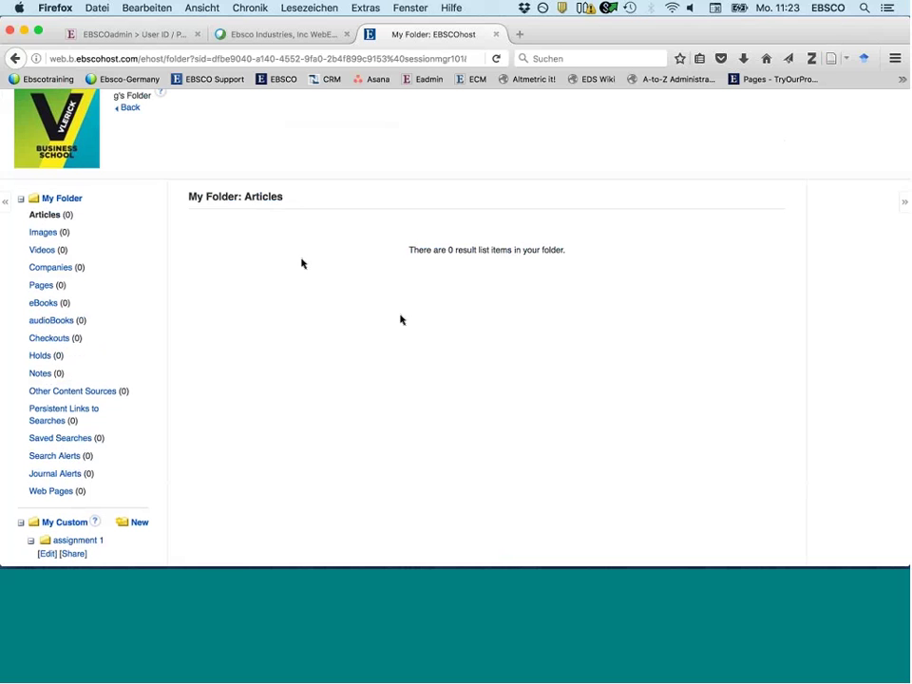
scroll(40, 132, "up", 2)
- Run a new search for 'business ethics' and look over the 28,681 results
left_click(36, 129)
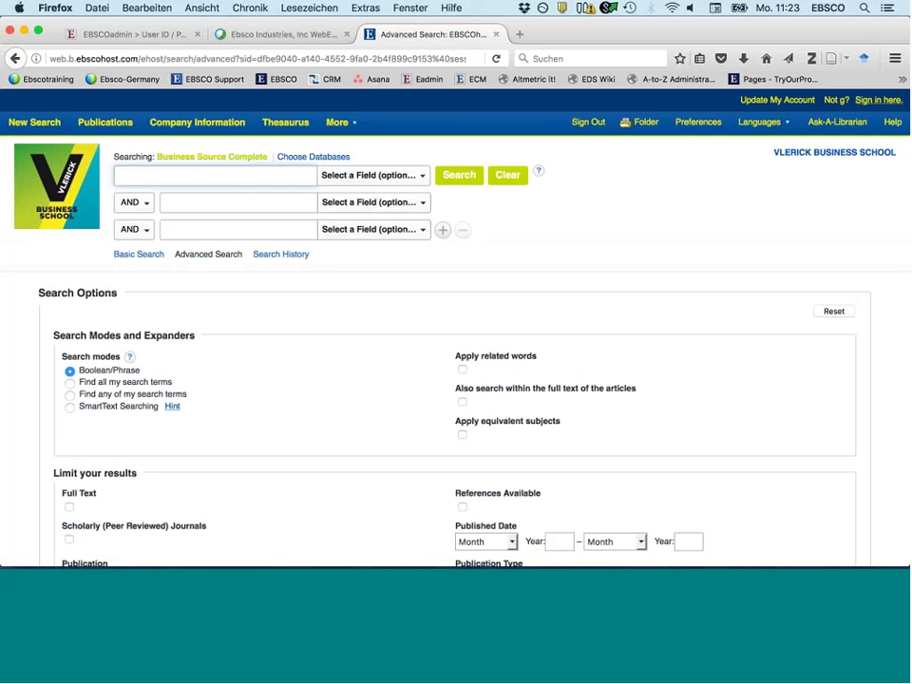
scroll(276, 385, "down", 5)
scroll(254, 169, "up", 5)
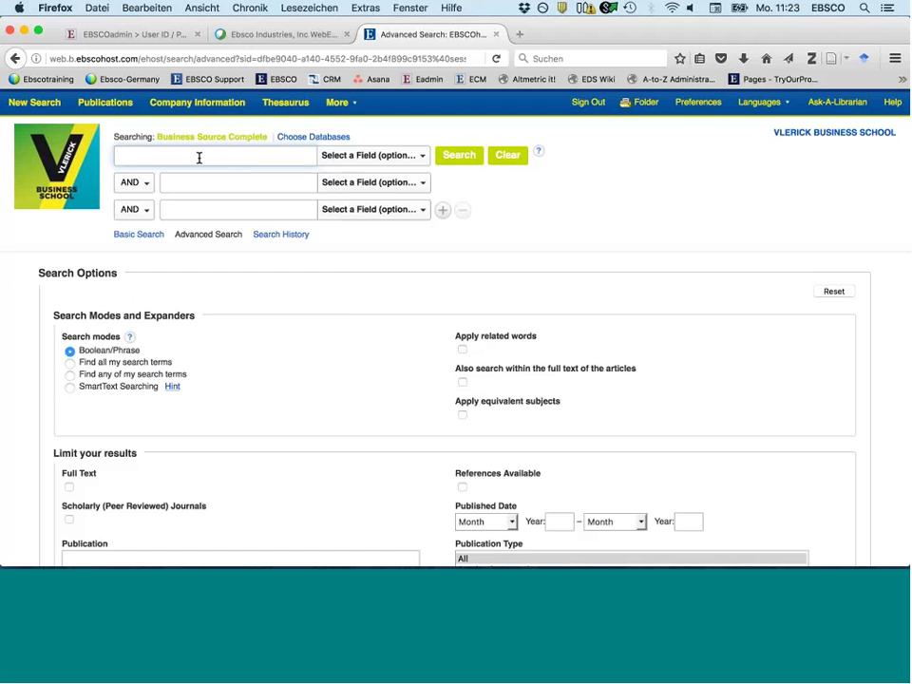
type("bue")
key("BackSpace")
type("siness")
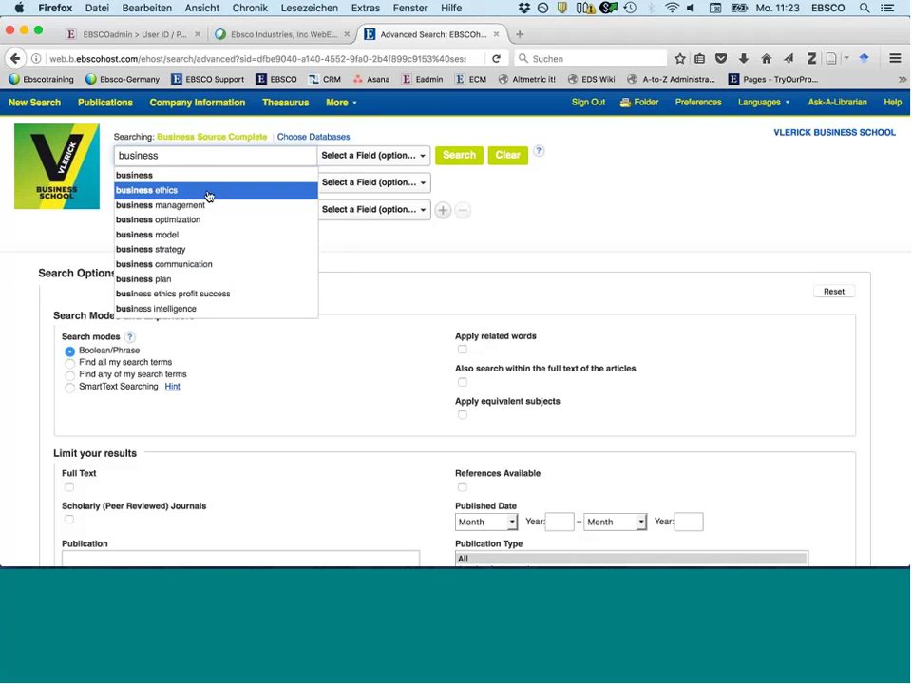
left_click(209, 193)
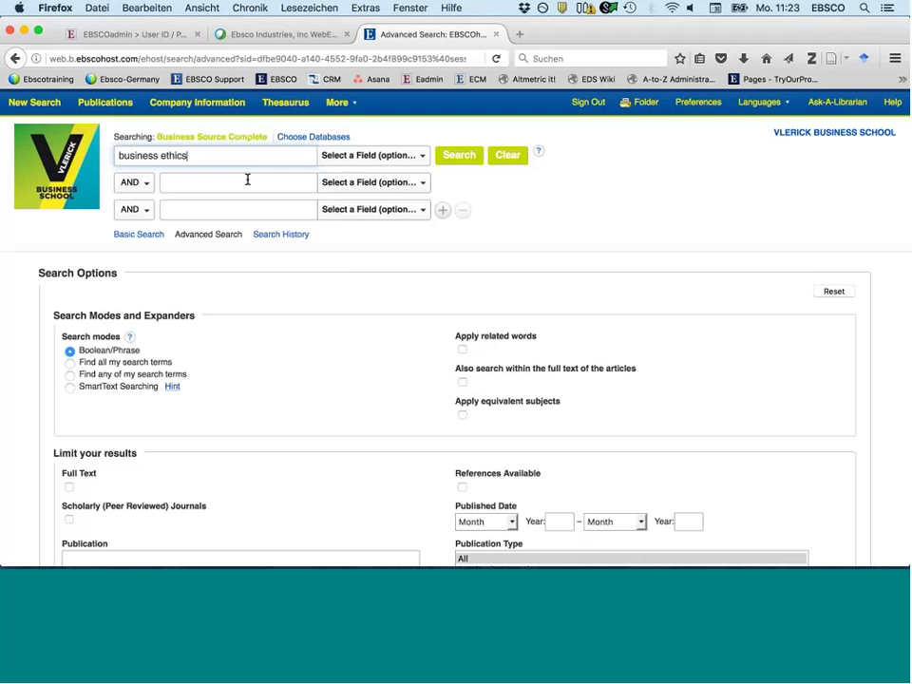
left_click(452, 158)
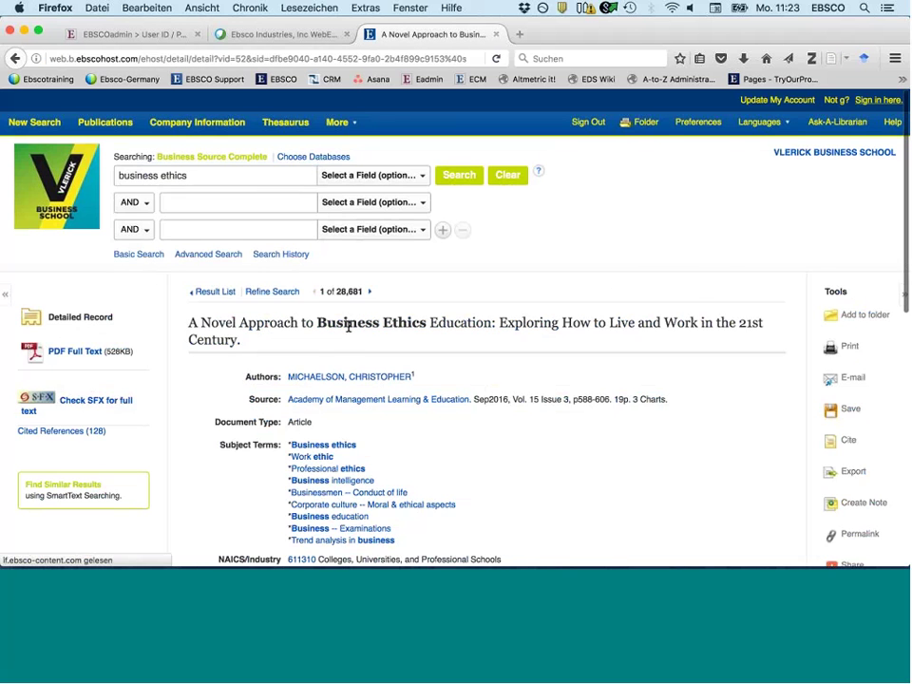
scroll(348, 326, "down", 1)
scroll(348, 325, "down", 3)
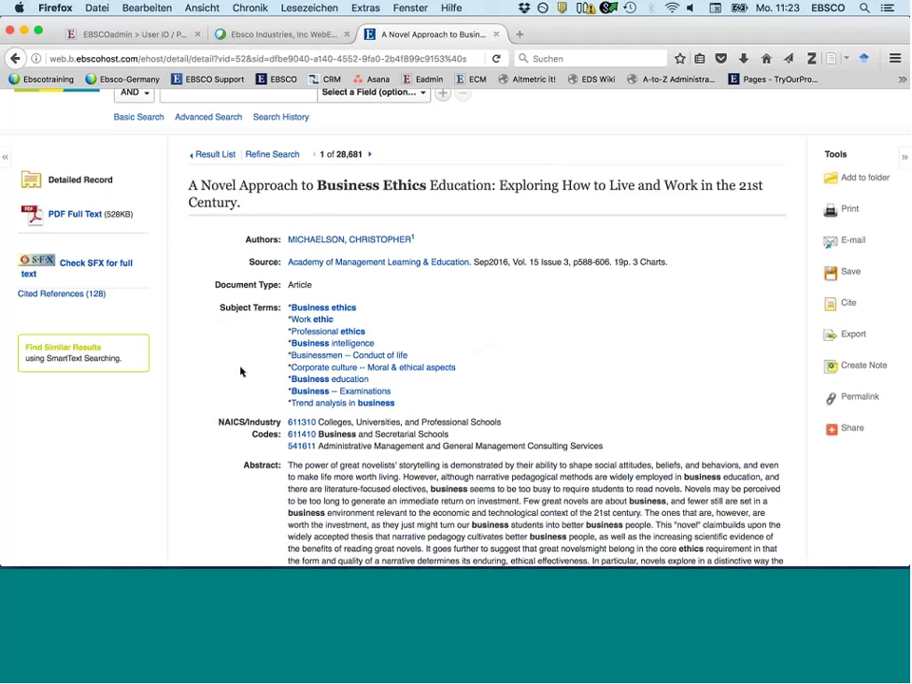
scroll(240, 372, "up", 2)
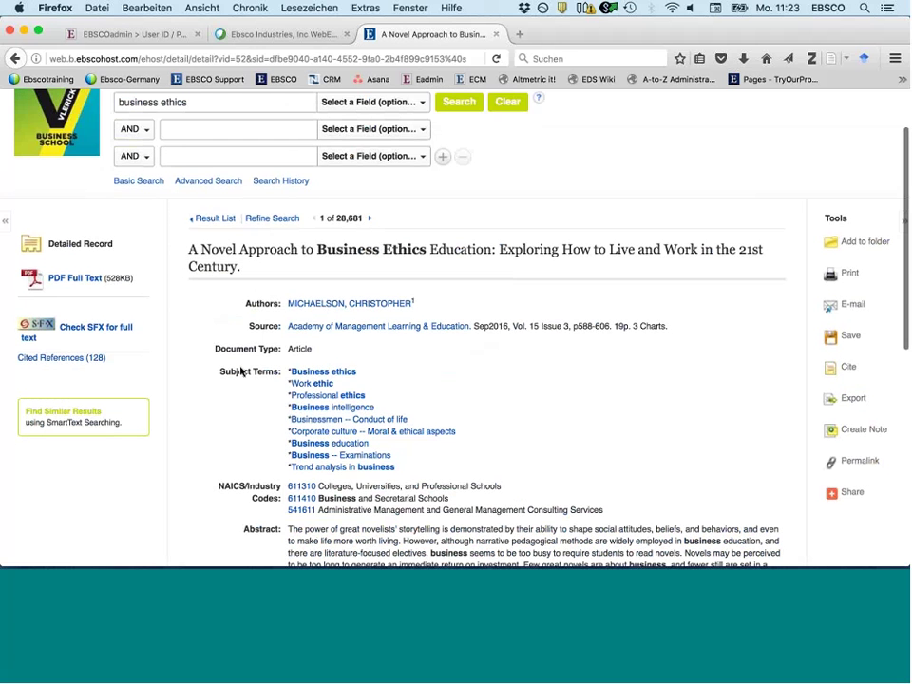
scroll(240, 371, "up", 2)
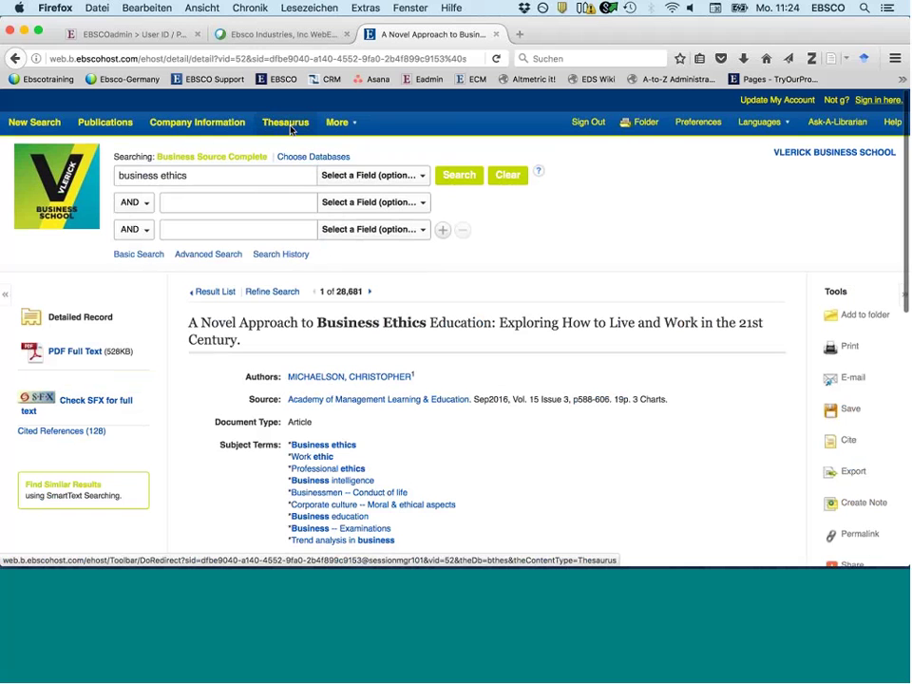
- Open the Business Thesaurus, look over its subject terms, and place the cursor in the Browse field
left_click(287, 127)
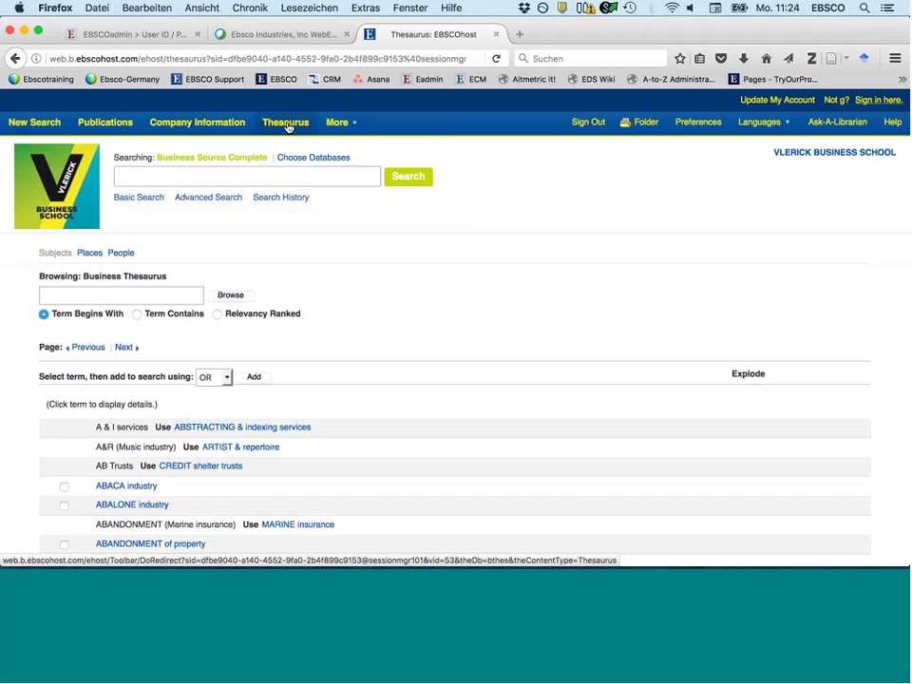
scroll(367, 531, "down", 5)
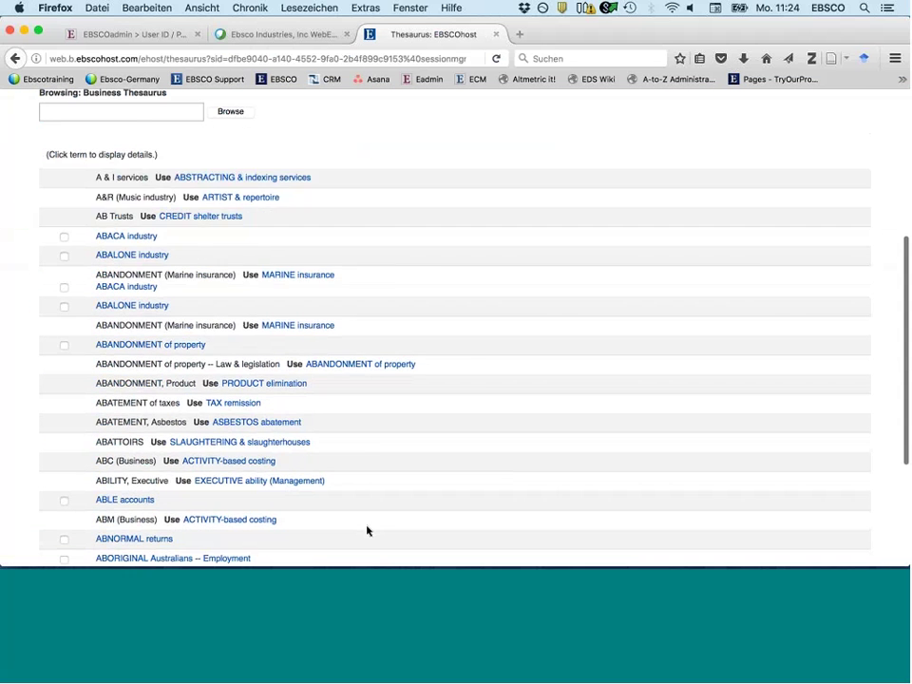
scroll(367, 530, "down", 1)
scroll(368, 531, "up", 4)
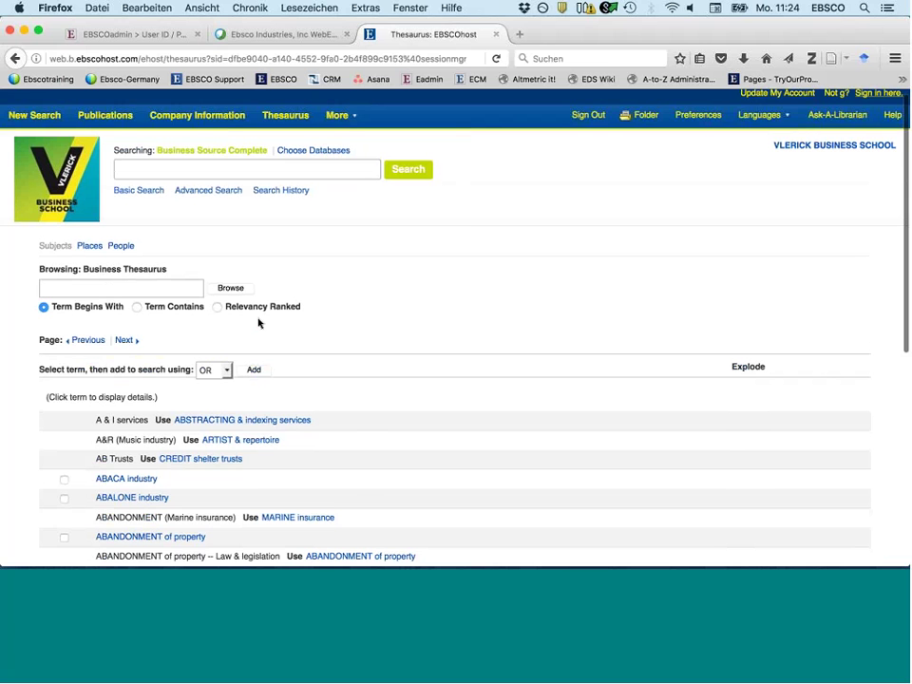
left_click(158, 287)
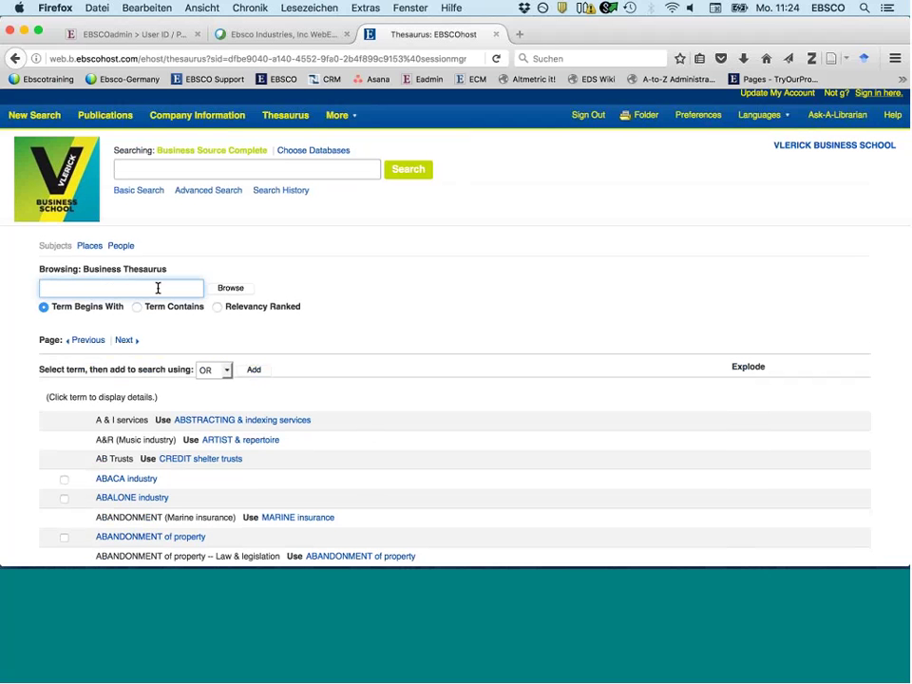
- Browse the thesaurus from 'wind energy' and open the details of the preferred term WIND power
type("wind")
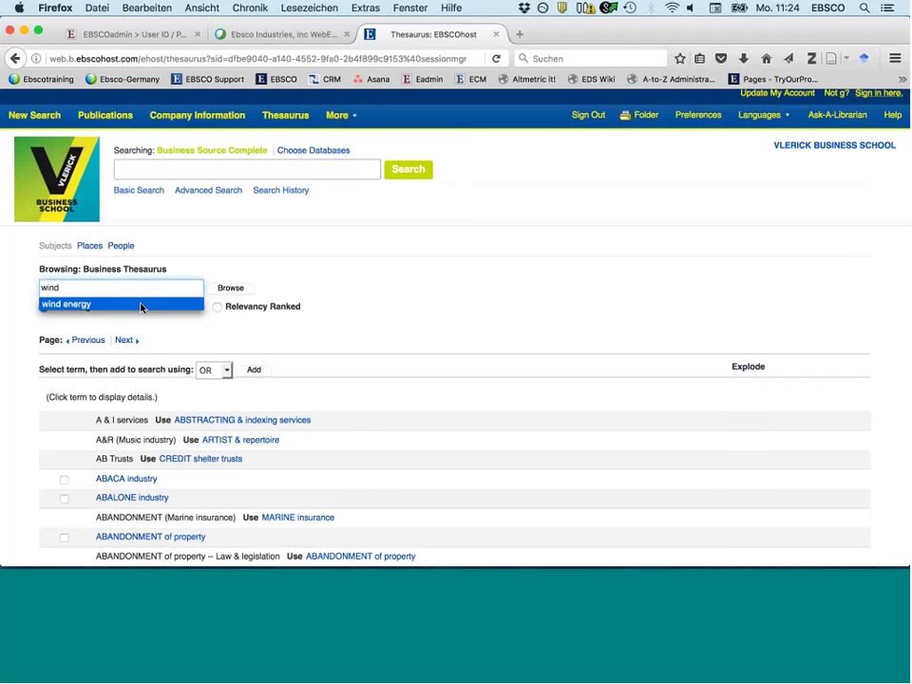
left_click(140, 305)
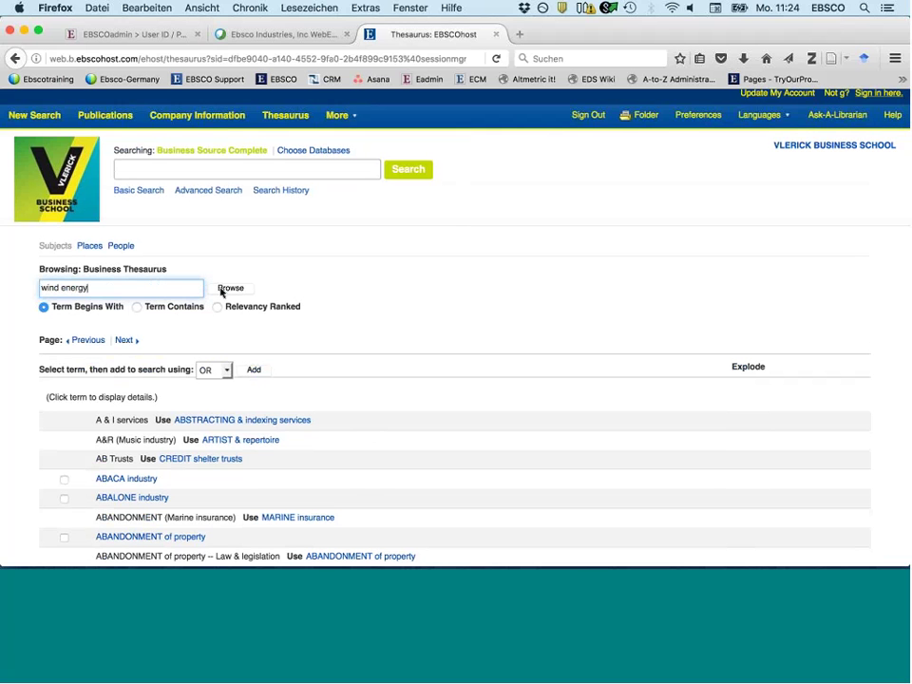
left_click(221, 290)
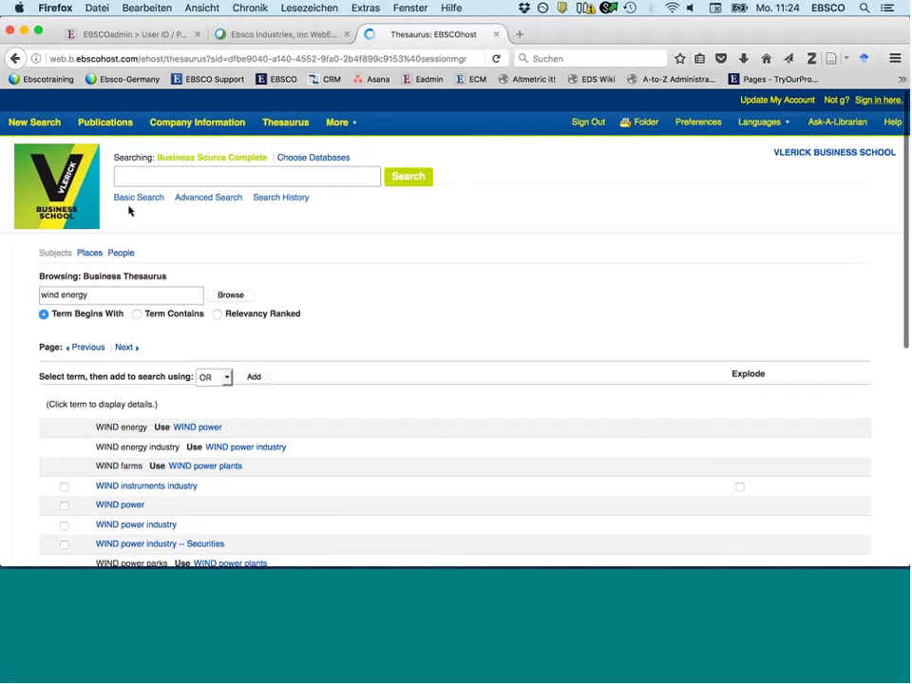
left_click(196, 429)
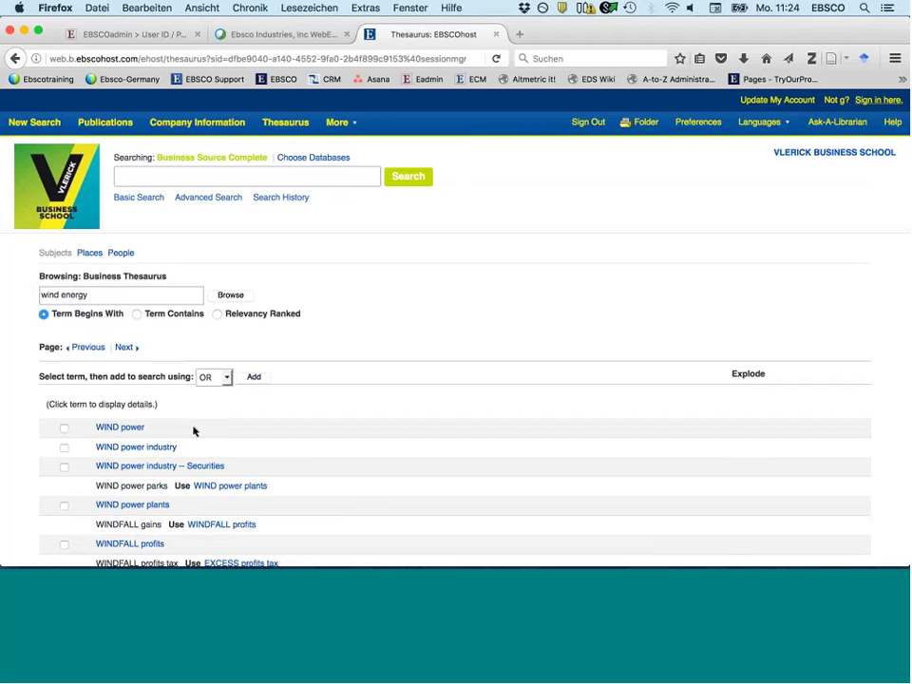
left_click(114, 431)
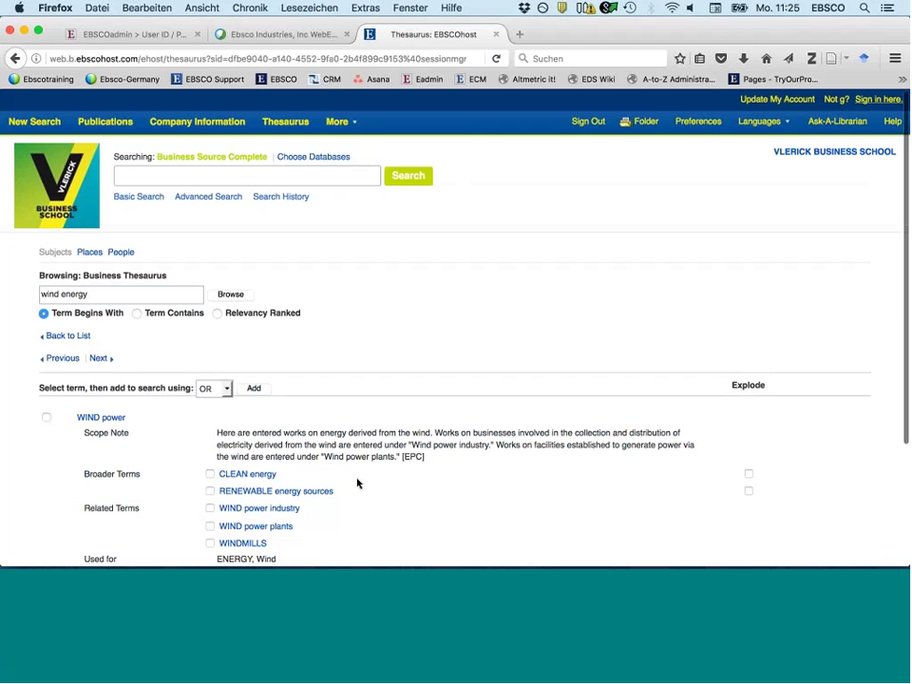
- Run the subject search DE "WIND power" for 5,645 results, then return to the Thesaurus
scroll(357, 483, "down", 2)
scroll(357, 484, "down", 1)
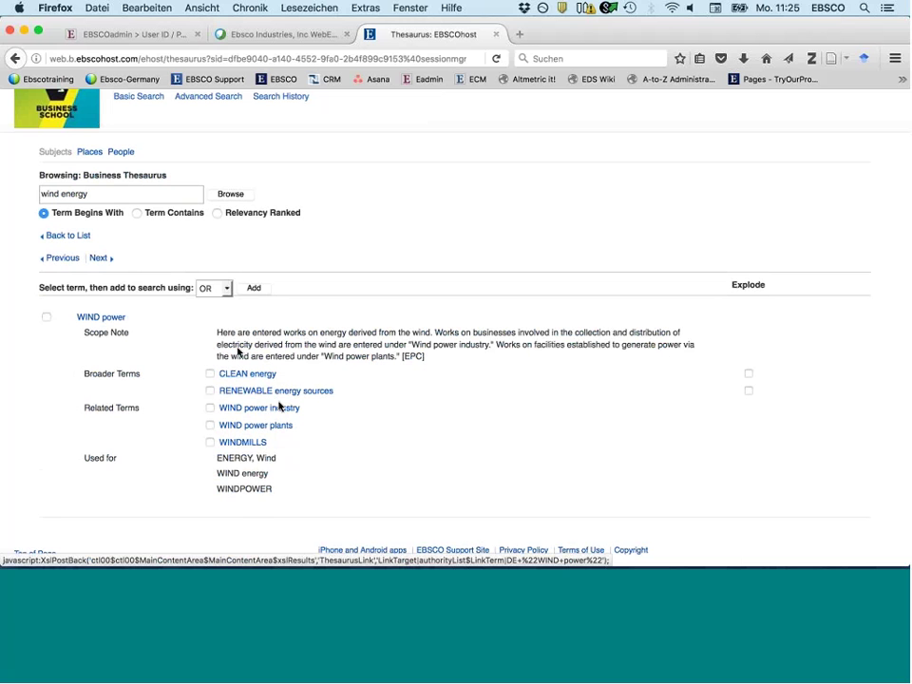
scroll(237, 348, "up", 1)
scroll(237, 349, "up", 1)
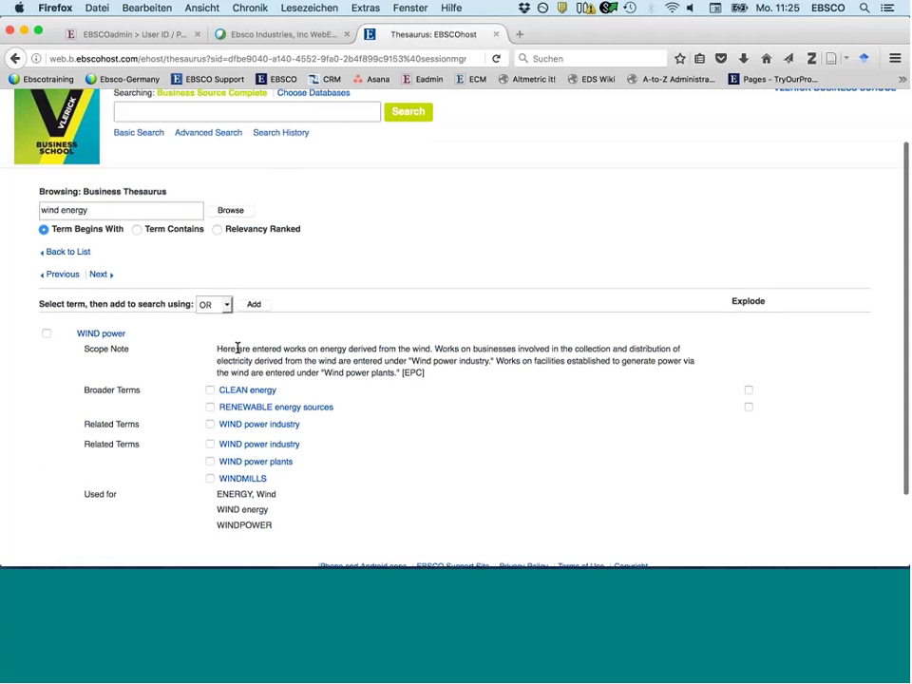
left_click(252, 325)
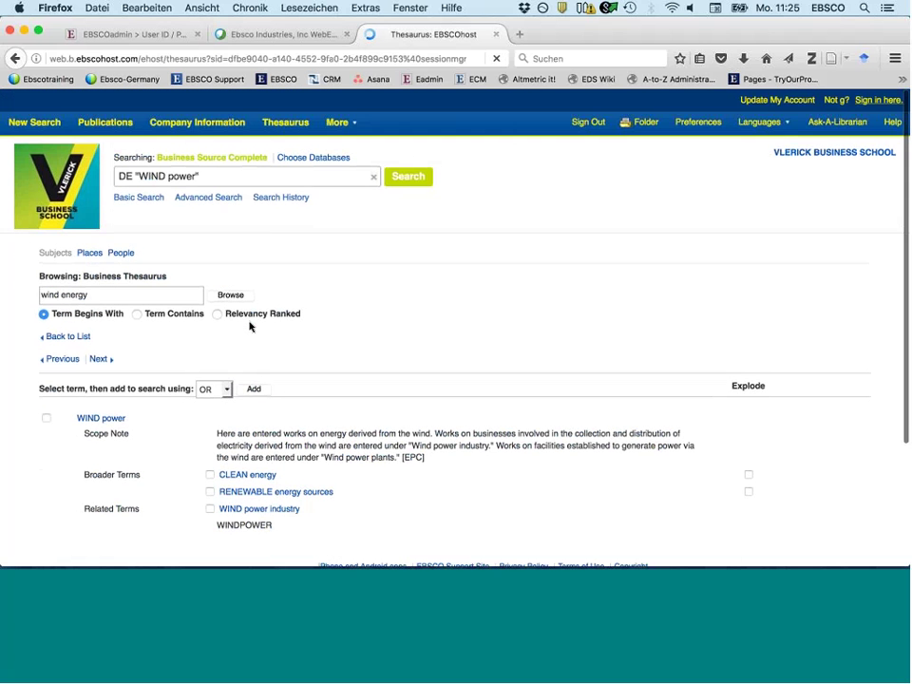
left_click(406, 179)
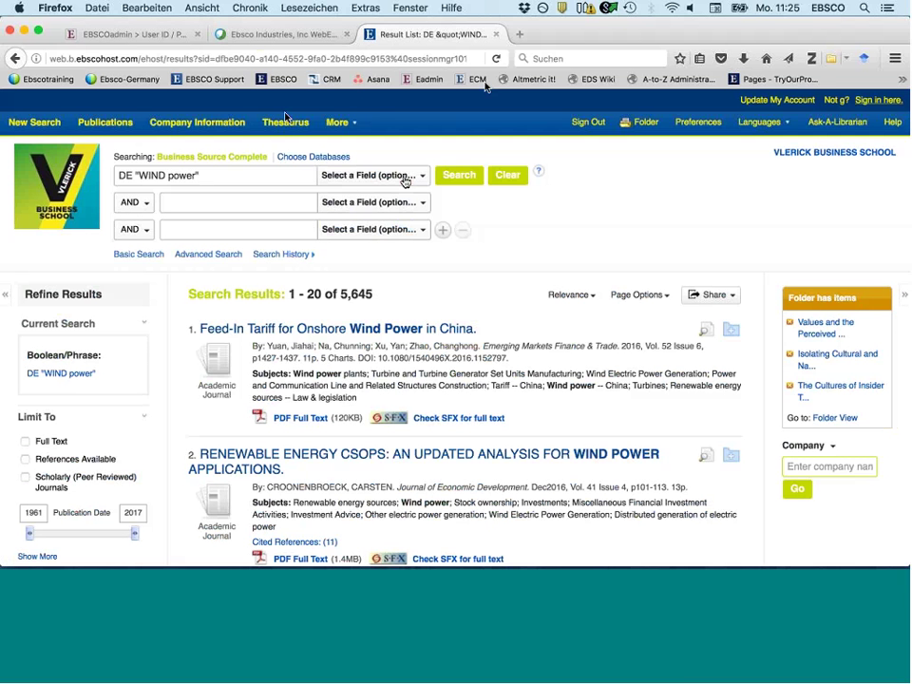
left_click(290, 121)
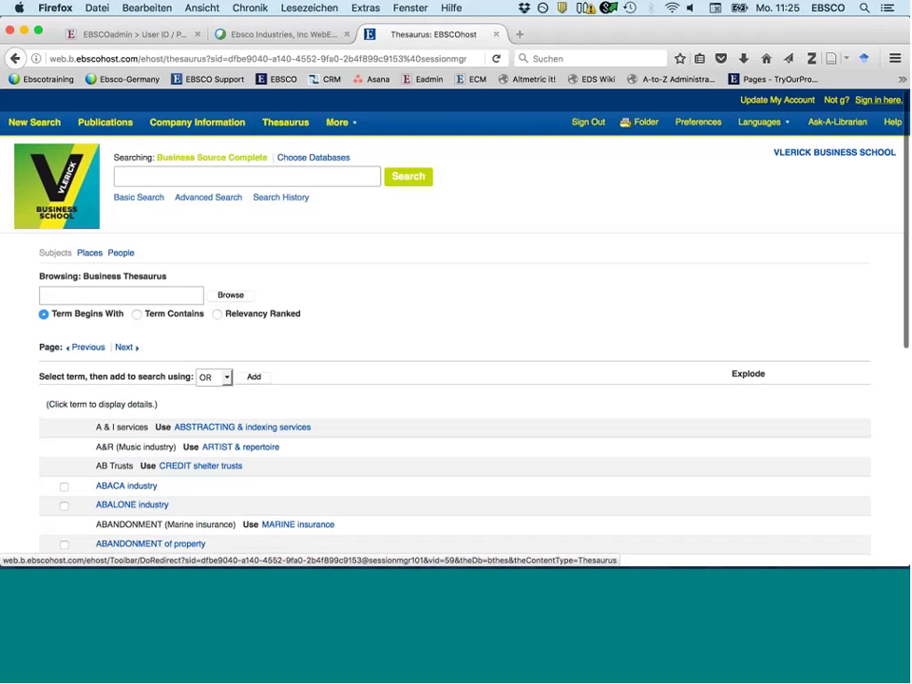
- Look up 'private public partnership' in the thesaurus with Relevancy Ranked matching
left_click(149, 301)
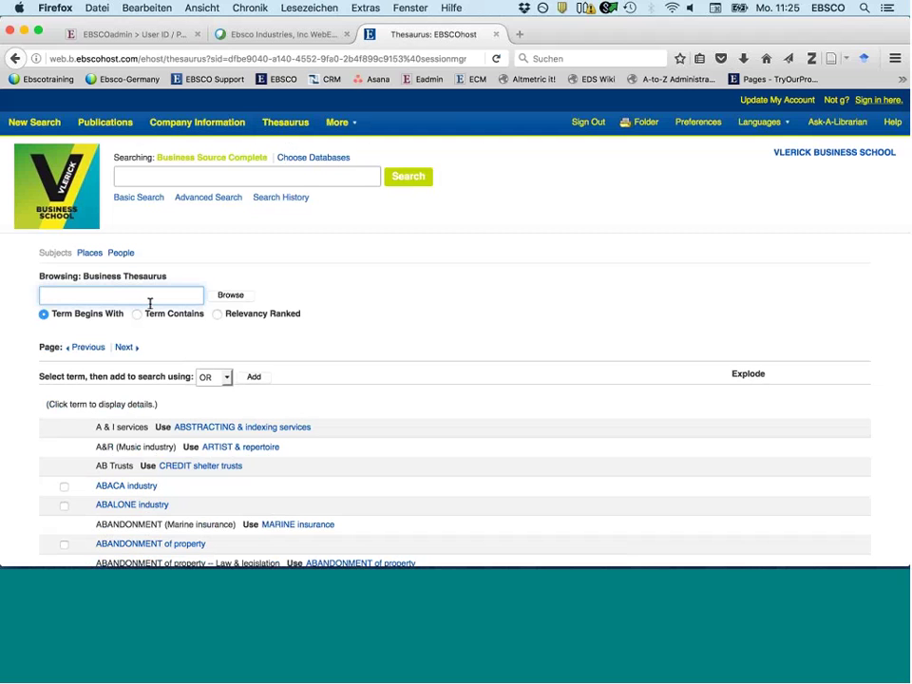
type("pu")
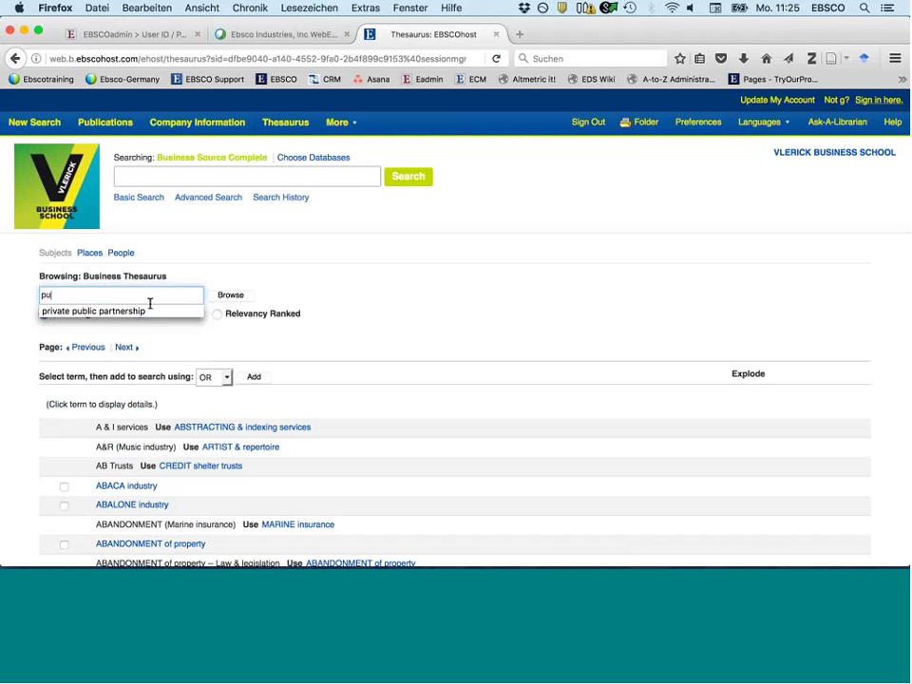
left_click(88, 311)
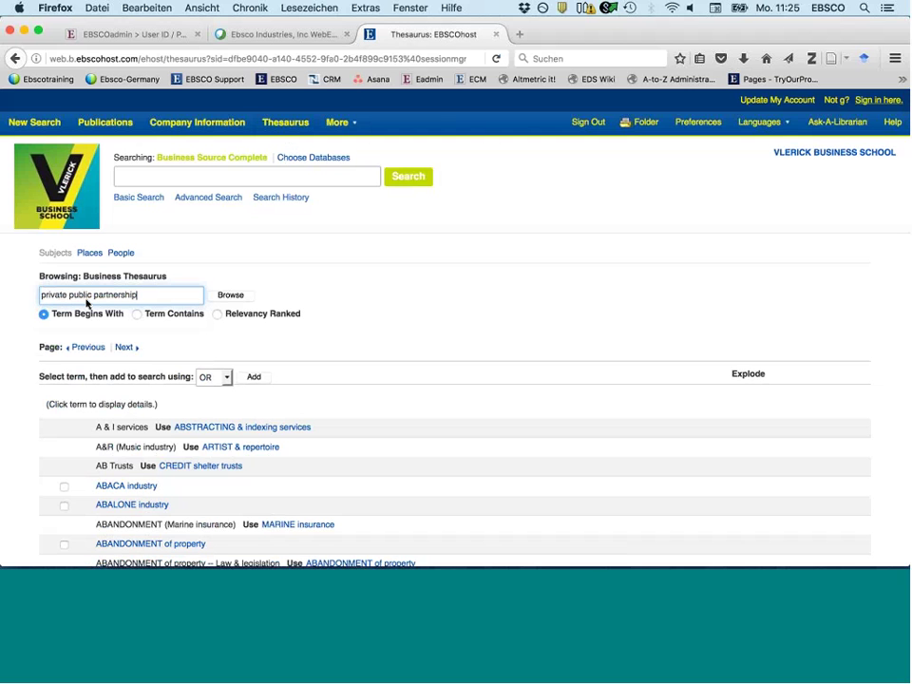
left_click(230, 296)
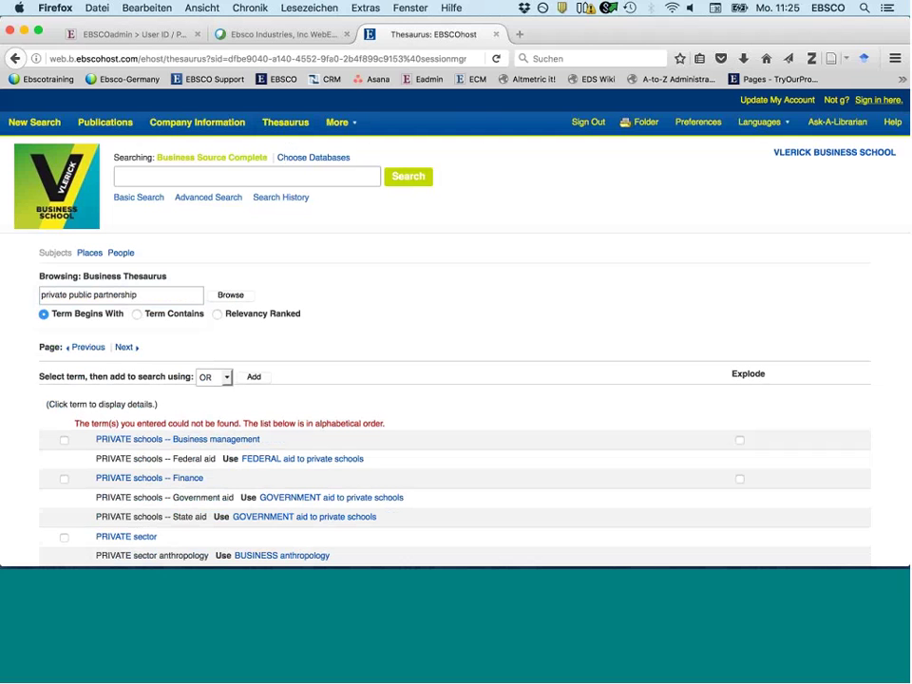
left_click(217, 314)
left_click(230, 296)
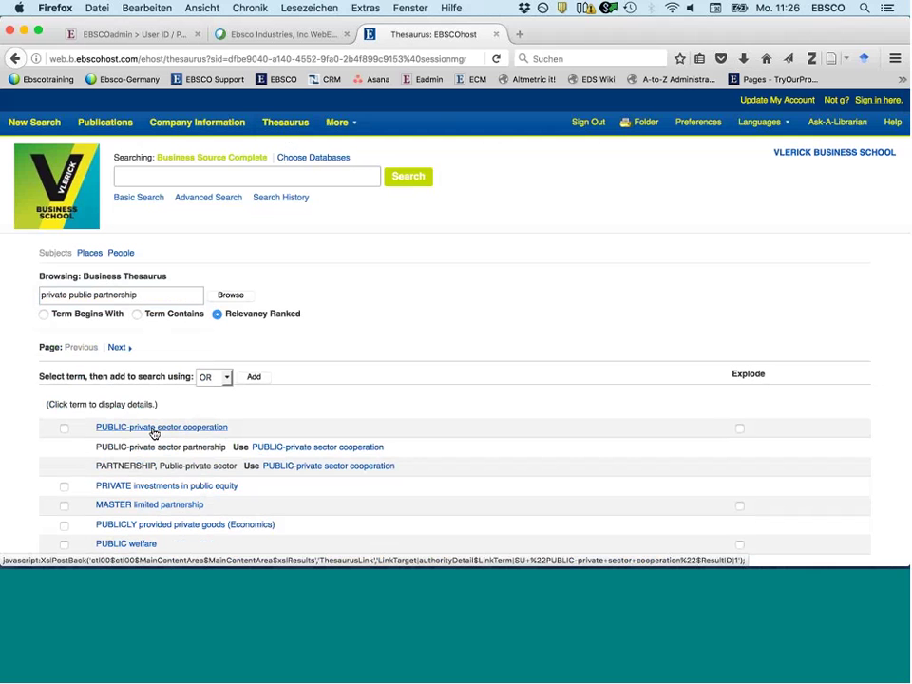
- Select PUBLIC-private sector cooperation with Explode, plus narrower terms BUILD operate transfer and CORPORATE welfare
left_click(152, 432)
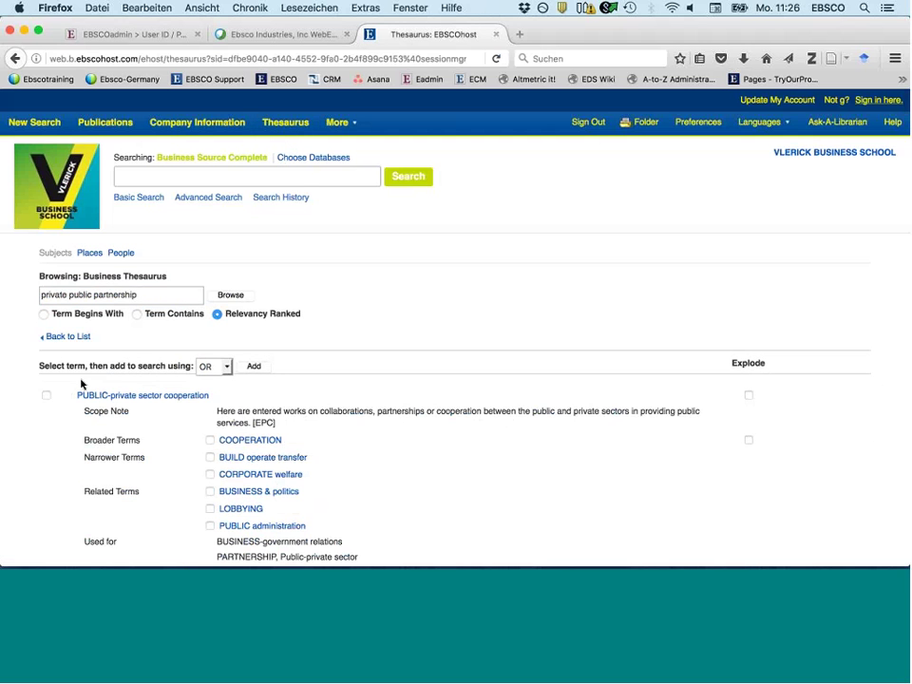
scroll(373, 467, "down", 1)
scroll(373, 467, "down", 4)
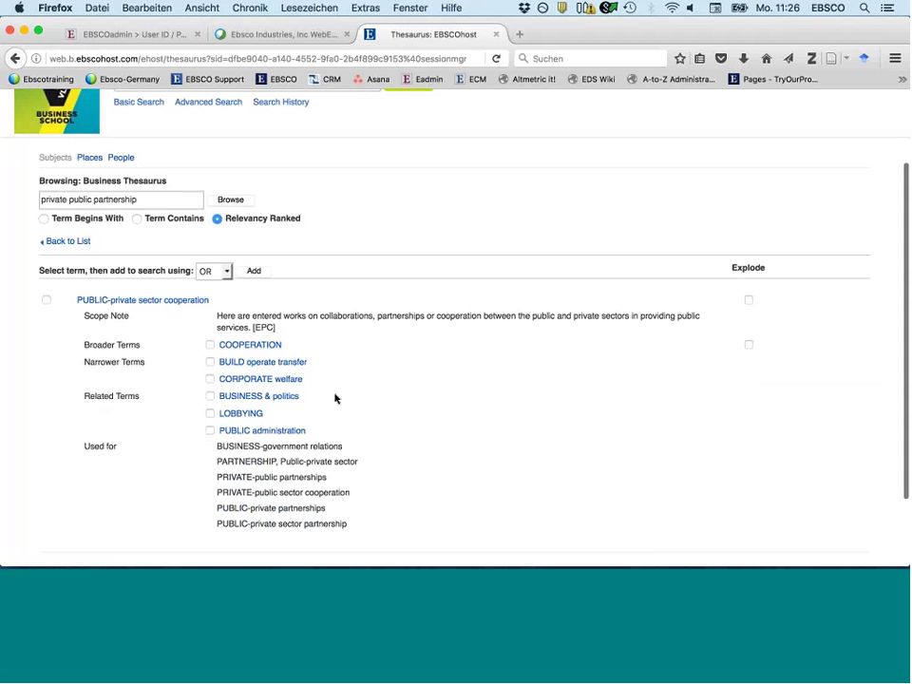
scroll(335, 398, "down", 2)
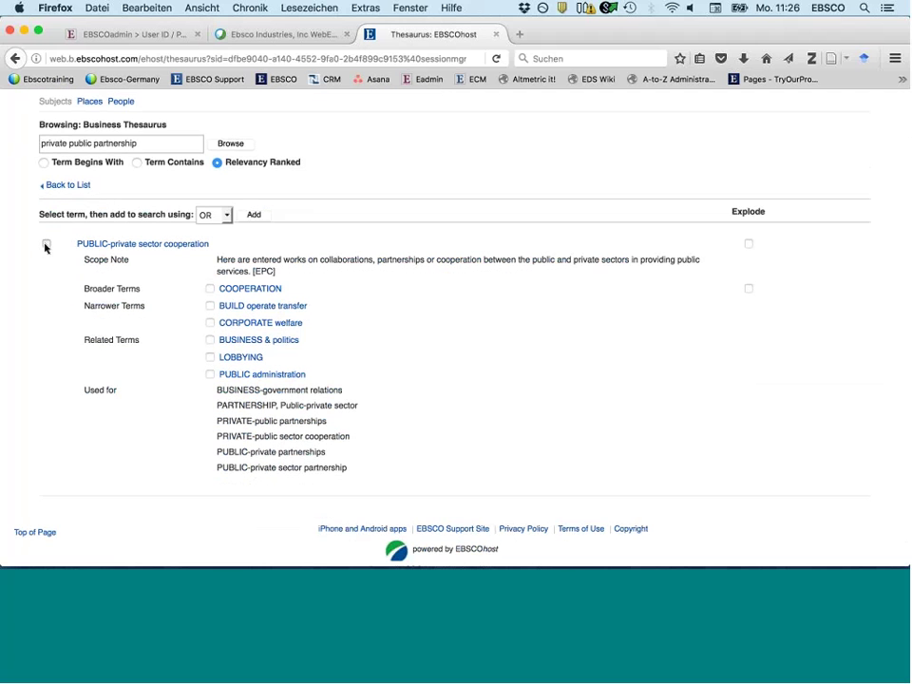
left_click(46, 245)
left_click(210, 306)
left_click(210, 324)
left_click(750, 244)
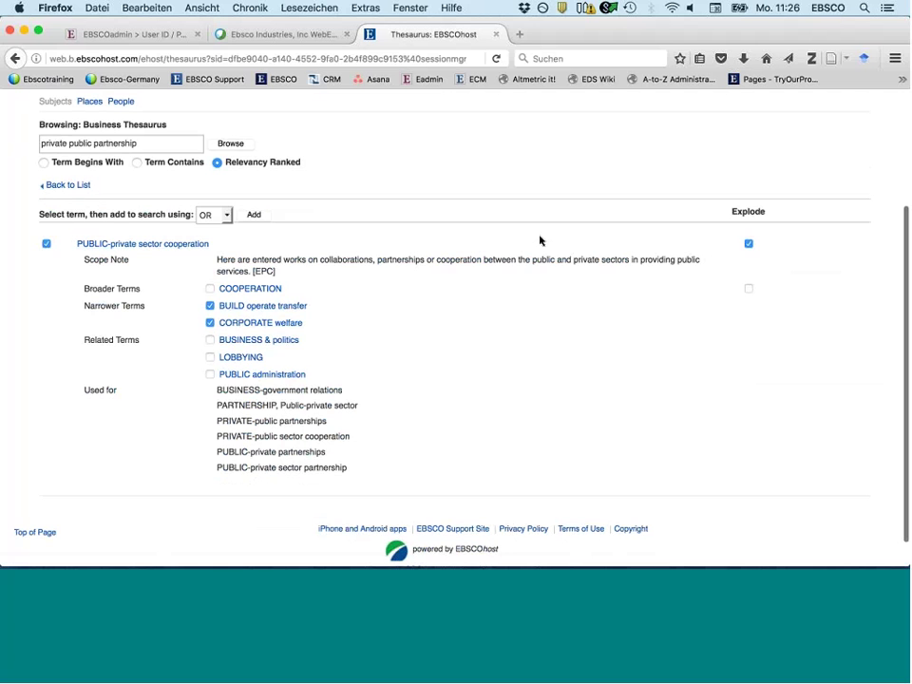
- Add the three terms to the query and run the OR subject search for 8,594 results
scroll(540, 240, "up", 2)
scroll(540, 240, "up", 1)
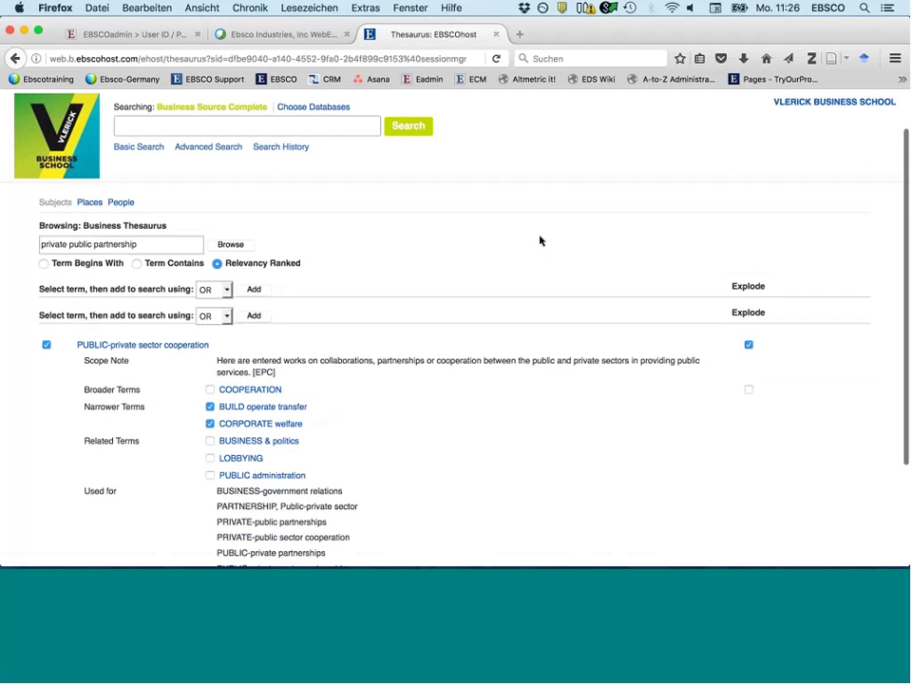
left_click(254, 328)
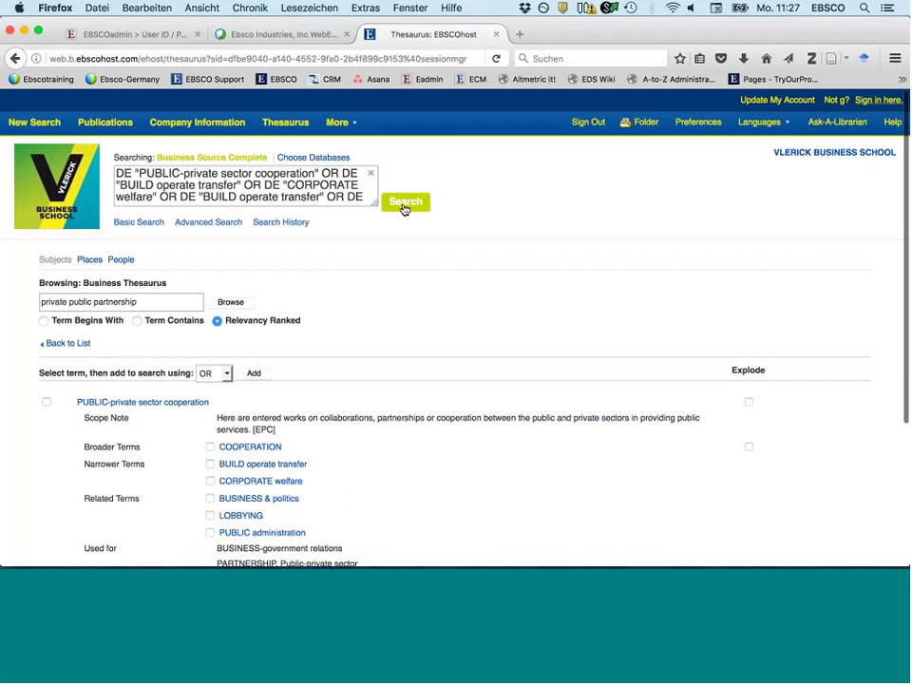
left_click(404, 205)
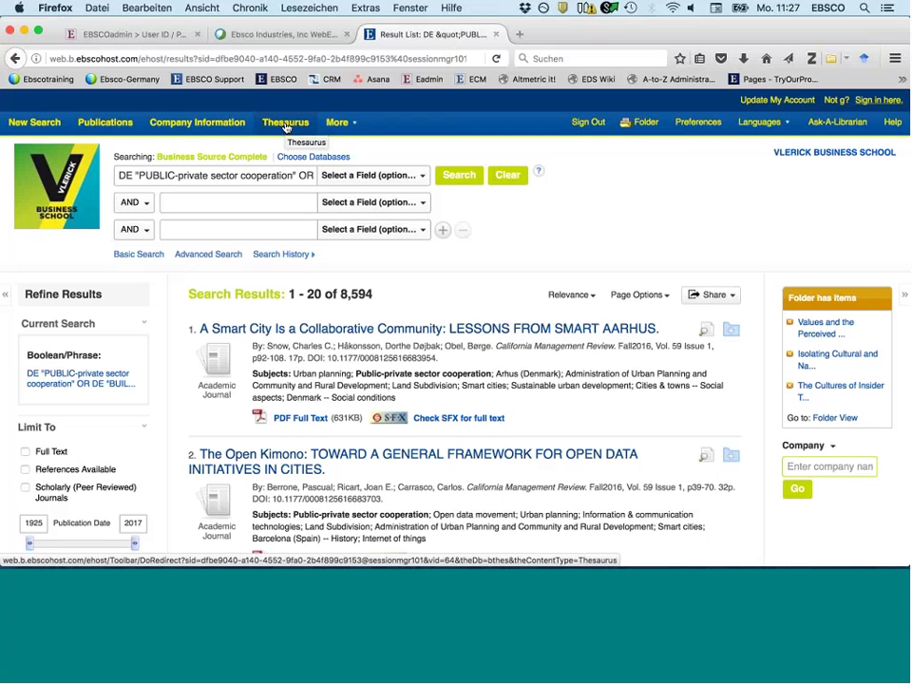
- Back in the Thesaurus, look up 'business ethics' from the 'bus' suggestion
left_click(286, 127)
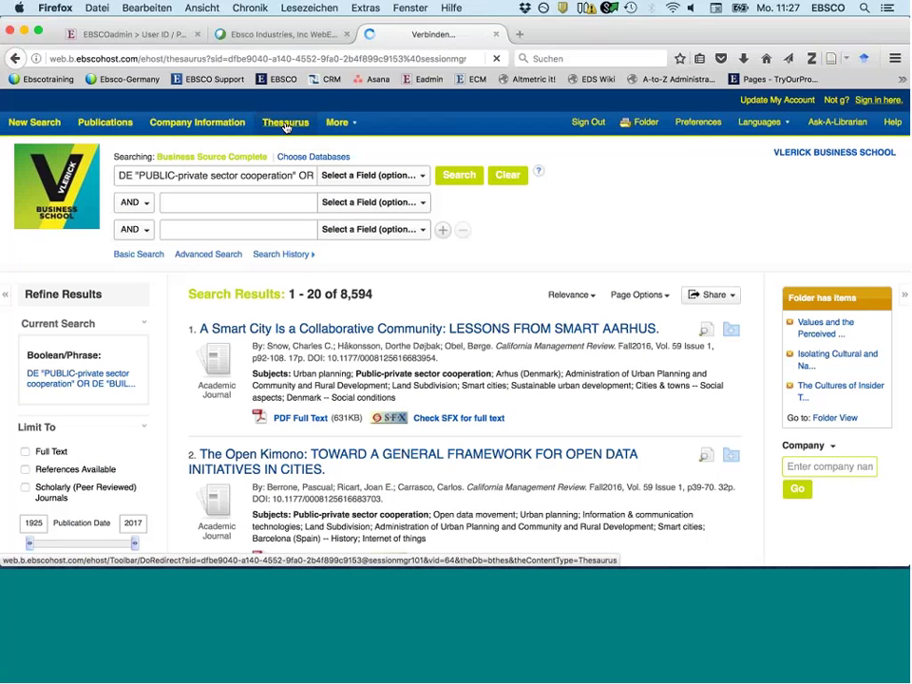
left_click(106, 296)
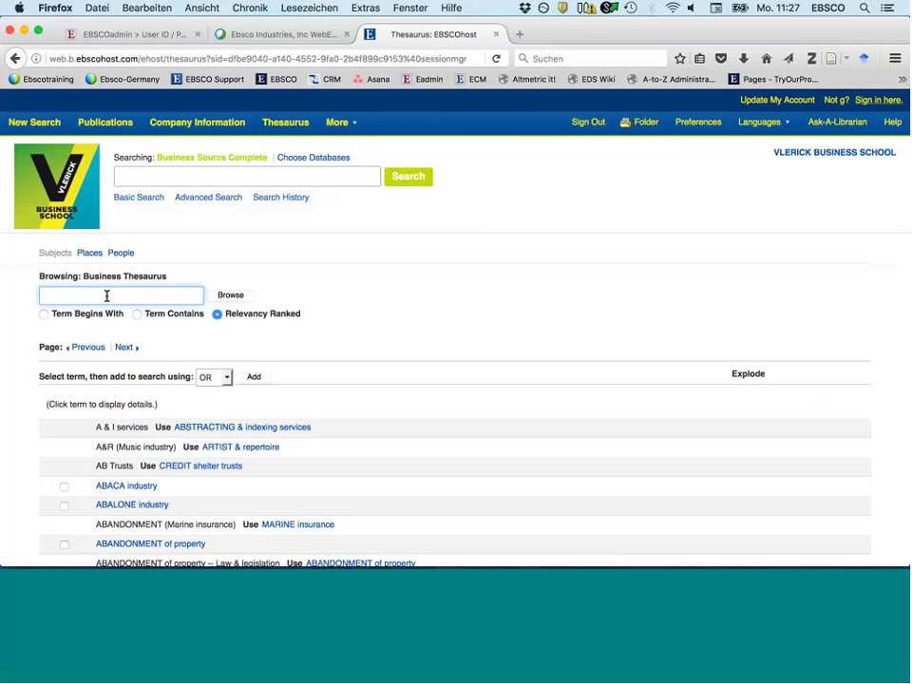
type("bus")
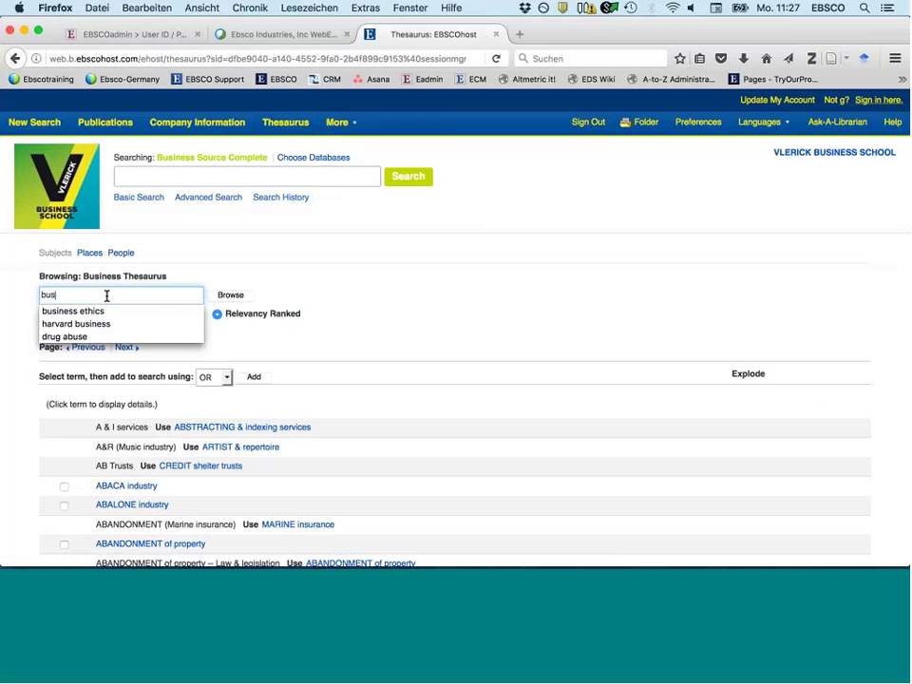
left_click(75, 313)
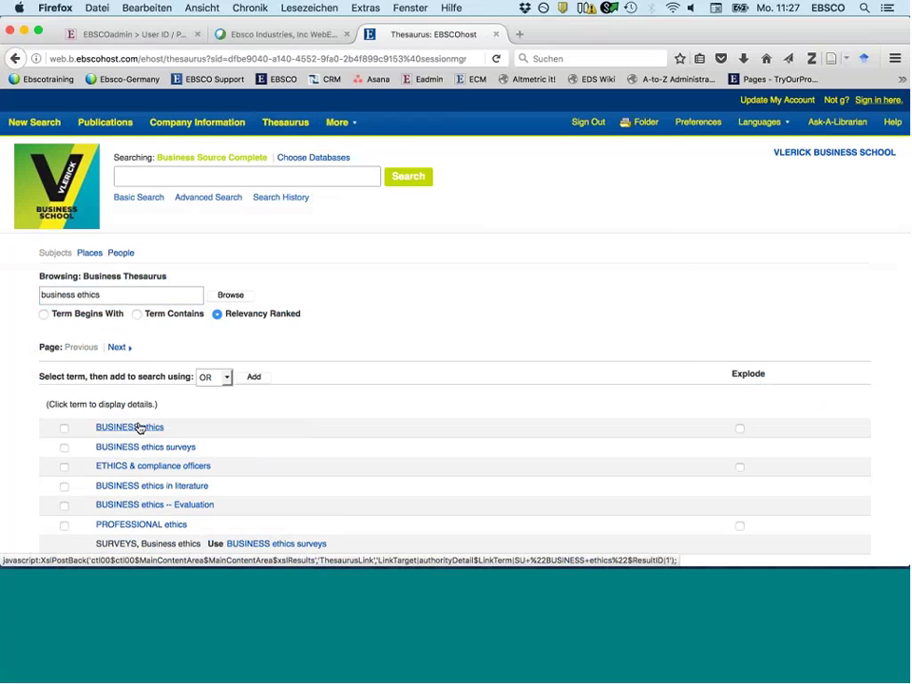
- Open the BUSINESS ethics term details and review its narrower terms
left_click(139, 428)
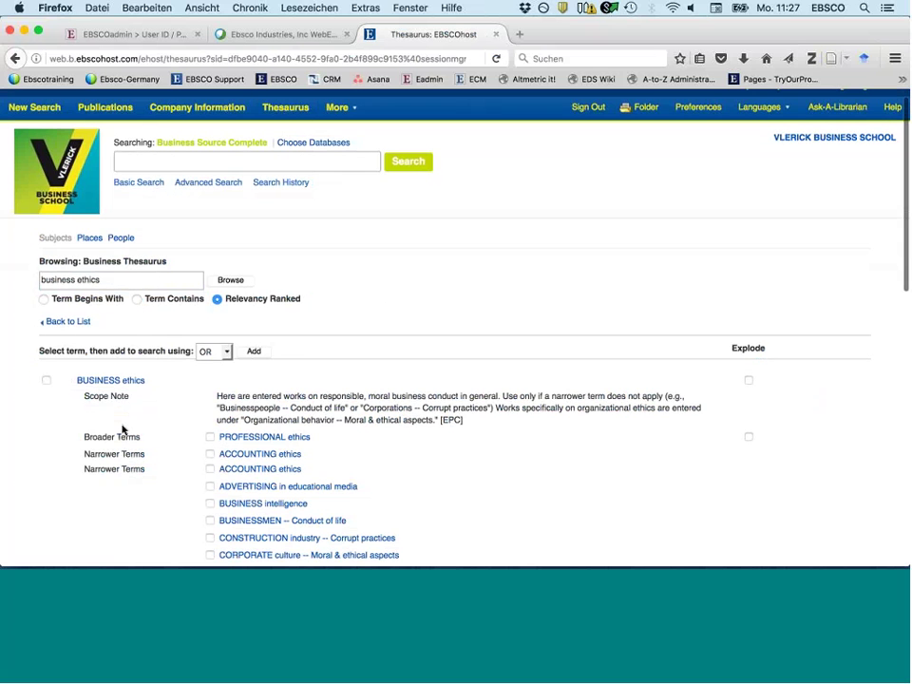
scroll(122, 430, "down", 5)
left_click_drag(201, 312, 365, 310)
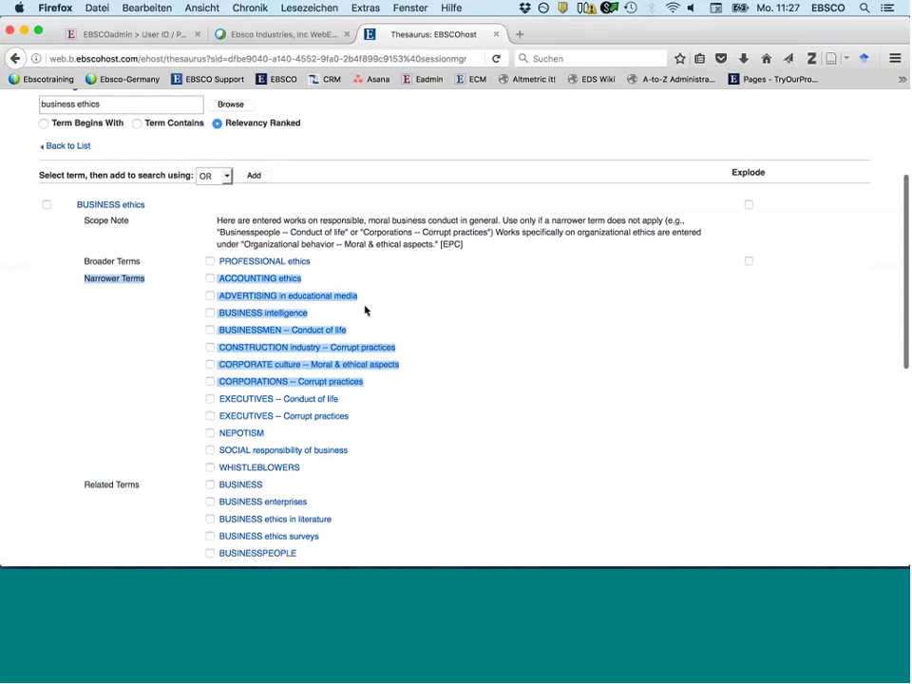
left_click(403, 311)
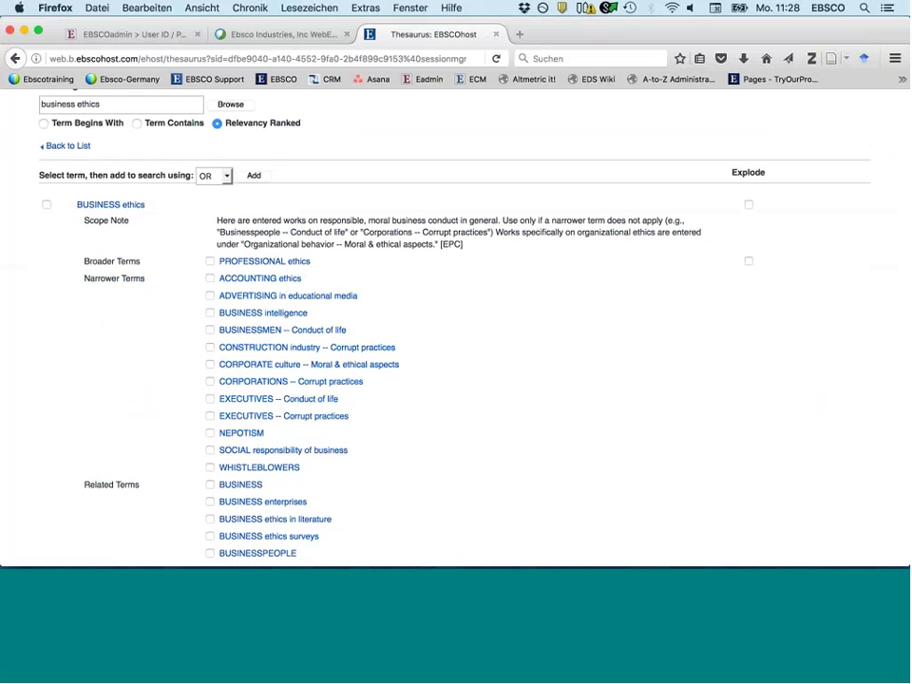
scroll(442, 336, "up", 2)
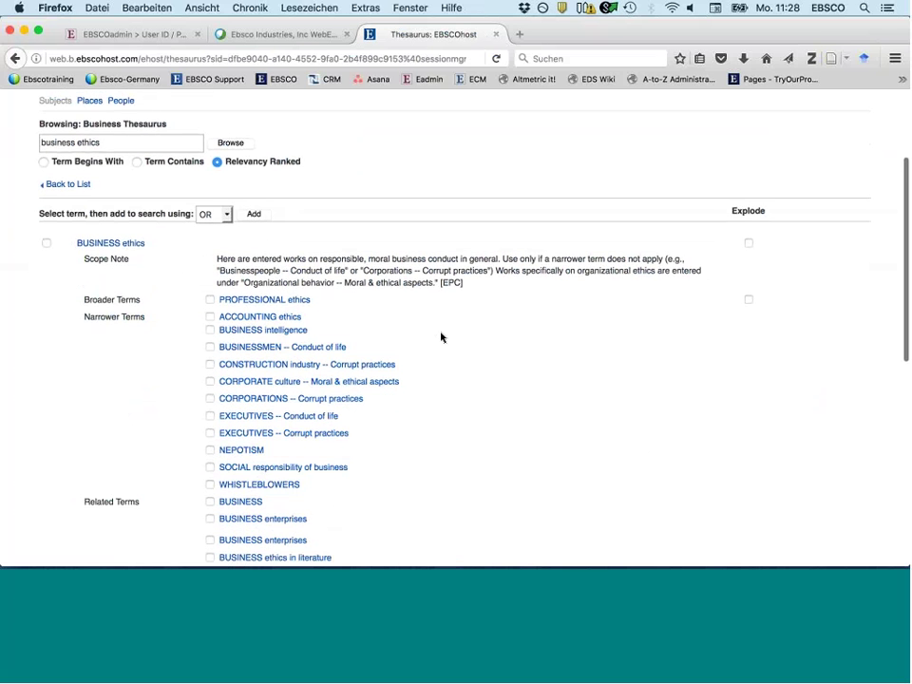
scroll(441, 336, "down", 1)
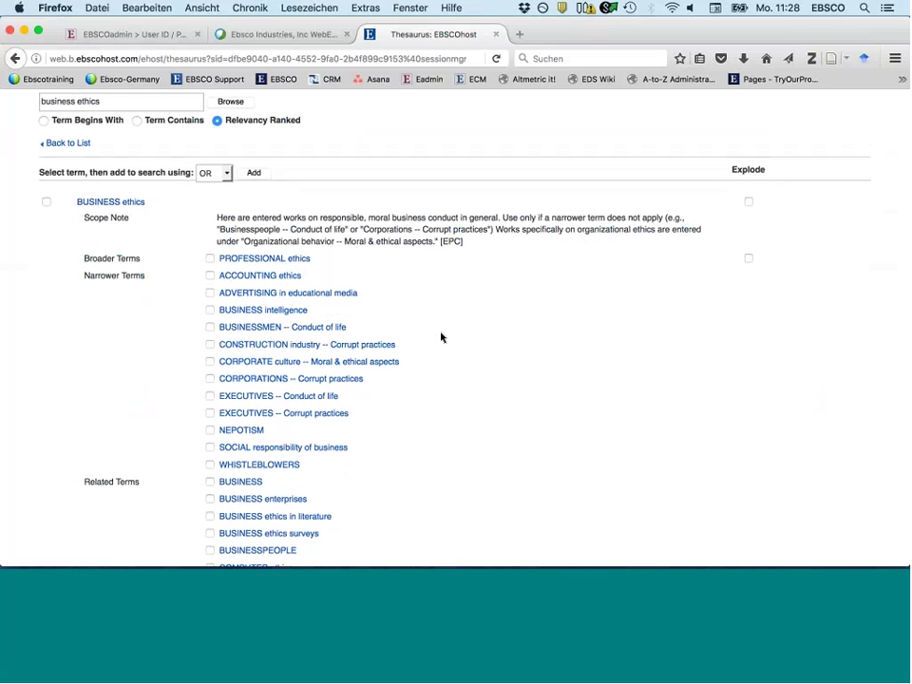
- Tick BUSINESS ethics with Explode and add it to the query, giving 51,955 results
left_click(46, 203)
left_click(748, 202)
scroll(507, 320, "up", 2)
scroll(508, 320, "up", 5)
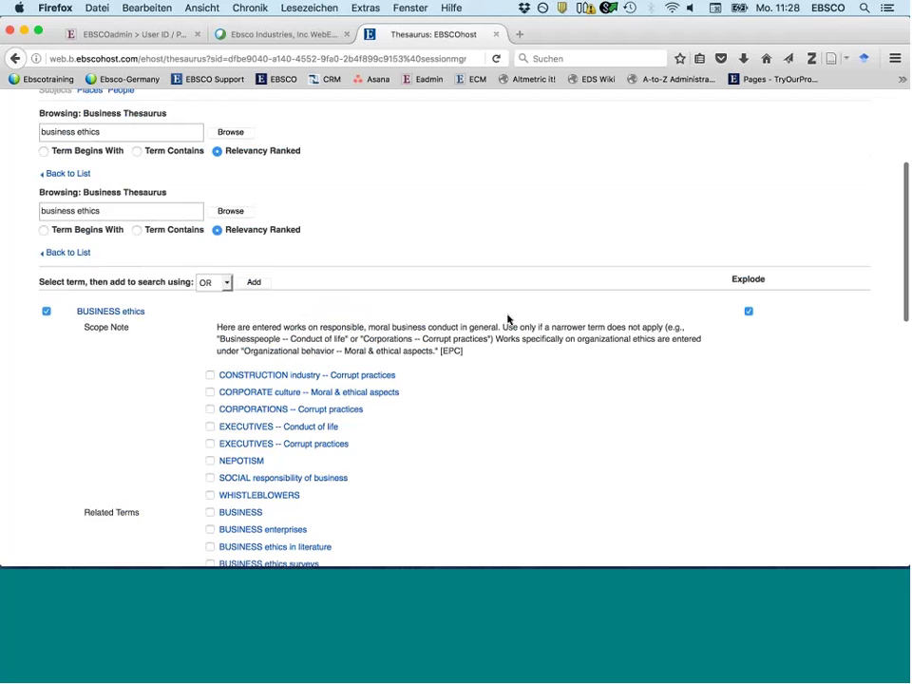
scroll(507, 320, "up", 1)
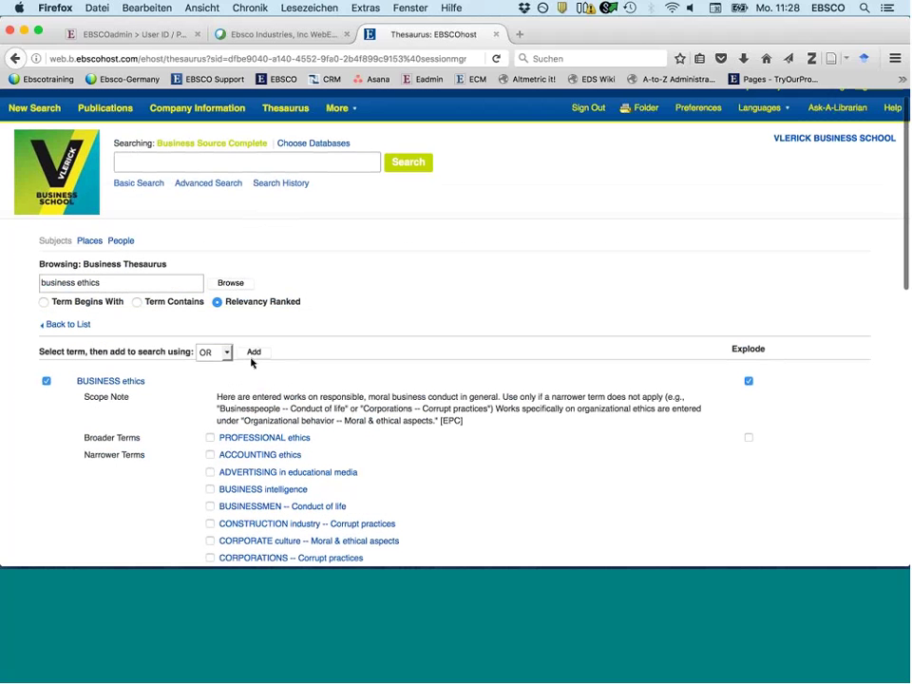
left_click(255, 353)
scroll(259, 222, "down", 3)
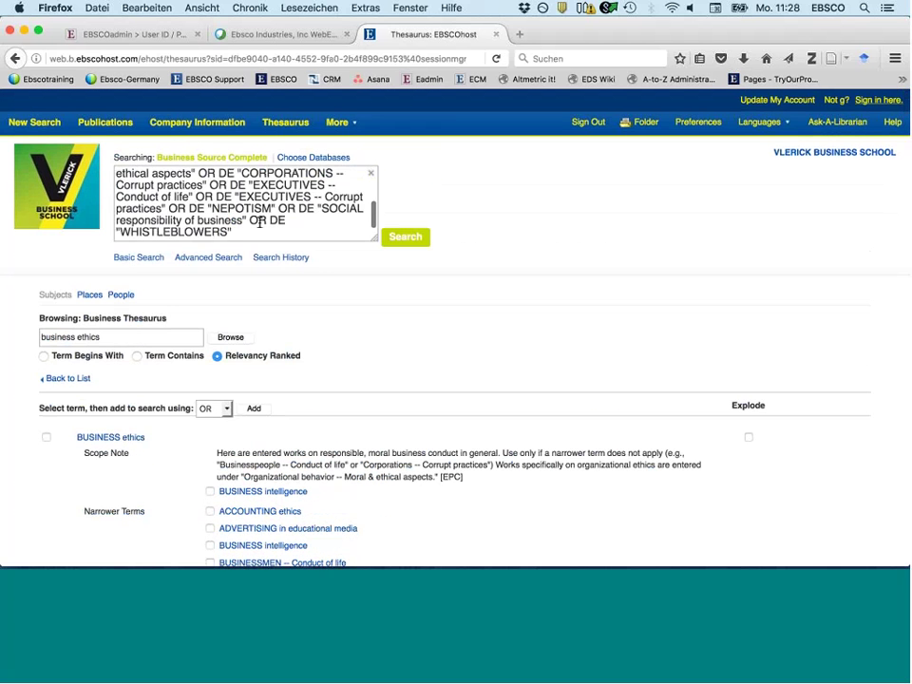
scroll(303, 218, "up", 2)
scroll(299, 217, "down", 4)
- Run the business ethics subject search and limit it to full-text results
left_click(407, 244)
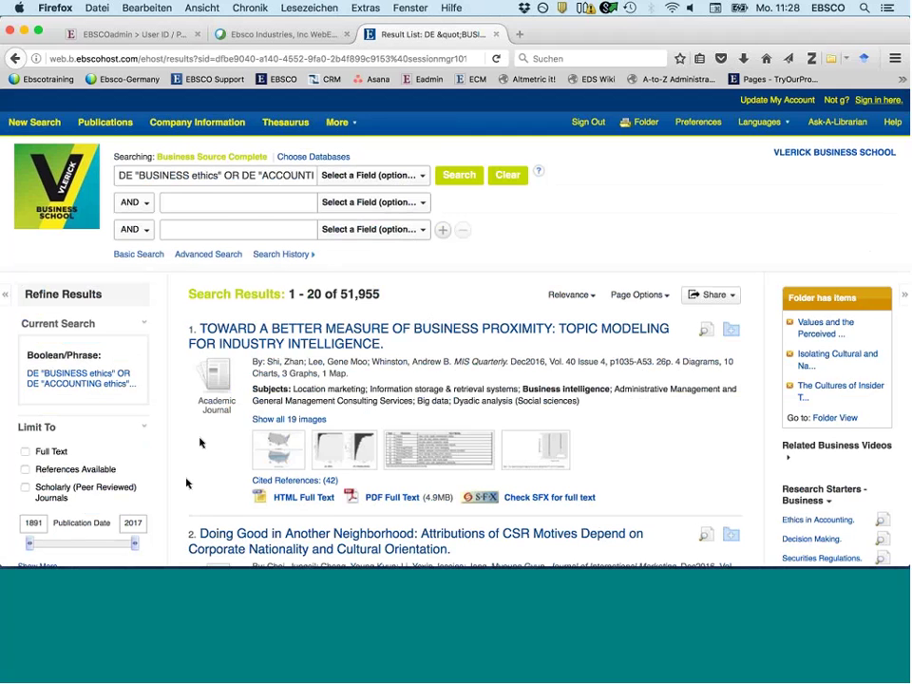
scroll(186, 484, "down", 2)
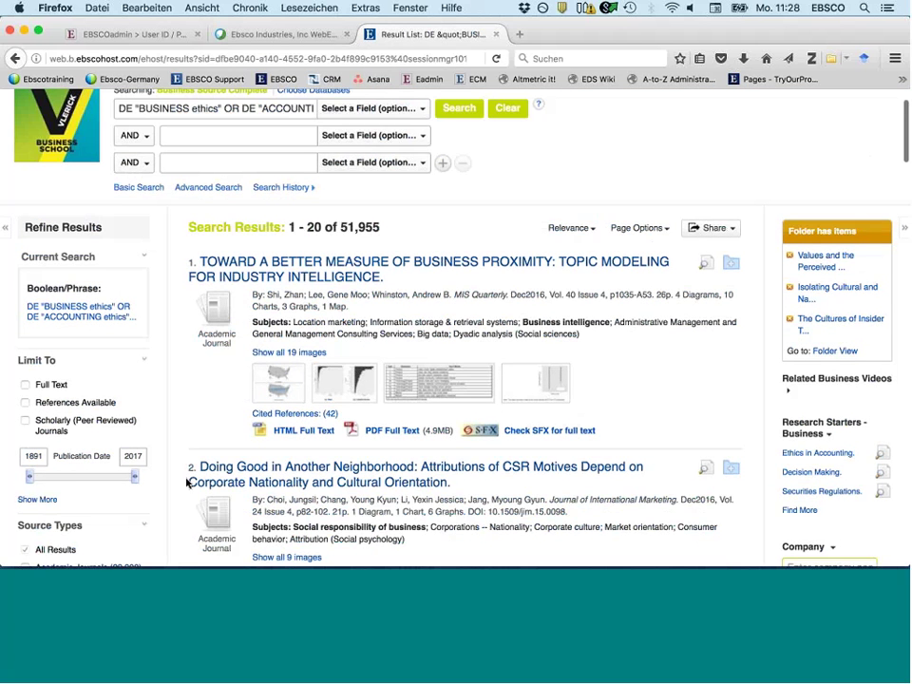
scroll(187, 482, "down", 3)
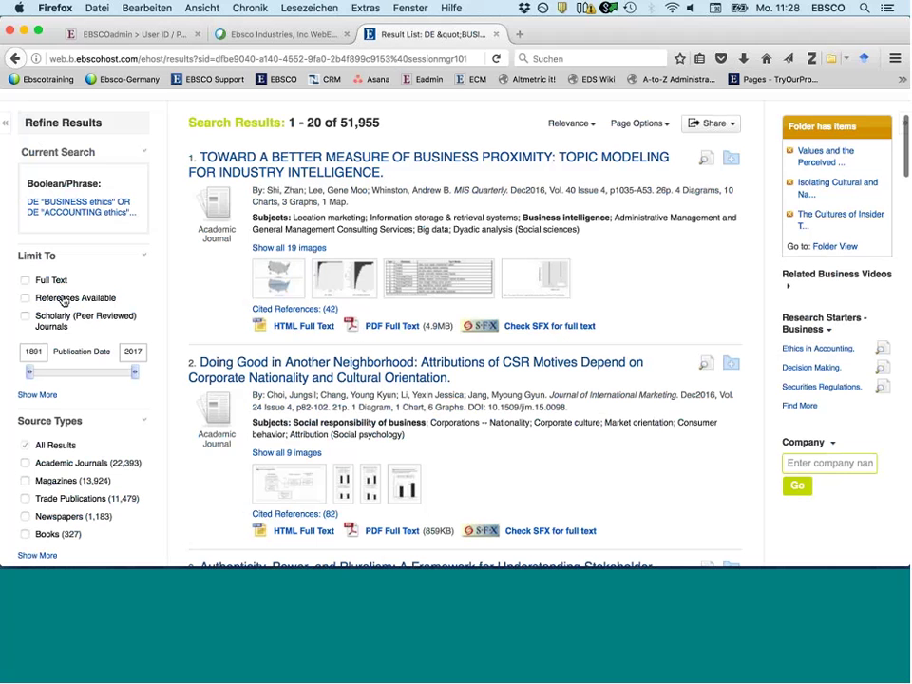
left_click(25, 279)
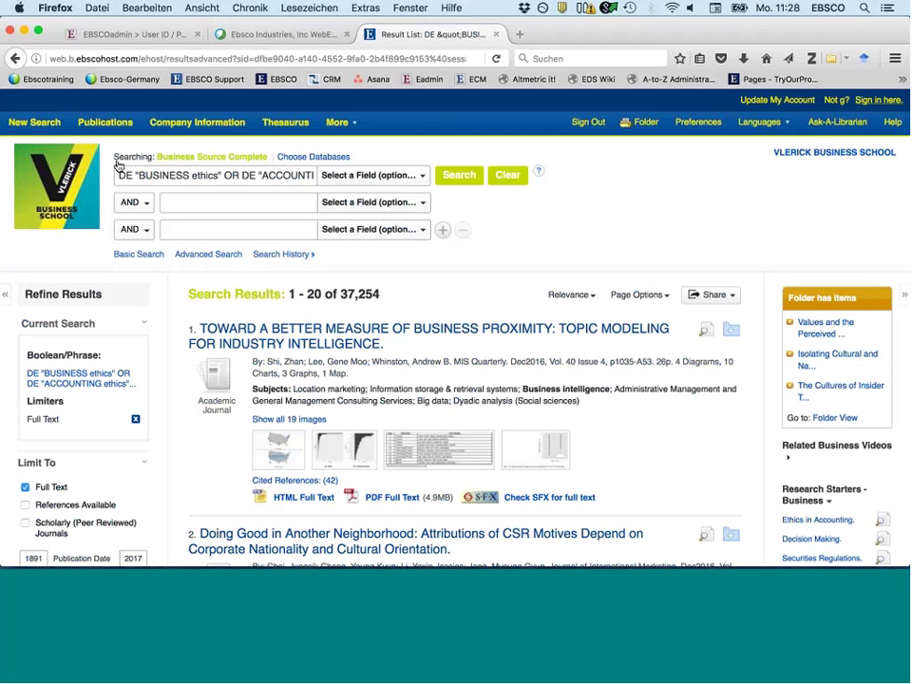
- Set the publication date start year to 2000, leaving 31,589 results
scroll(120, 431, "down", 1)
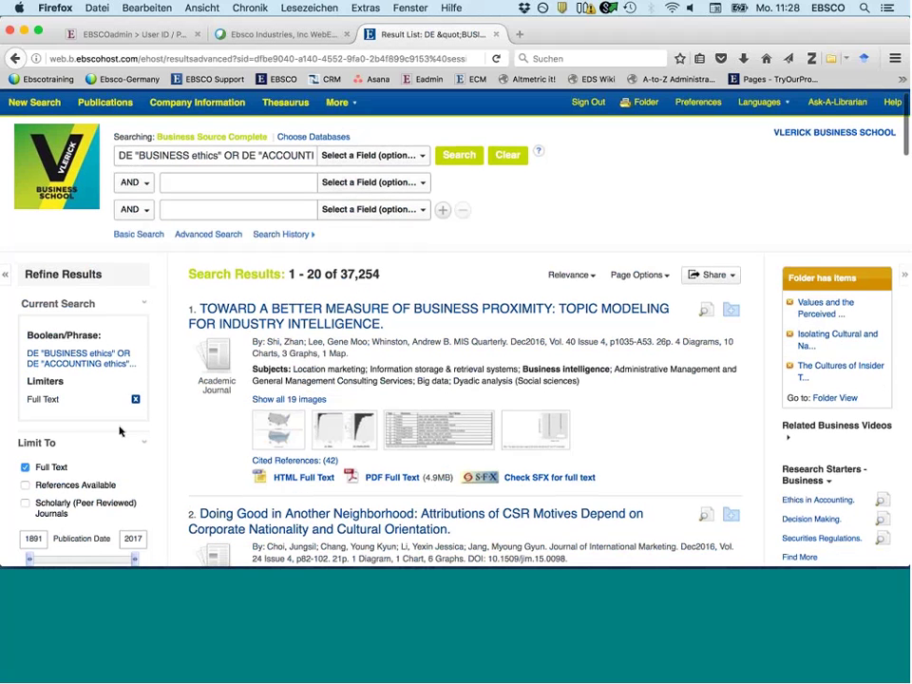
scroll(121, 432, "down", 5)
left_click_drag(42, 366, 122, 367)
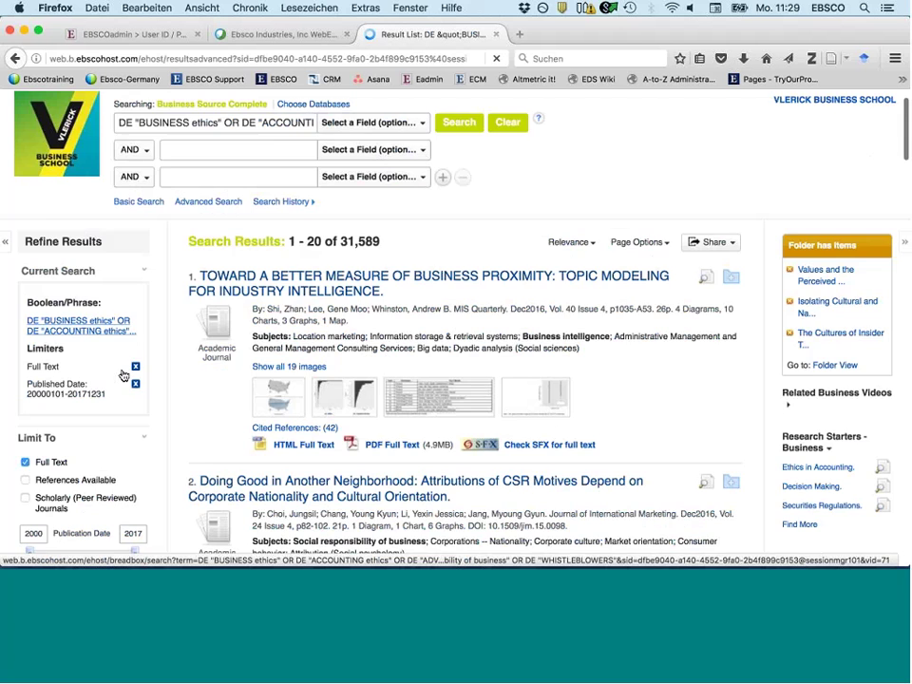
scroll(42, 436, "down", 5)
- Filter the source types to Academic Journals only, leaving 11,787 results
scroll(42, 437, "down", 1)
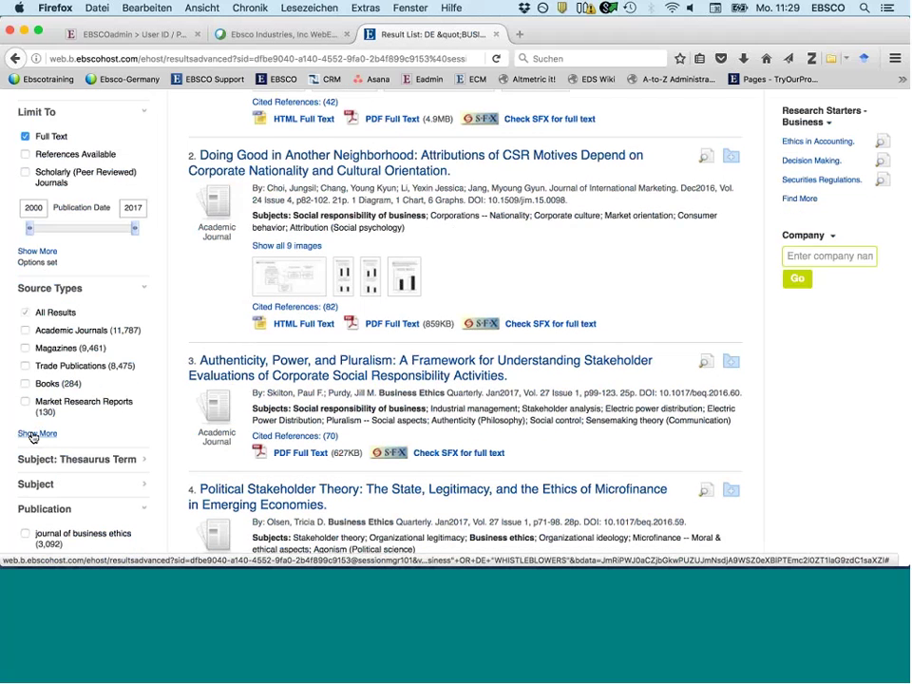
left_click(34, 434)
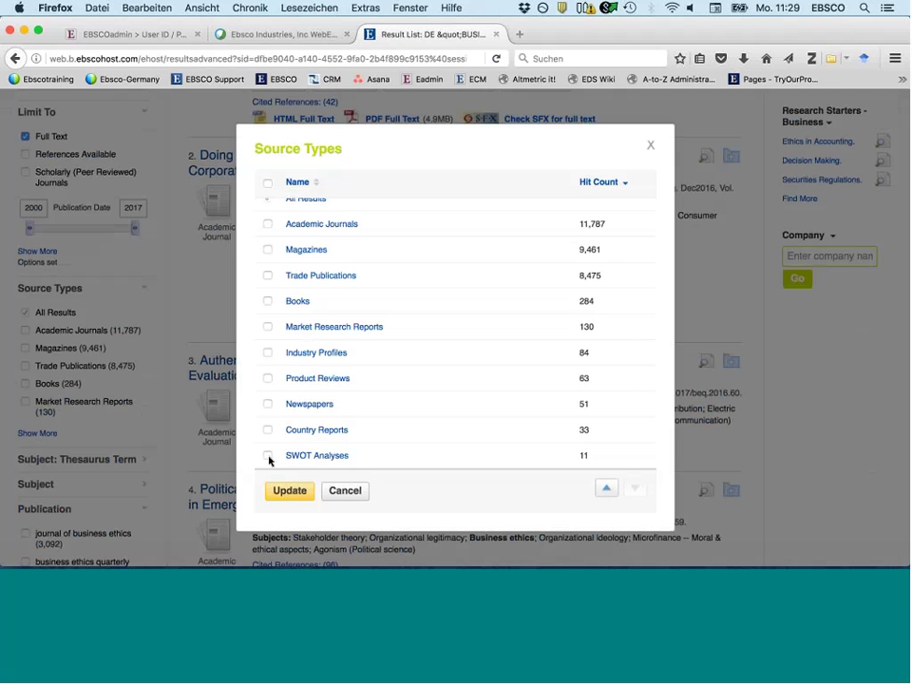
scroll(345, 288, "up", 1)
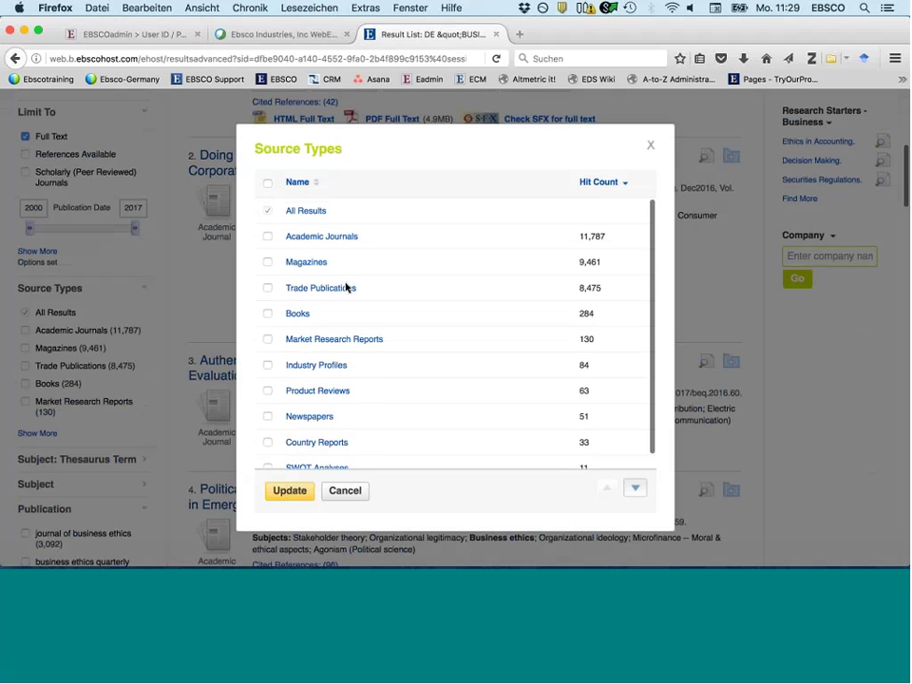
left_click(288, 491)
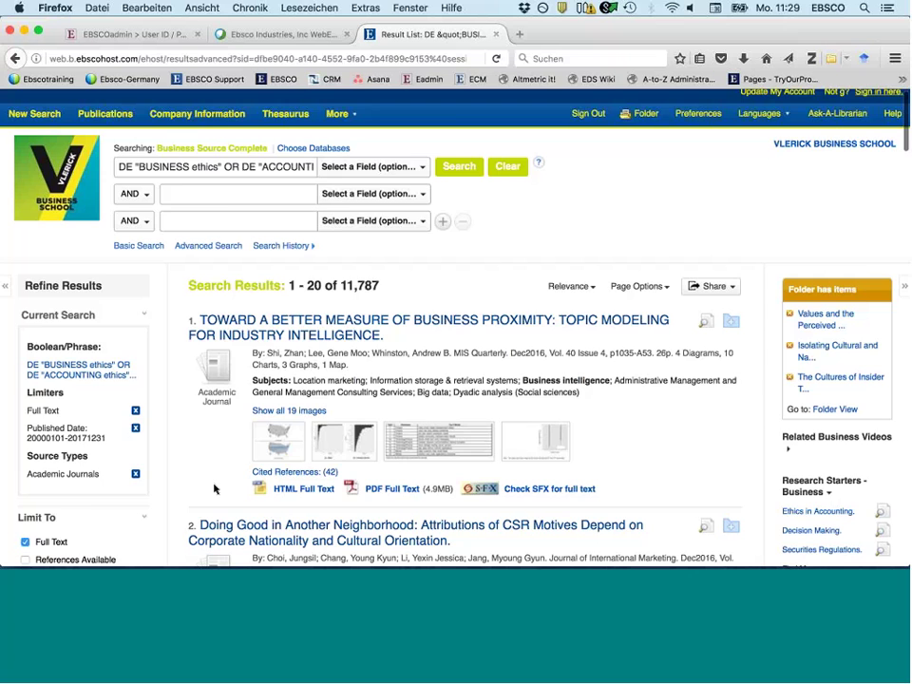
- Expand the Subject: Thesaurus Term facet and show its full list of terms
scroll(215, 488, "down", 5)
scroll(120, 494, "down", 5)
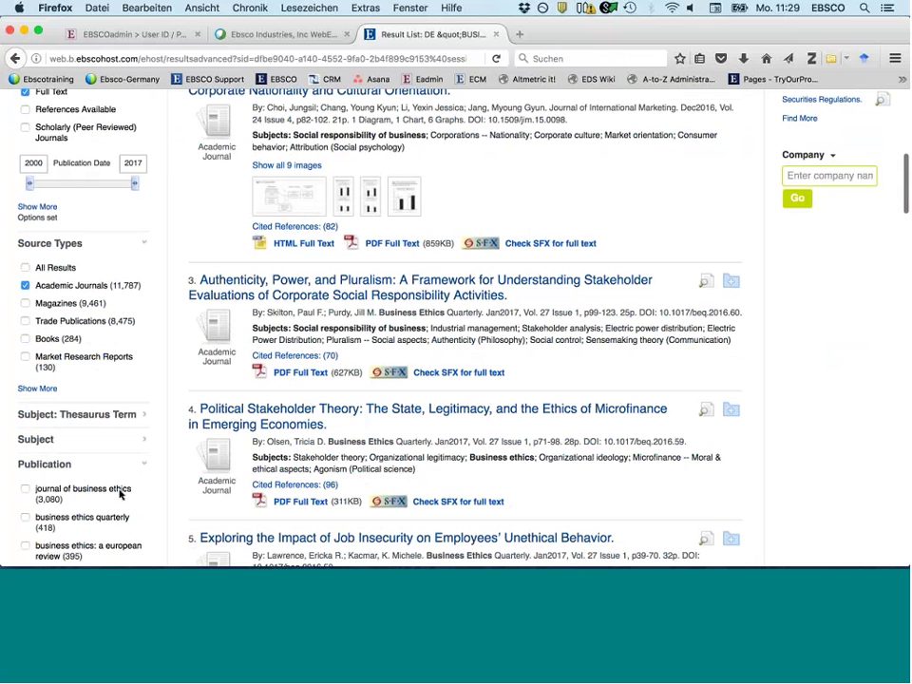
scroll(120, 494, "up", 1)
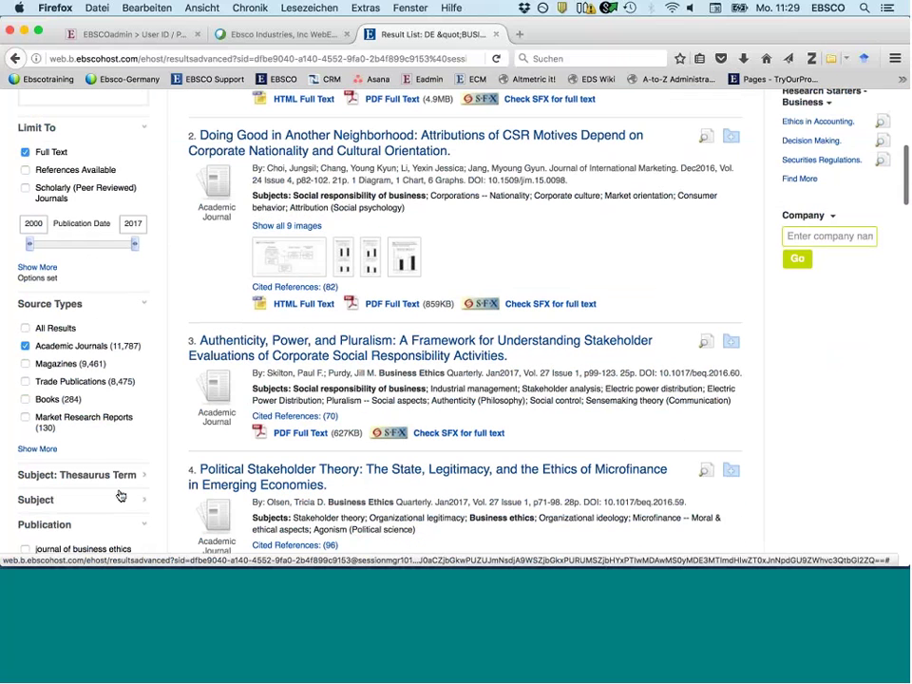
scroll(121, 496, "down", 1)
left_click(68, 442)
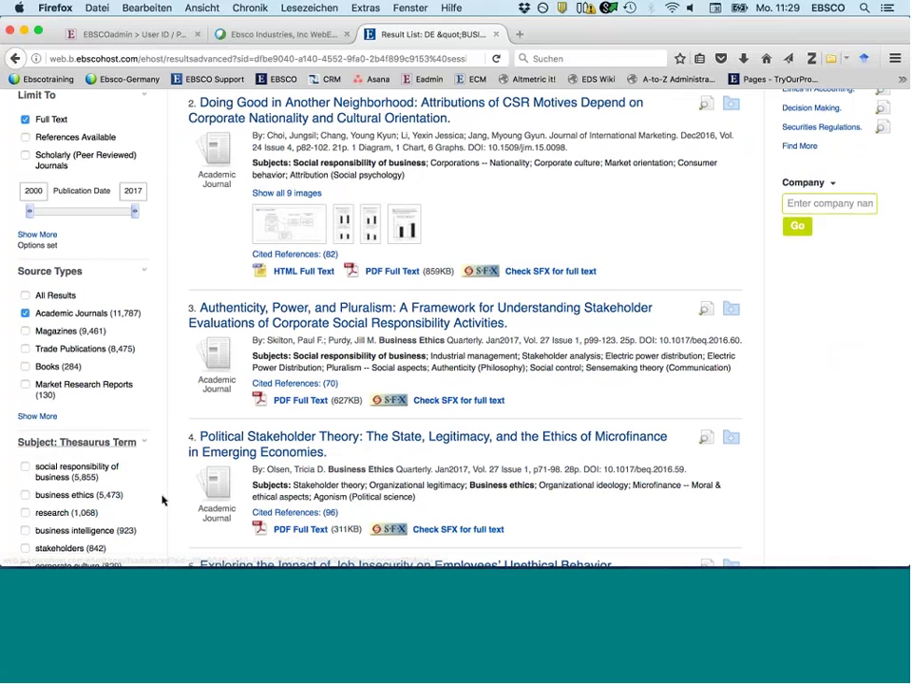
scroll(162, 501, "down", 1)
scroll(163, 501, "down", 2)
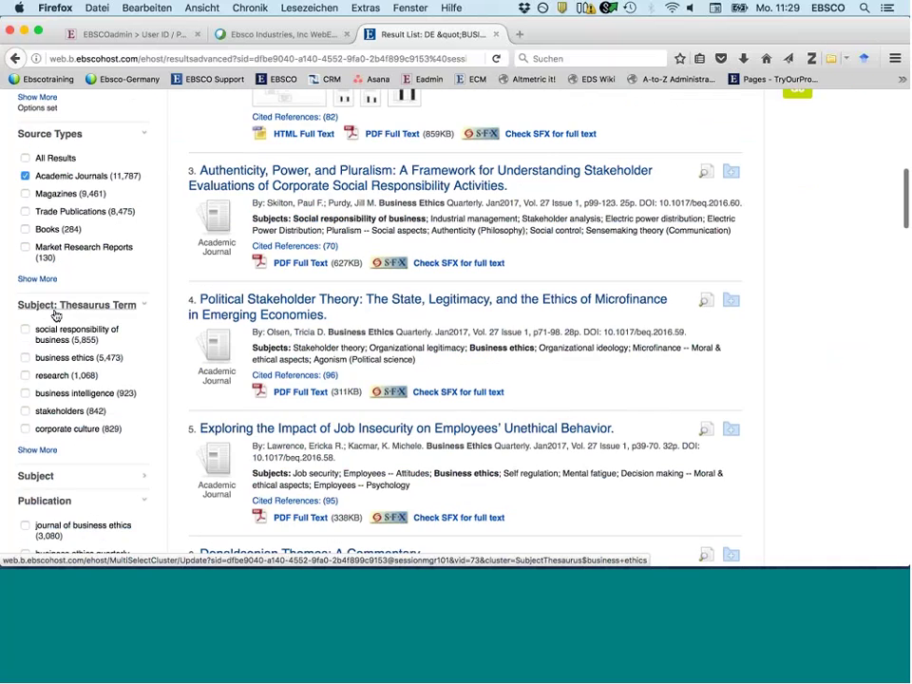
left_click(24, 452)
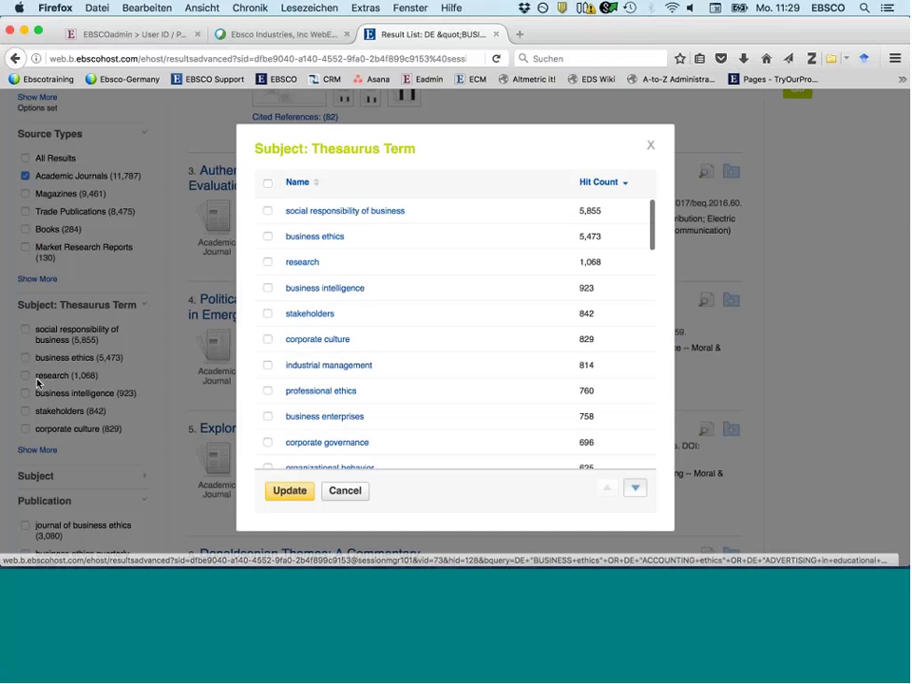
- Apply the sustainable development and stakeholder theory subject terms, leaving 943 results
scroll(379, 405, "down", 2)
scroll(379, 405, "up", 2)
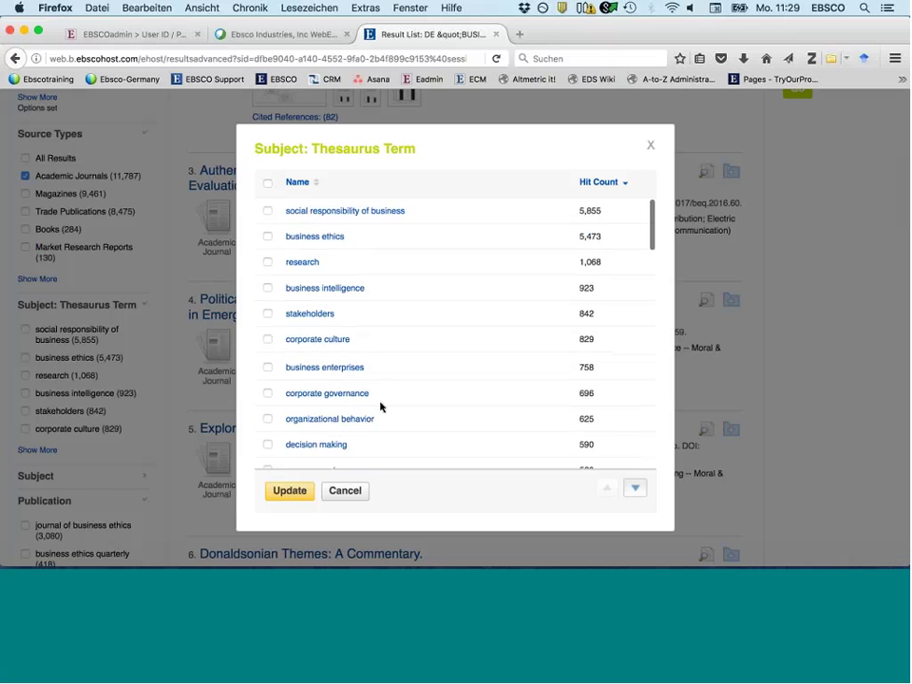
scroll(371, 285, "down", 8)
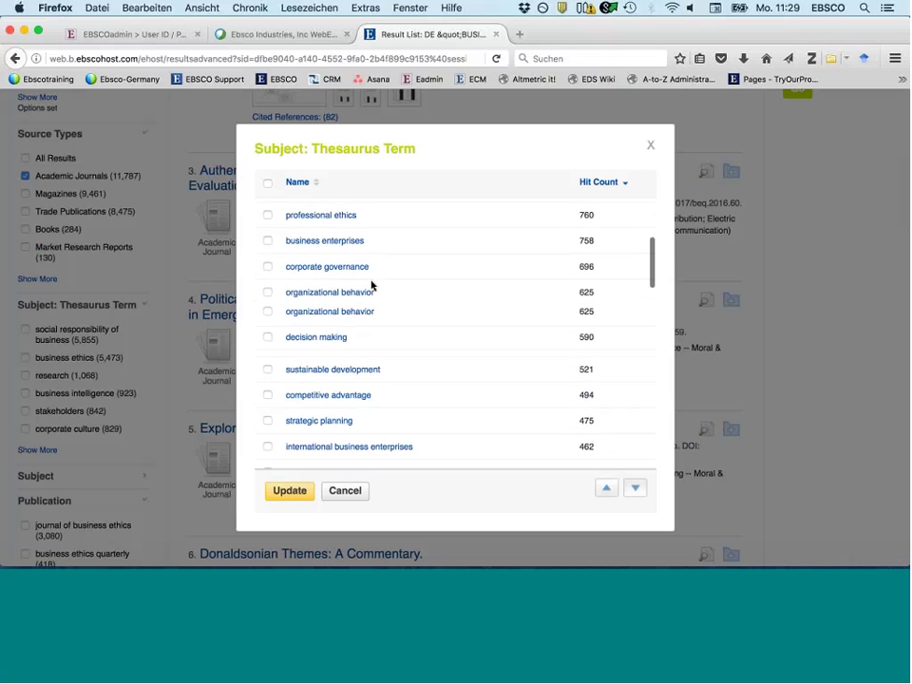
left_click(347, 284)
scroll(433, 373, "down", 1)
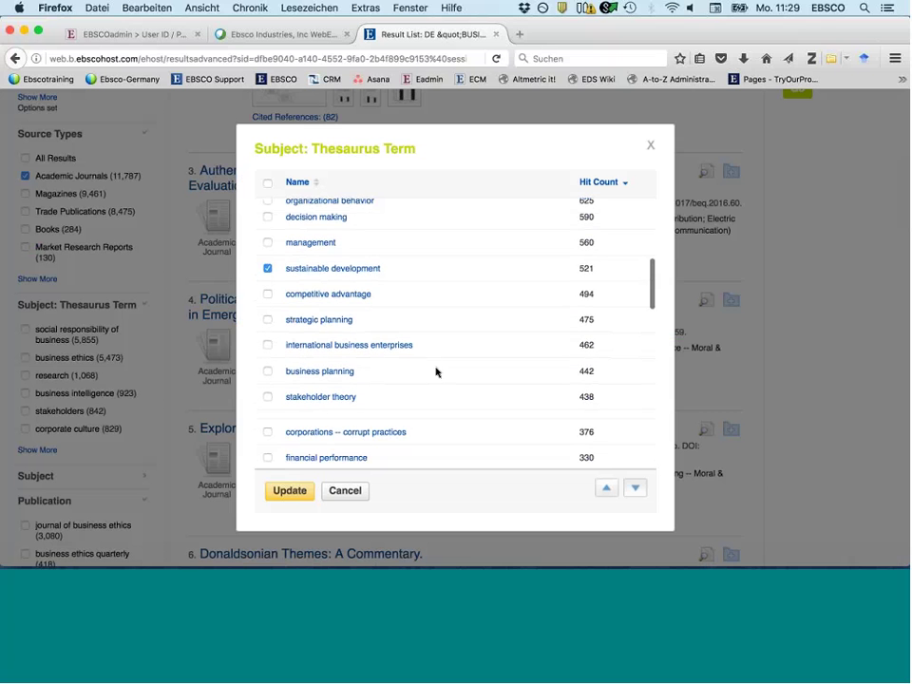
scroll(271, 390, "down", 1)
left_click(269, 394)
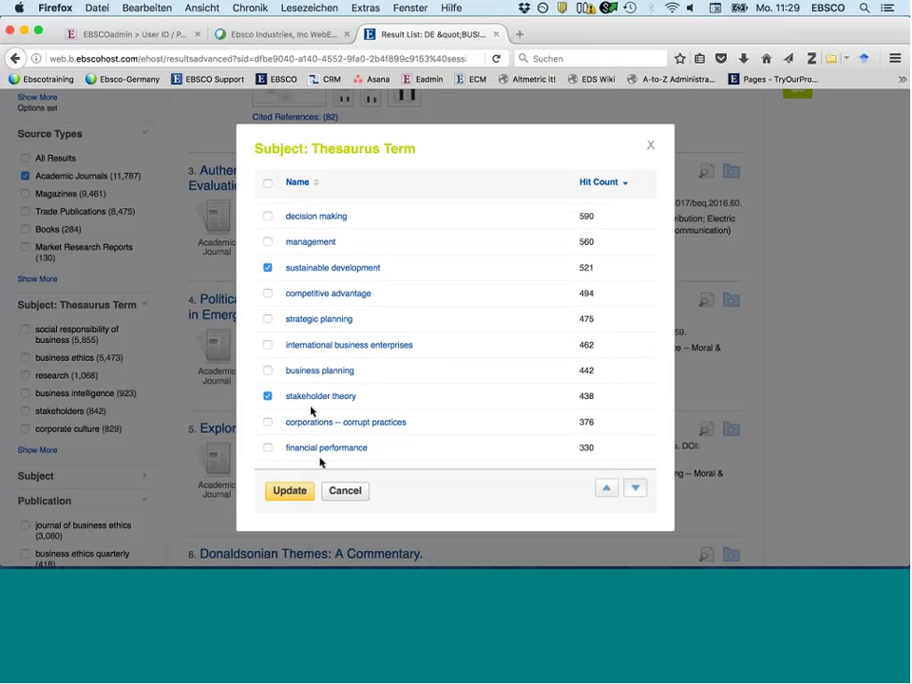
scroll(320, 464, "down", 3)
scroll(321, 463, "up", 2)
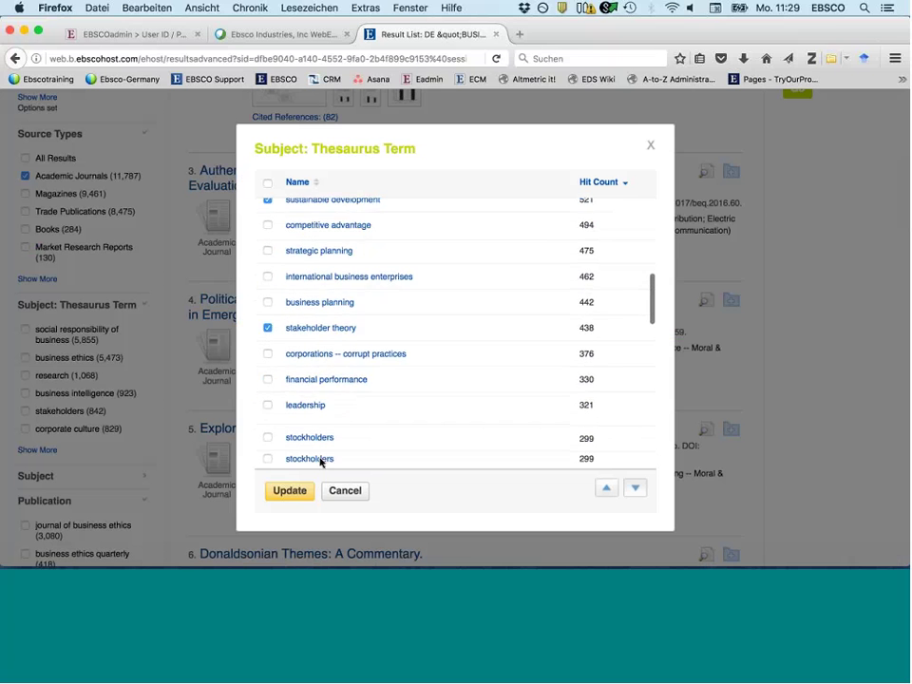
left_click(287, 492)
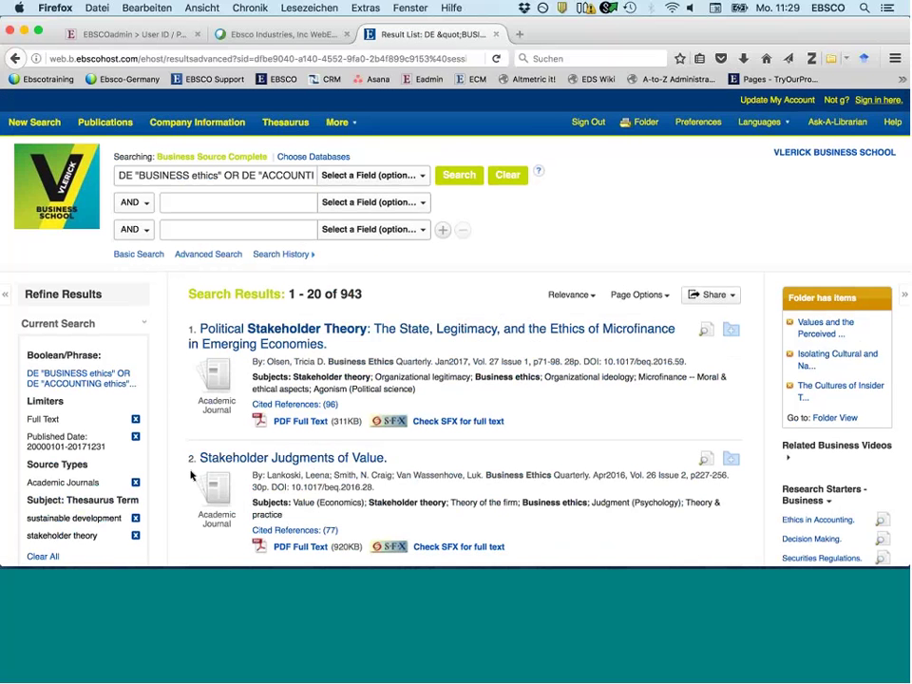
scroll(190, 474, "down", 1)
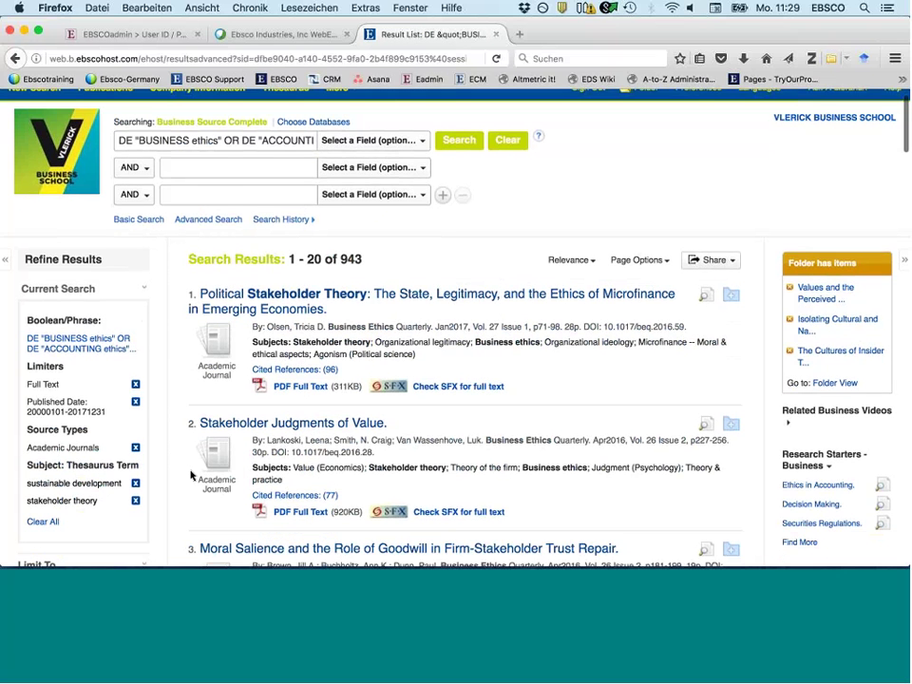
scroll(191, 475, "down", 5)
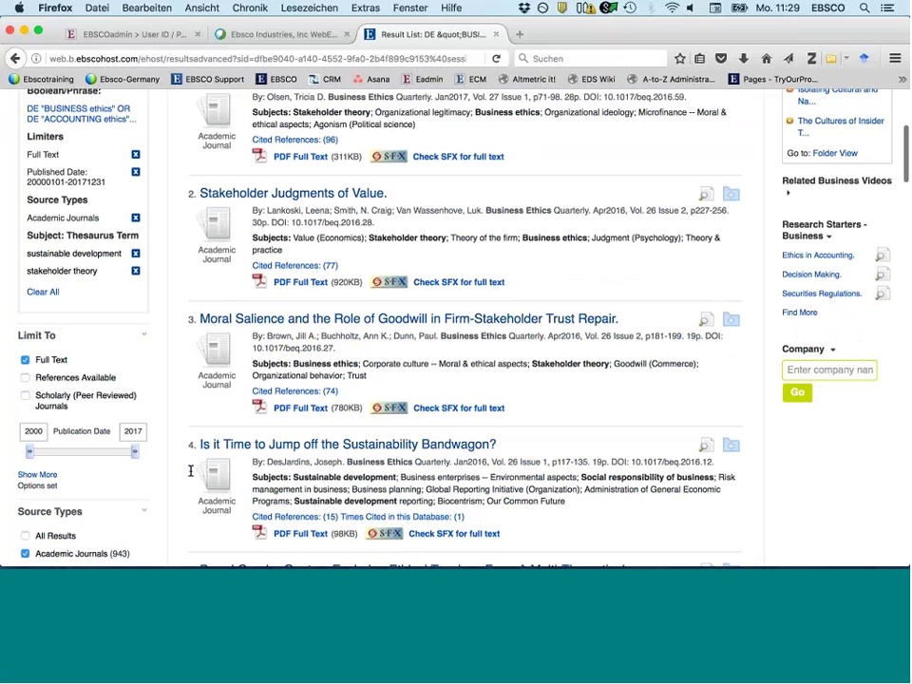
scroll(191, 471, "down", 9)
scroll(95, 480, "down", 2)
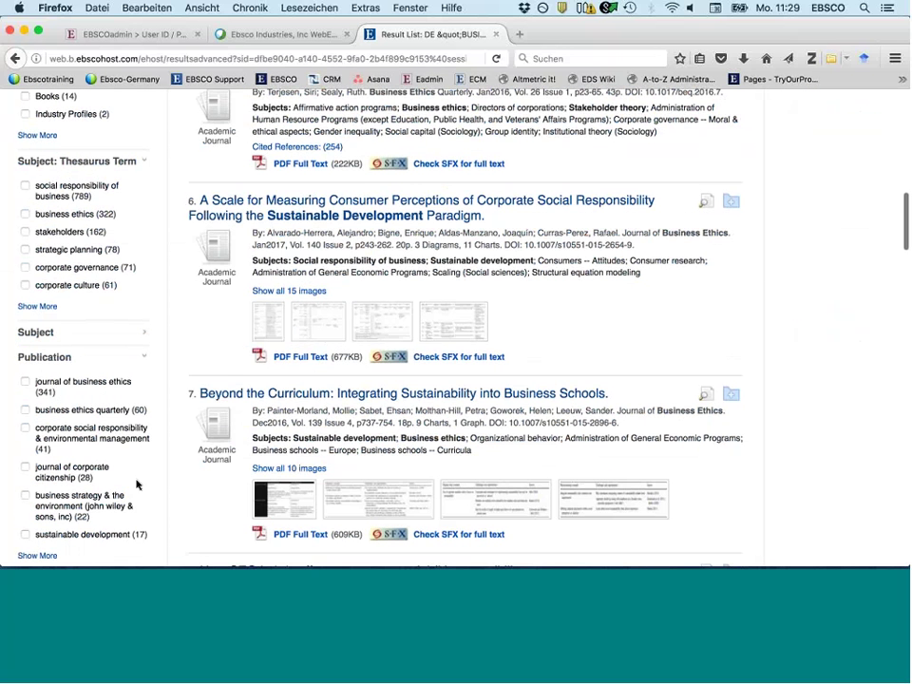
scroll(137, 484, "down", 3)
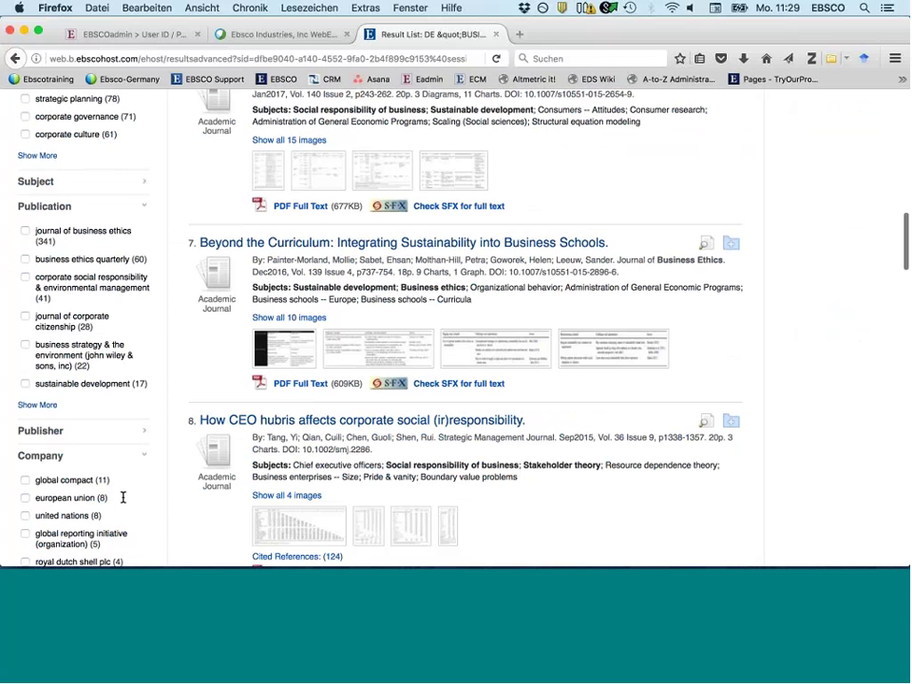
scroll(40, 469, "down", 1)
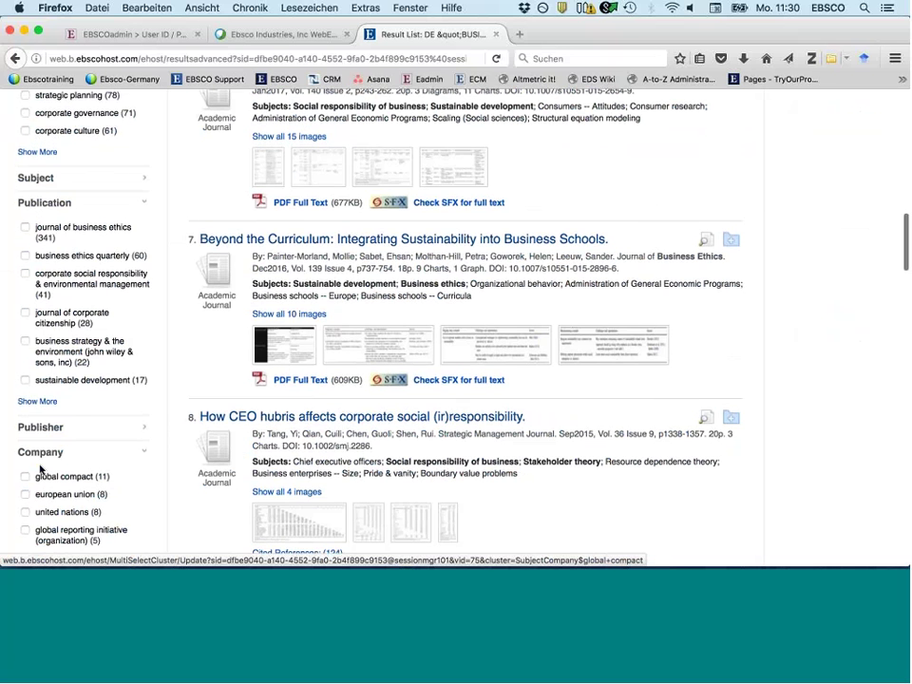
scroll(57, 456, "down", 3)
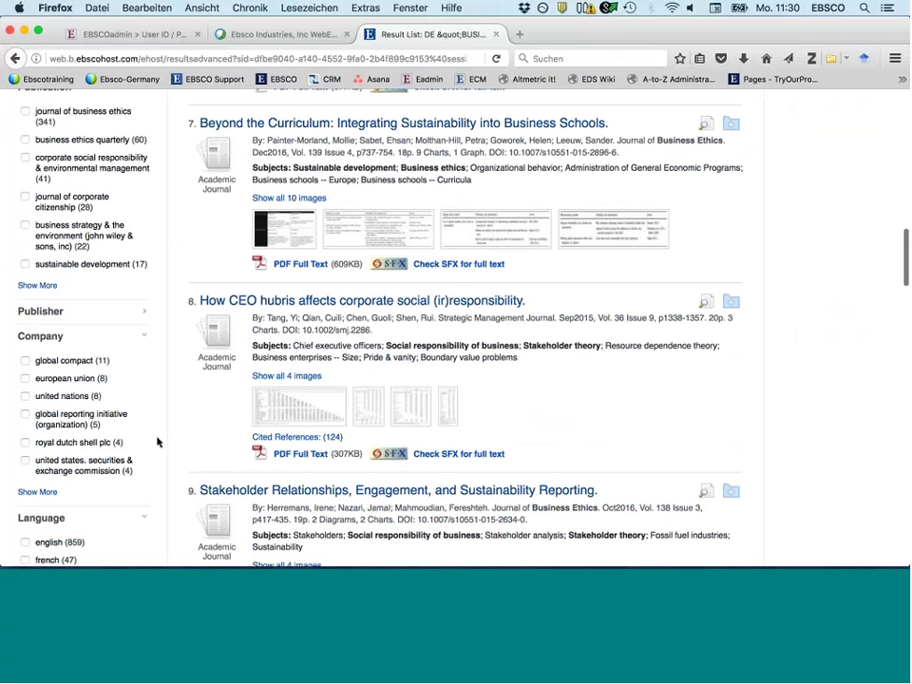
scroll(158, 442, "down", 1)
scroll(158, 441, "down", 2)
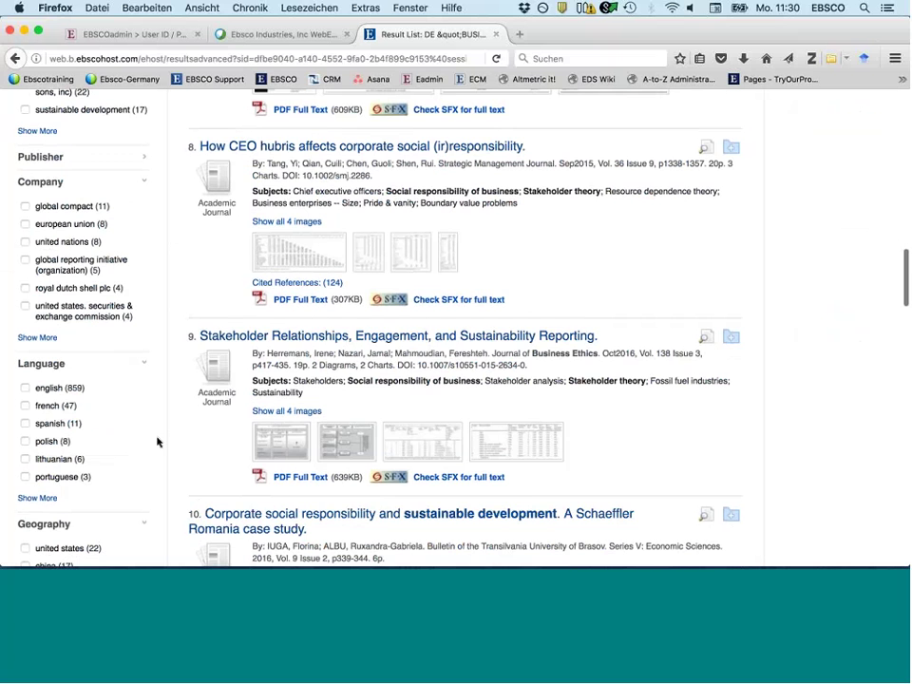
scroll(158, 442, "down", 3)
scroll(158, 442, "up", 4)
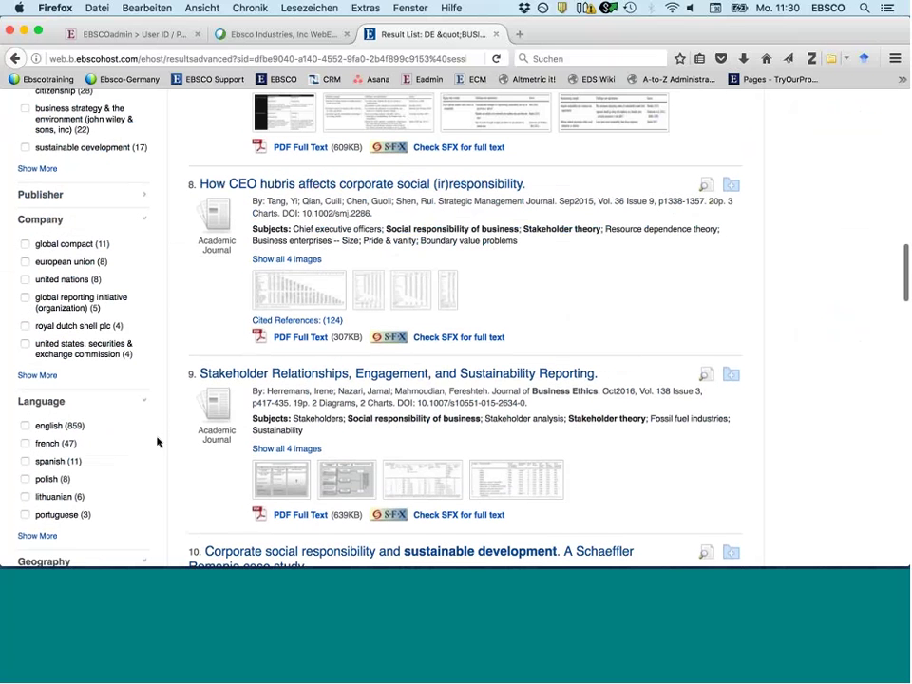
scroll(122, 176, "up", 15)
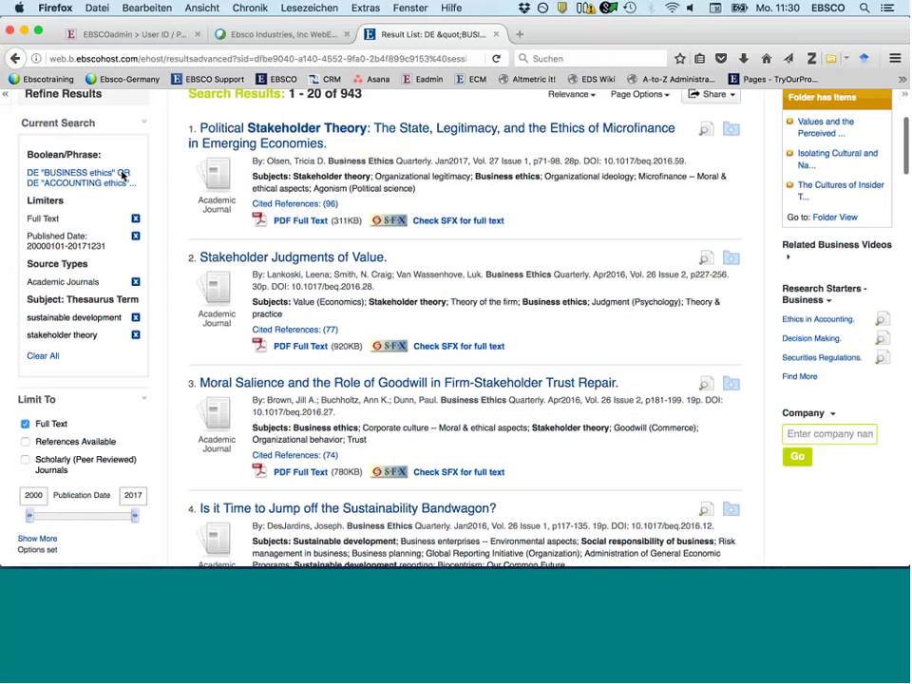
scroll(122, 176, "up", 4)
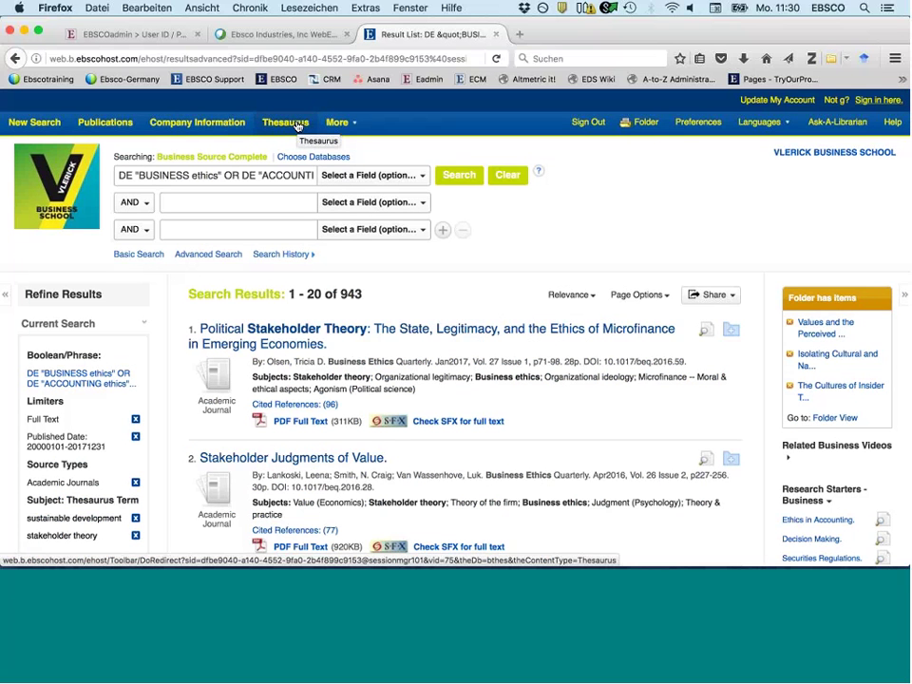
- Replace the query with a CO Company Entity search for heinz, returning 1,440 results
left_click(507, 175)
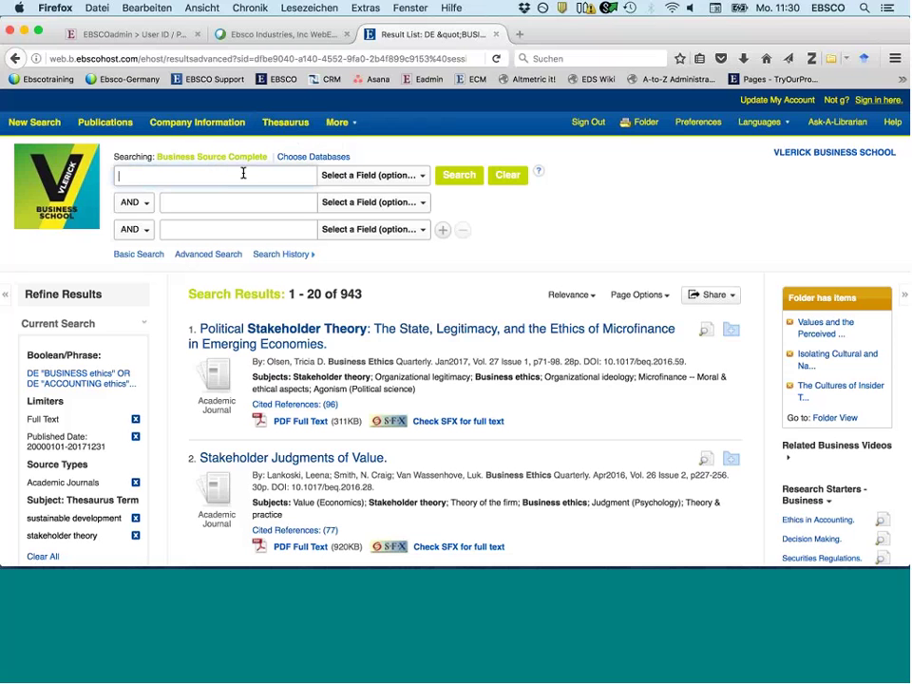
left_click(356, 178)
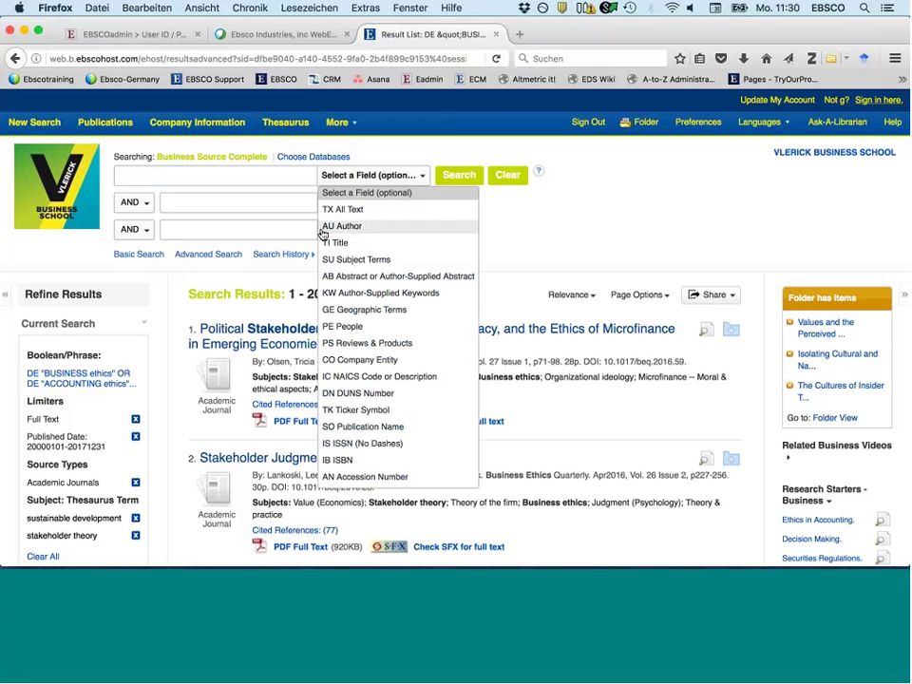
left_click(323, 228)
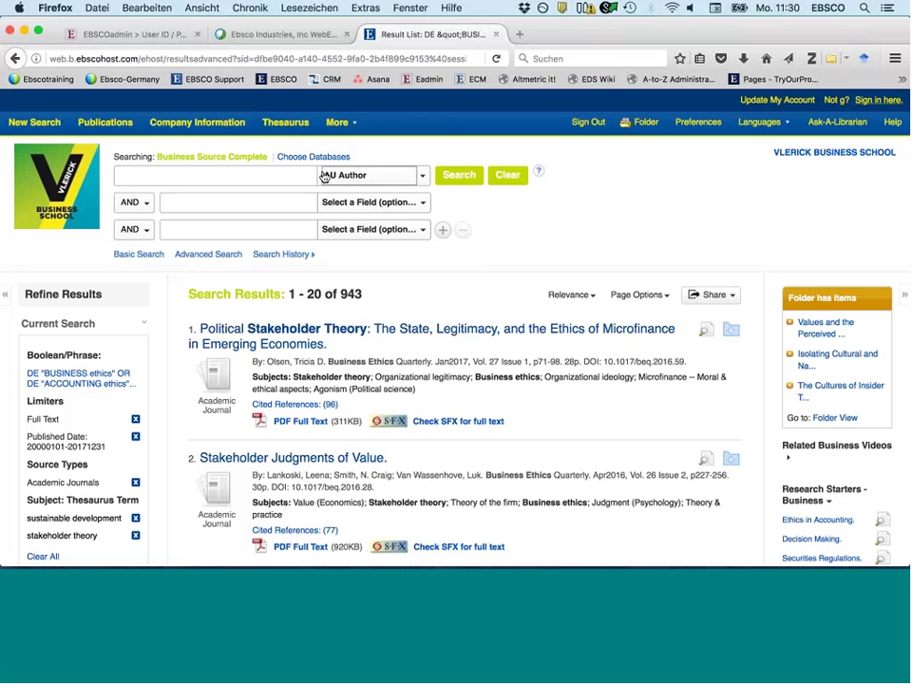
left_click(364, 178)
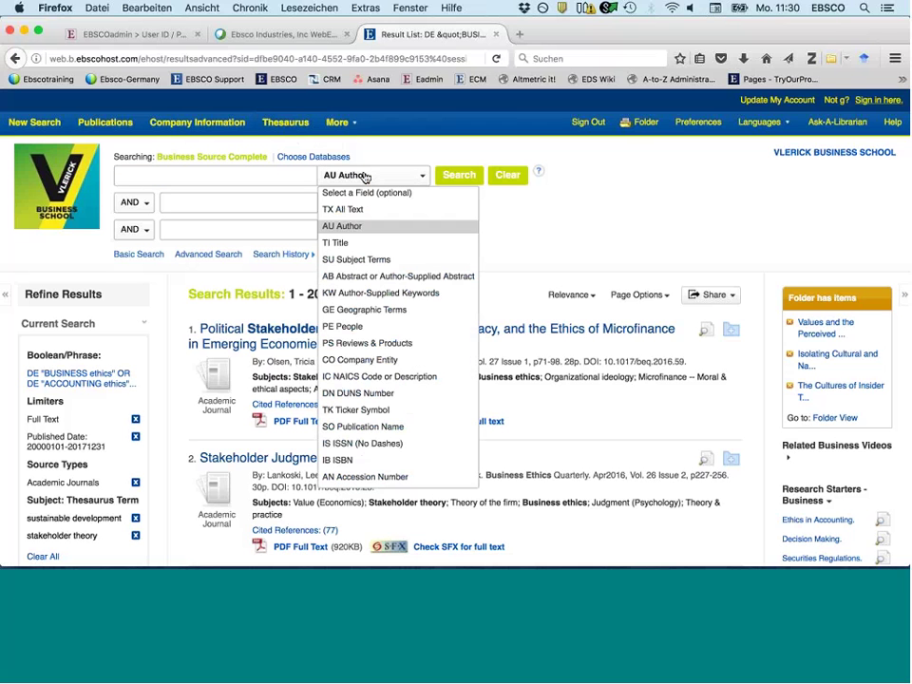
left_click(271, 242)
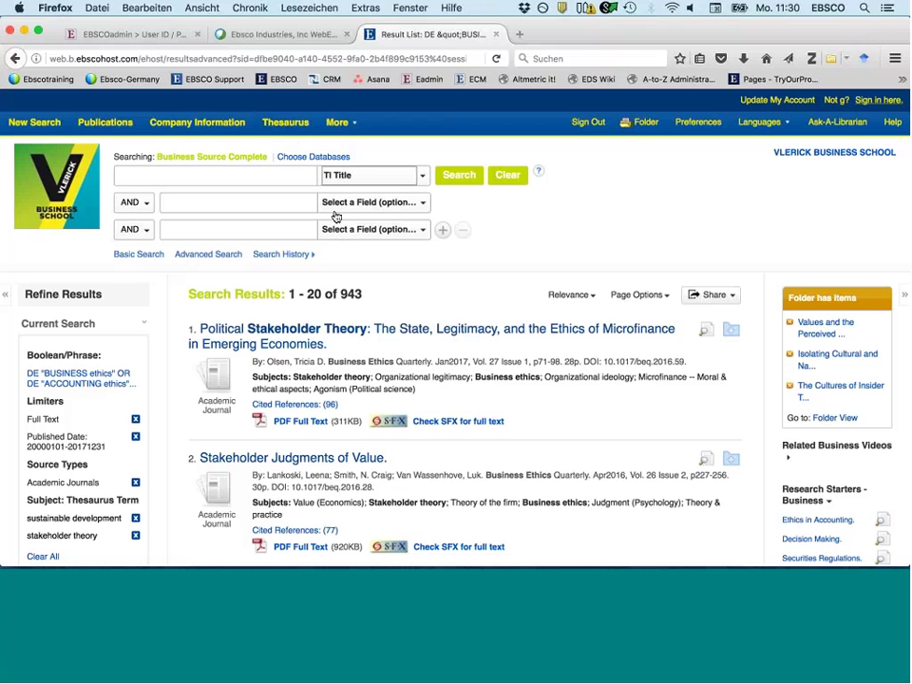
left_click(288, 177)
left_click(361, 182)
left_click(349, 181)
left_click(350, 181)
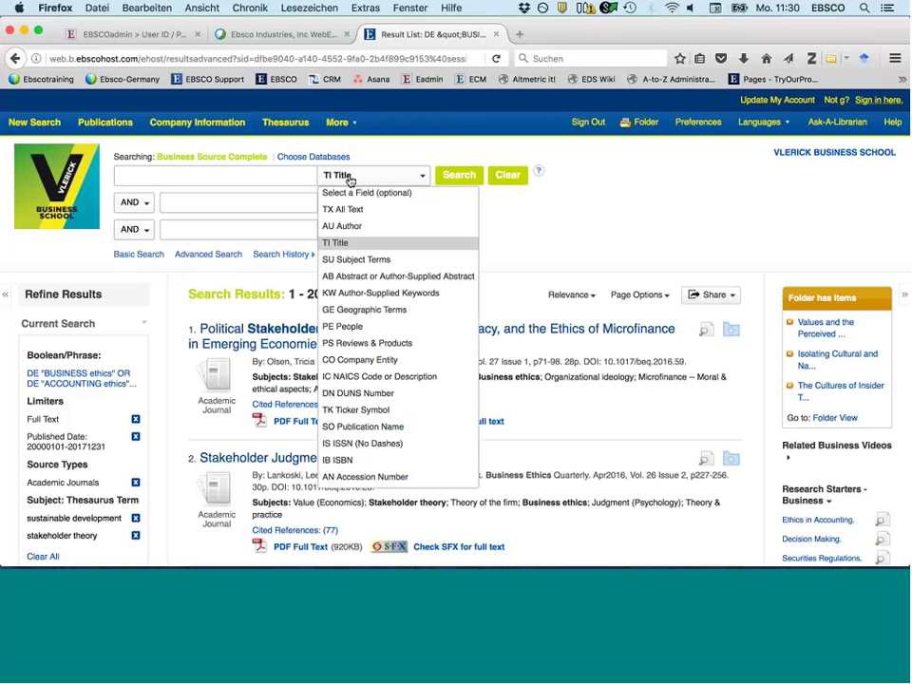
left_click(365, 362)
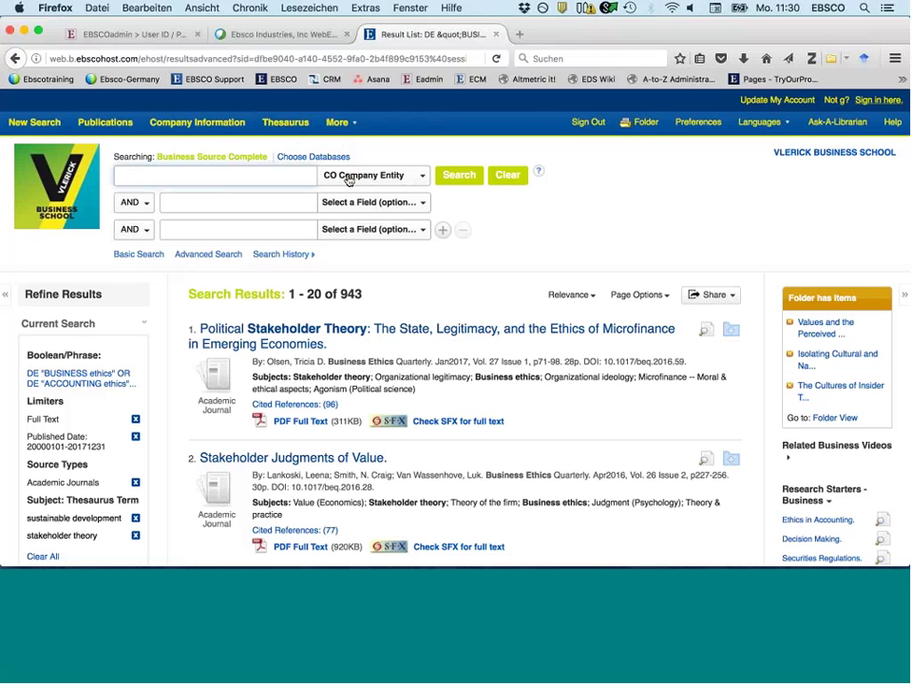
type("heinz")
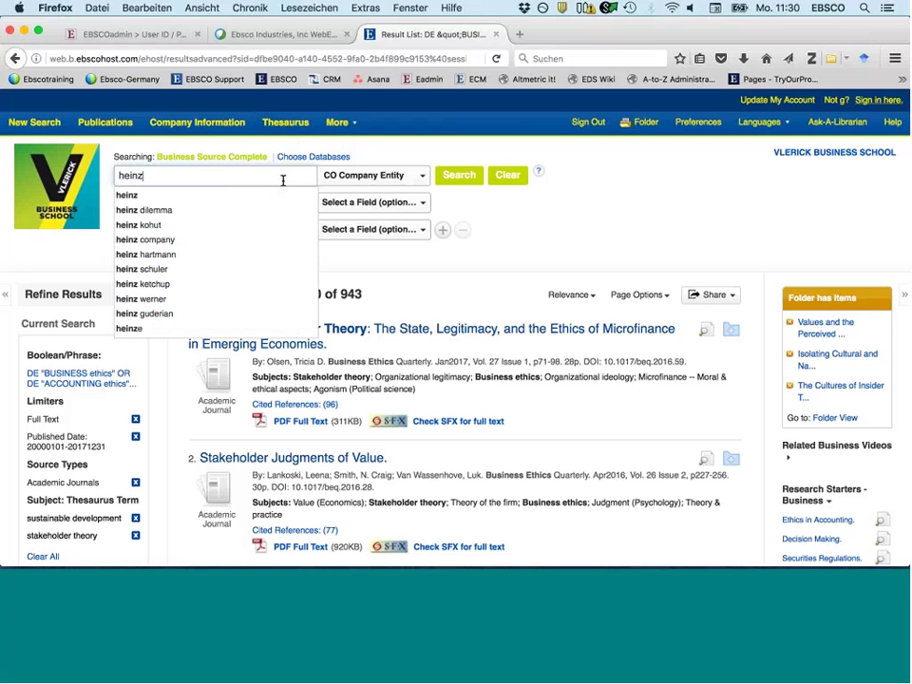
key("Return")
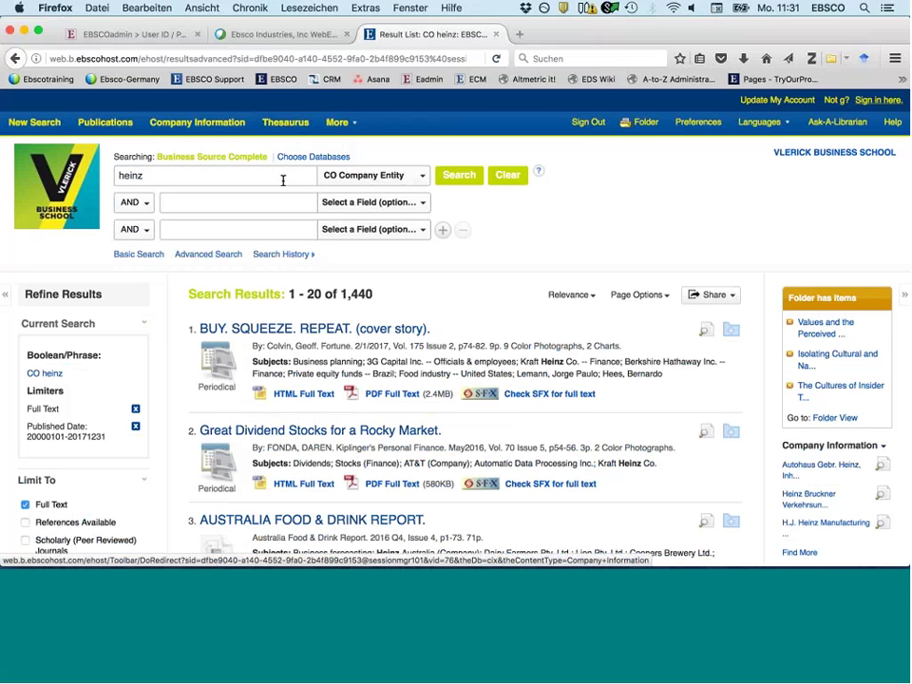
- Search Company Information for the company name heinz
left_click(202, 125)
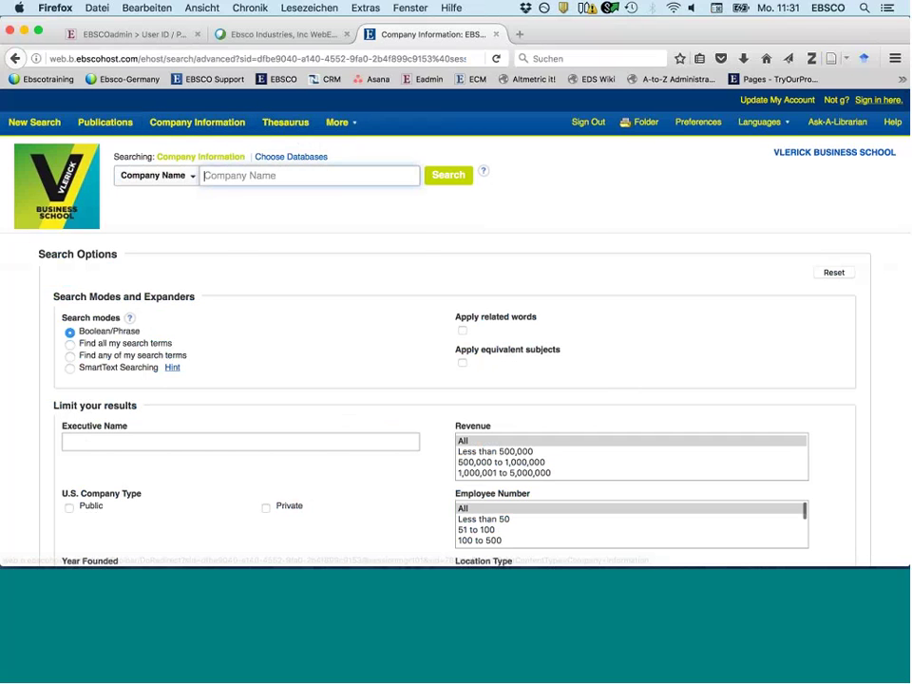
left_click(247, 174)
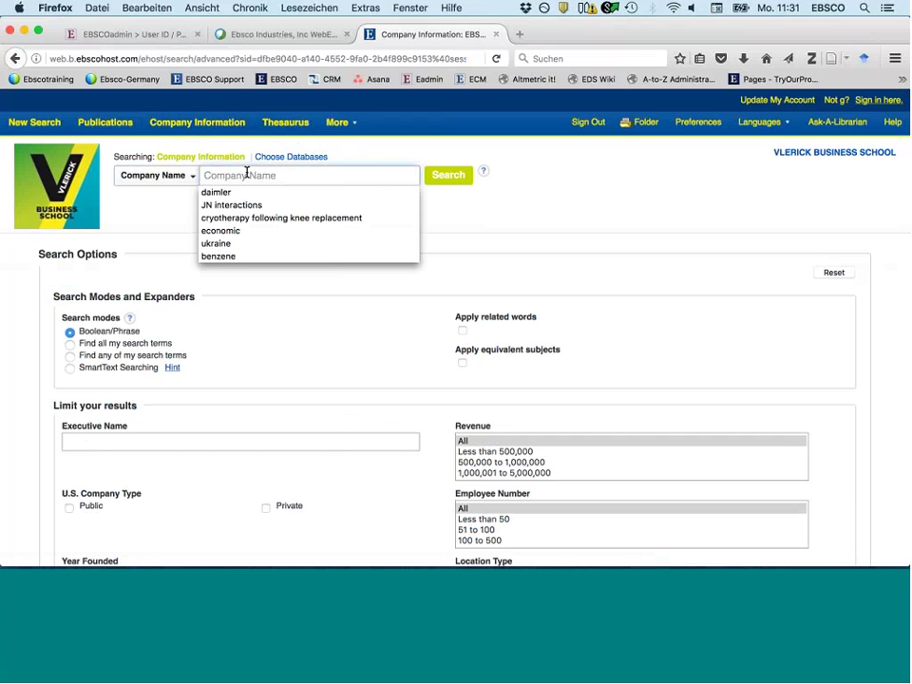
type("hein")
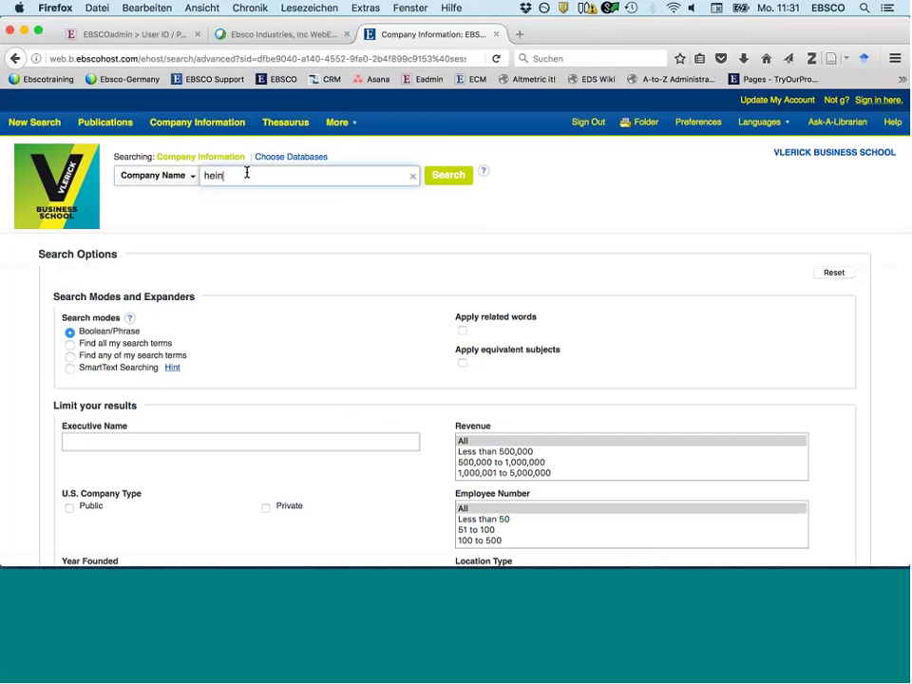
type("z")
key("Return")
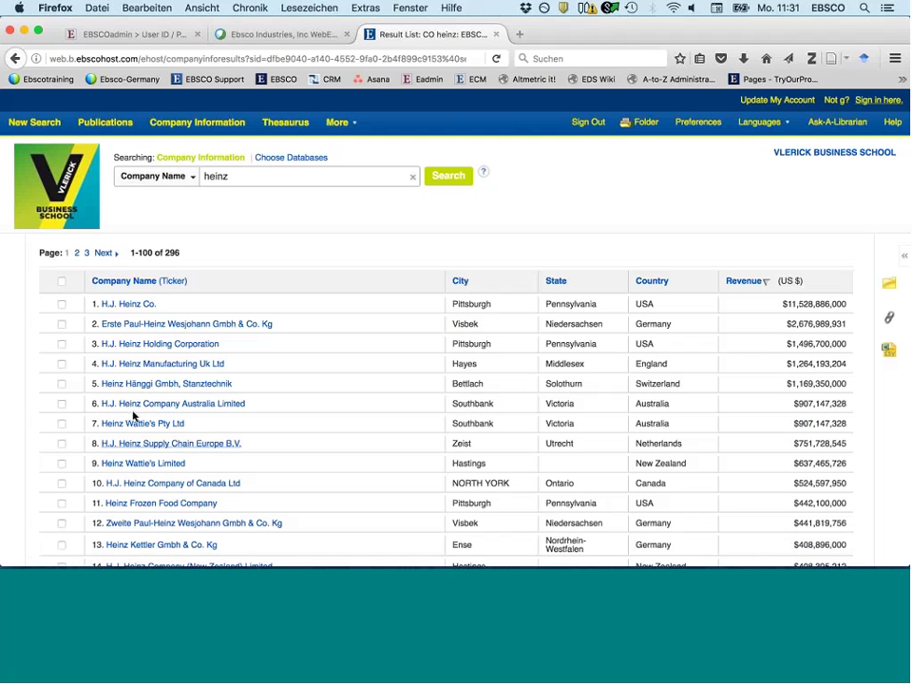
- Open the H.J. Heinz Co. record and view its financials
left_click(132, 305)
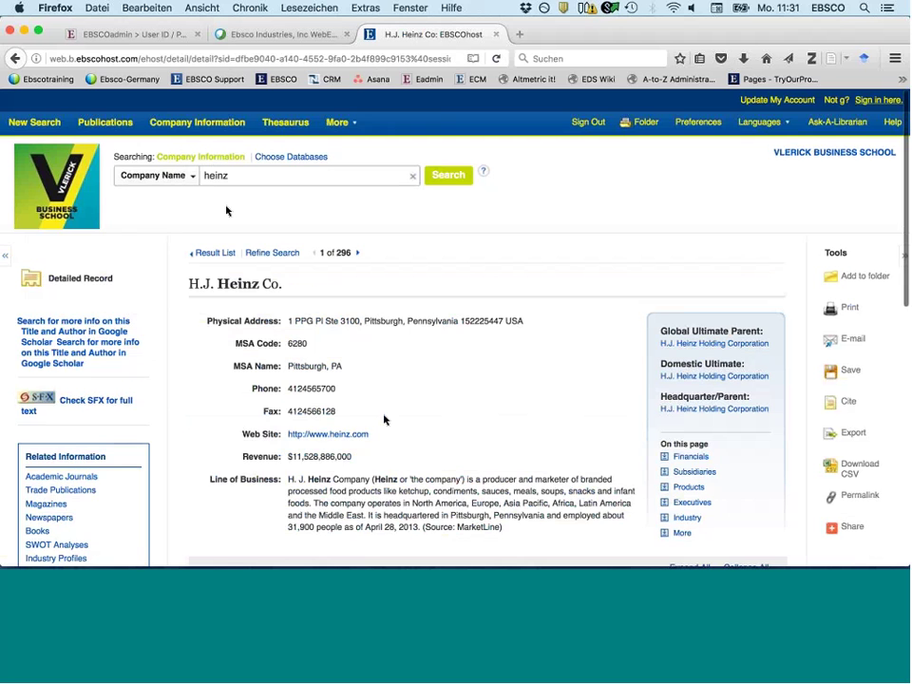
scroll(385, 419, "down", 2)
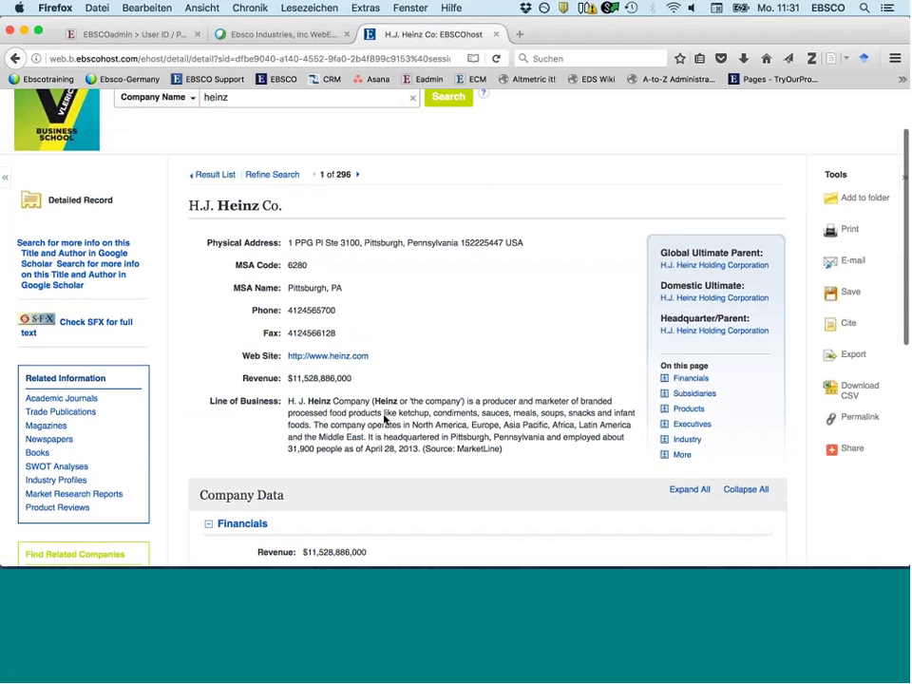
scroll(385, 419, "down", 2)
scroll(271, 321, "down", 1)
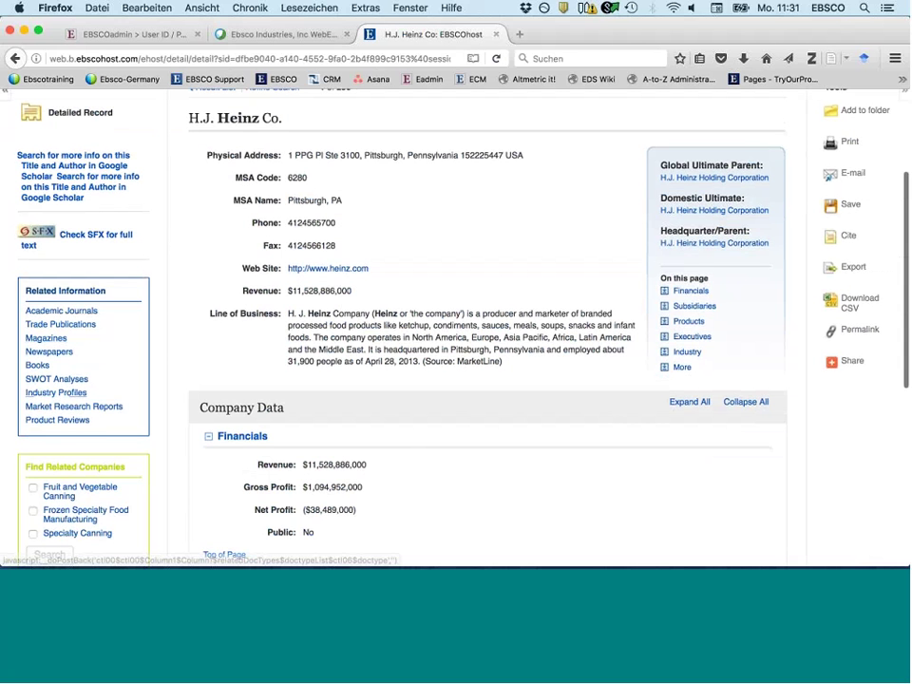
- View the 14 SWOT analyses related to Heinz
left_click(59, 380)
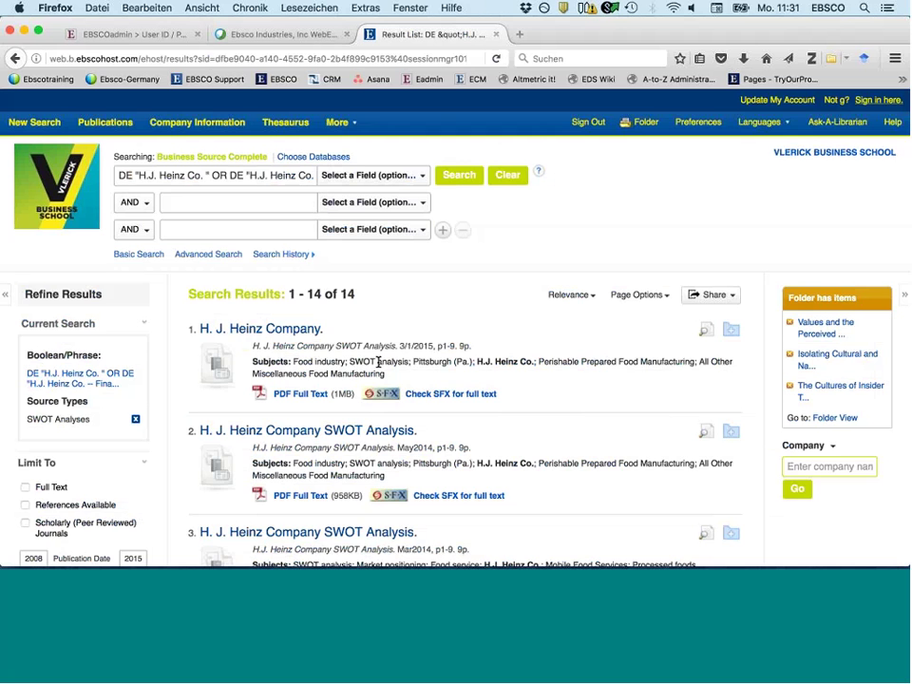
scroll(379, 362, "down", 1)
scroll(378, 362, "down", 3)
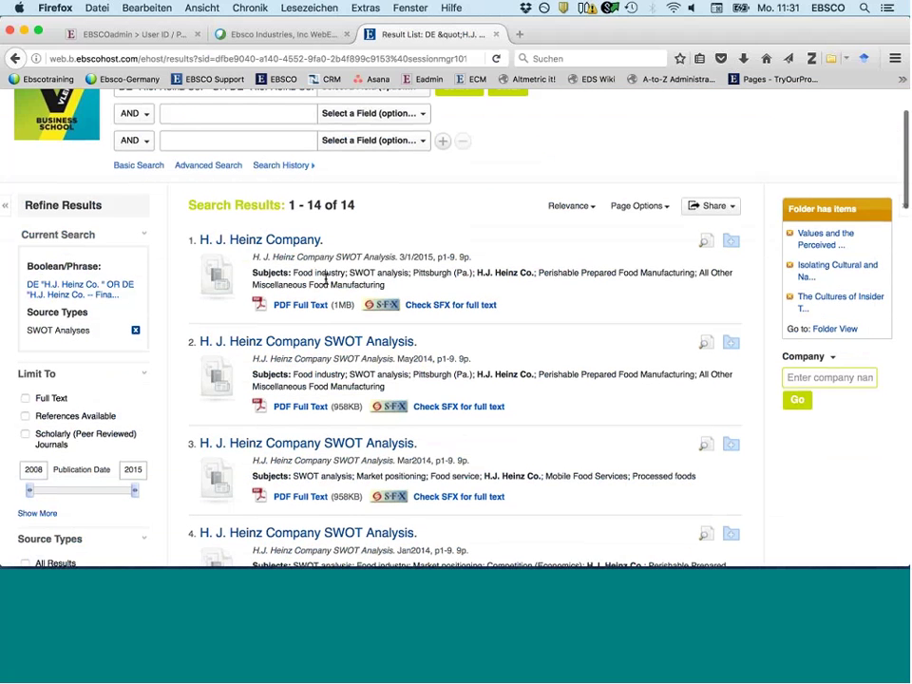
scroll(325, 277, "up", 3)
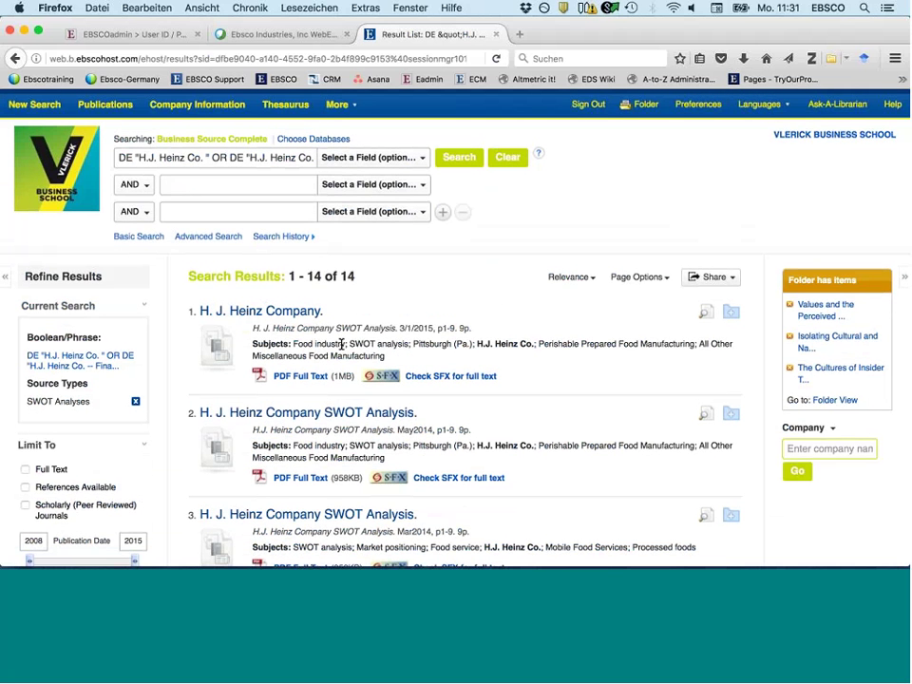
- Return to Company Information and enter daimler as the company name
left_click(195, 106)
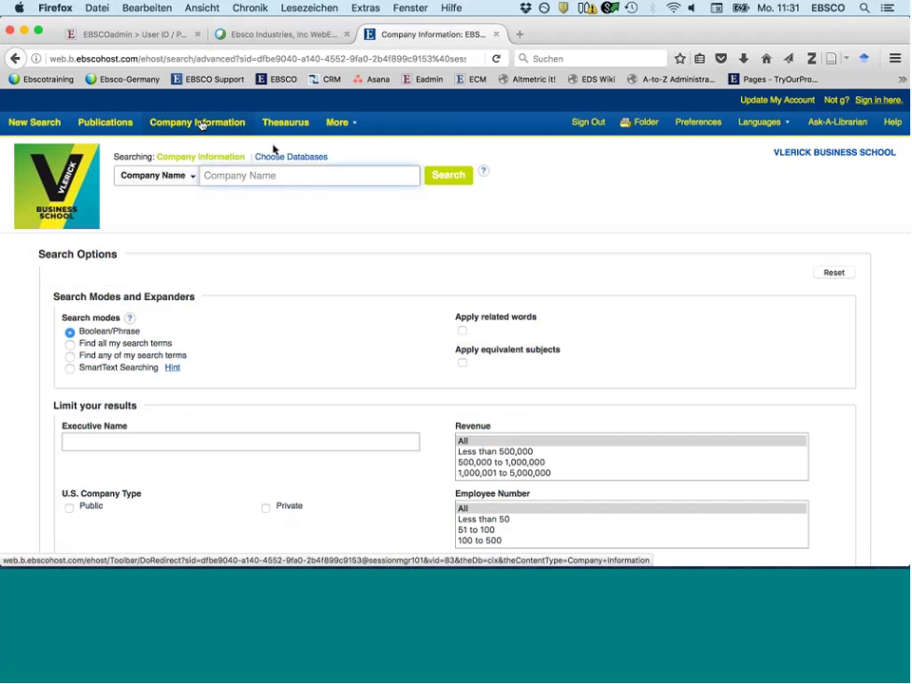
left_click(243, 175)
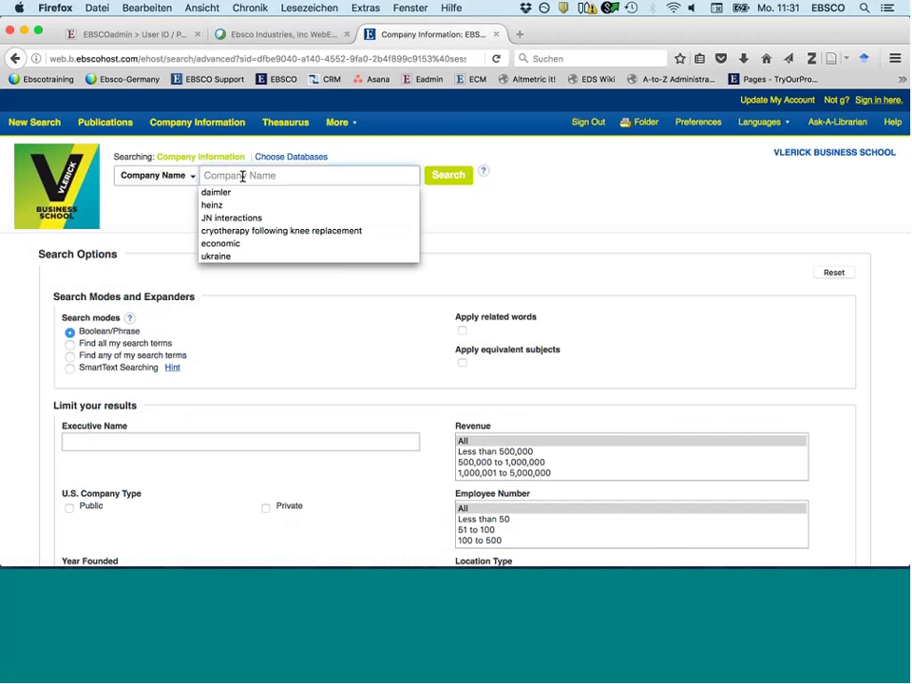
key("Escape")
type("daimler")
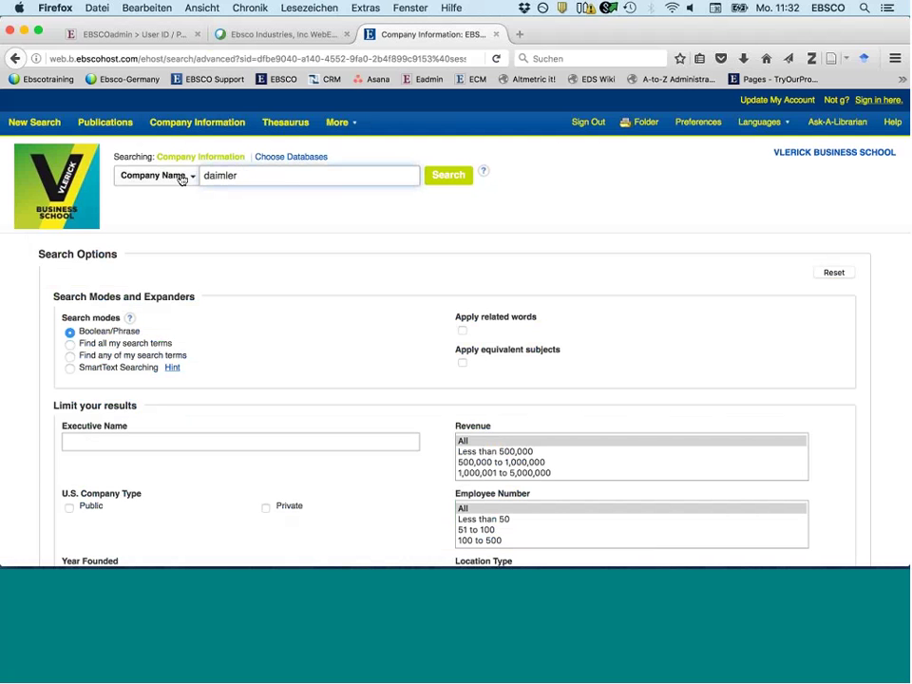
left_click(178, 181)
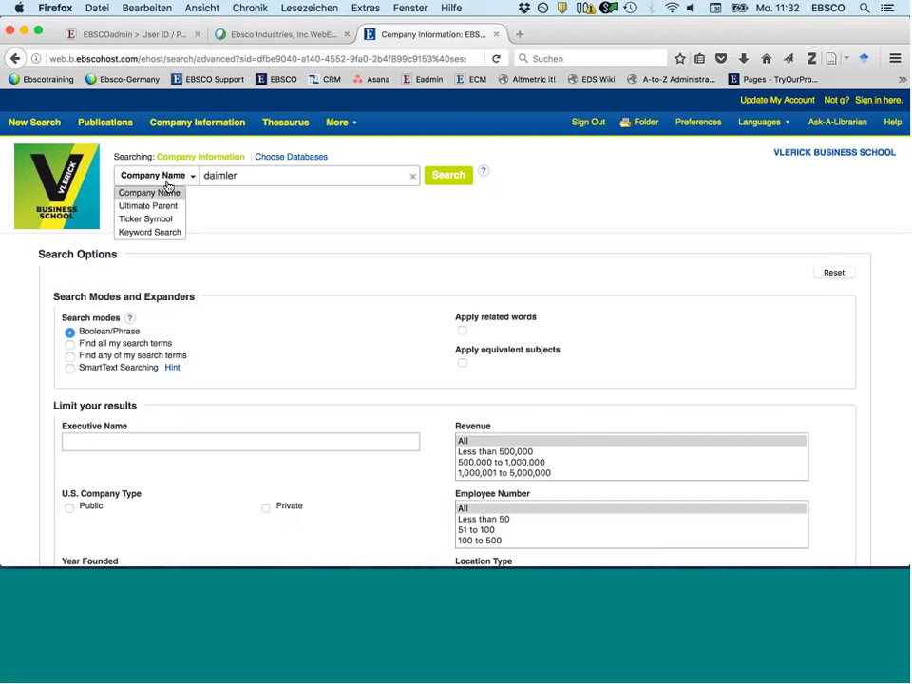
- Search Company Information by Ultimate Parent for mercedes
double_click(227, 175)
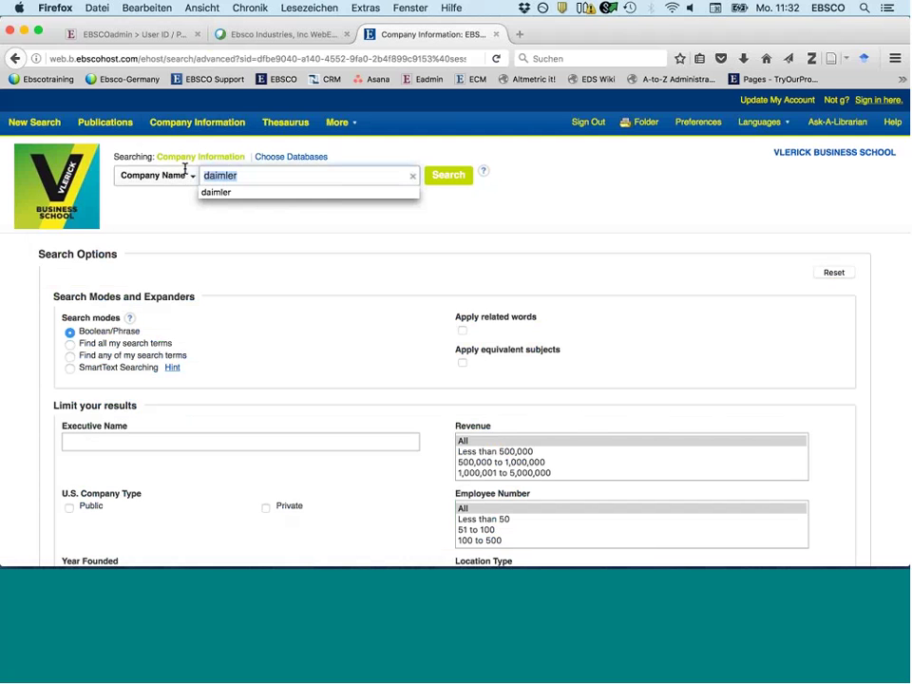
type("mer")
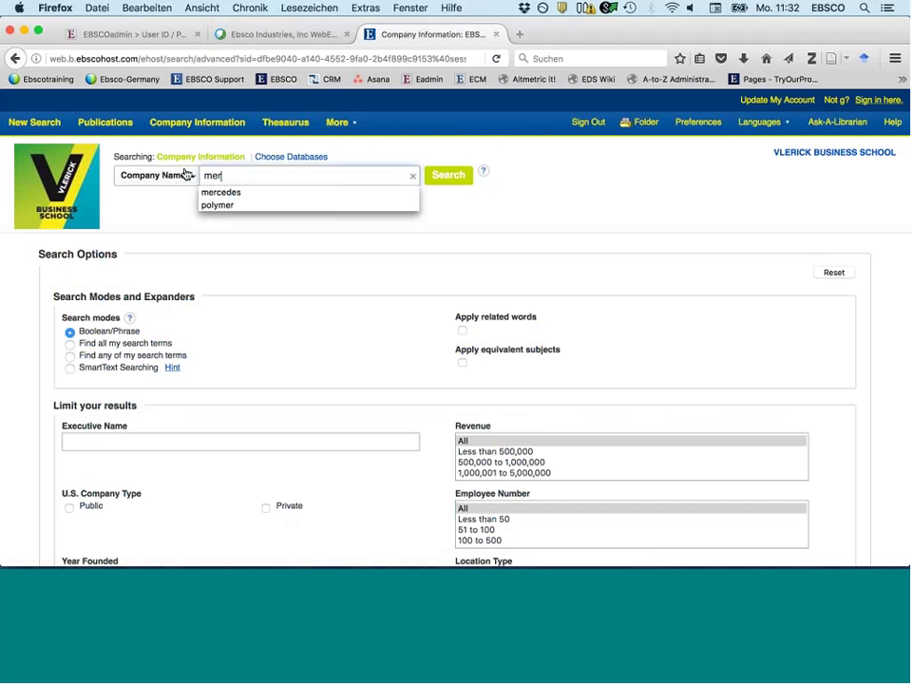
type("cedes")
left_click(187, 175)
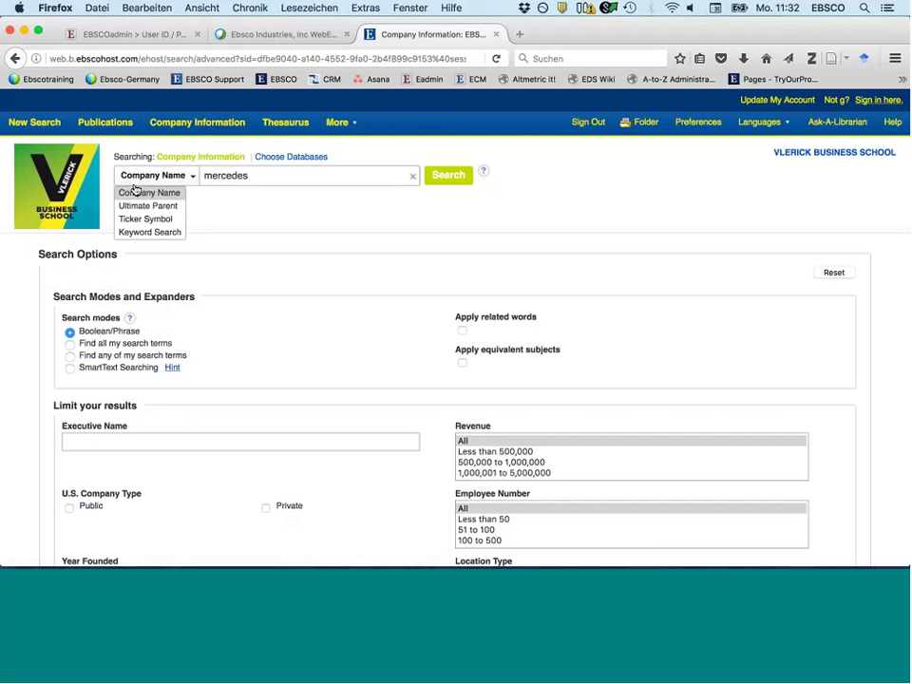
left_click(148, 205)
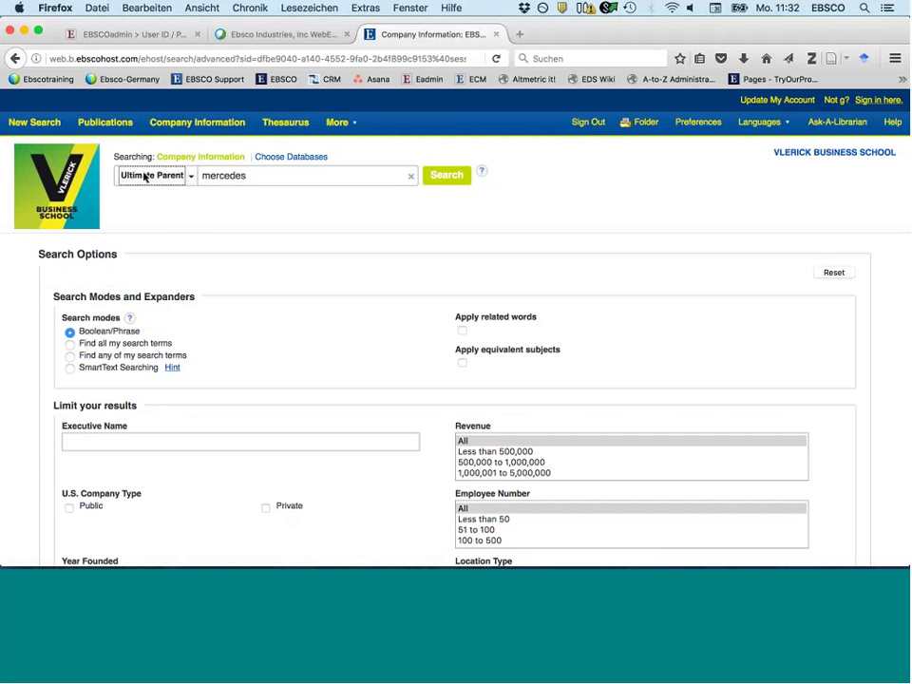
left_click(204, 207)
key("Return")
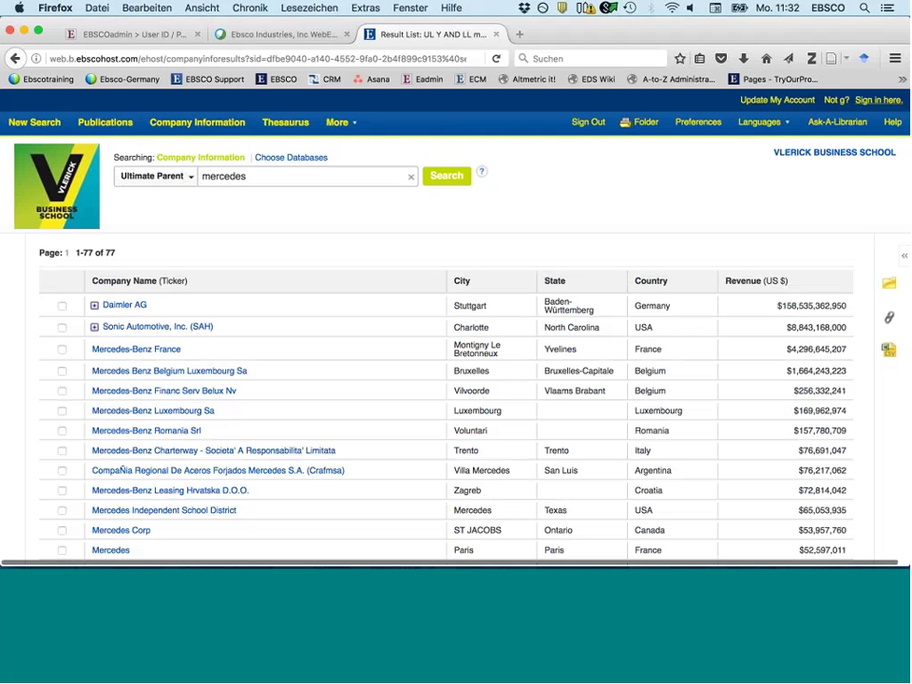
- Expand Daimler AG to list its 77 subsidiary companies
left_click(94, 304)
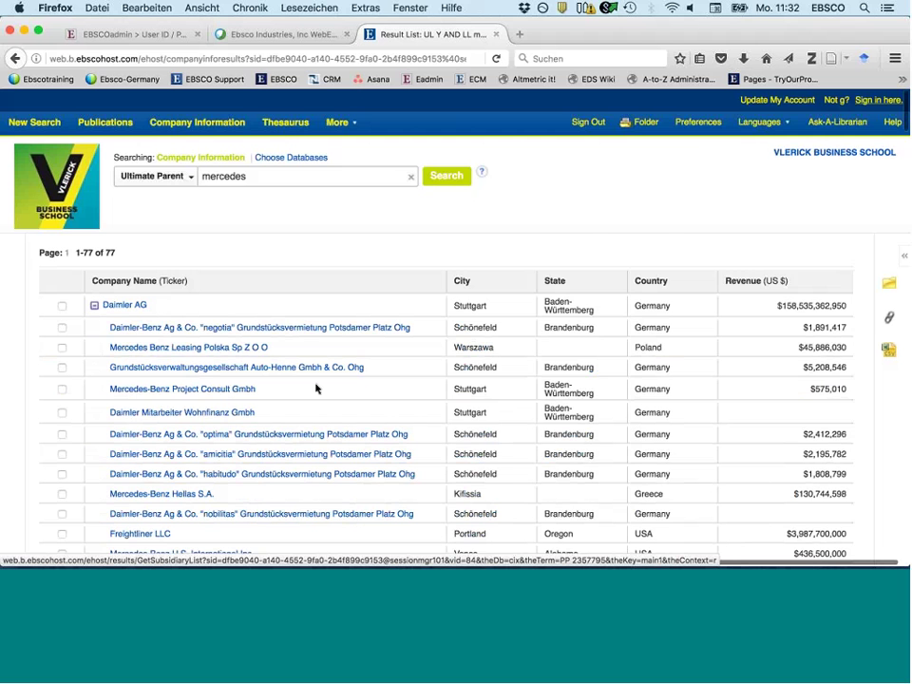
scroll(306, 422, "down", 2)
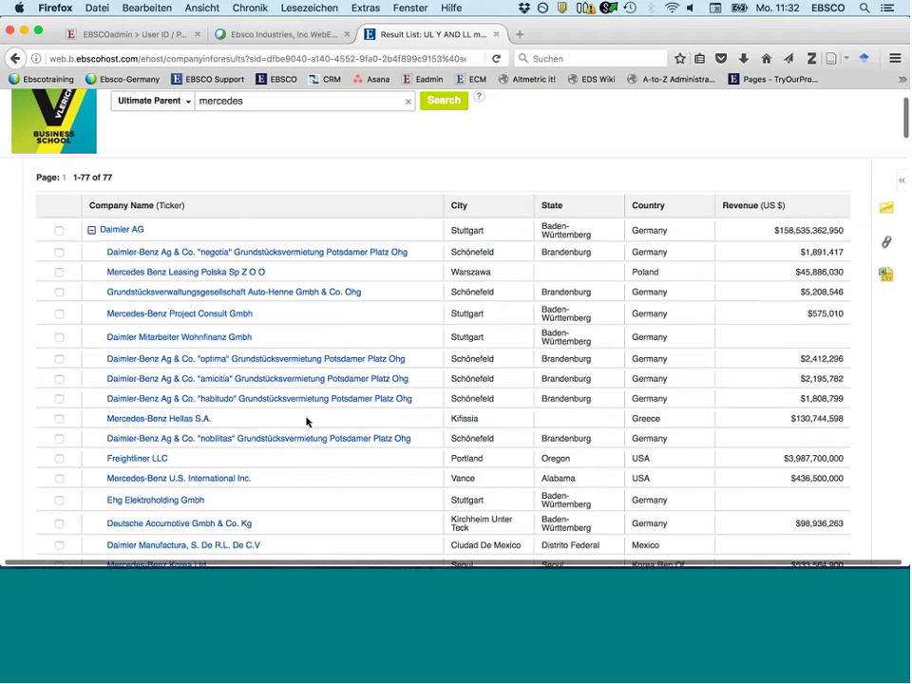
scroll(305, 422, "down", 1)
scroll(313, 365, "down", 1)
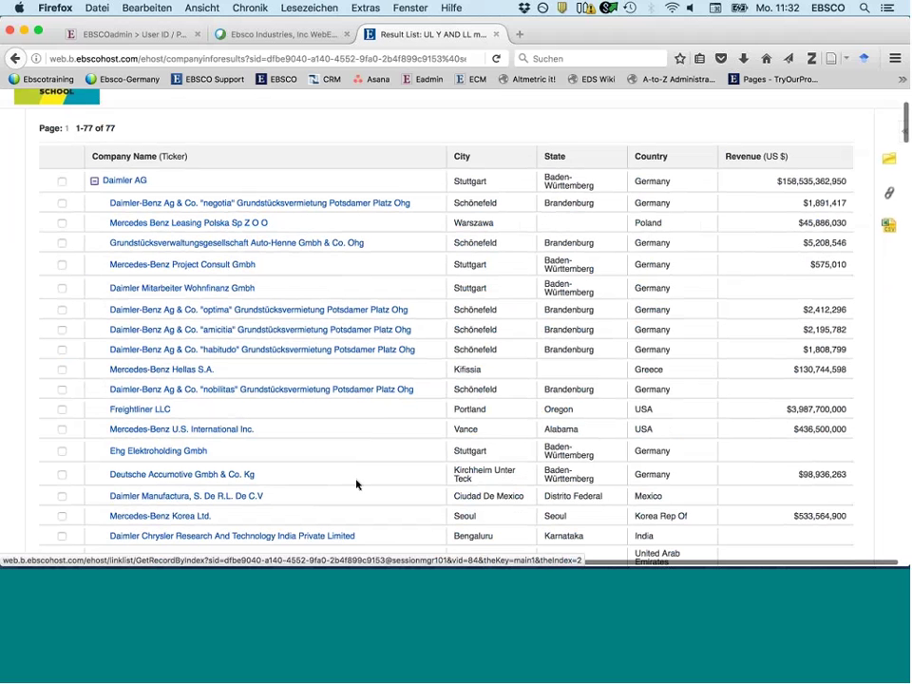
scroll(357, 484, "down", 1)
scroll(356, 484, "down", 2)
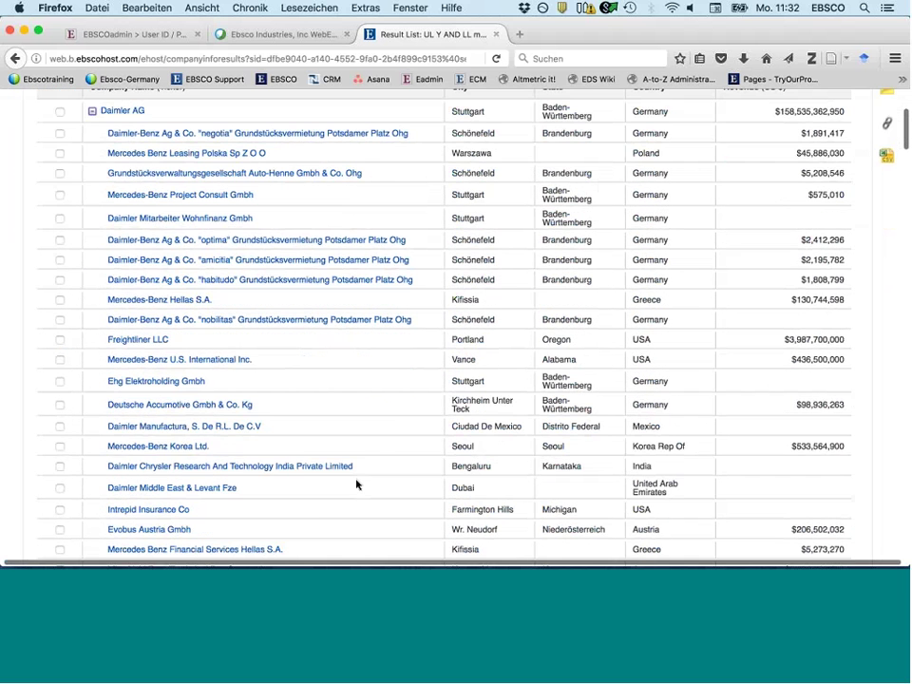
scroll(356, 483, "up", 5)
- Switch the search field to Ticker Symbol and select the old term for replacement
left_click(145, 175)
left_click(127, 225)
left_click_drag(238, 179, 149, 173)
type("goog")
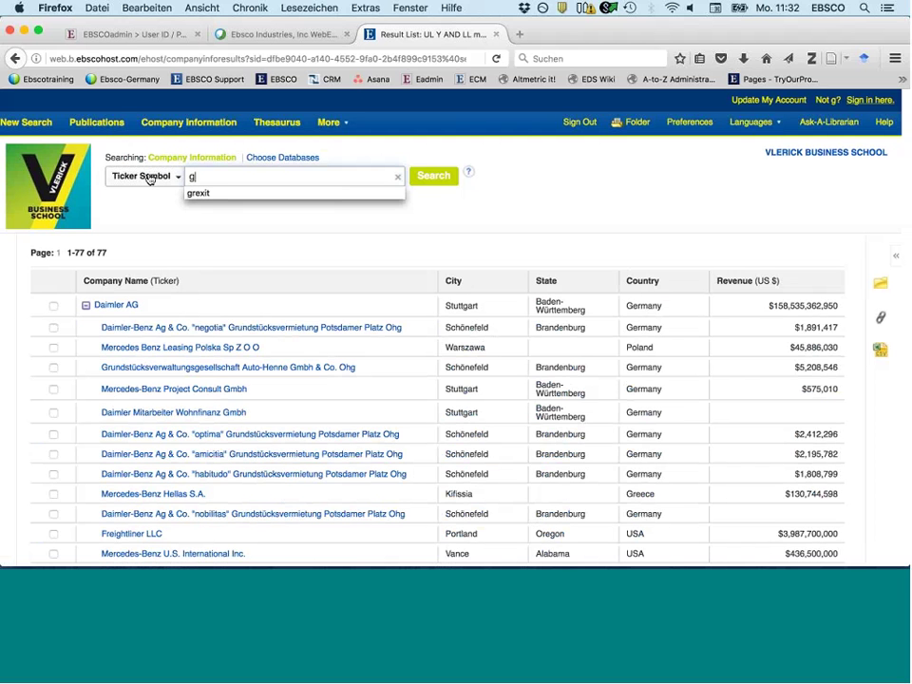
left_click(434, 178)
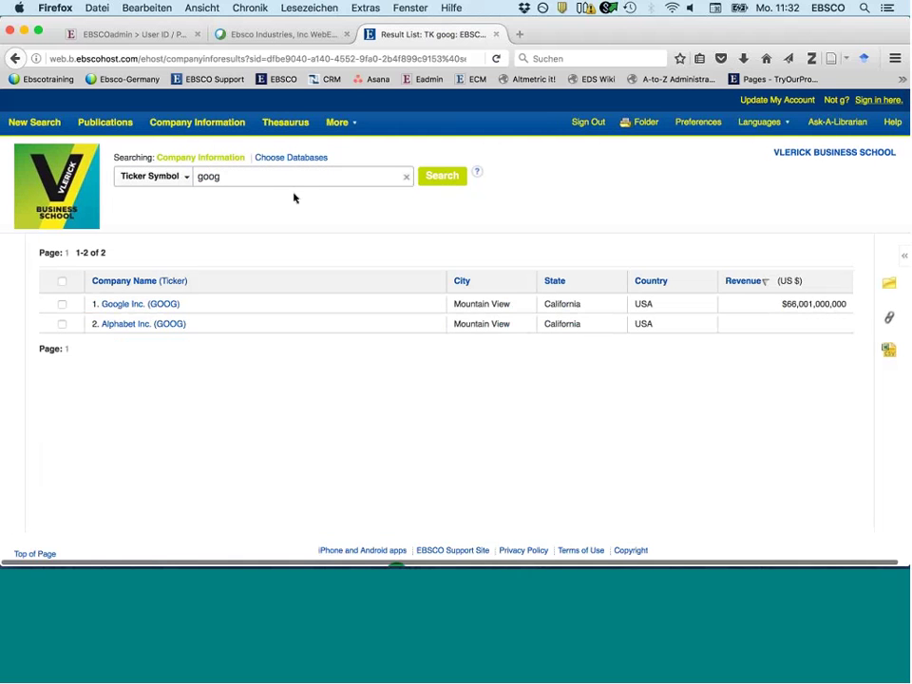
left_click(112, 327)
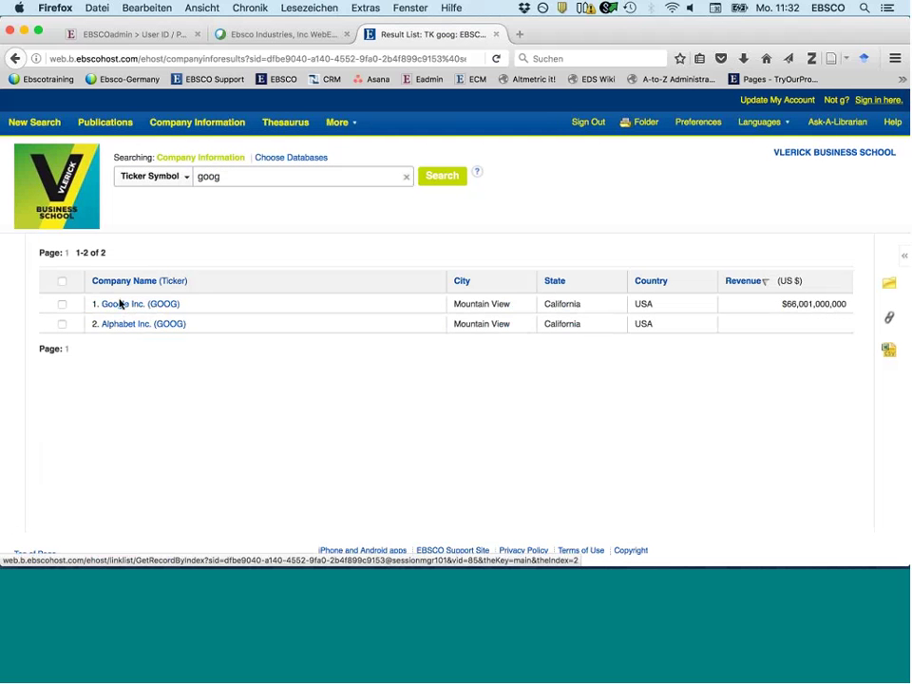
left_click(107, 328)
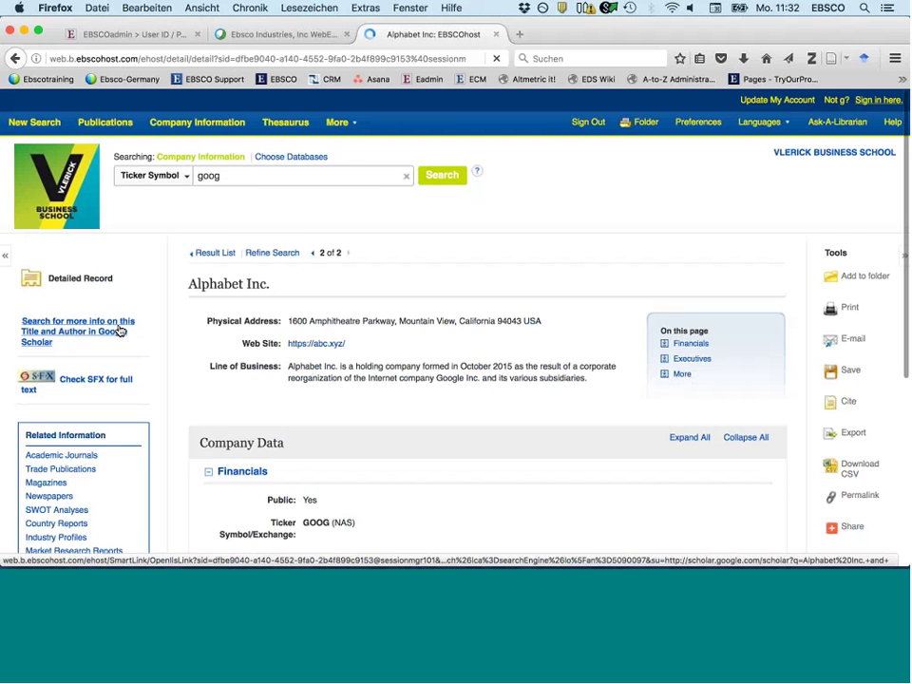
scroll(119, 330, "down", 1)
scroll(172, 284, "down", 2)
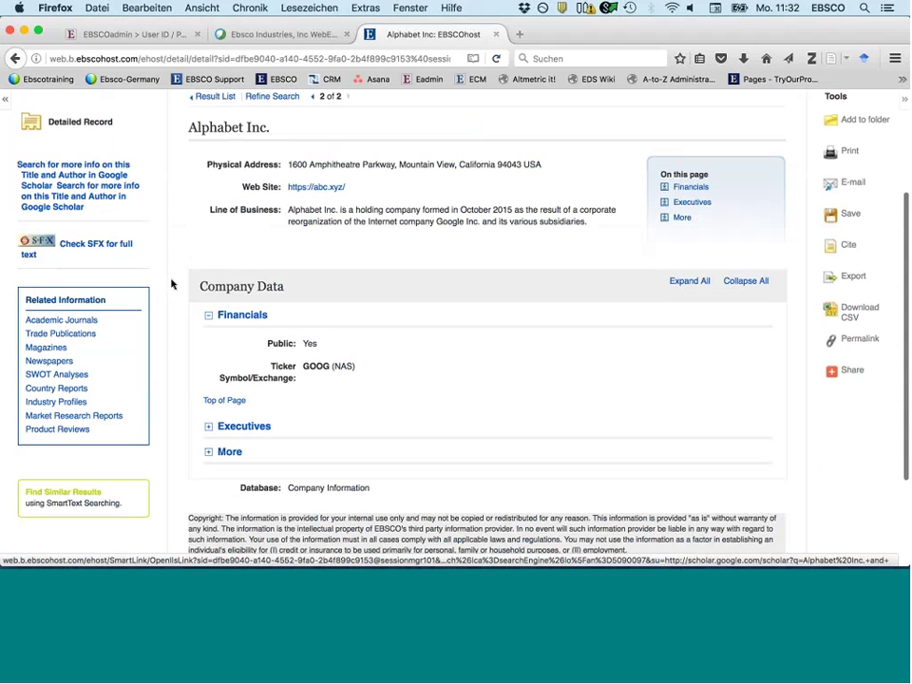
scroll(95, 300, "down", 1)
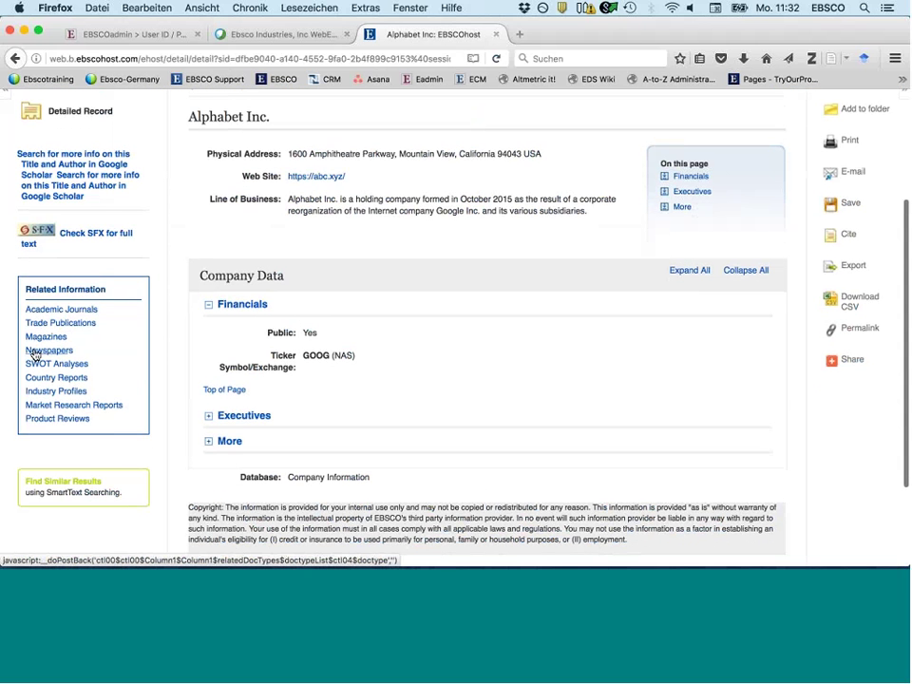
- Open the 510 Alphabet Inc. newspaper articles and scroll down to the Company facet
left_click(38, 352)
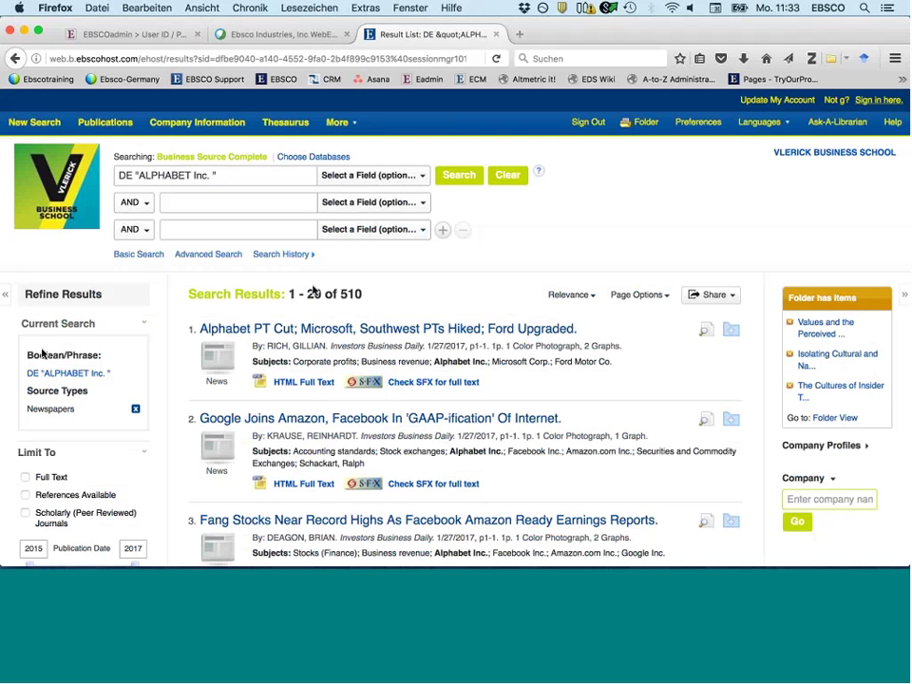
scroll(437, 361, "down", 1)
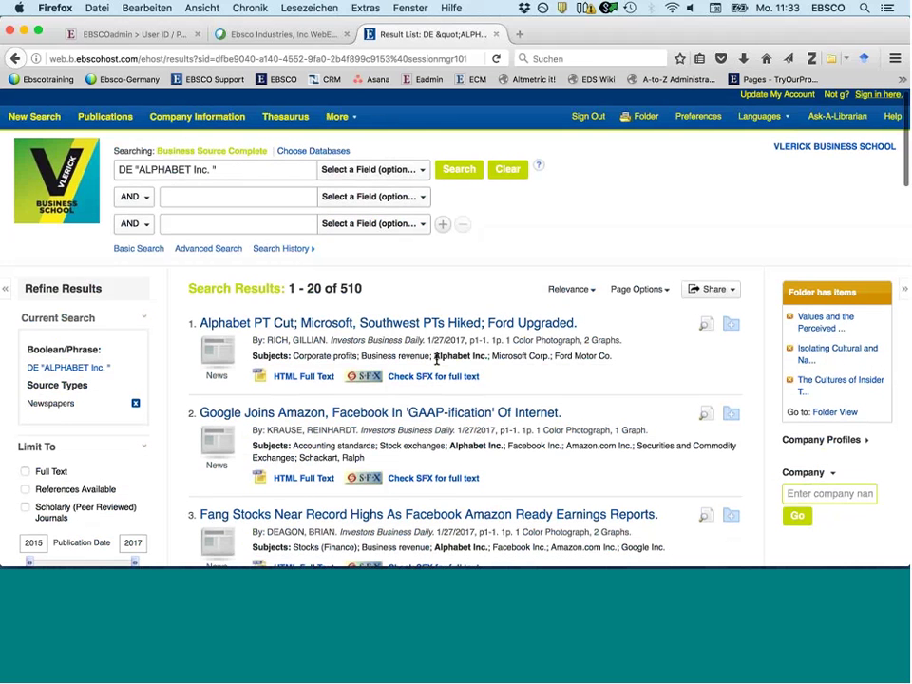
scroll(437, 359, "down", 2)
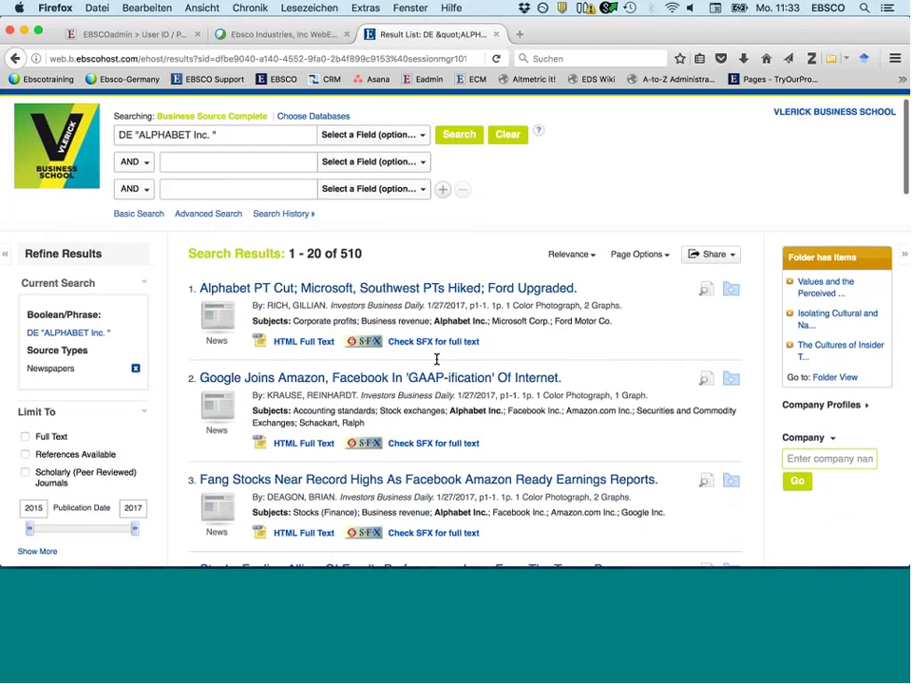
scroll(437, 359, "down", 5)
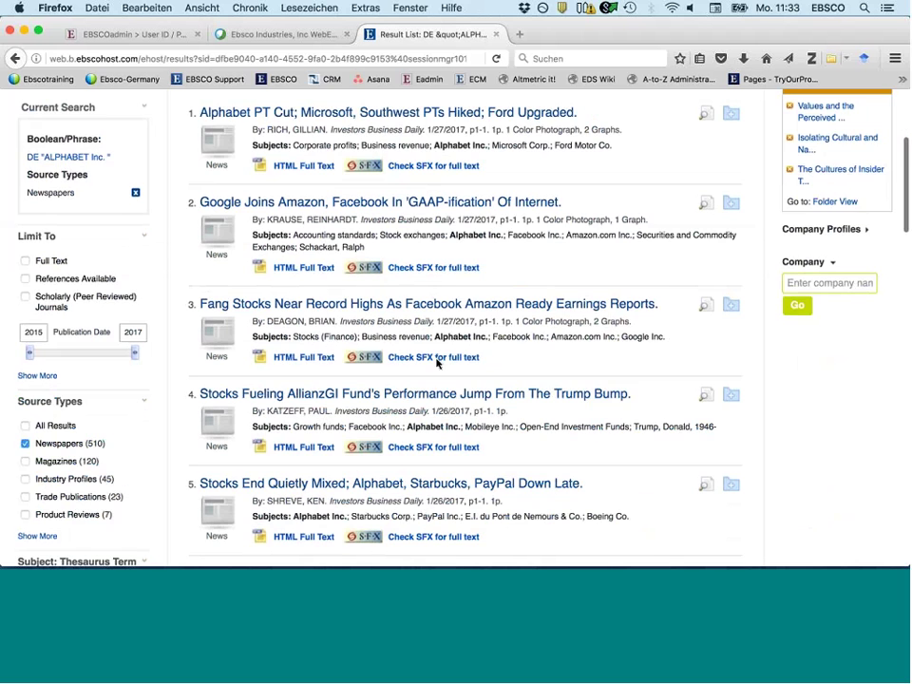
scroll(437, 362, "up", 6)
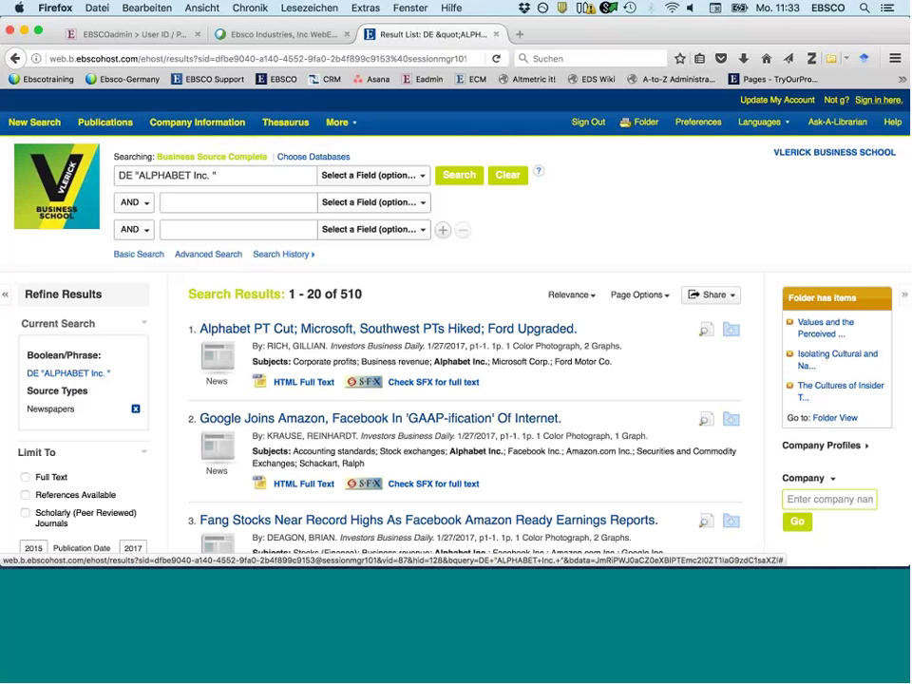
scroll(127, 515, "down", 1)
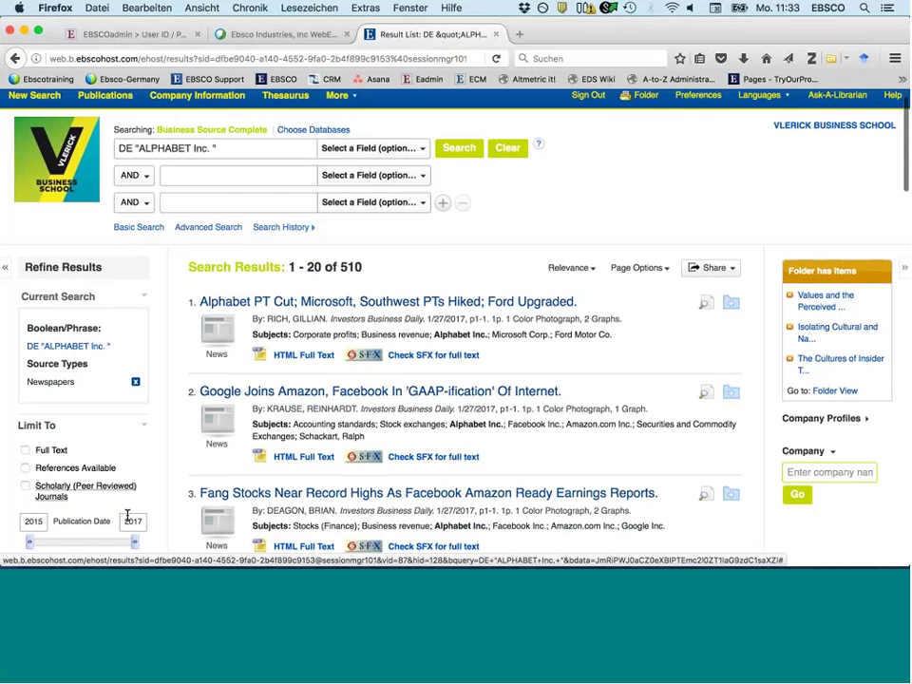
scroll(127, 516, "down", 5)
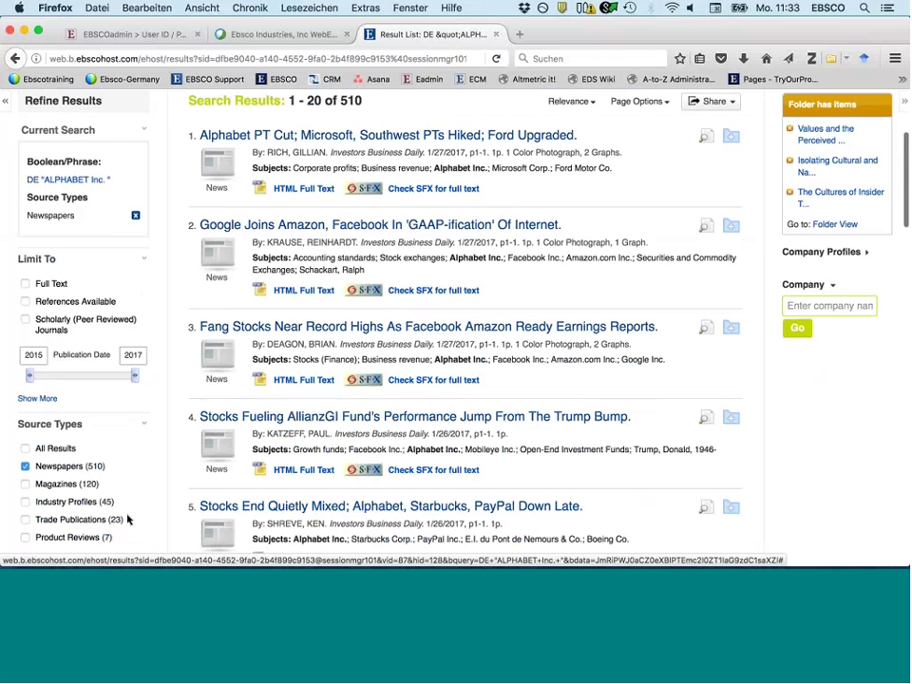
scroll(127, 518, "down", 2)
scroll(101, 446, "down", 9)
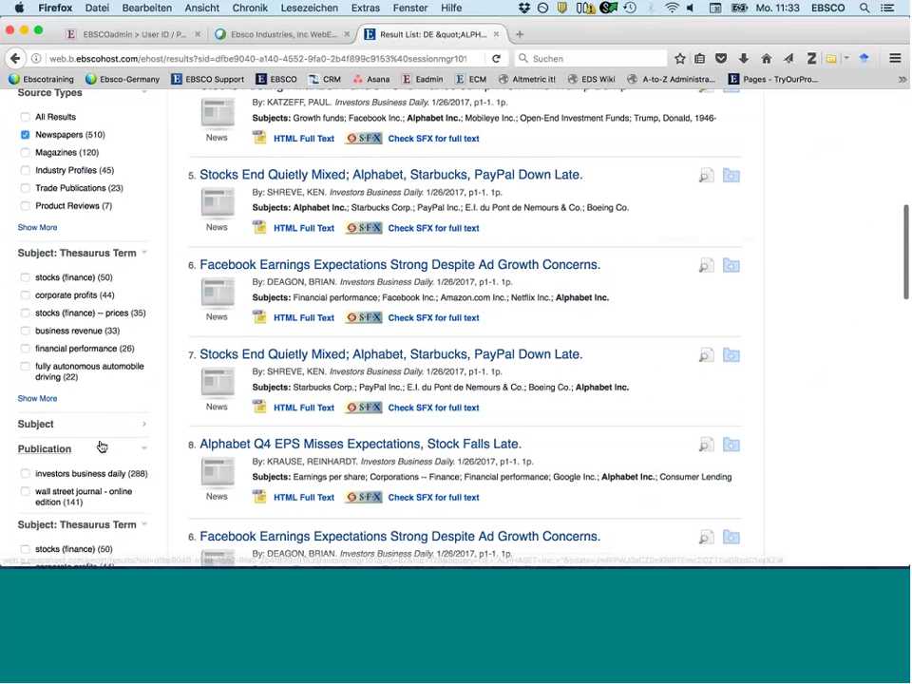
scroll(101, 447, "down", 6)
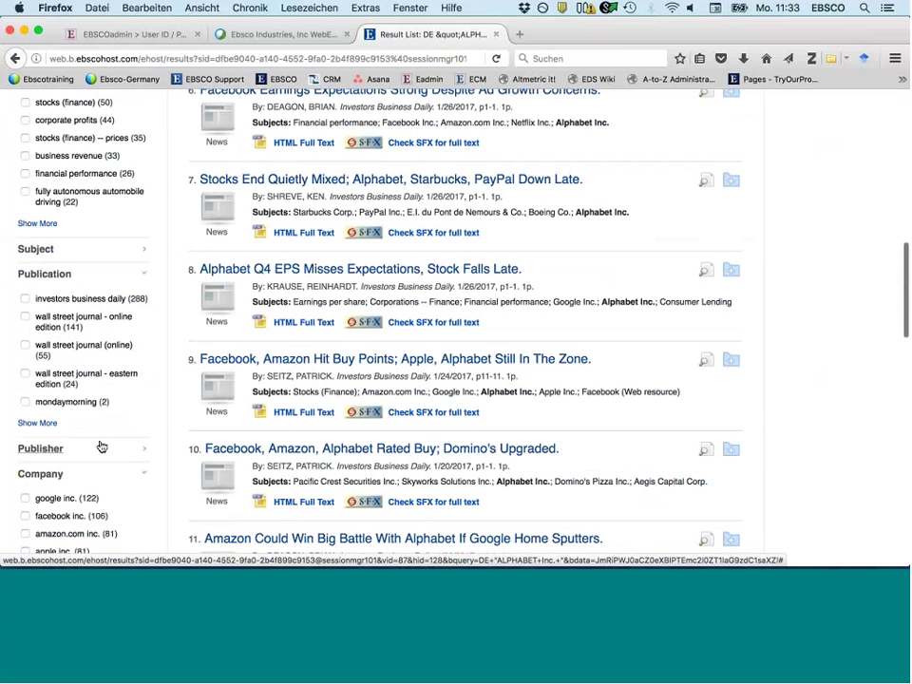
scroll(26, 469, "down", 3)
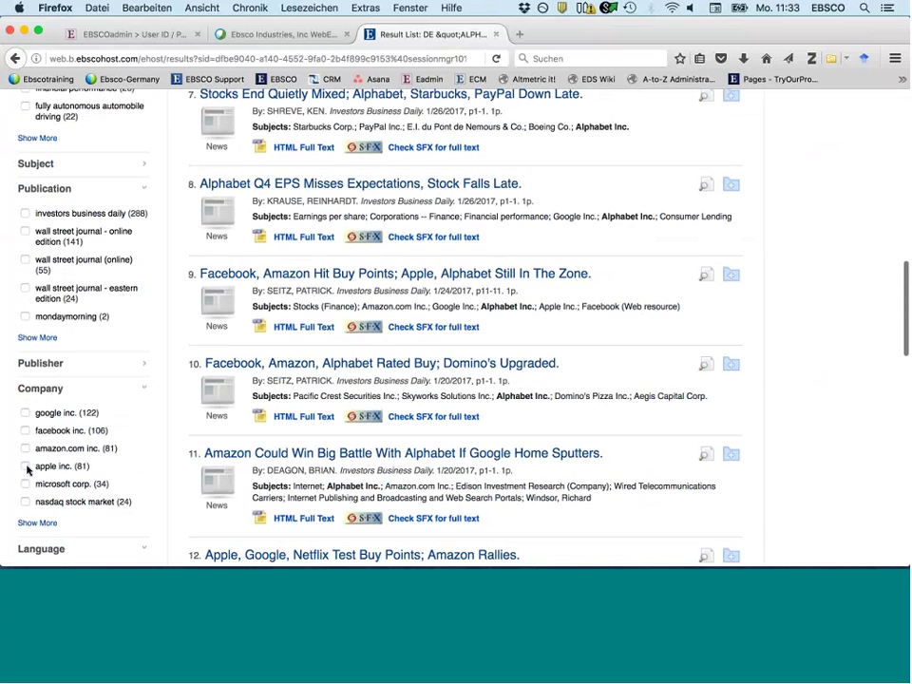
- Filter by company apple inc. and source type Magazines, leaving 11 results
left_click(26, 466)
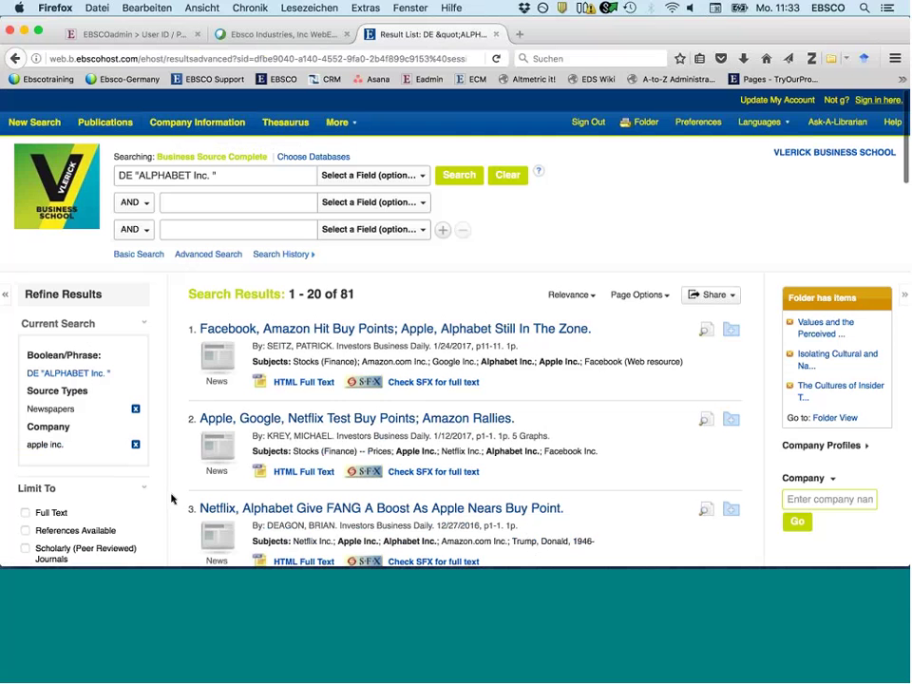
scroll(172, 496, "down", 1)
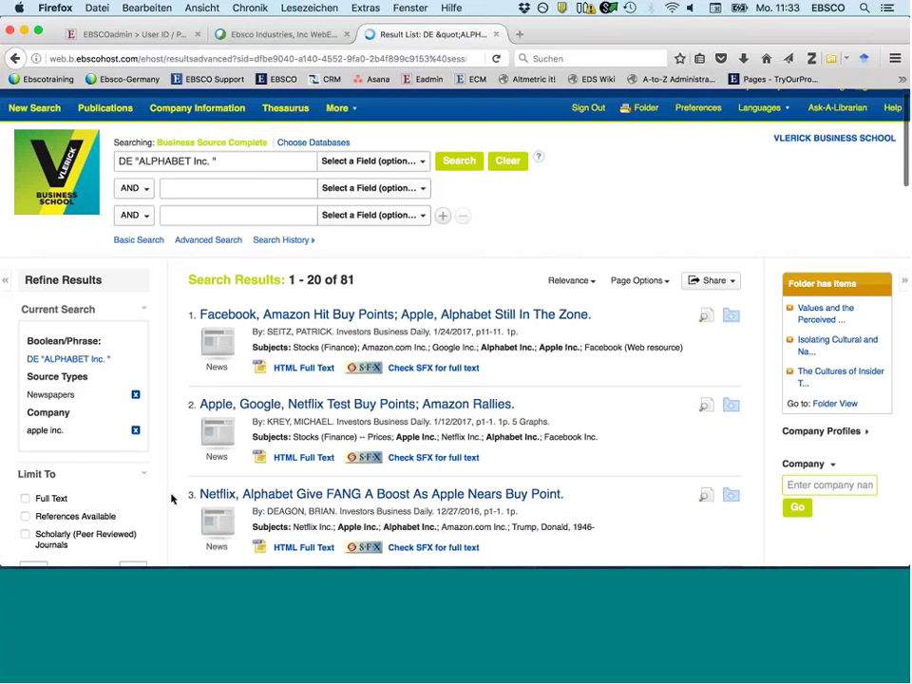
scroll(172, 496, "down", 3)
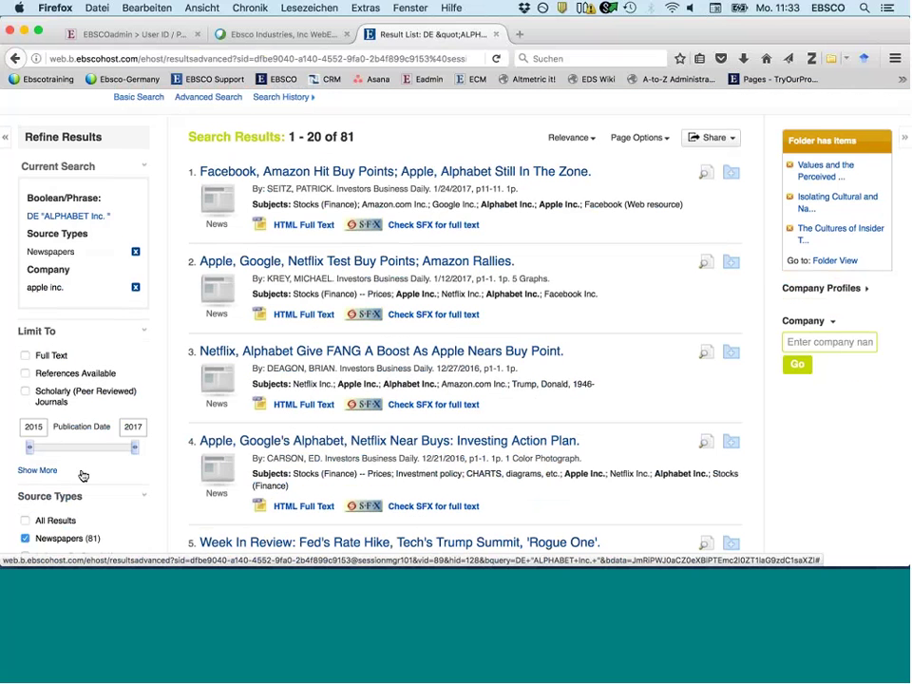
scroll(111, 500, "down", 1)
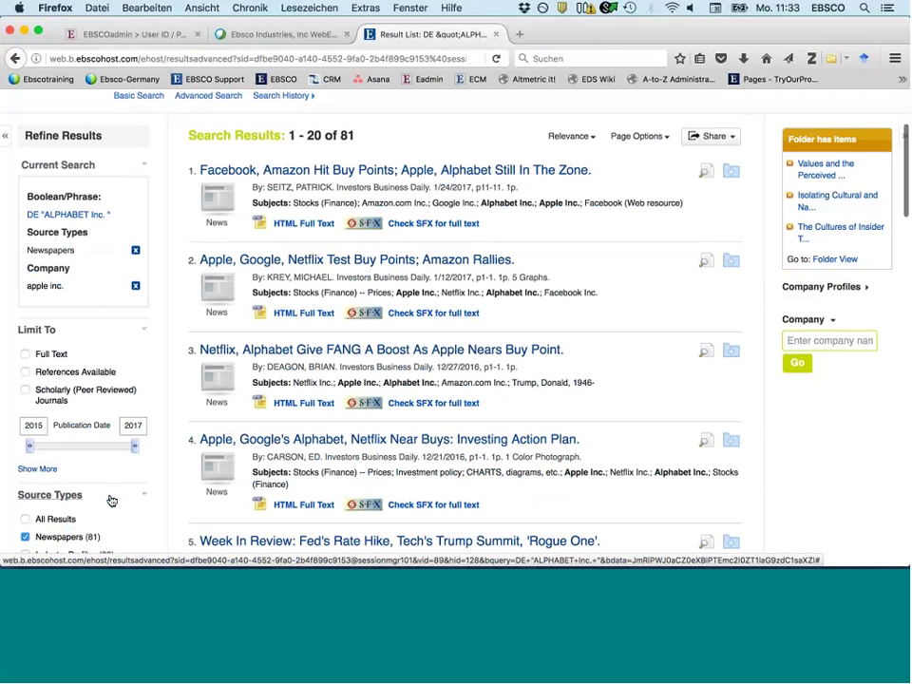
scroll(111, 501, "down", 2)
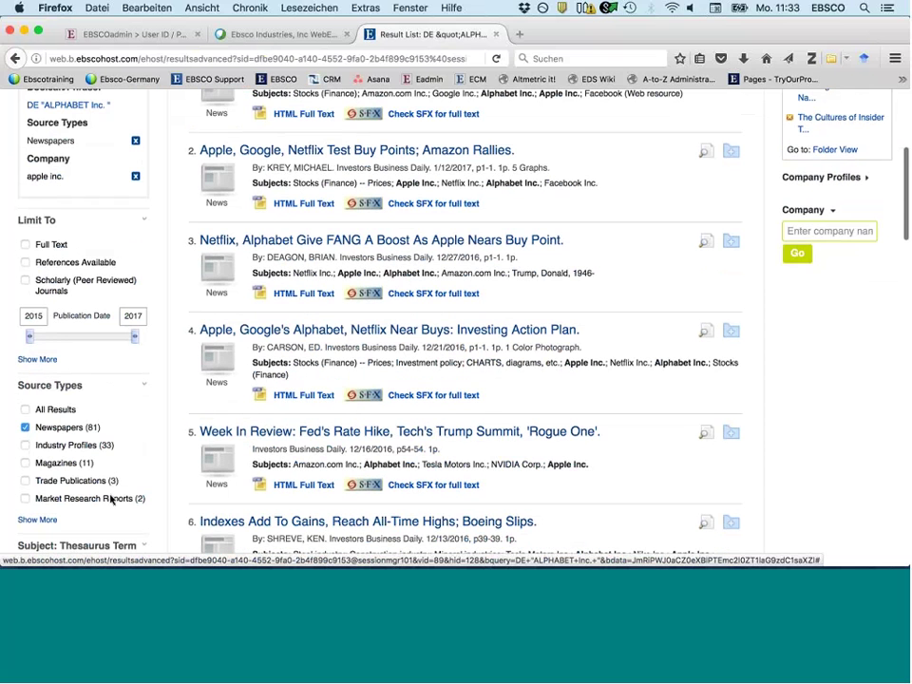
scroll(111, 501, "down", 1)
left_click(53, 424)
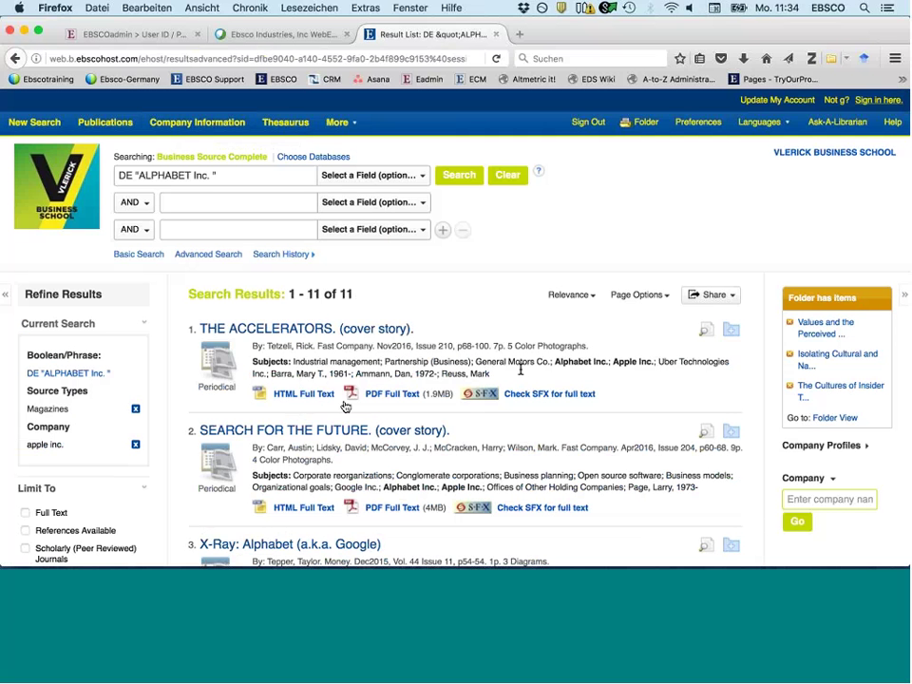
scroll(521, 369, "down", 1)
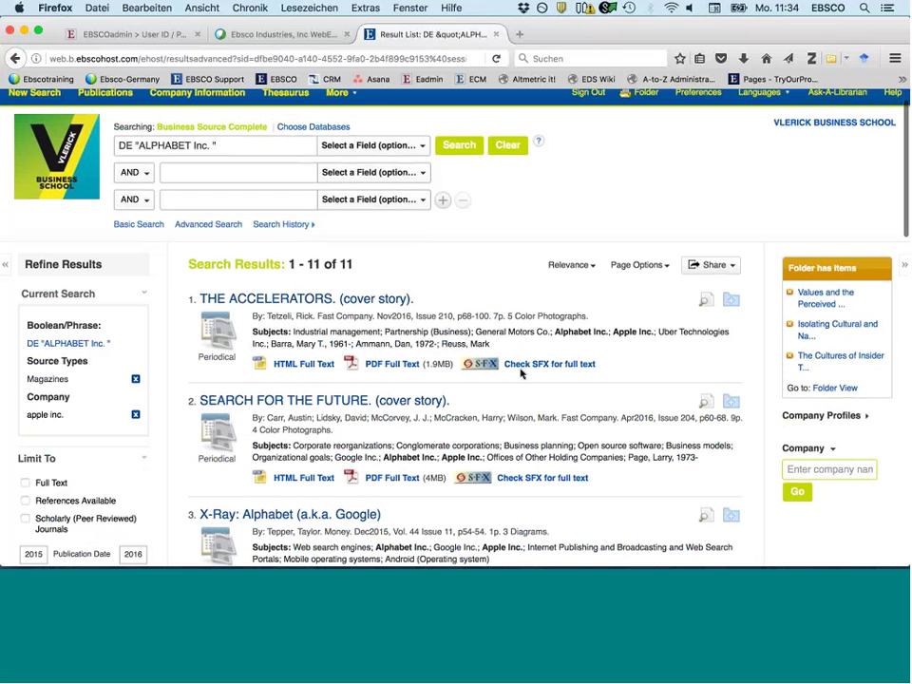
scroll(520, 373, "down", 1)
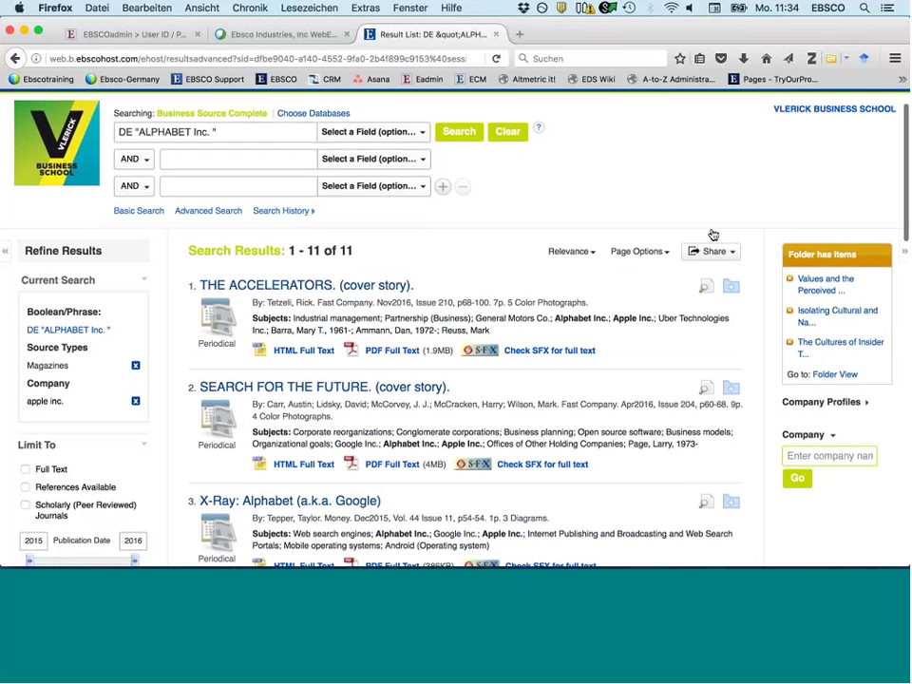
scroll(665, 262, "down", 1)
- Add all 11 results to the assignment 1 folder
mouse_move(710, 231)
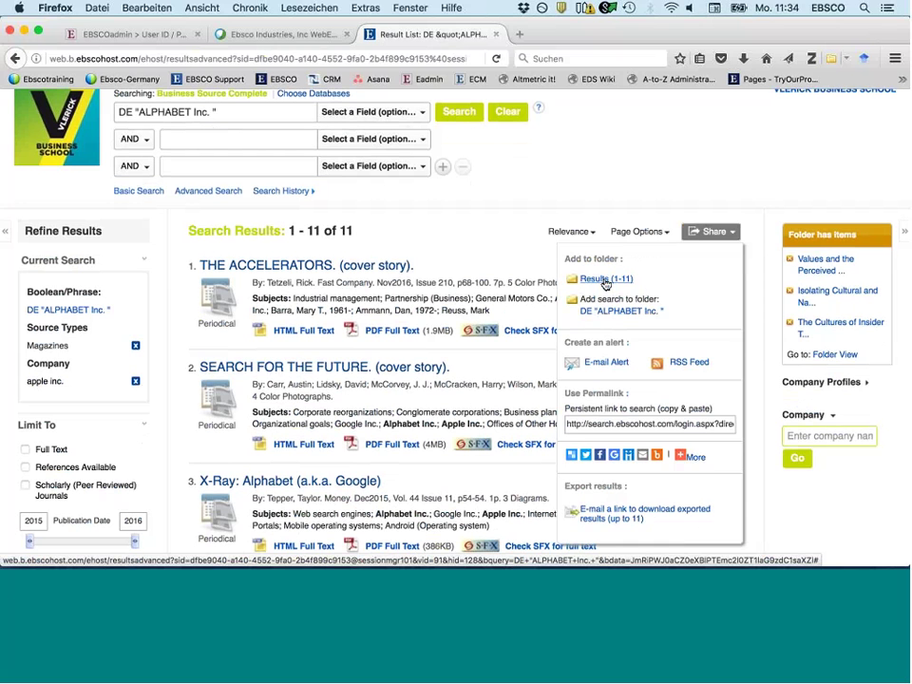
left_click(605, 280)
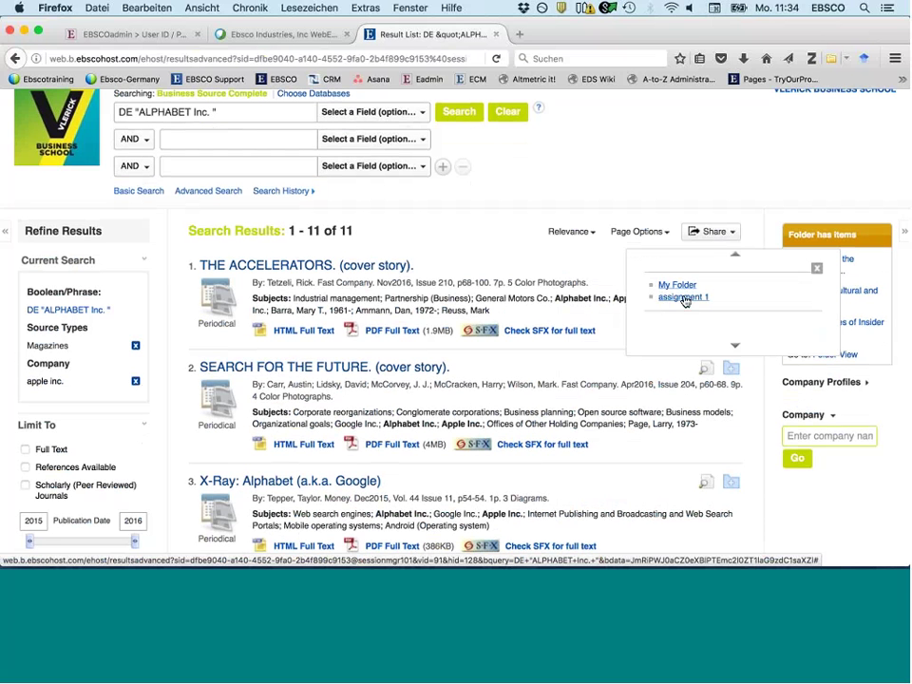
left_click(685, 299)
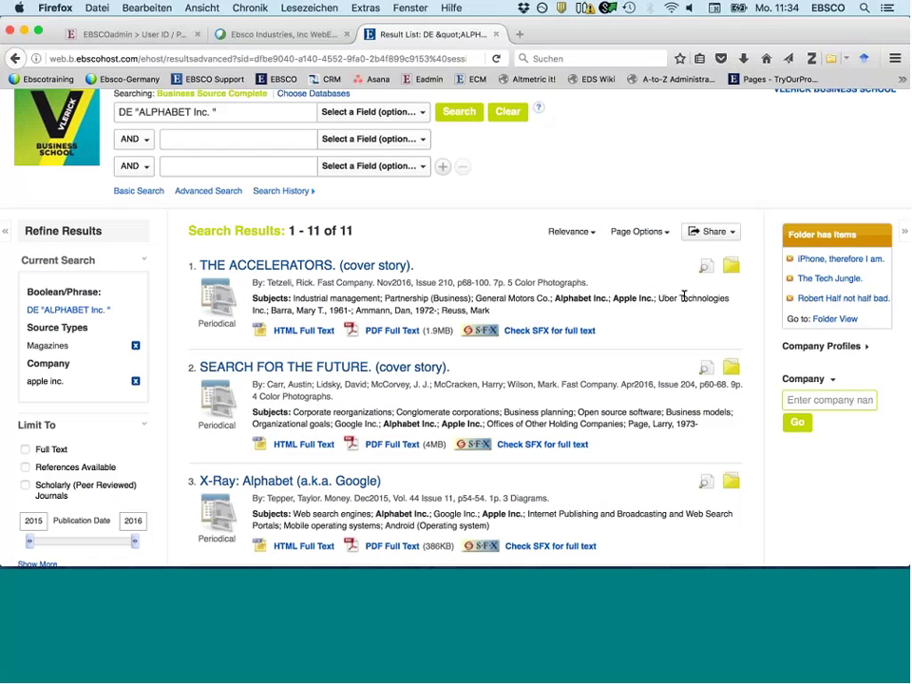
scroll(684, 295, "down", 1)
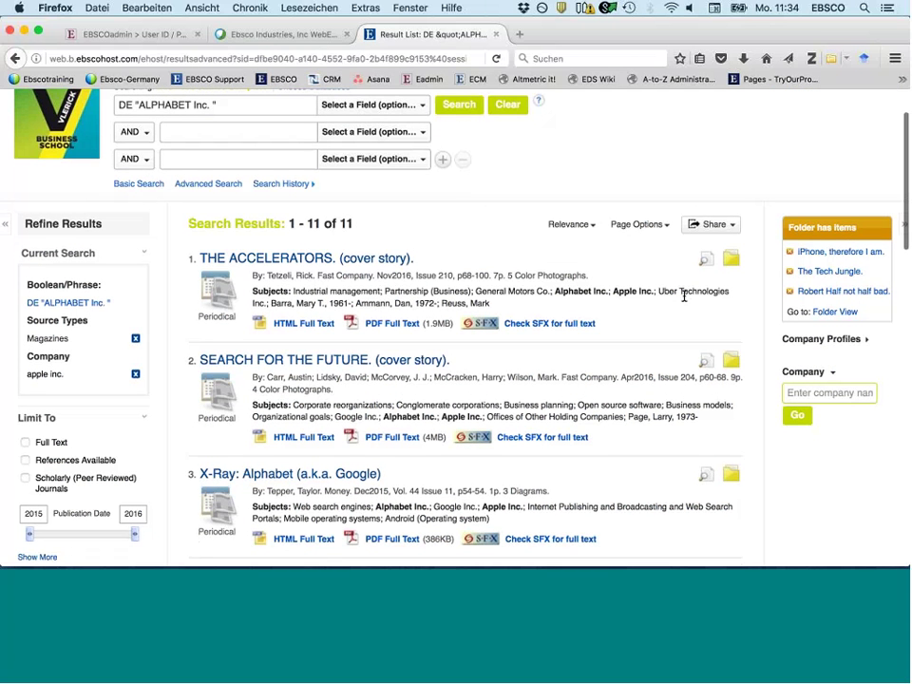
scroll(611, 265, "up", 3)
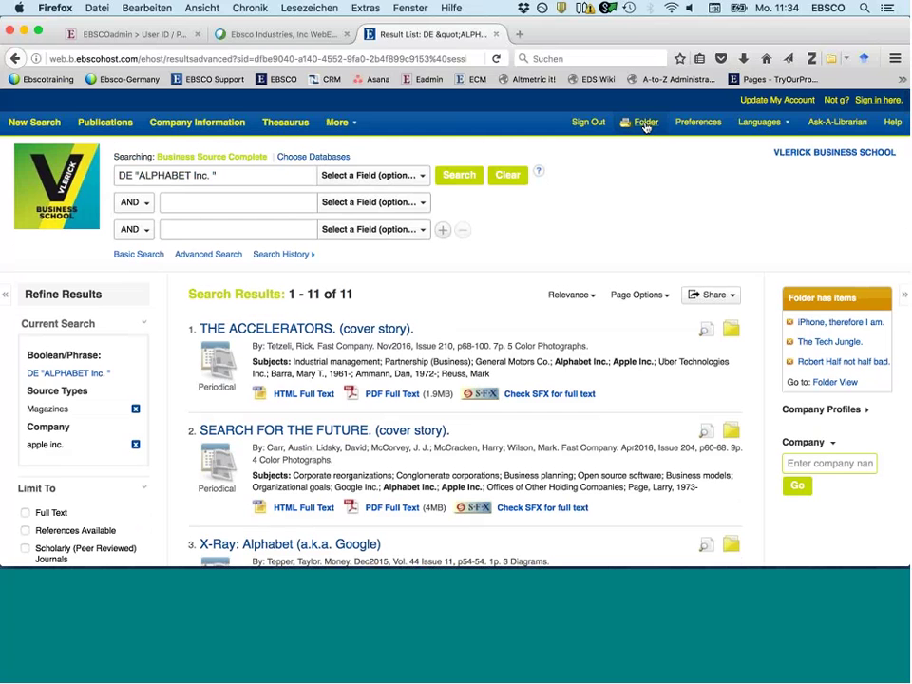
- Open the folder and show the 28 articles saved in assignment 1
left_click(645, 124)
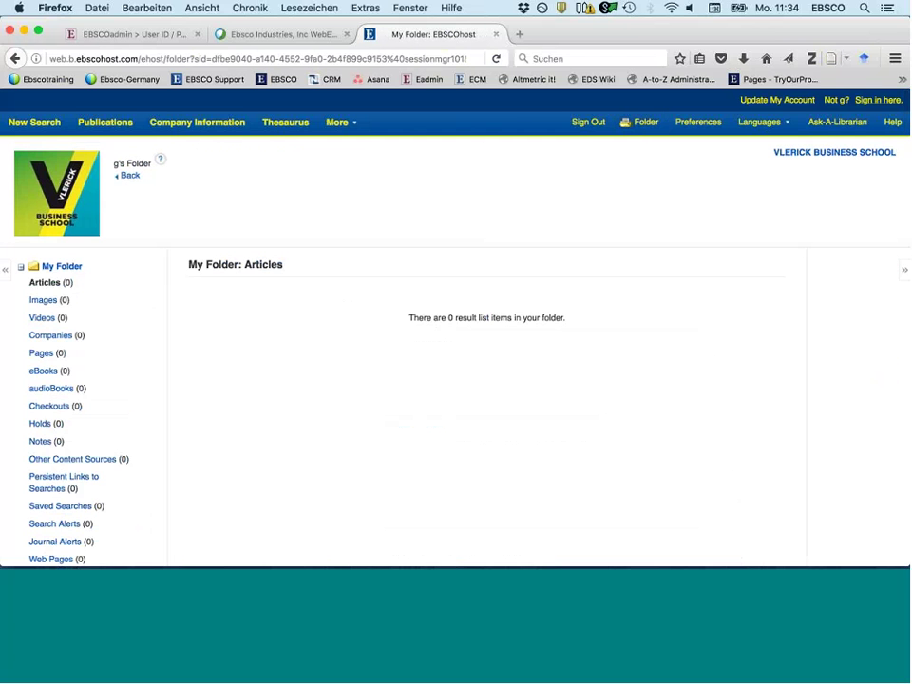
scroll(185, 489, "down", 4)
left_click(72, 425)
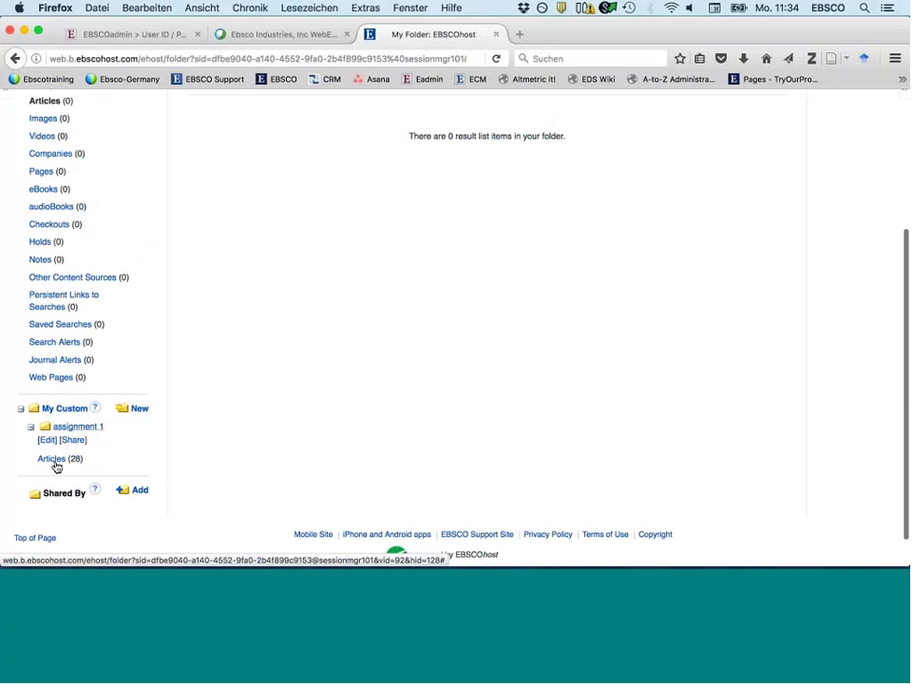
left_click(53, 463)
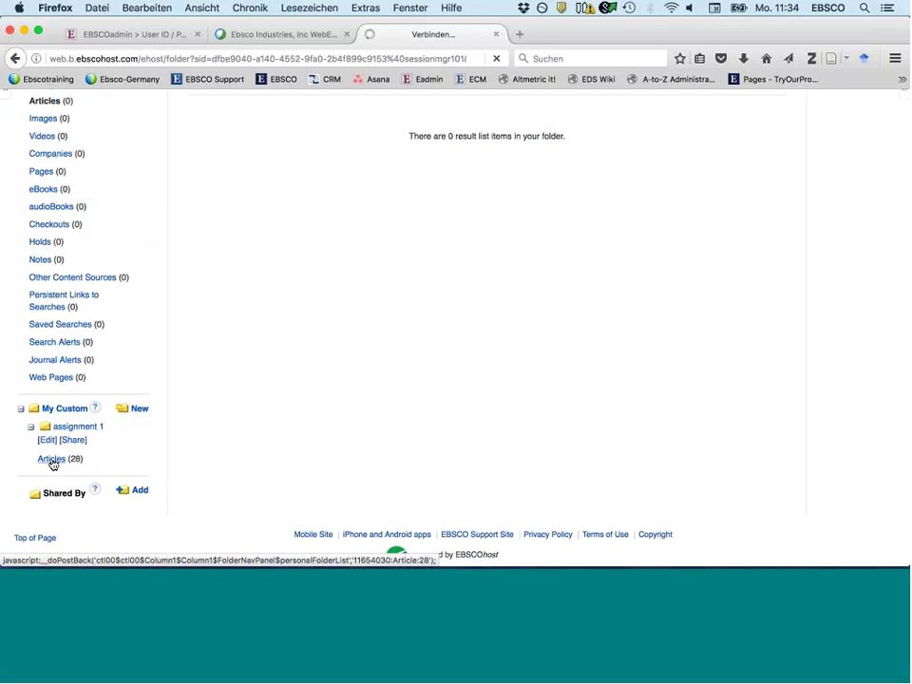
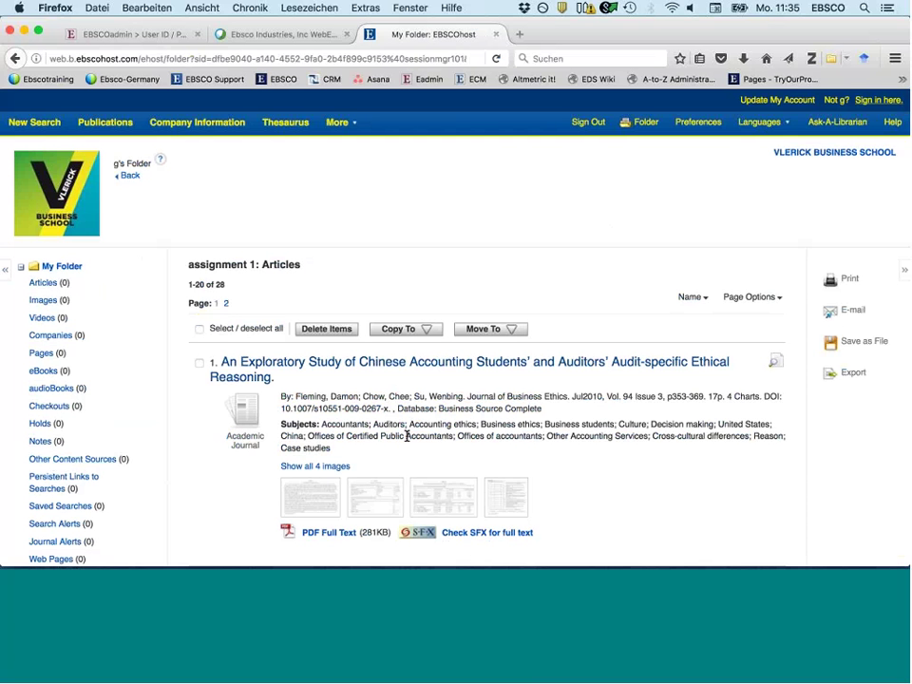
- Start a new Business Source Complete search and browse the Select a Field options for the first row
left_click(34, 123)
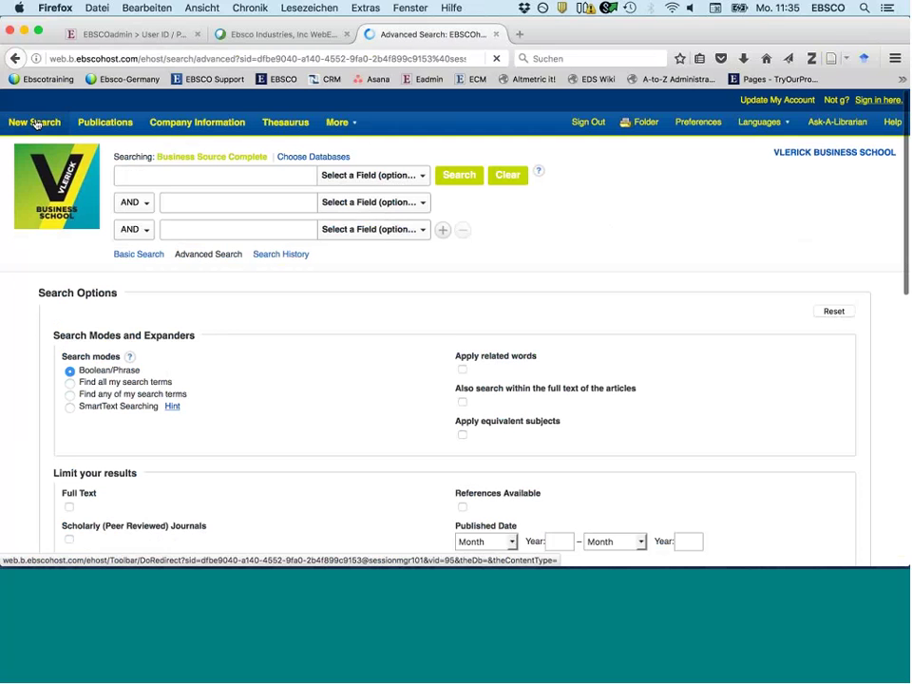
left_click(362, 175)
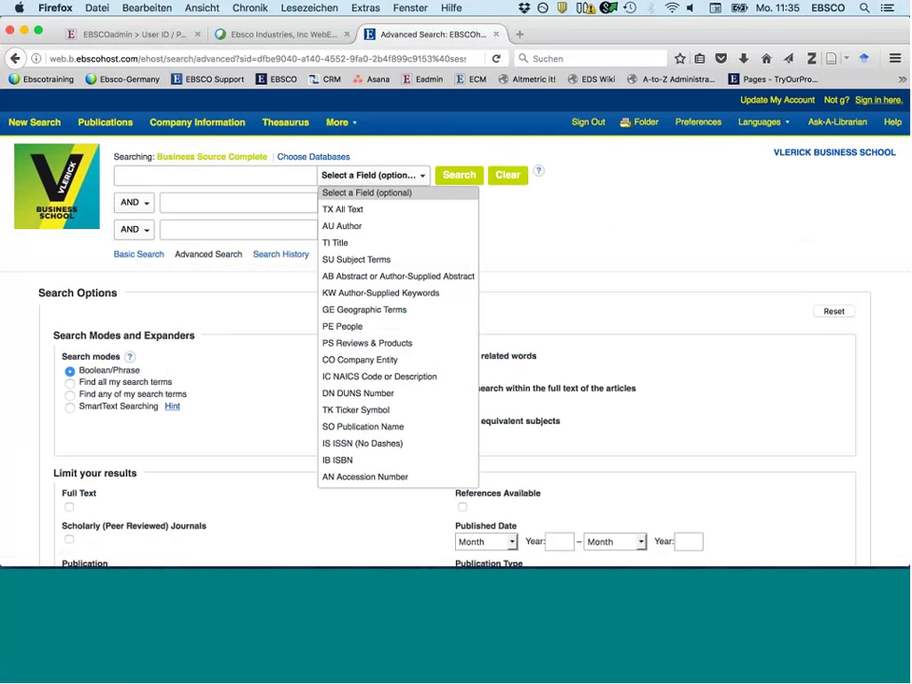
left_click(349, 180)
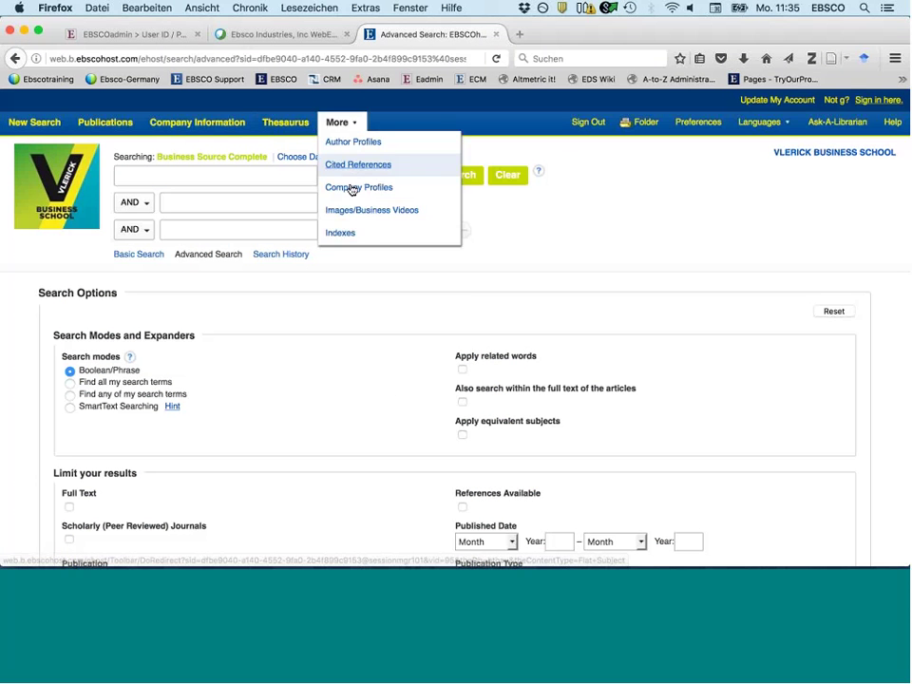
left_click(346, 176)
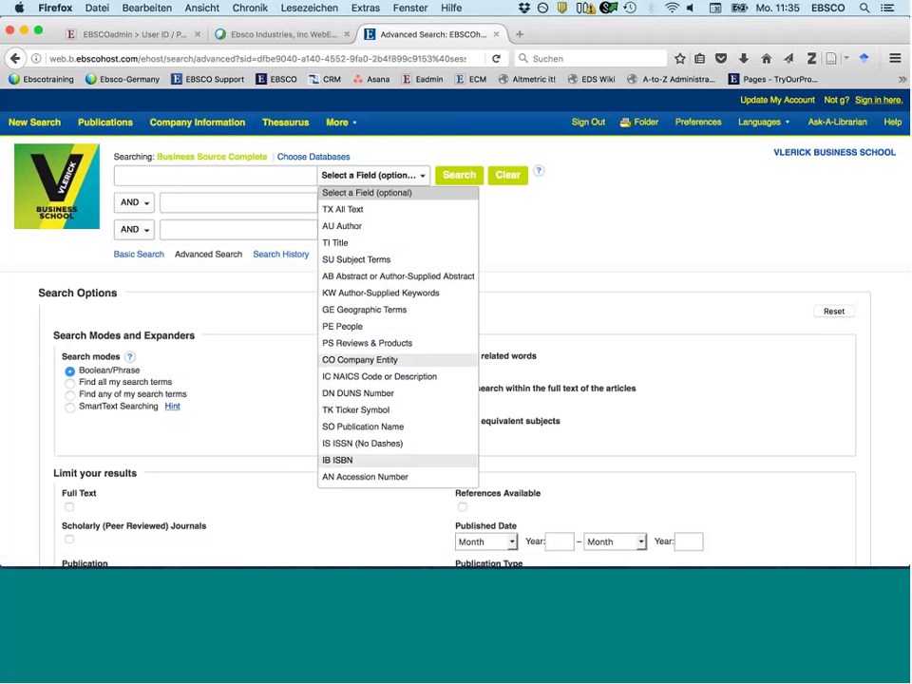
left_click(373, 158)
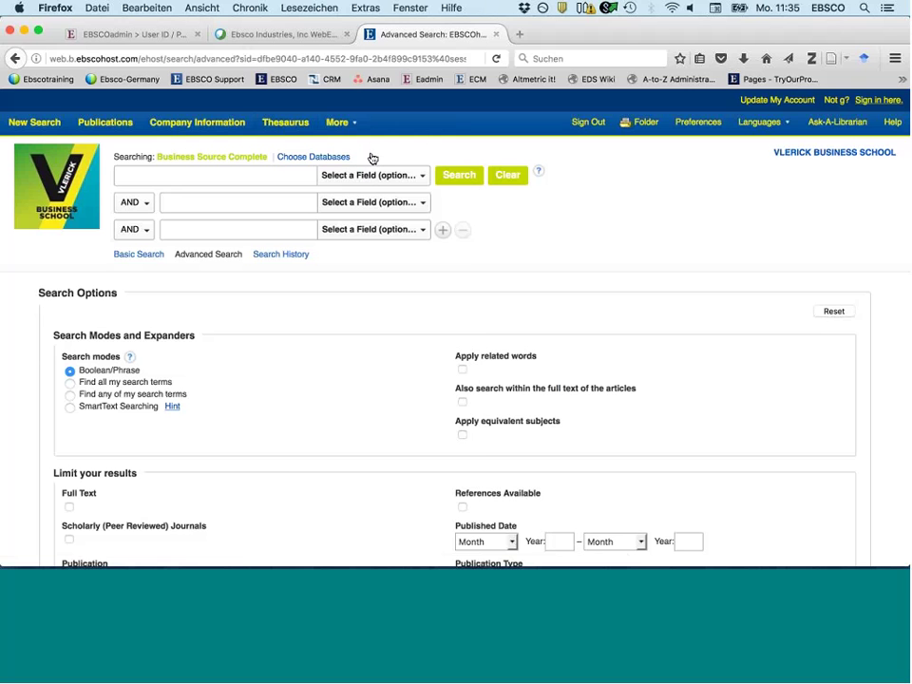
left_click(538, 175)
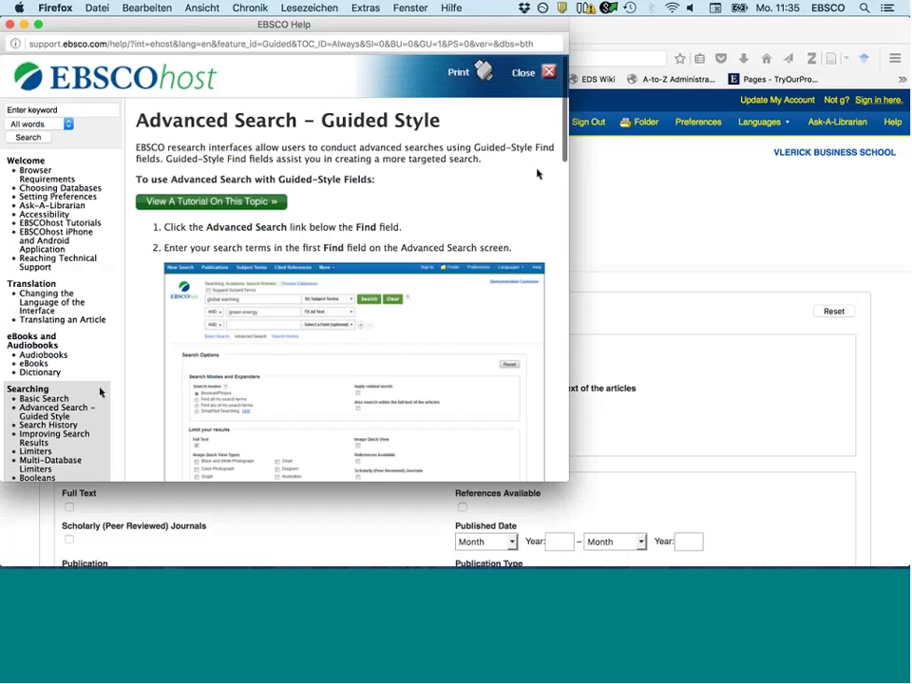
scroll(99, 392, "down", 2)
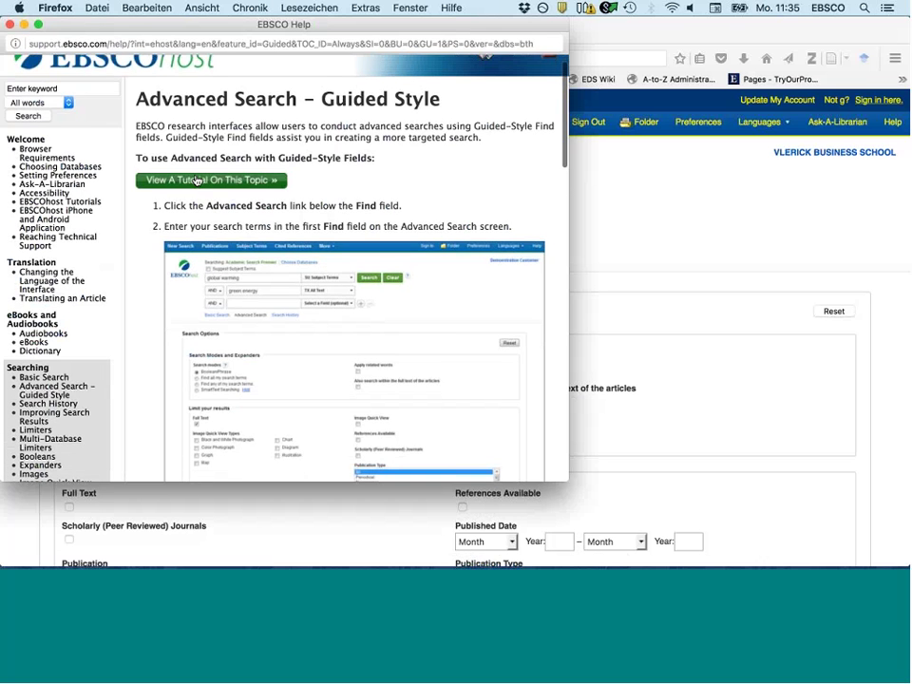
scroll(108, 385, "down", 3)
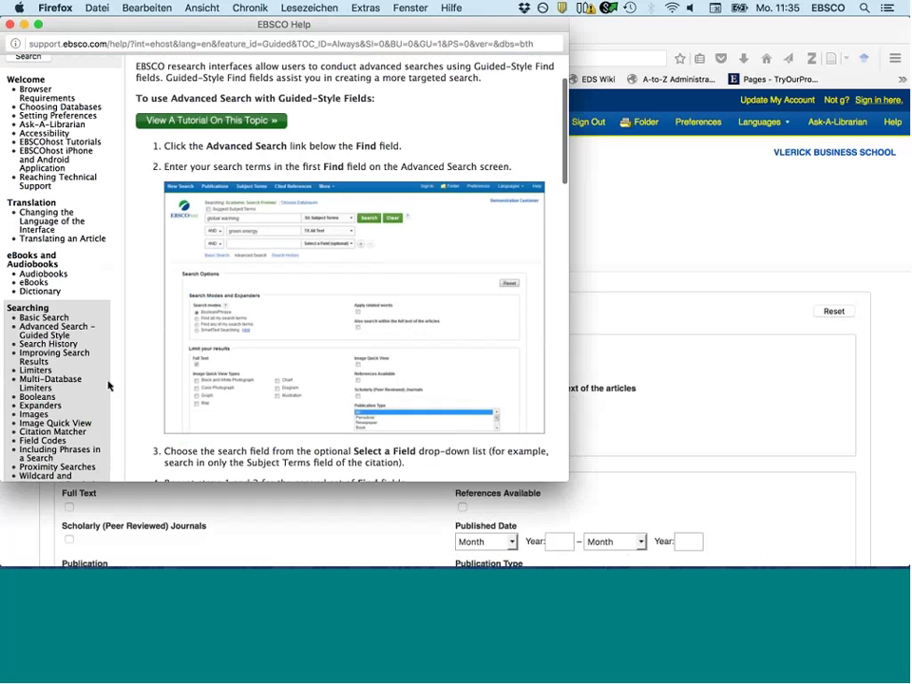
scroll(108, 385, "down", 4)
scroll(47, 470, "down", 1)
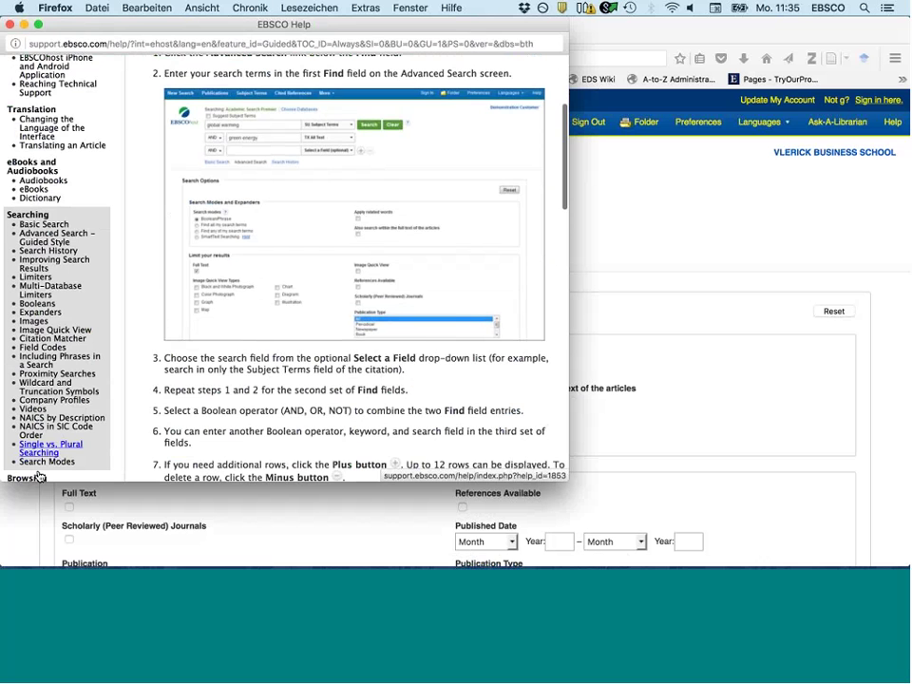
scroll(39, 476, "down", 3)
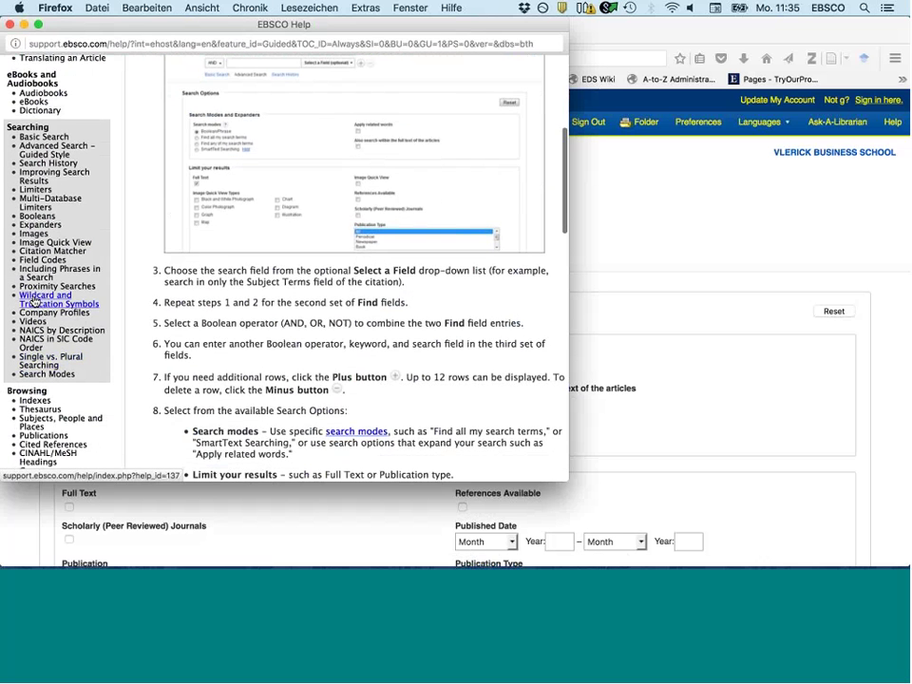
left_click(57, 297)
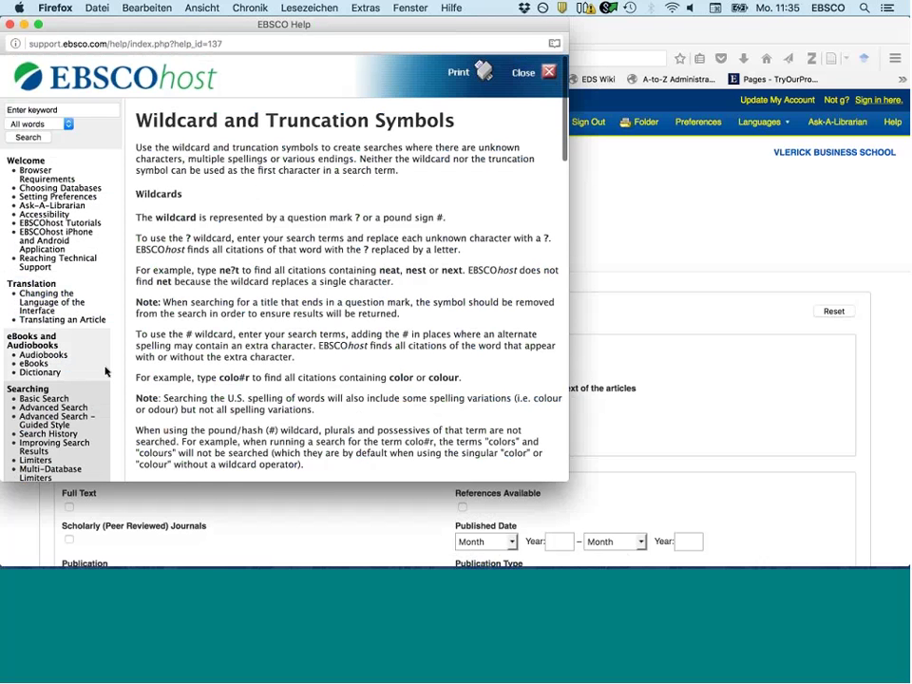
scroll(105, 371, "down", 5)
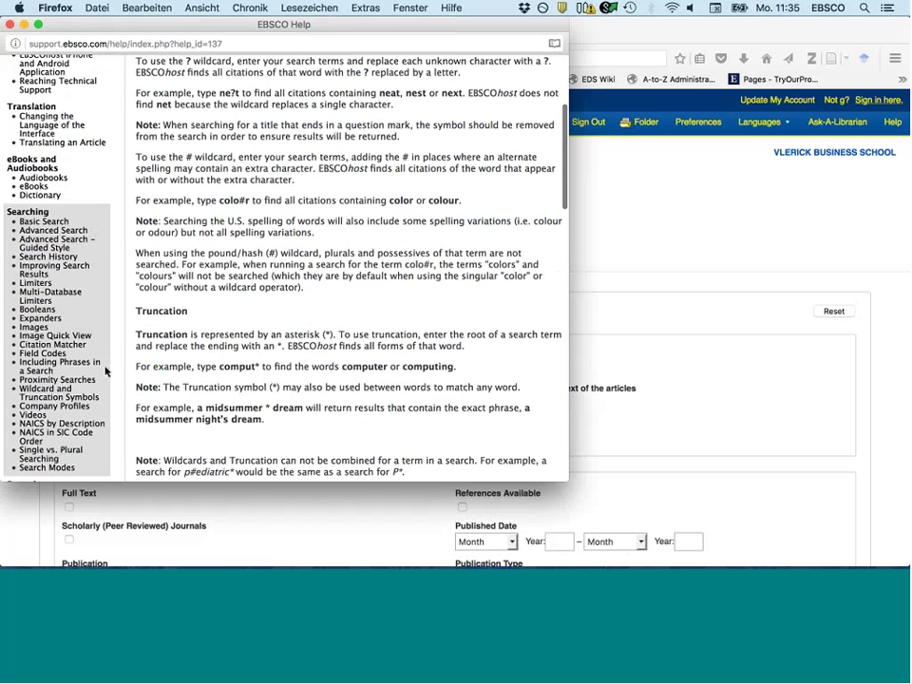
scroll(105, 372, "down", 1)
left_click(71, 358)
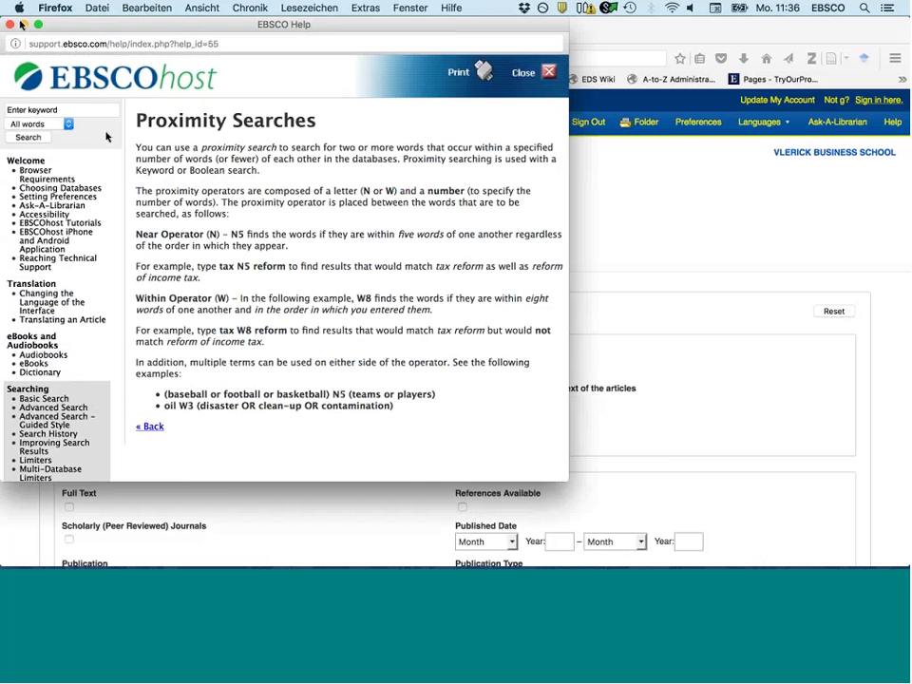
left_click(23, 25)
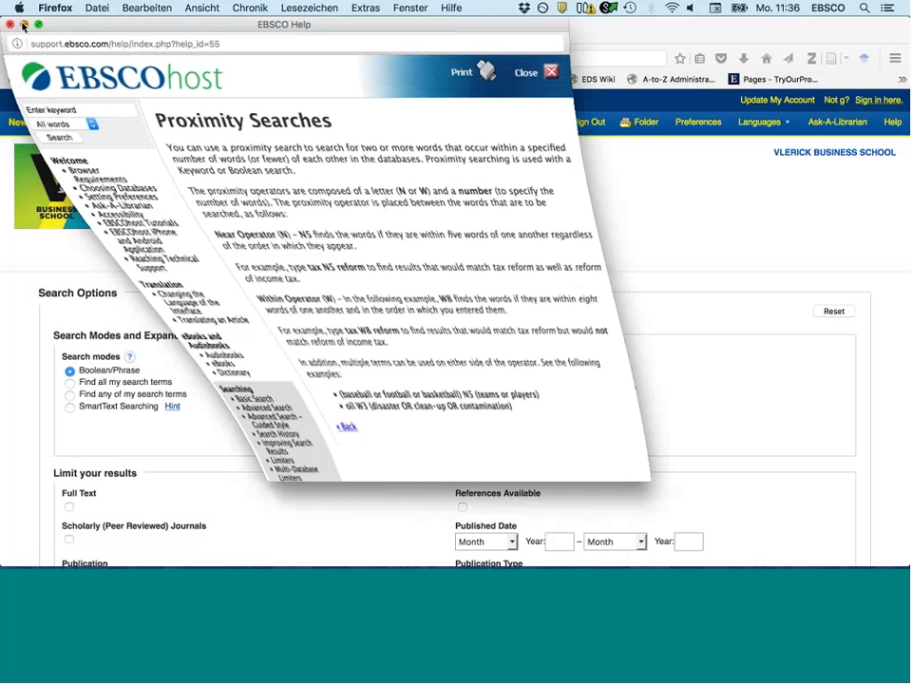
- Search for business N8 ethics in the first Find box
left_click(169, 175)
type("bu")
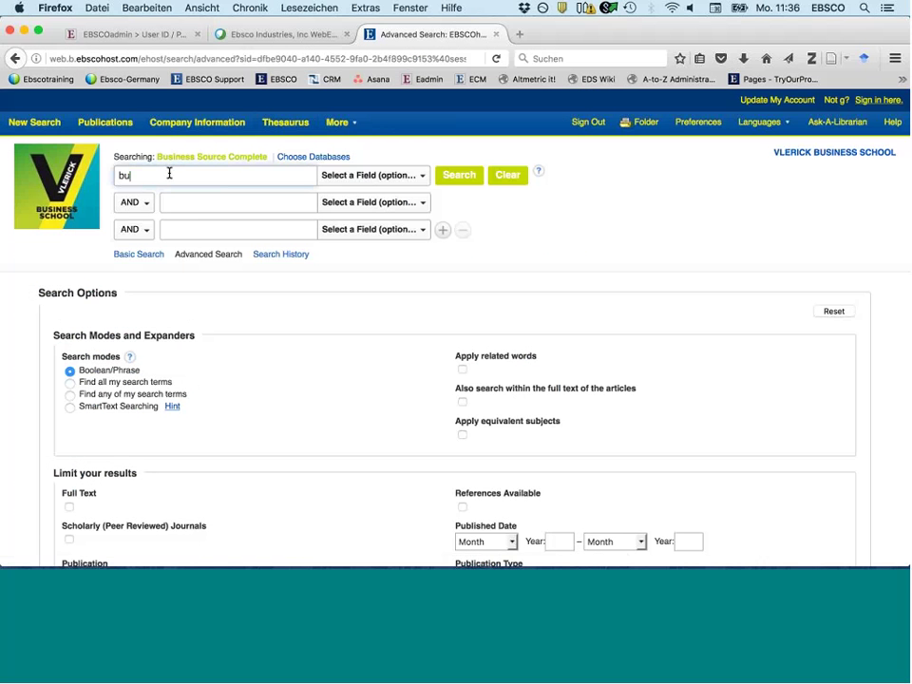
type("e")
key("BackSpace")
type("sine")
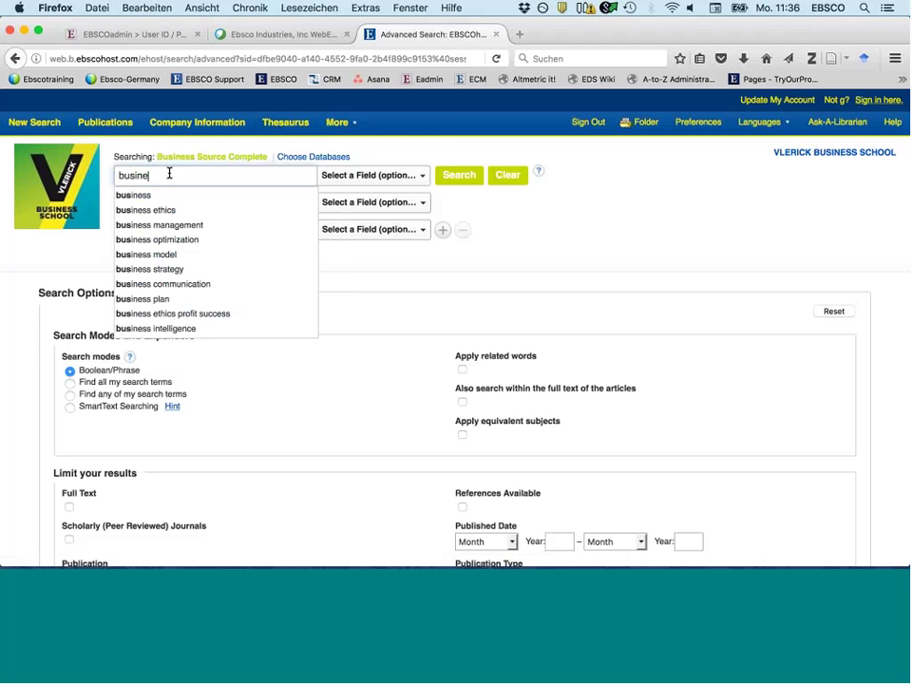
type("ss N5")
type(" e")
type("thi")
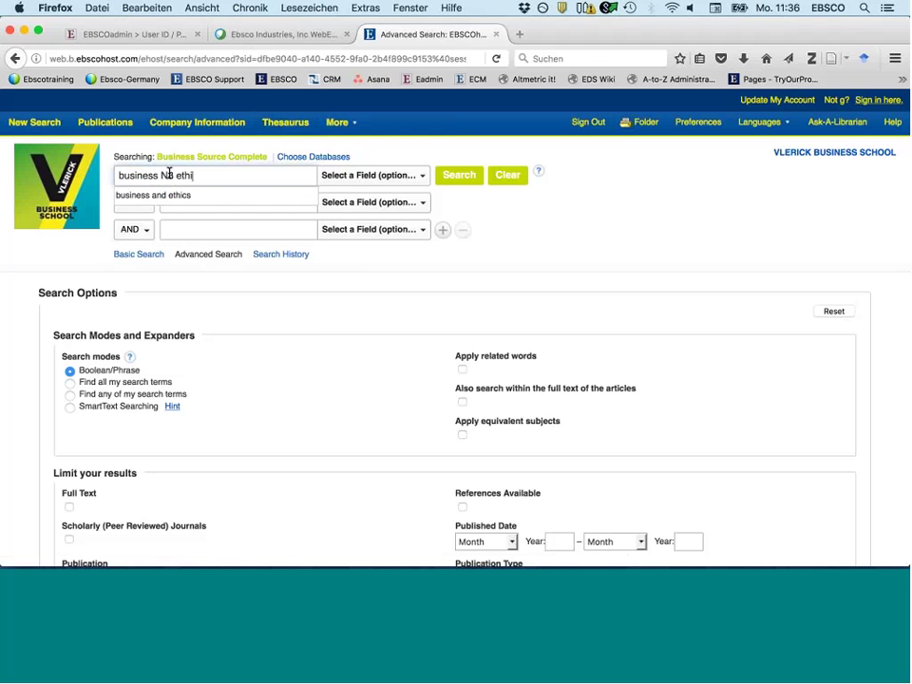
type("cs")
key("Return")
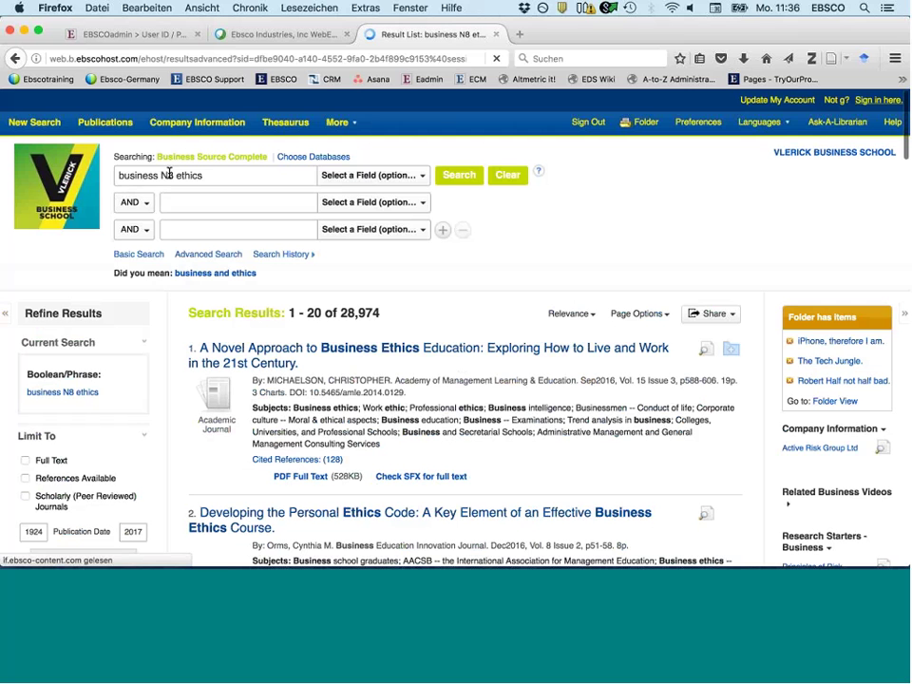
- Tighten the proximity to business N2 ethics and rerun, giving 28,249 results
left_click(170, 176)
key("BackSpace")
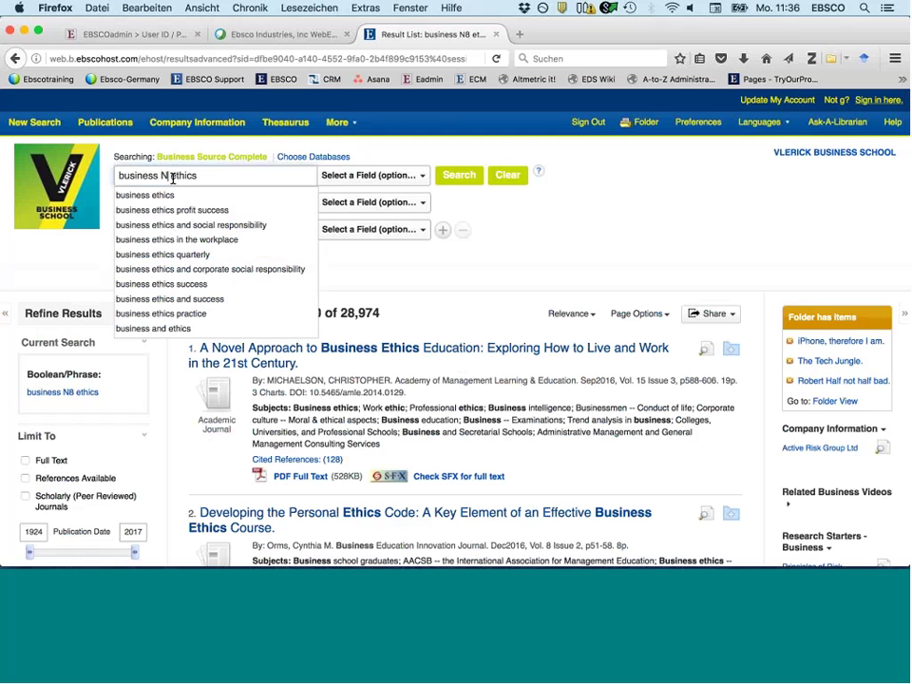
type("&")
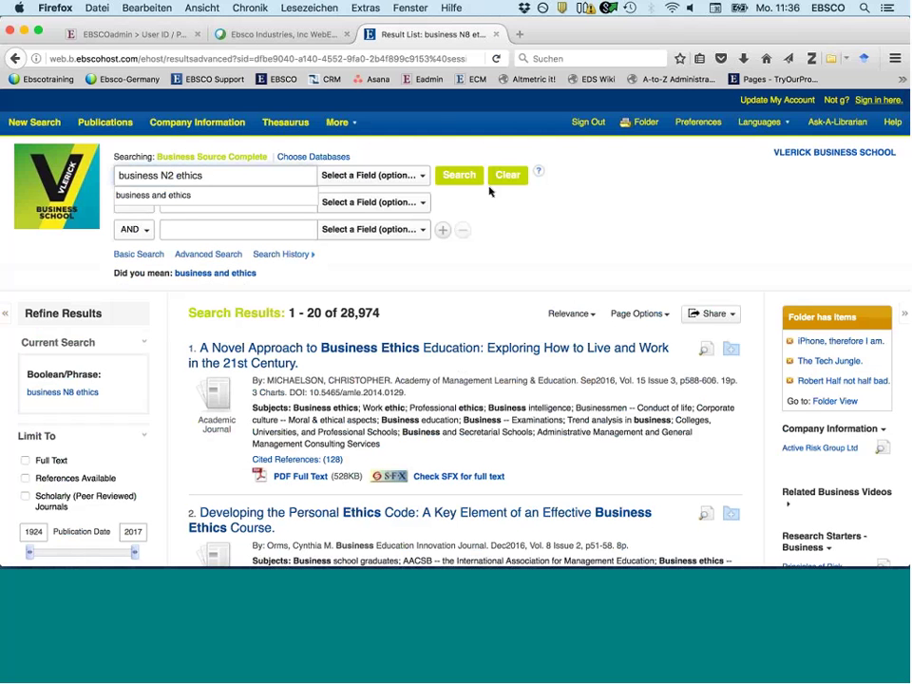
left_click(466, 177)
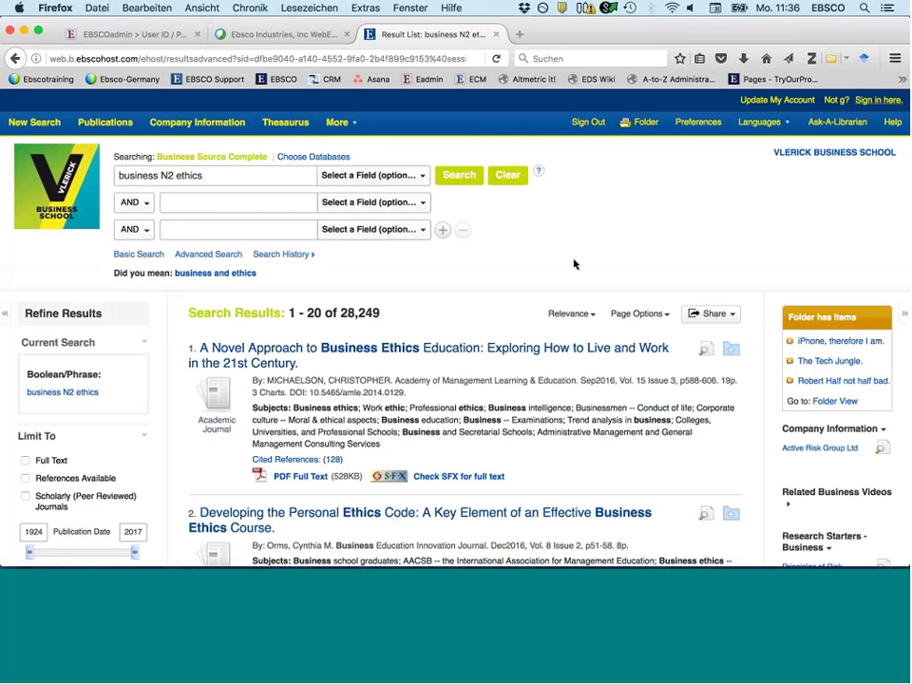
left_click(275, 257)
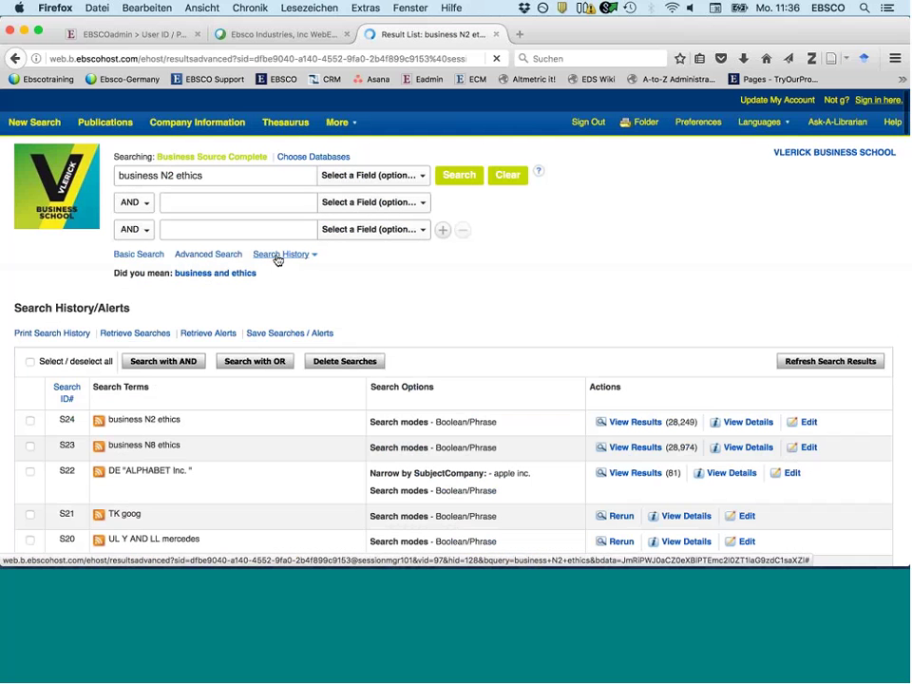
scroll(277, 259, "down", 3)
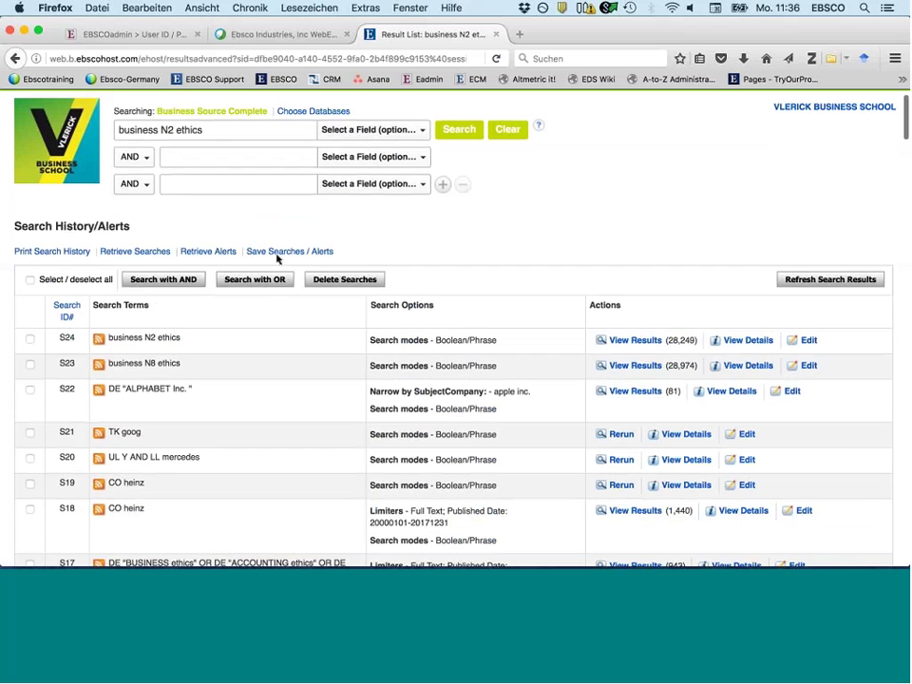
scroll(277, 260, "down", 3)
scroll(278, 259, "down", 3)
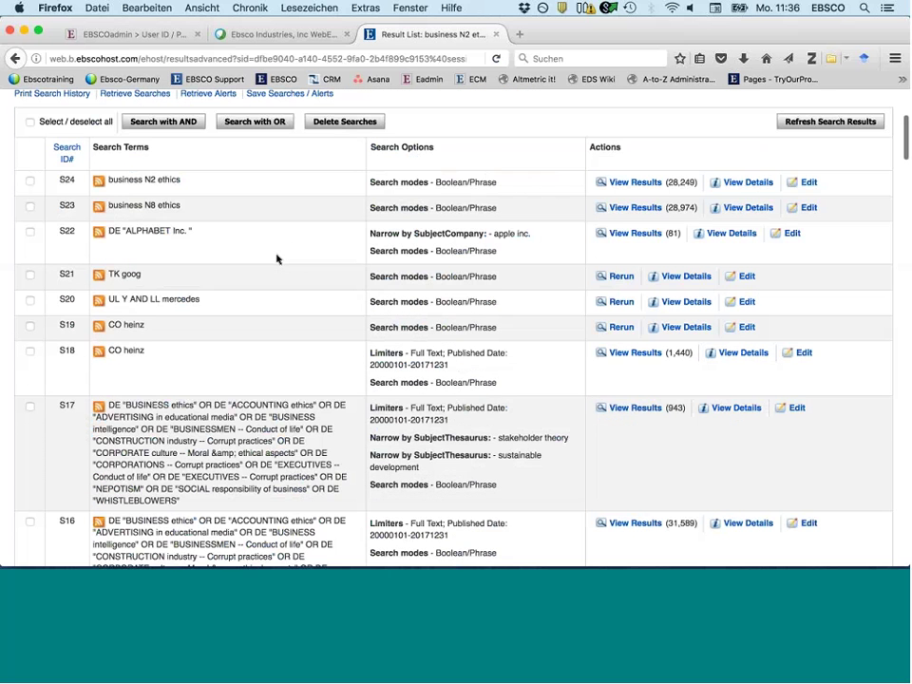
scroll(278, 260, "down", 6)
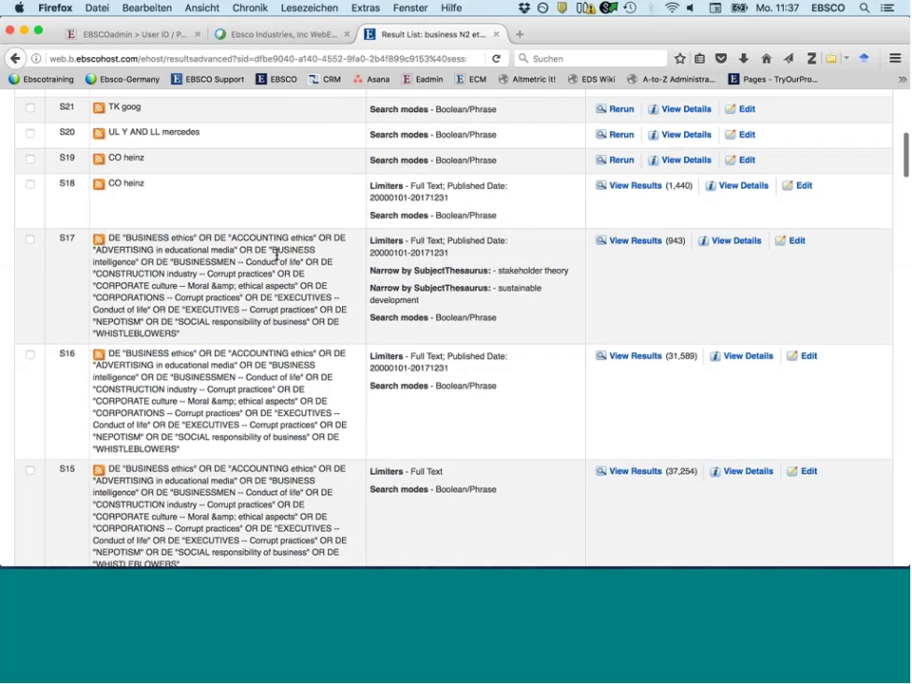
scroll(277, 255, "down", 13)
scroll(277, 254, "down", 10)
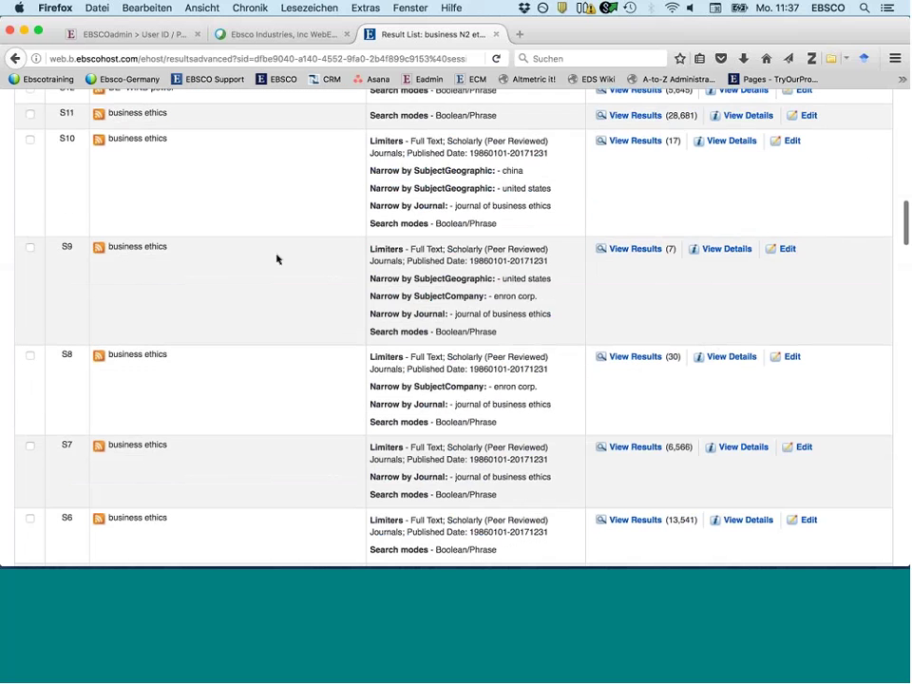
scroll(277, 258, "up", 7)
scroll(277, 259, "down", 2)
scroll(278, 258, "down", 3)
scroll(276, 256, "up", 11)
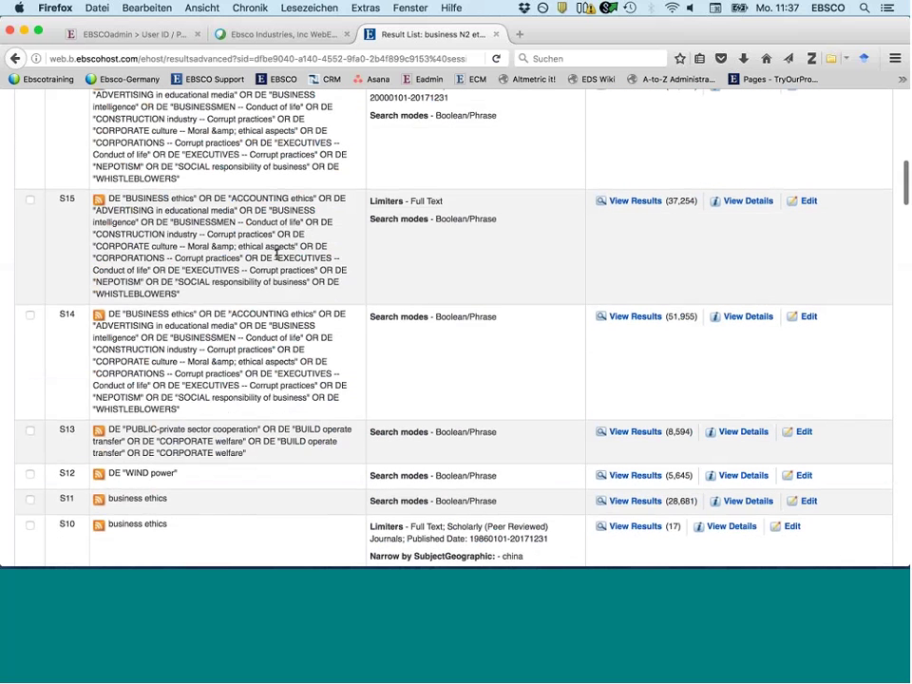
scroll(277, 255, "up", 20)
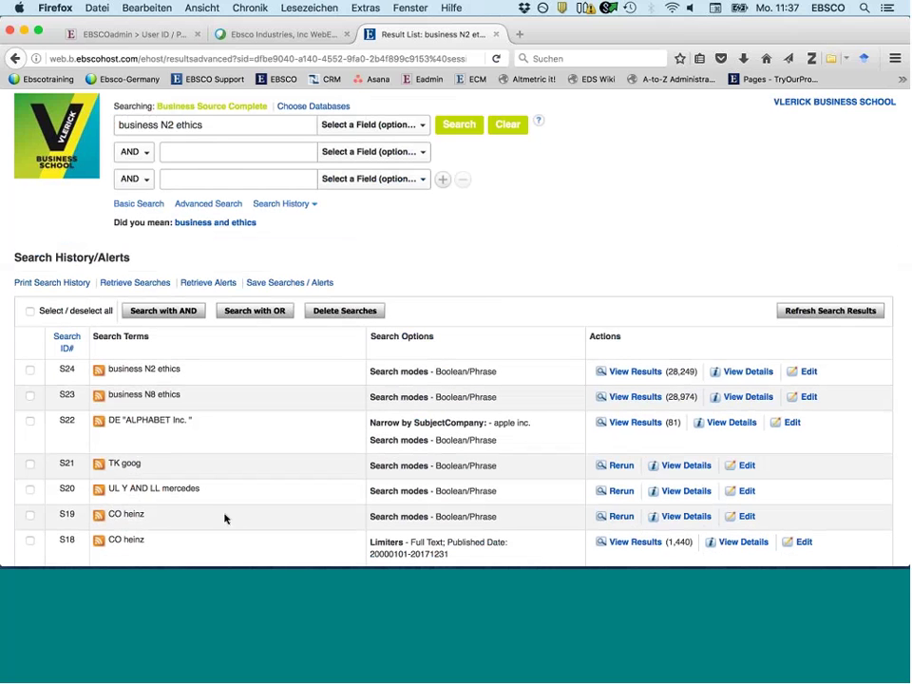
scroll(225, 517, "up", 2)
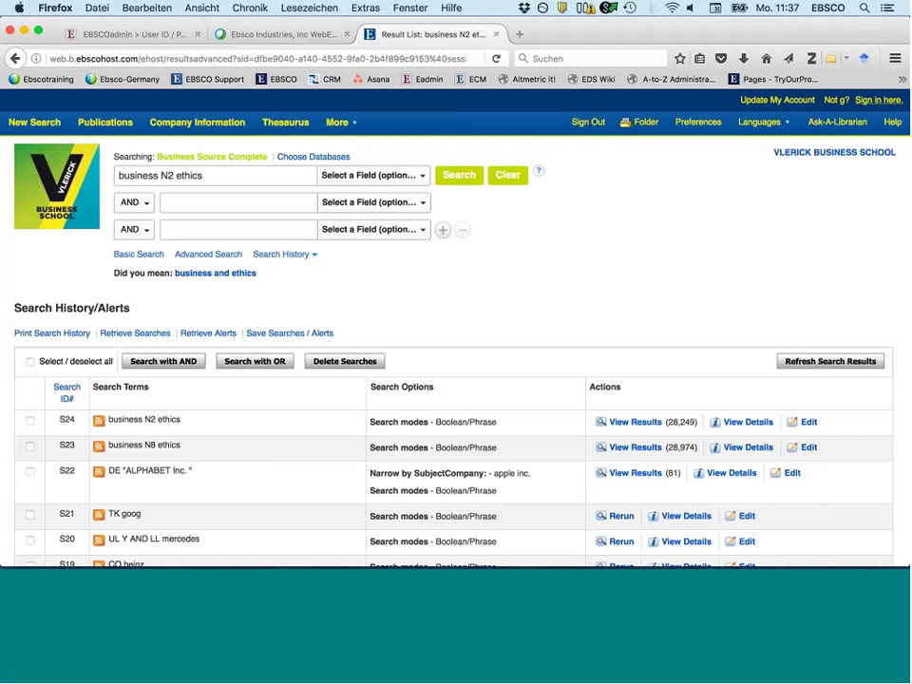
- Select every search in the search history
left_click(30, 361)
scroll(230, 472, "down", 2)
scroll(230, 472, "down", 2)
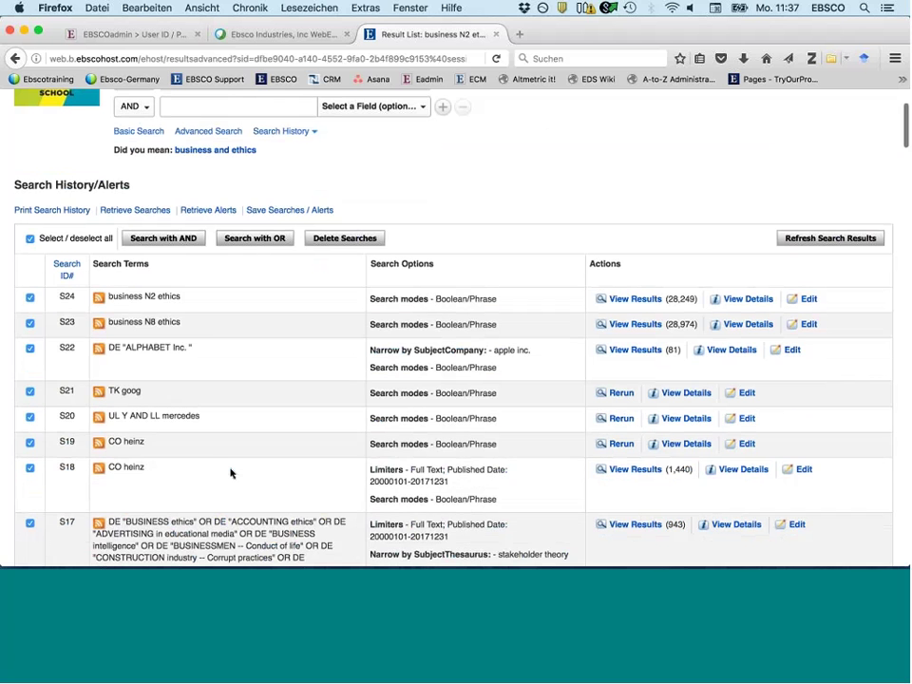
scroll(230, 472, "down", 1)
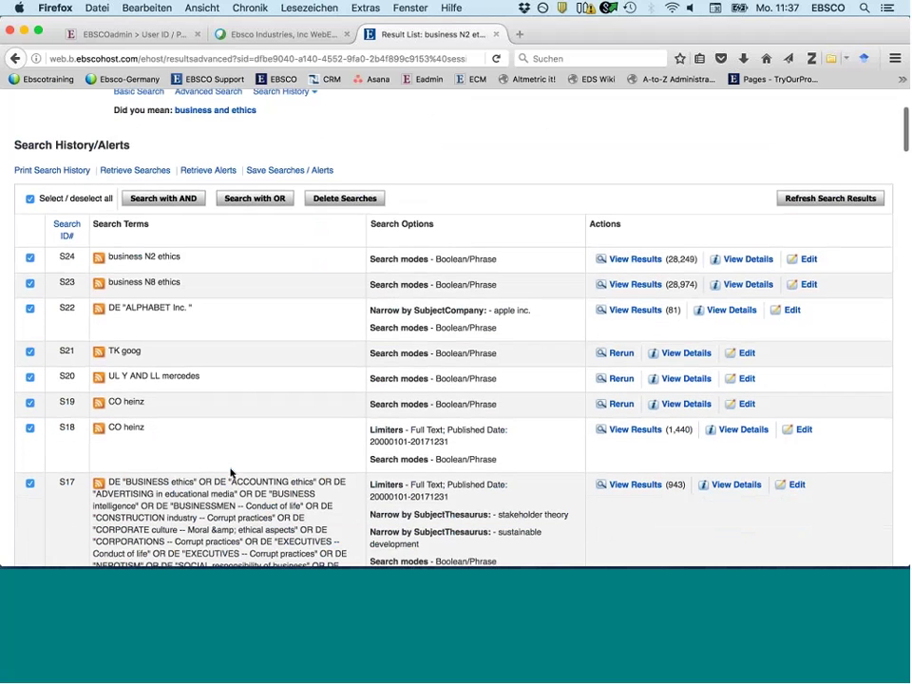
scroll(230, 472, "down", 3)
scroll(142, 380, "up", 1)
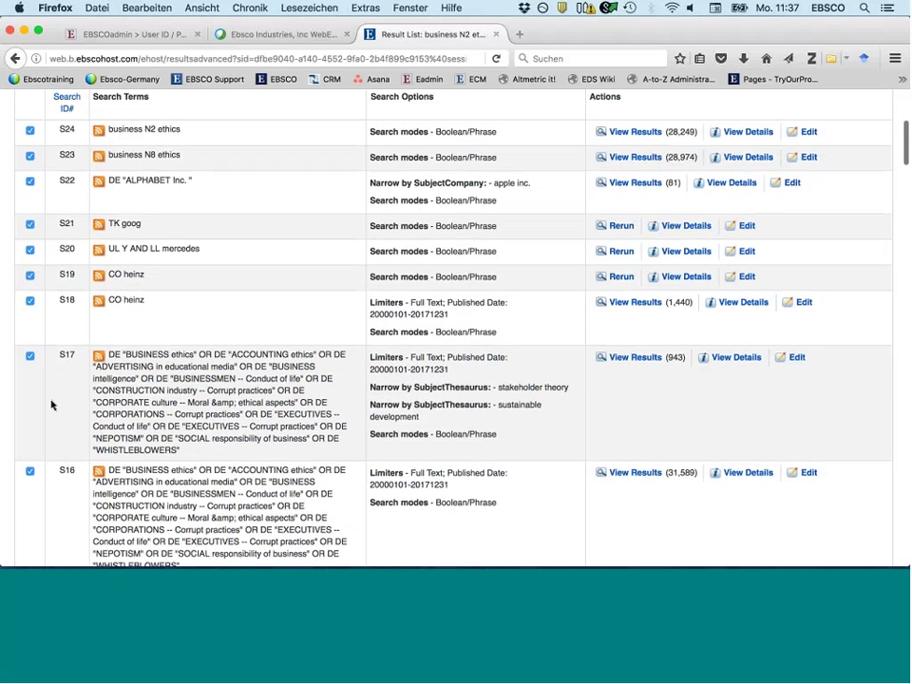
scroll(51, 406, "up", 3)
- Deselect searches S20 through S24 and save the remaining searches via Save Searches / Alerts
left_click(29, 403)
left_click(29, 377)
left_click(29, 334)
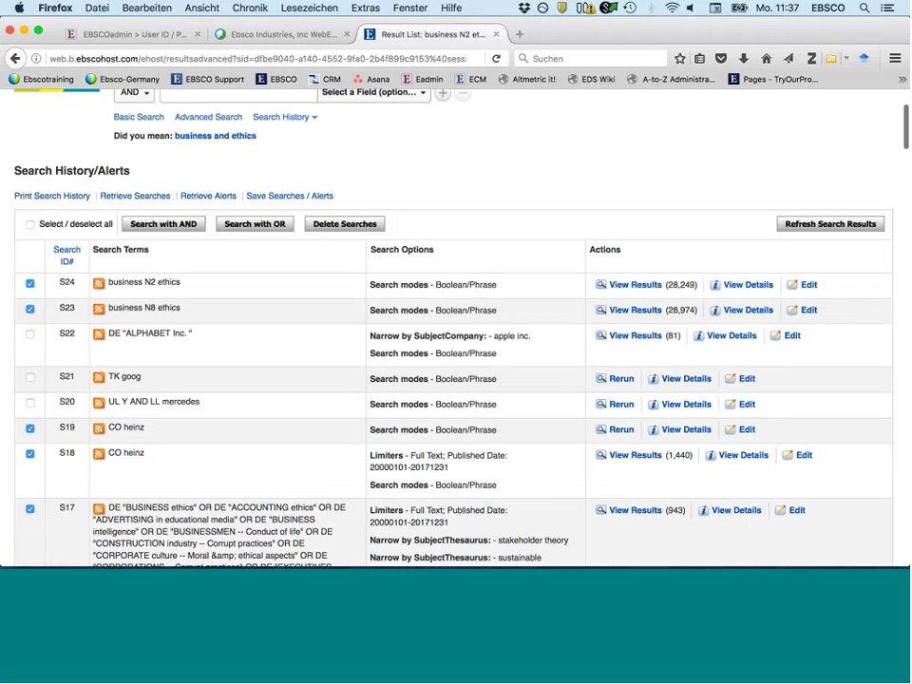
left_click(29, 284)
left_click(29, 310)
scroll(228, 371, "down", 5)
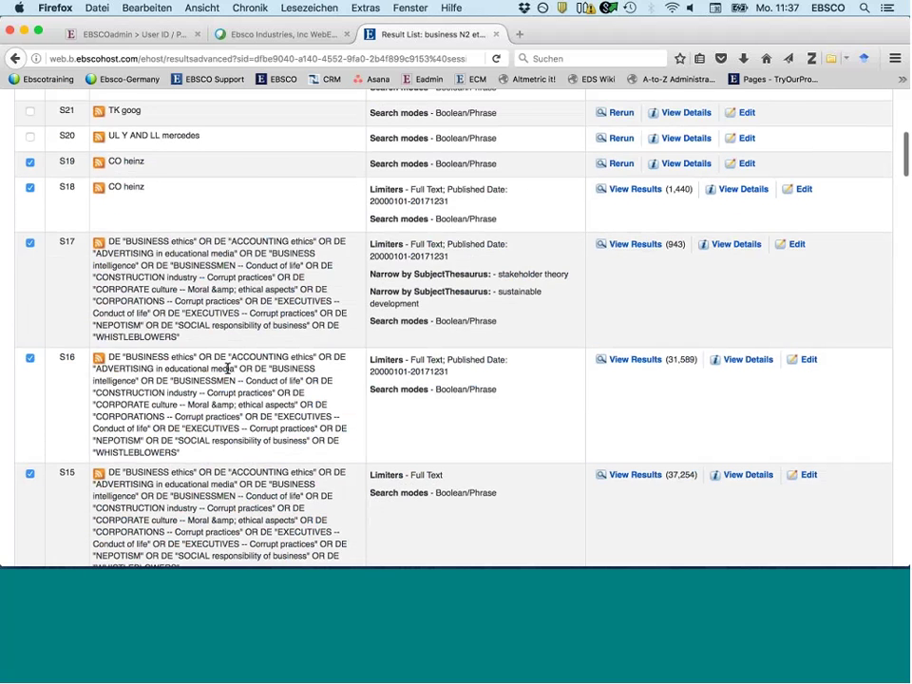
scroll(226, 365, "down", 3)
scroll(224, 362, "up", 10)
left_click(252, 334)
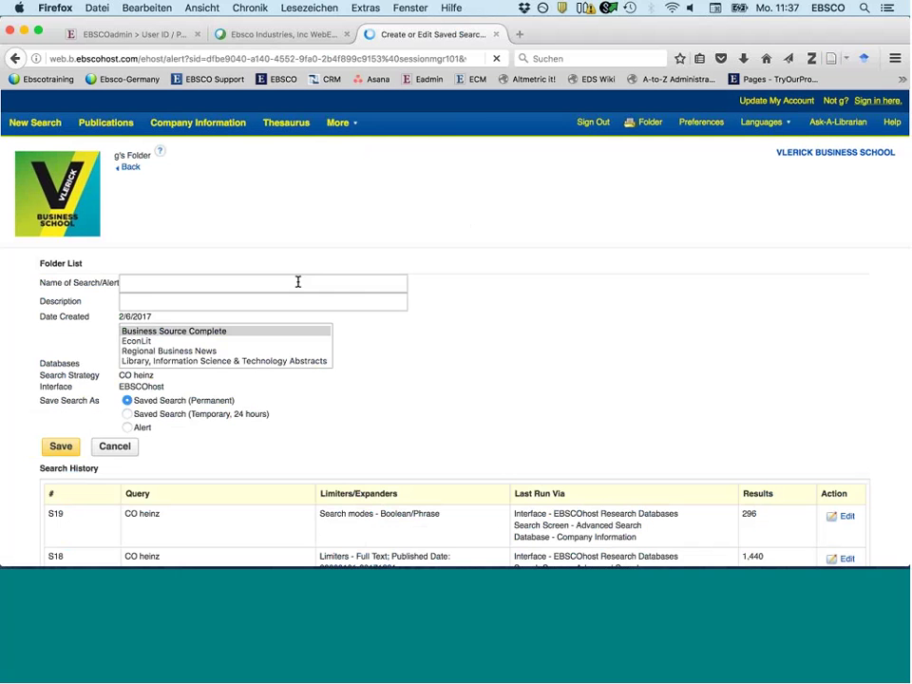
- Save the searches permanently as 'monday' and view it under Saved Searches in My Folder
left_click(293, 284)
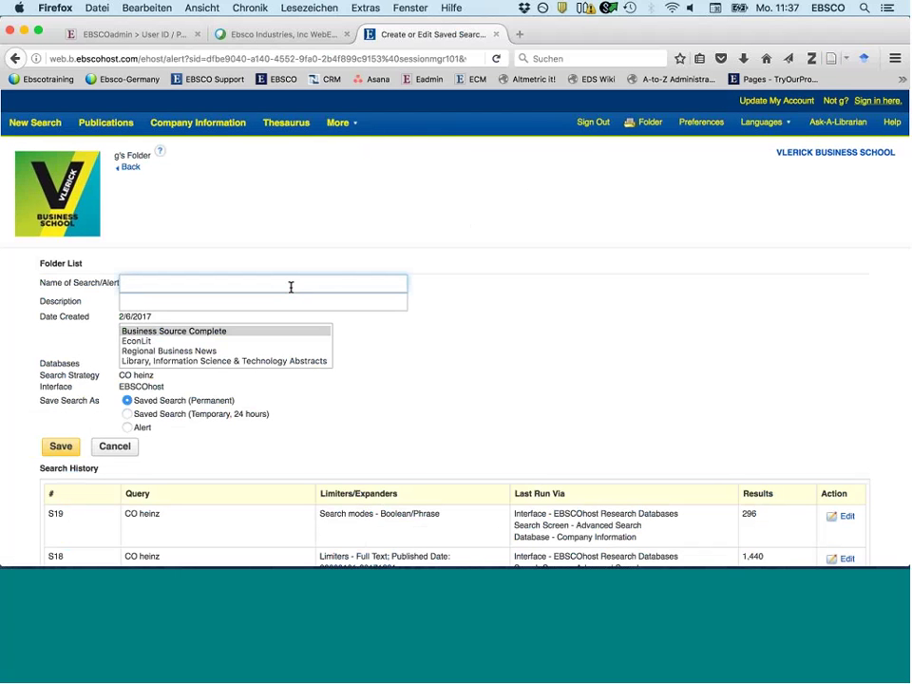
type("monday")
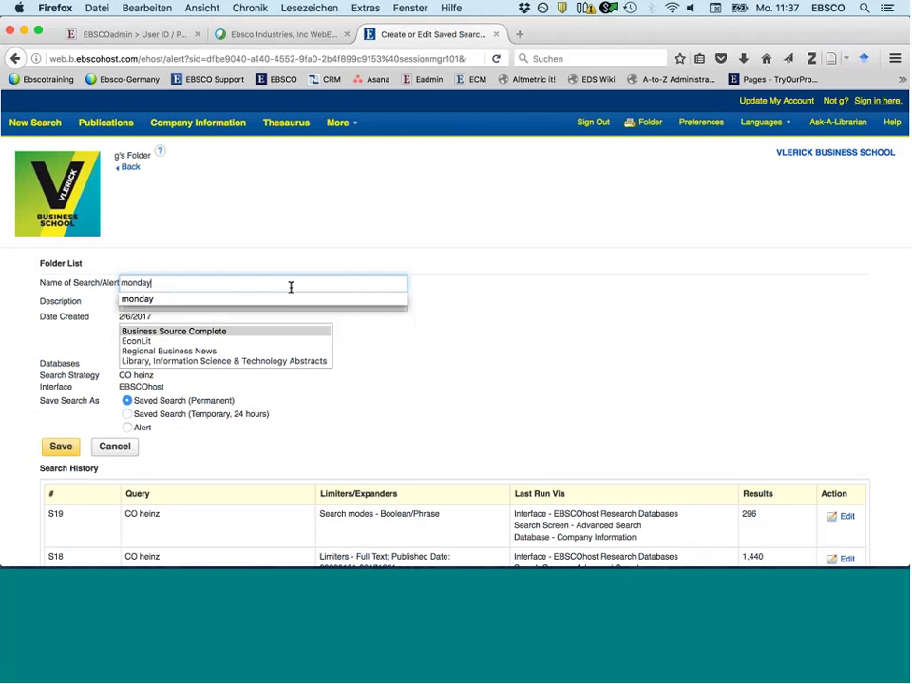
left_click(287, 300)
left_click(62, 447)
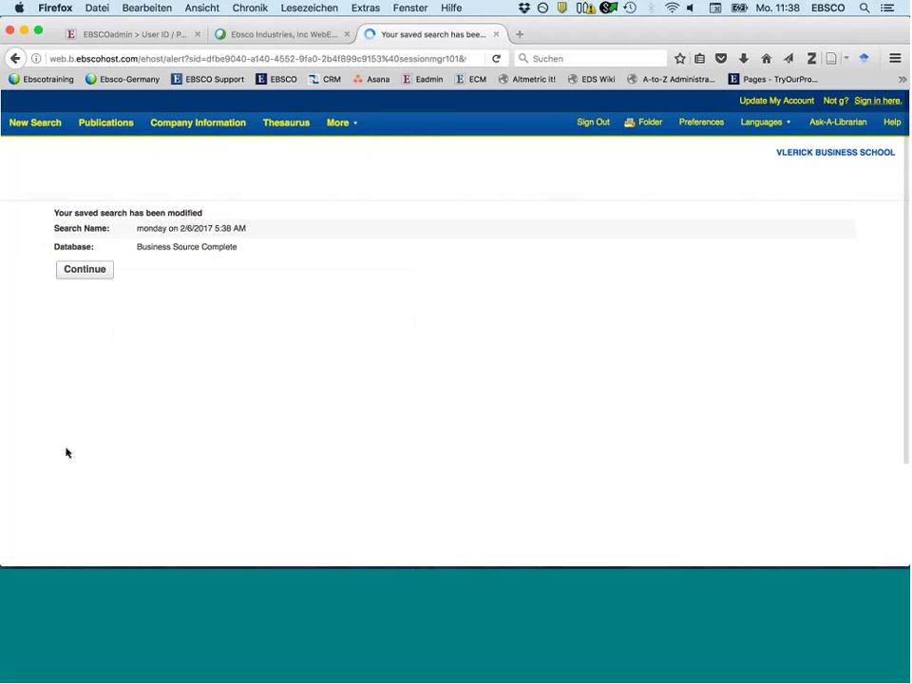
left_click(83, 270)
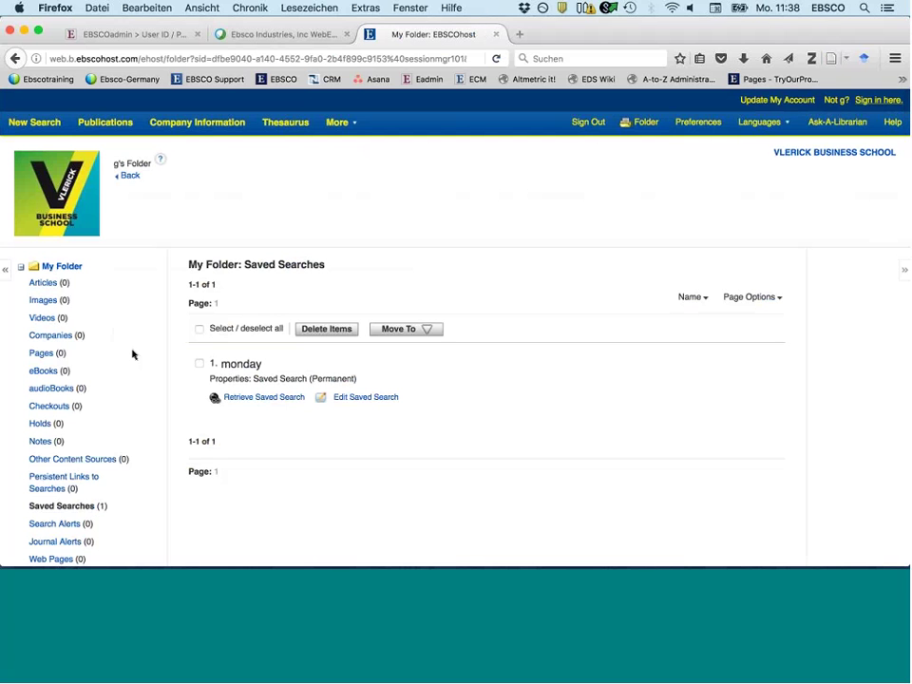
- Retrieve the saved 'monday' searches back into the search history
left_click(265, 398)
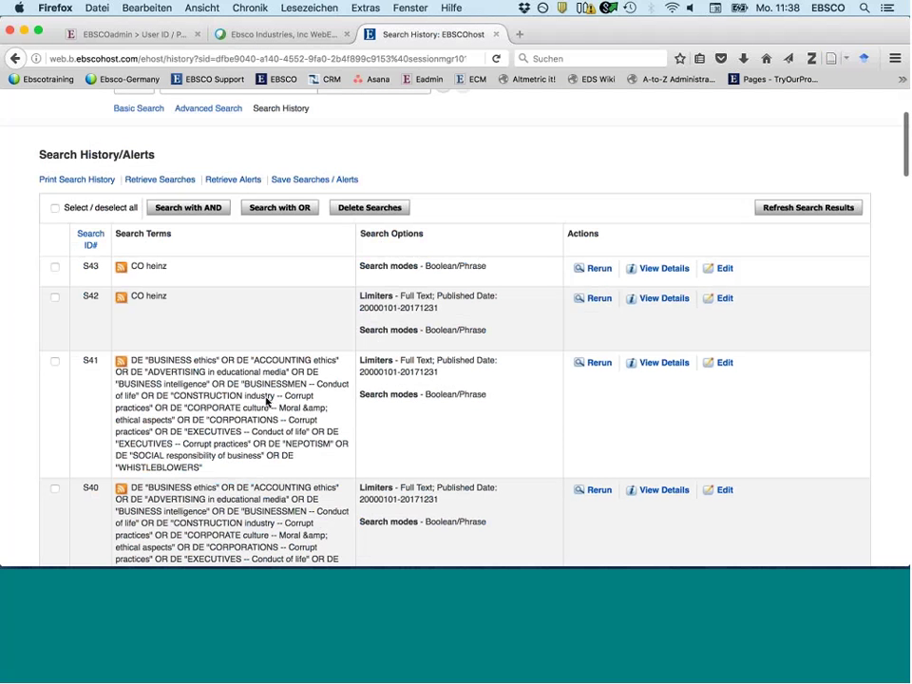
scroll(267, 401, "down", 3)
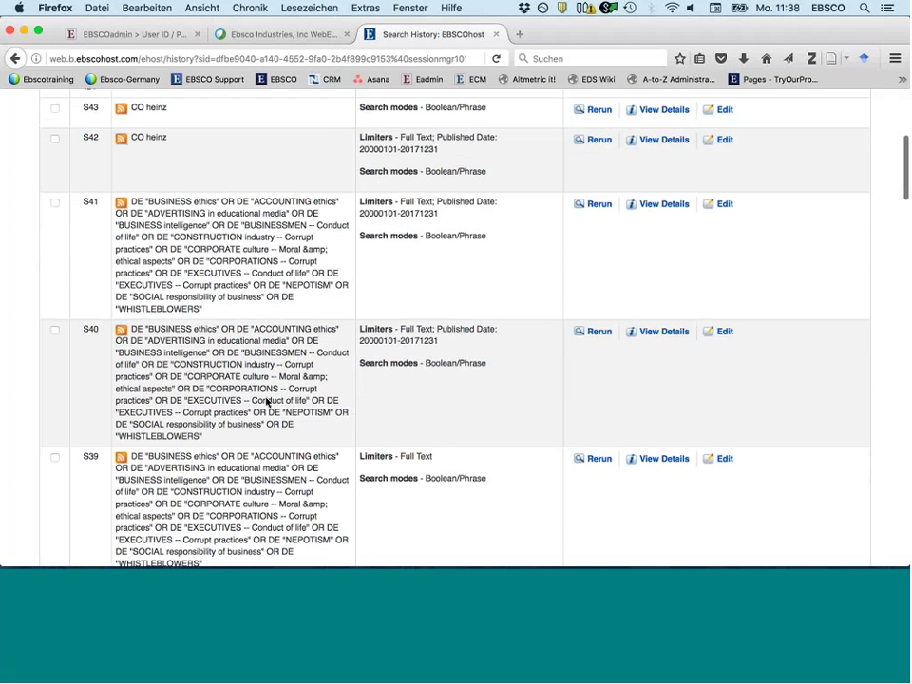
scroll(267, 401, "down", 1)
- Rerun search S41, then bring the CO heinz rows S19 and S18 into view
left_click(600, 184)
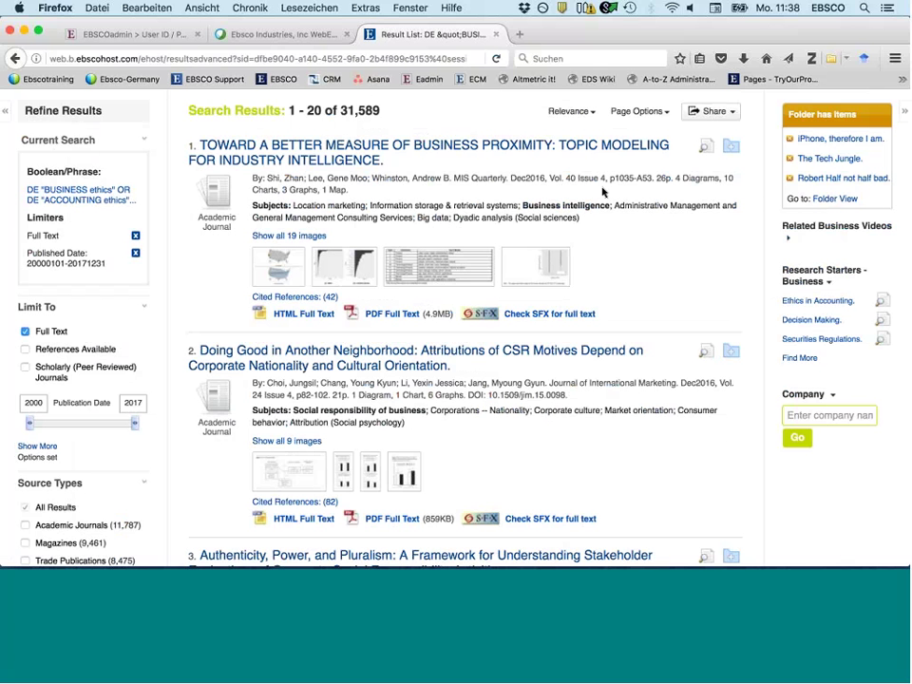
scroll(602, 192, "up", 1)
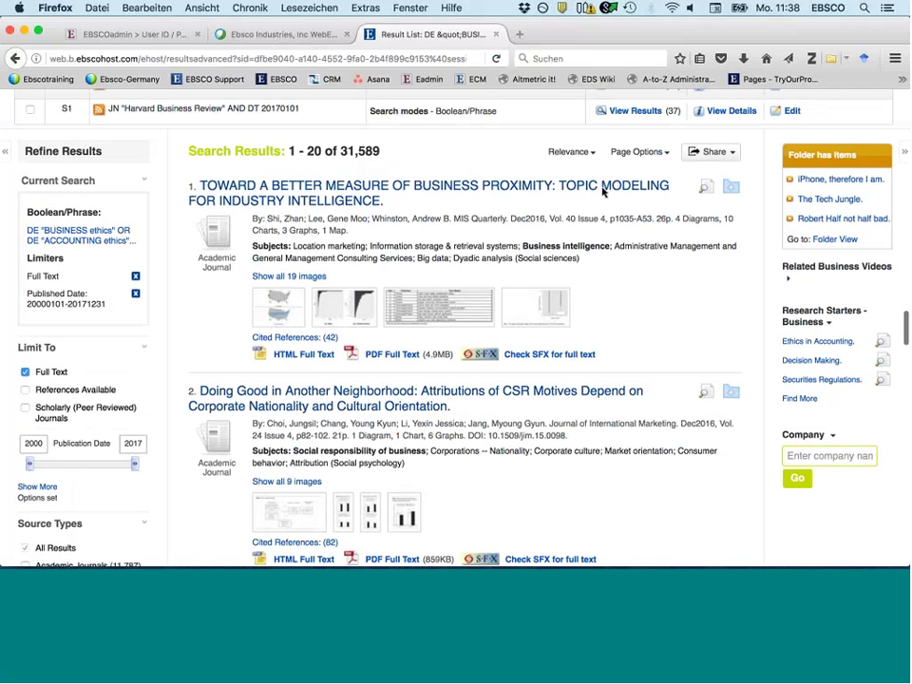
scroll(602, 192, "up", 2)
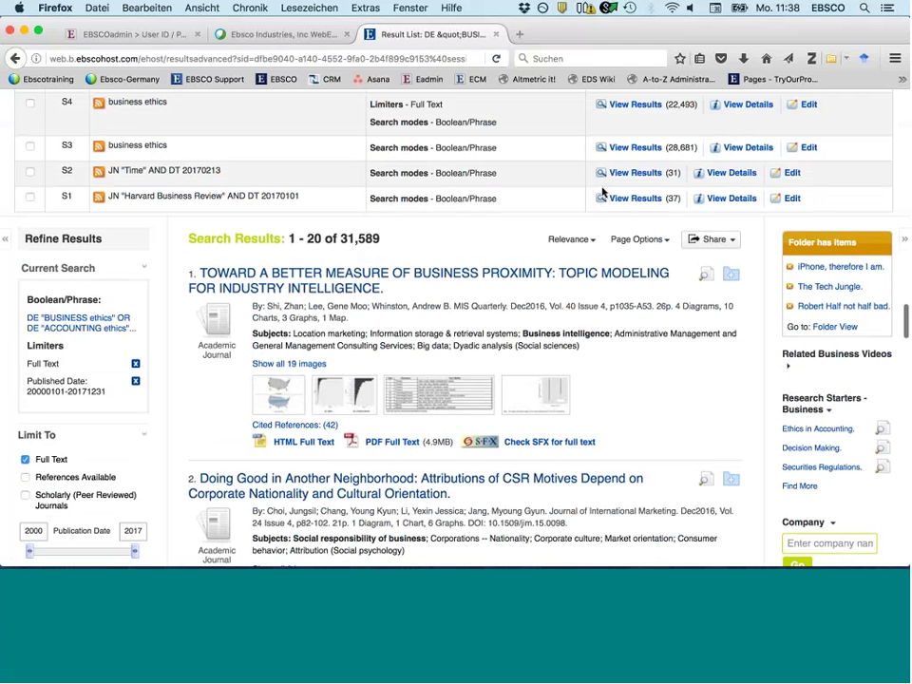
scroll(602, 191, "up", 5)
scroll(602, 192, "up", 6)
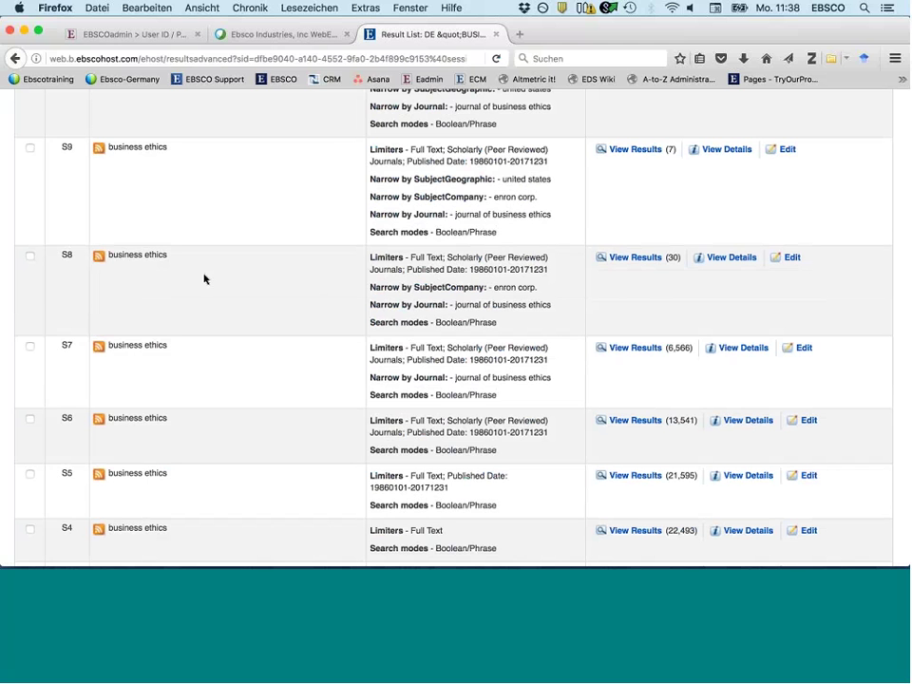
scroll(204, 278, "up", 4)
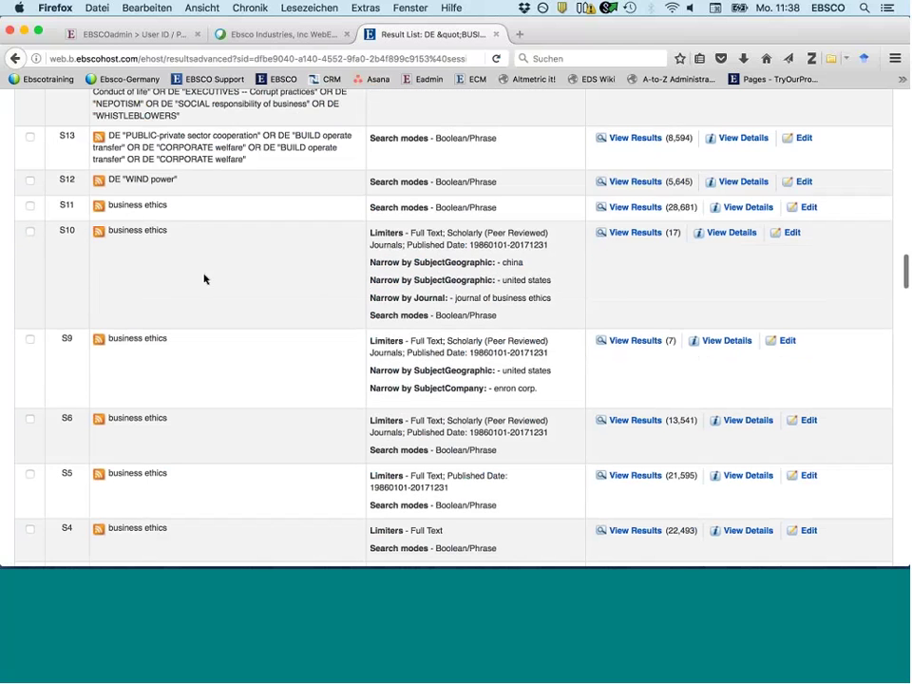
scroll(205, 279, "up", 2)
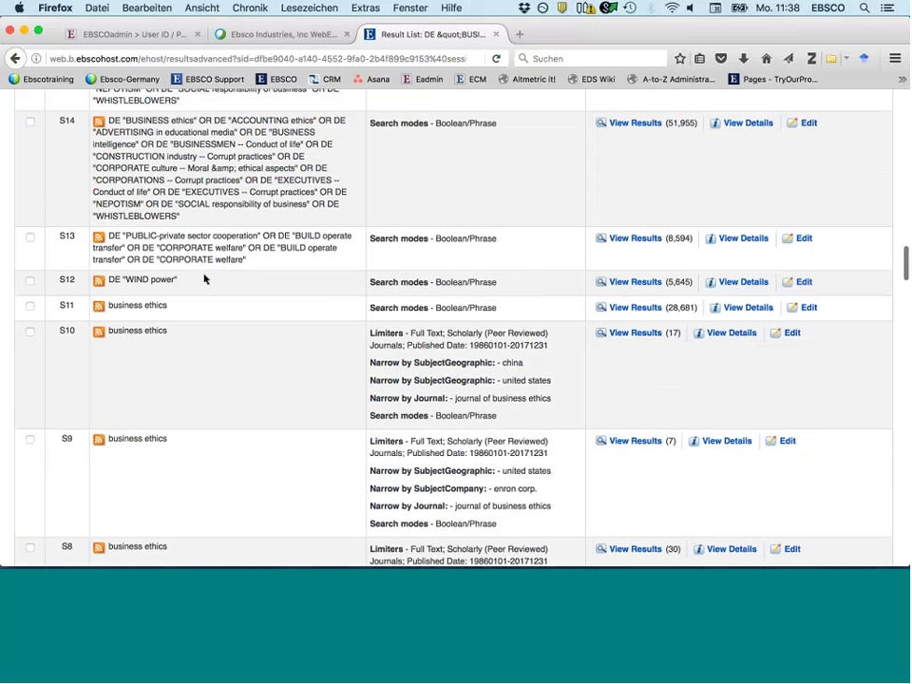
scroll(204, 278, "up", 8)
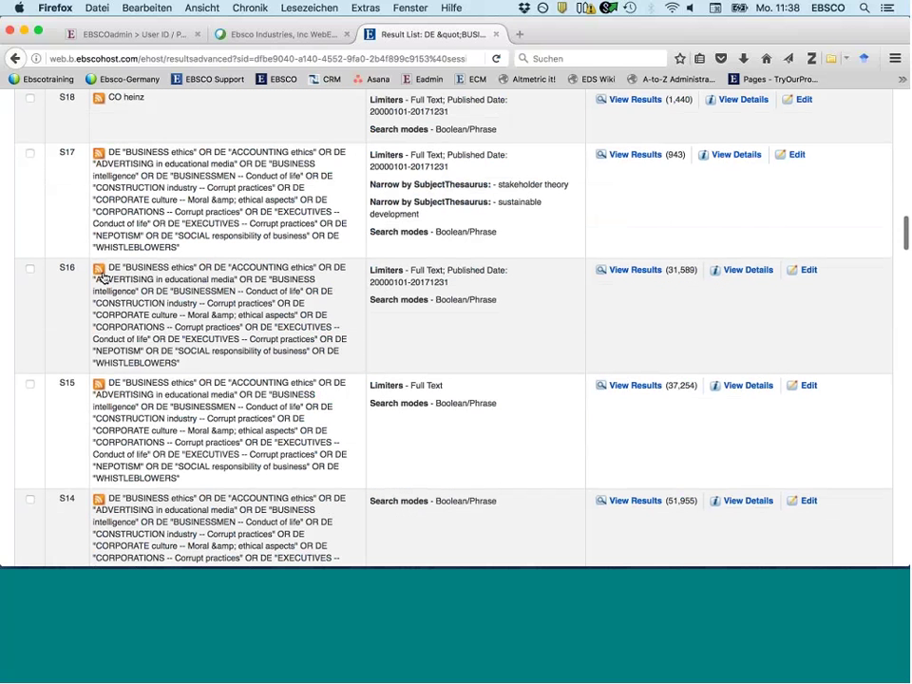
scroll(103, 277, "up", 4)
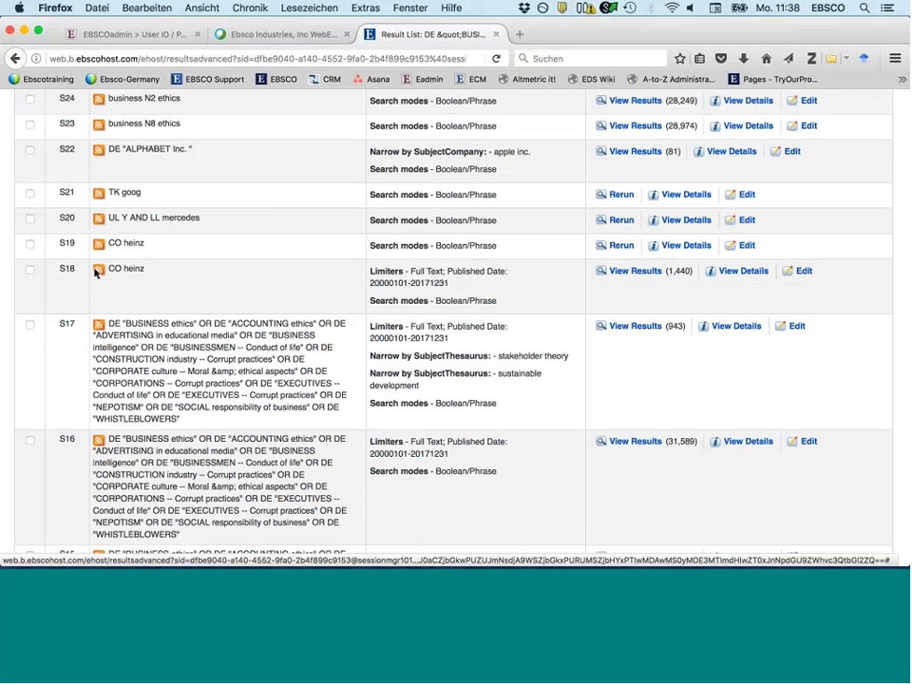
- Save an e-mail alert for the full-text CO heinz search in row S18
left_click(96, 271)
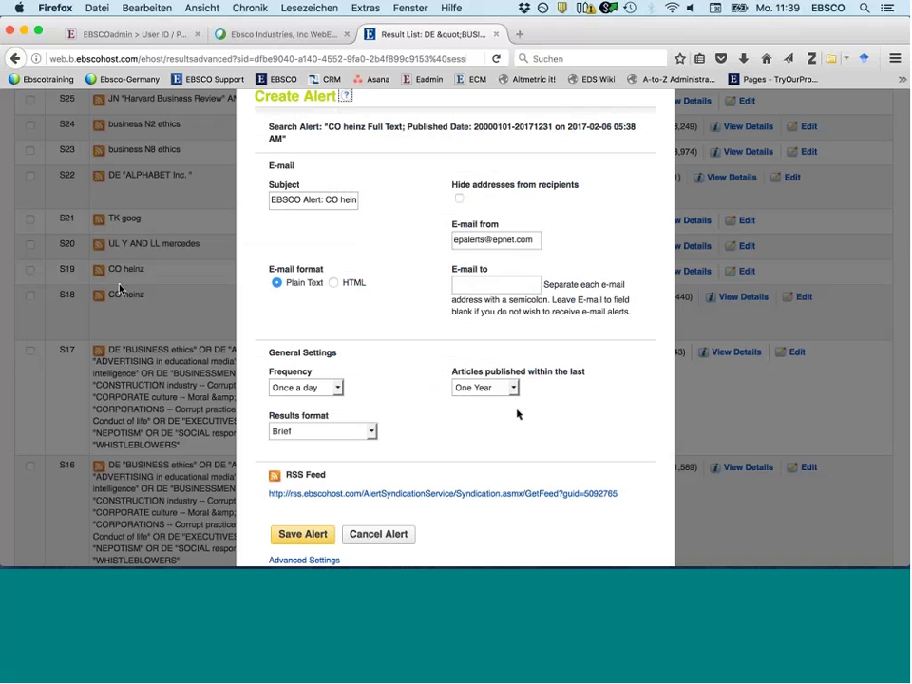
left_click(471, 285)
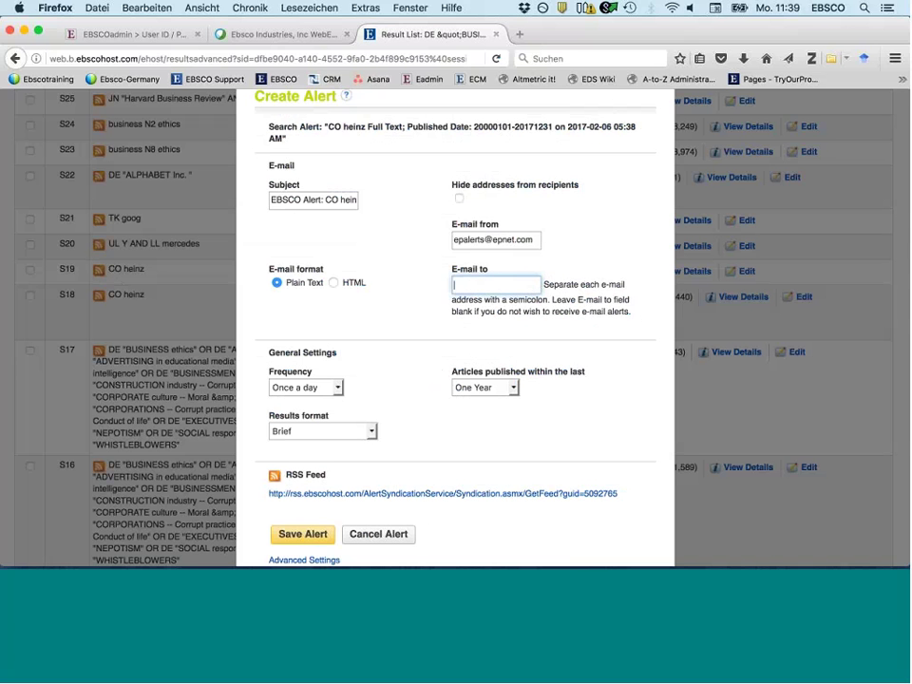
left_click(313, 536)
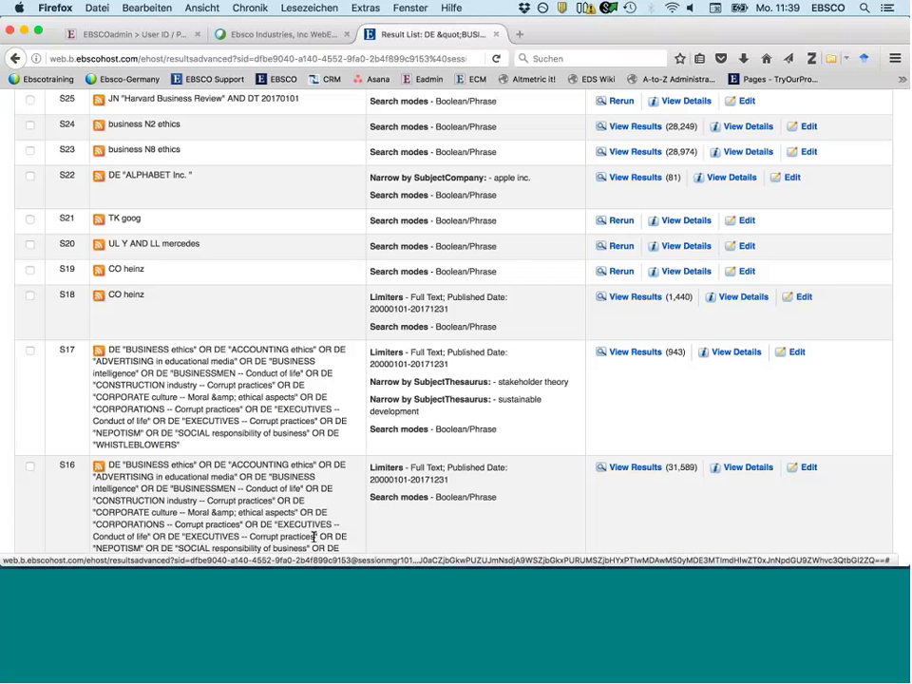
scroll(314, 537, "up", 2)
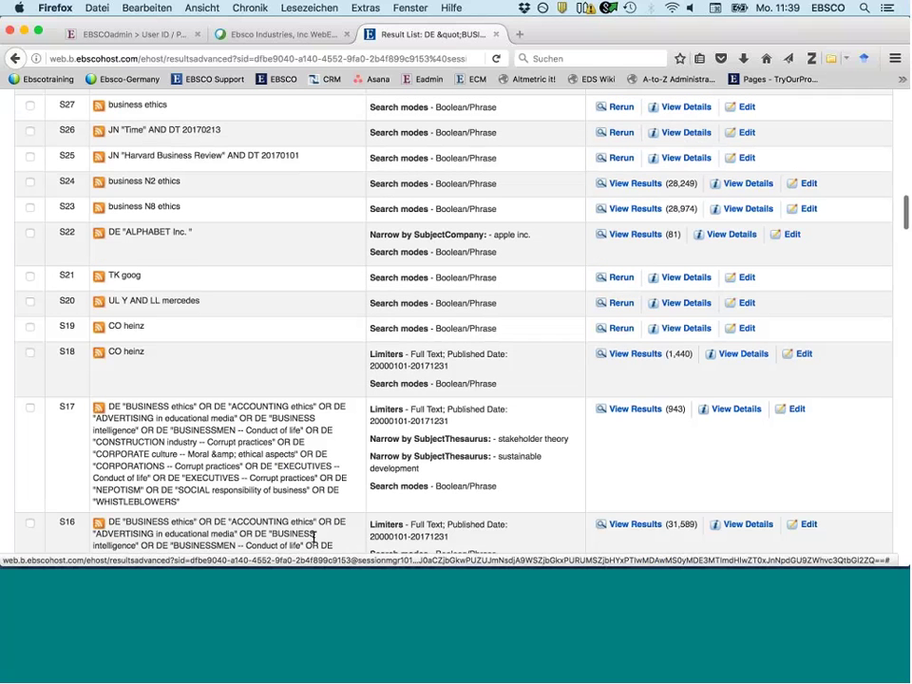
scroll(313, 536, "up", 3)
scroll(313, 537, "up", 3)
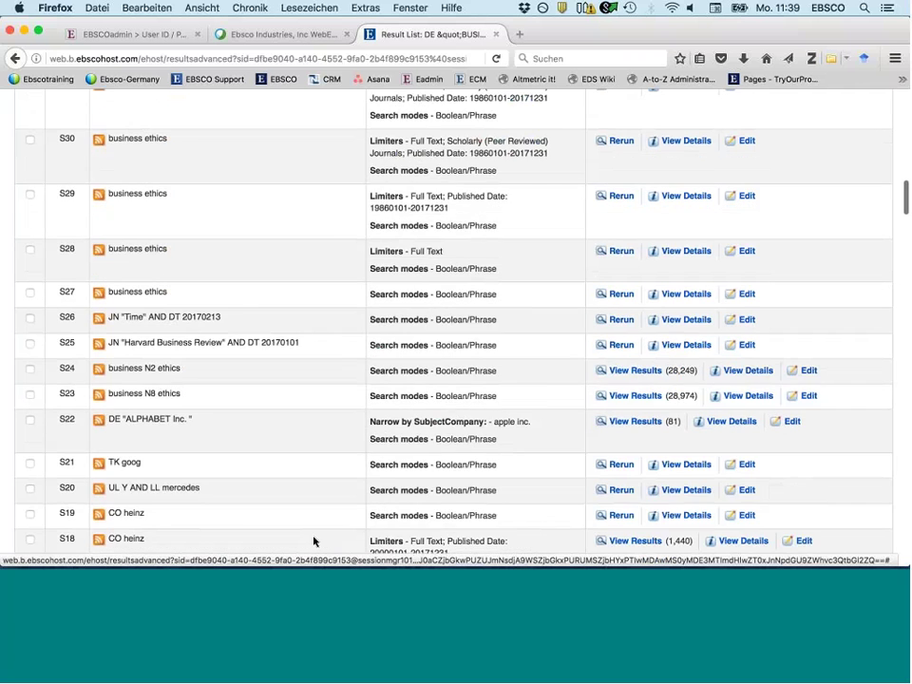
scroll(313, 540, "up", 12)
scroll(314, 541, "up", 10)
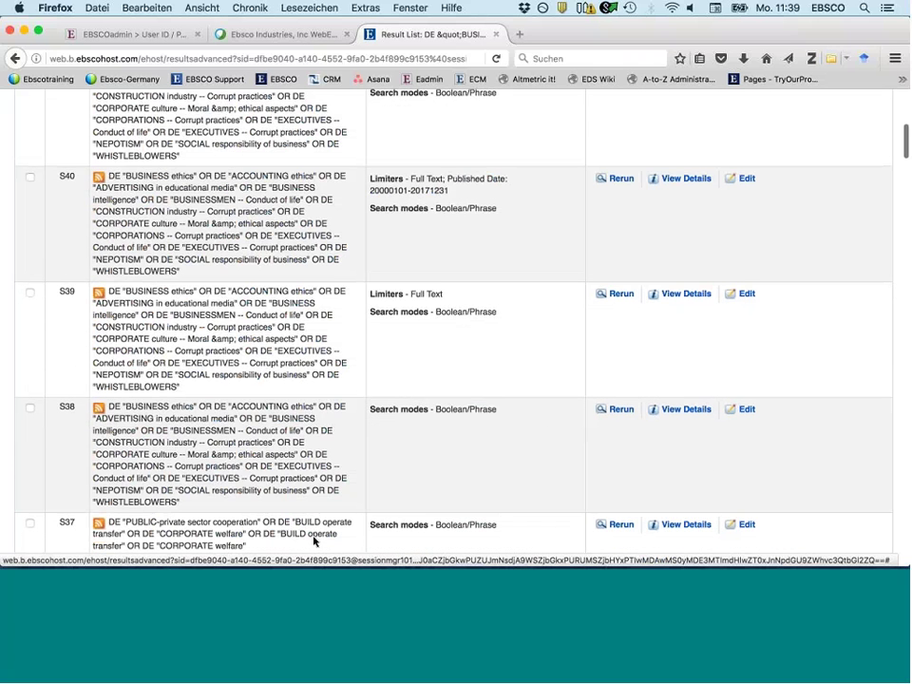
scroll(313, 541, "up", 10)
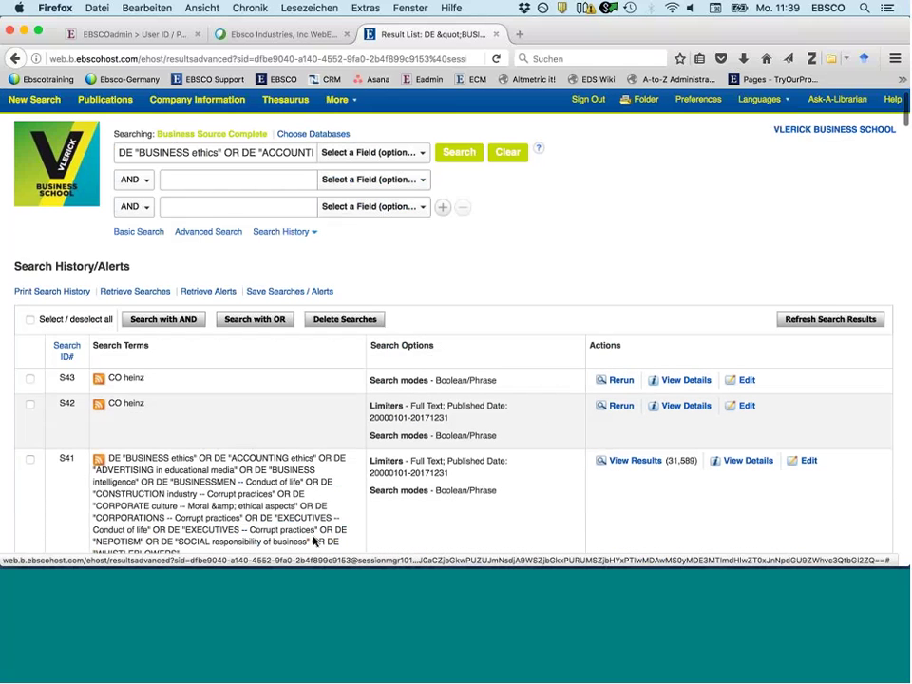
scroll(313, 541, "up", 1)
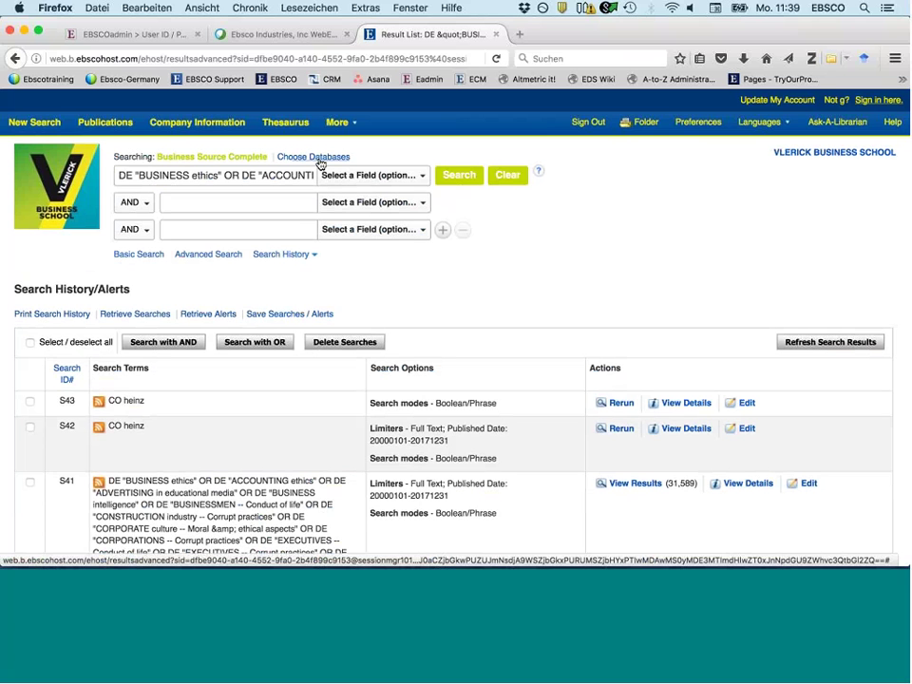
- Search EconLit and eBook Business Collection alongside Business Source Complete
left_click(320, 158)
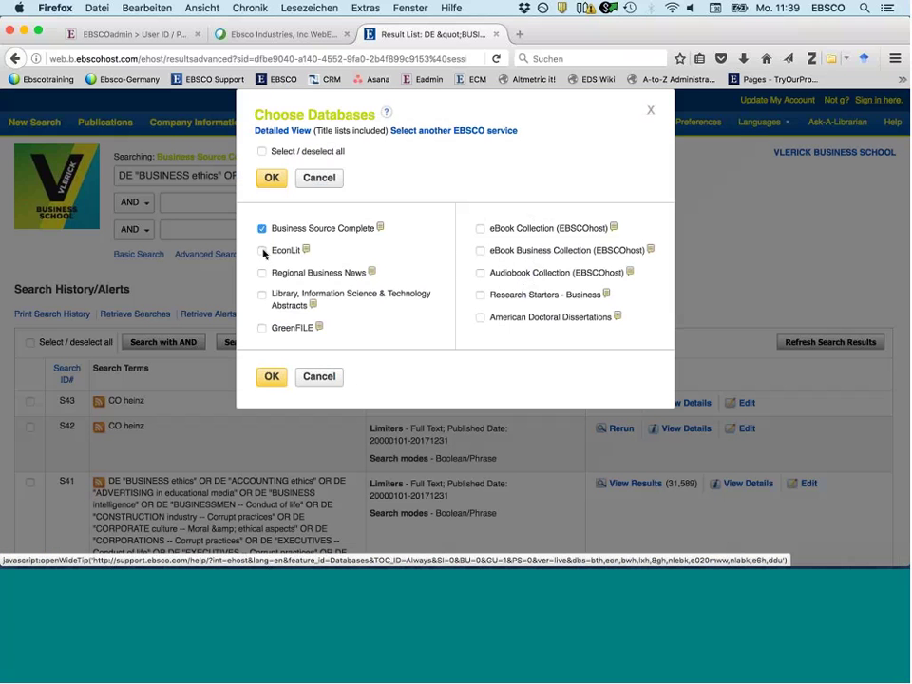
left_click(263, 250)
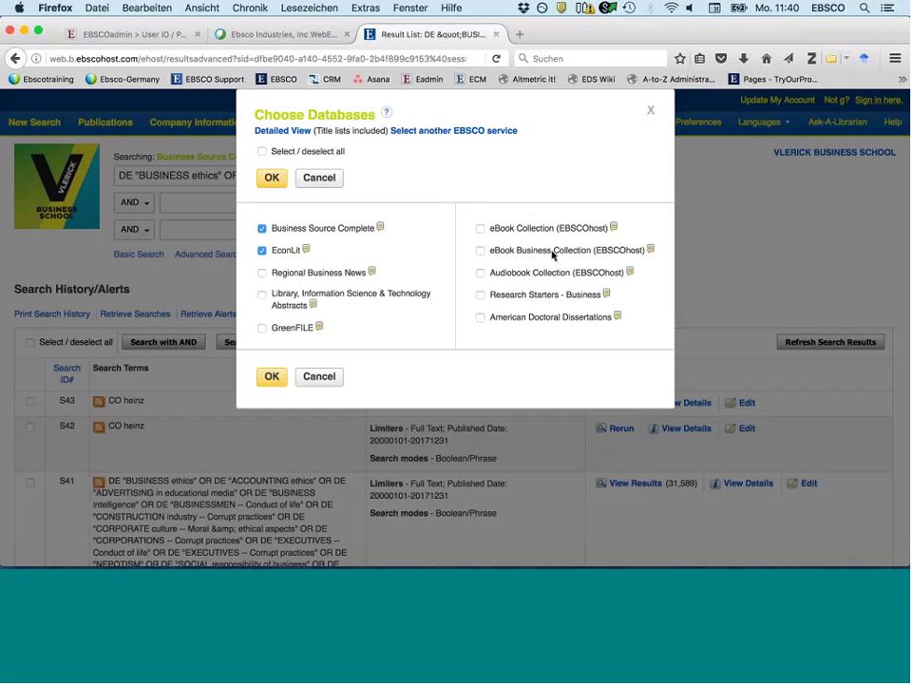
left_click(481, 251)
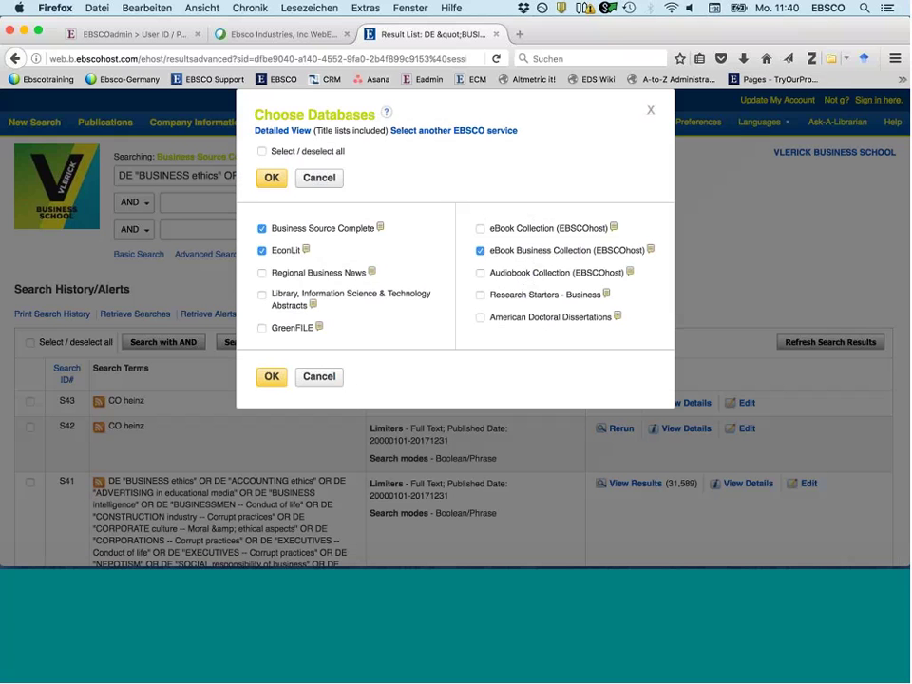
left_click(271, 378)
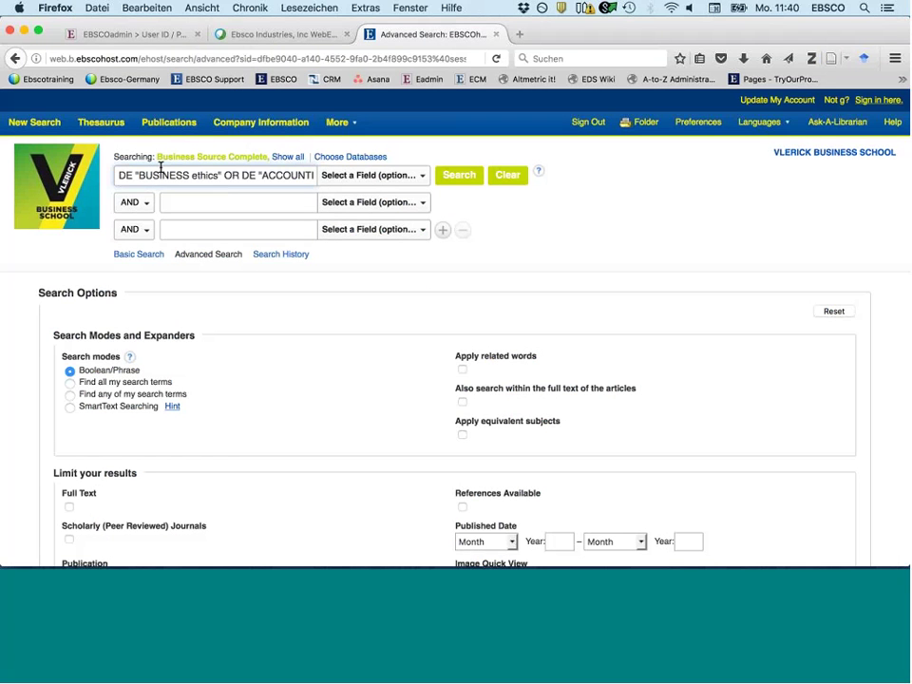
- Rerun the business ethics subject search across all three databases and scroll to the Database facet
mouse_move(311, 121)
left_click(447, 177)
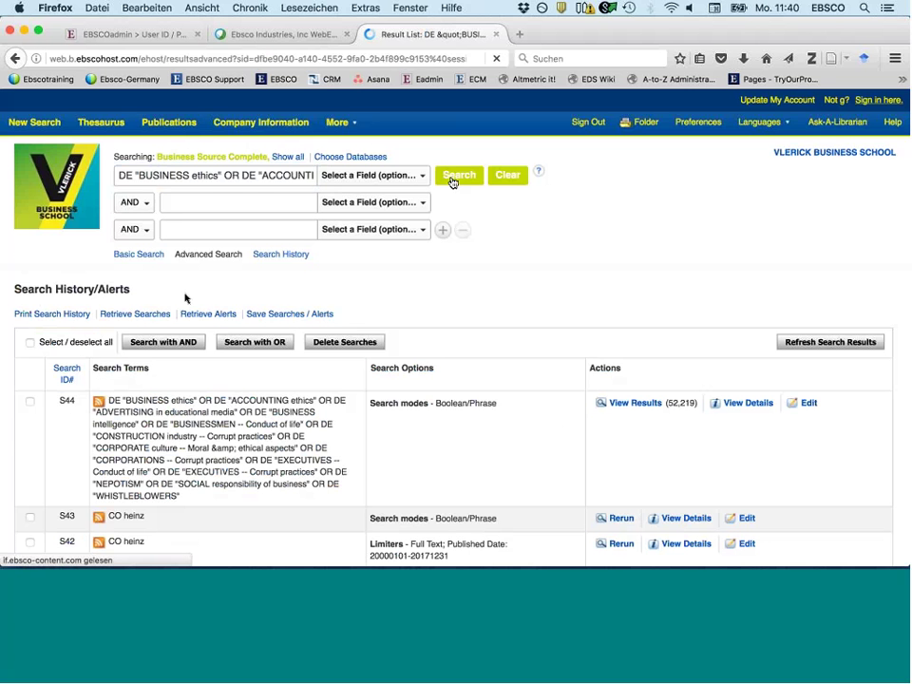
scroll(190, 480, "down", 2)
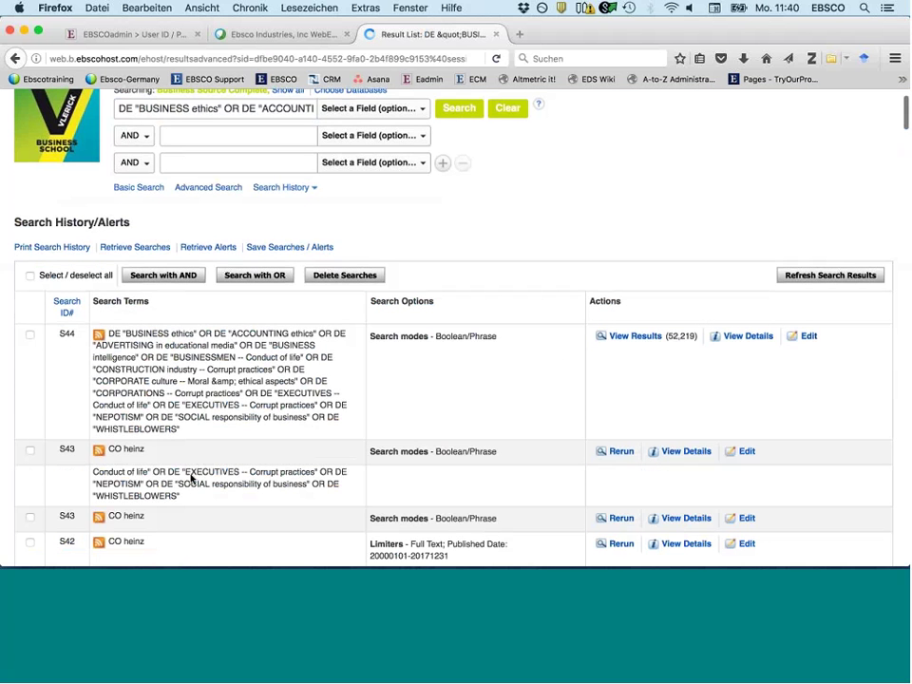
scroll(190, 480, "down", 2)
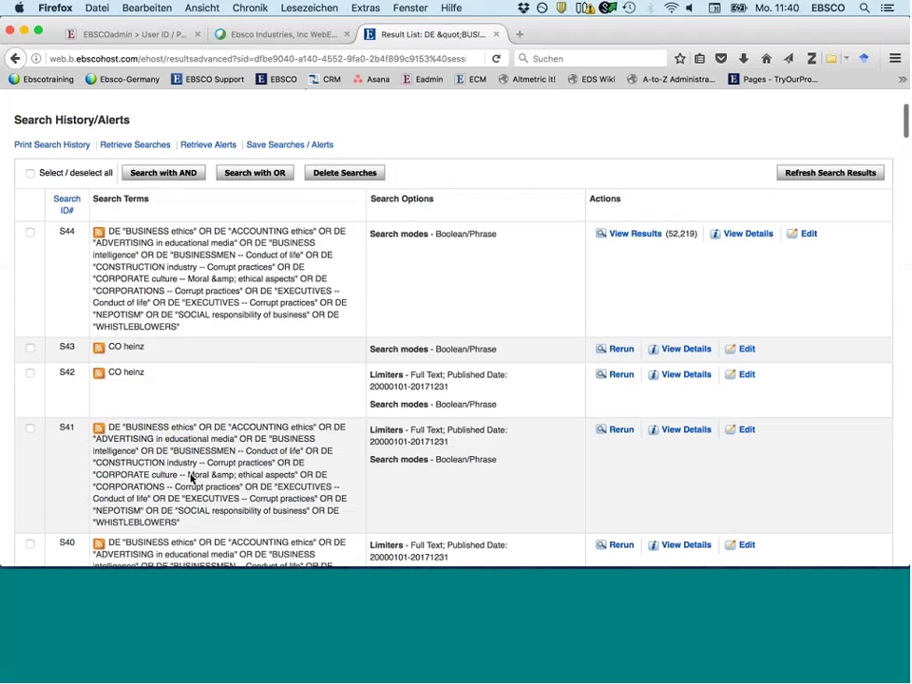
scroll(190, 480, "up", 4)
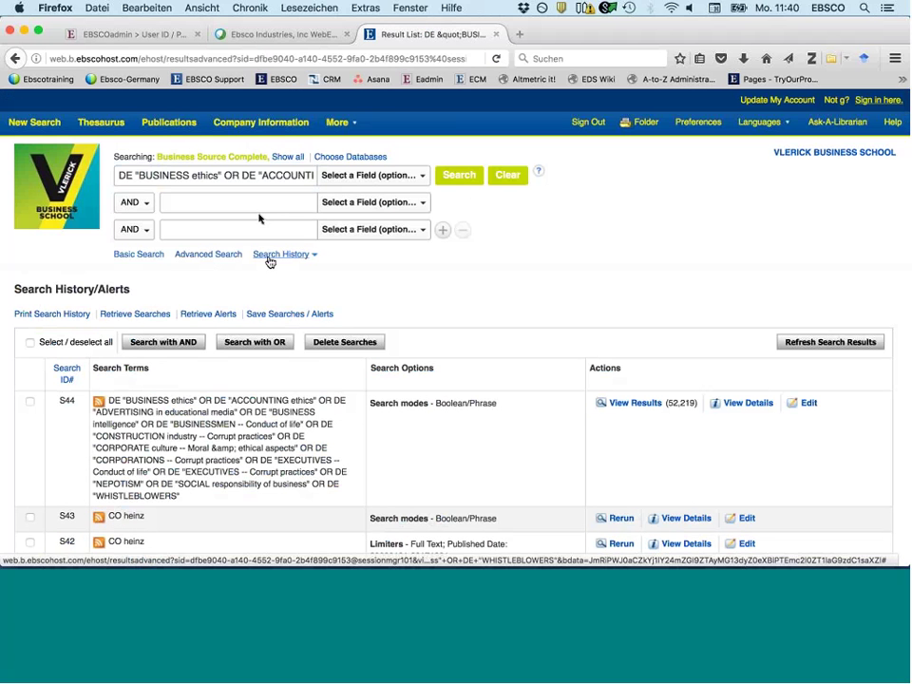
left_click(270, 259)
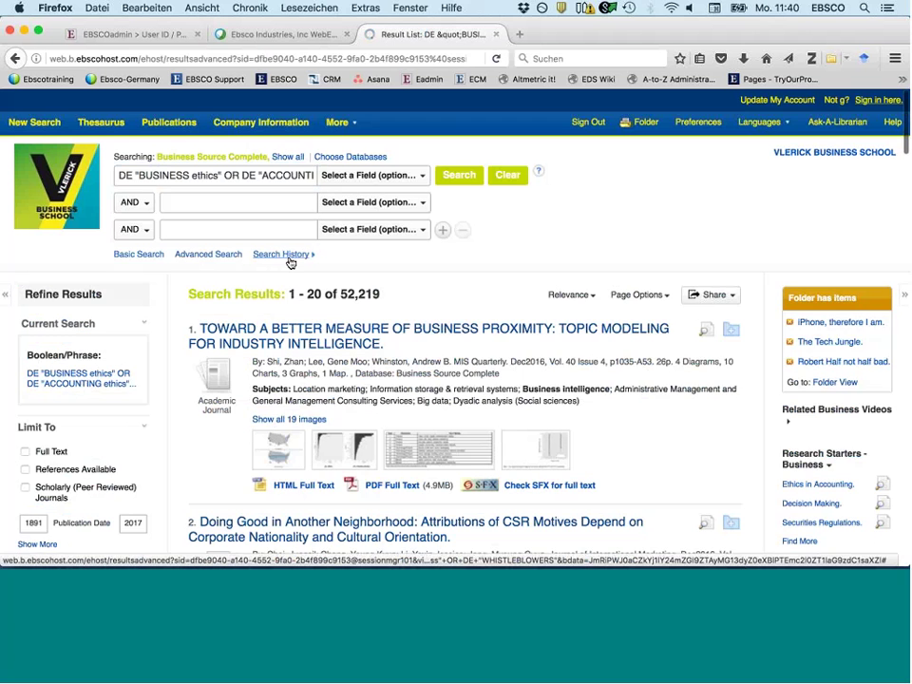
scroll(217, 377, "down", 1)
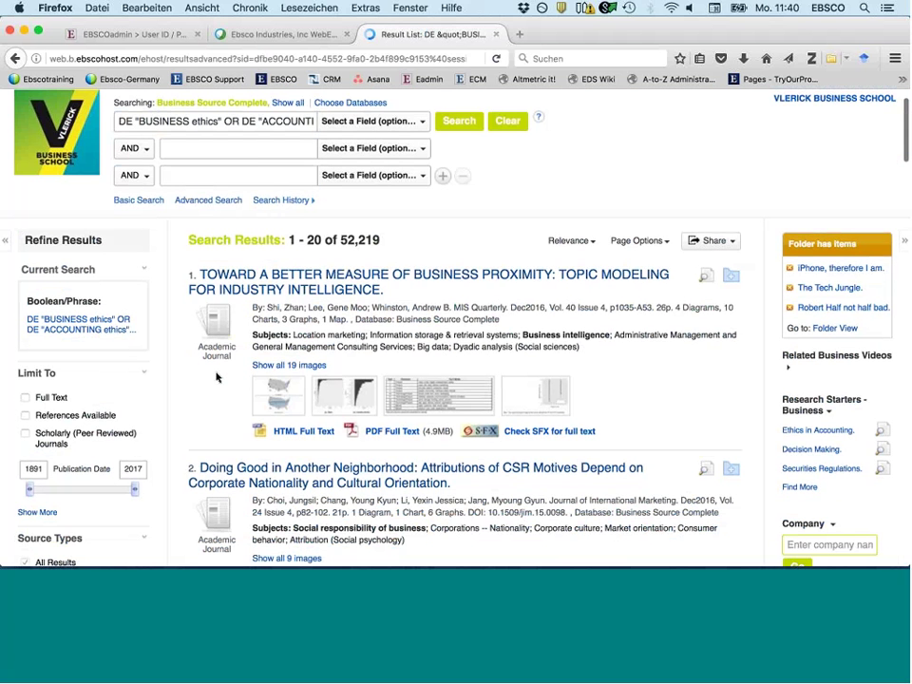
scroll(217, 378, "down", 4)
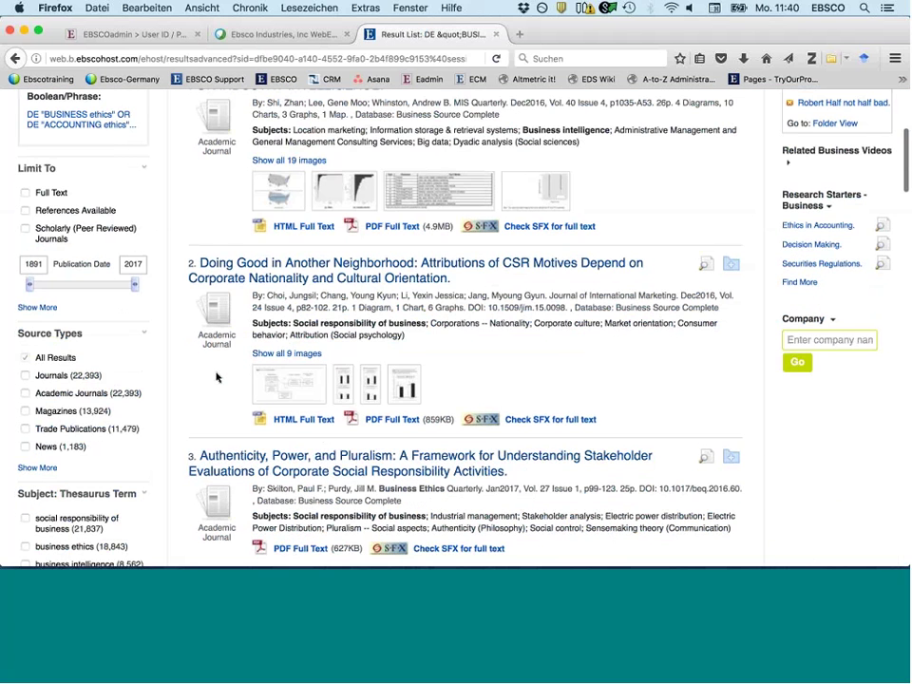
scroll(217, 377, "down", 20)
scroll(217, 377, "down", 7)
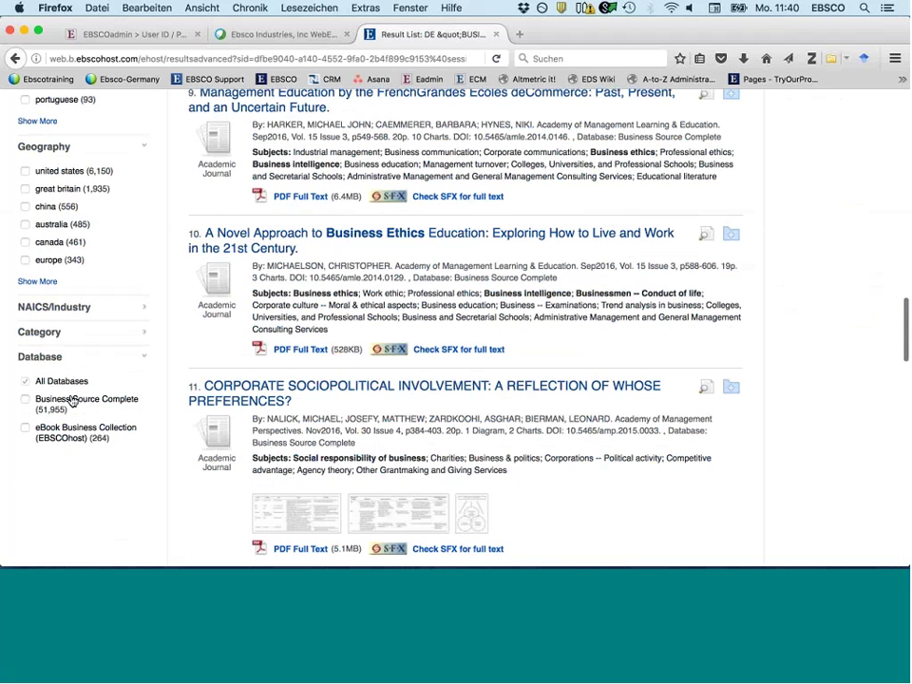
scroll(72, 401, "down", 1)
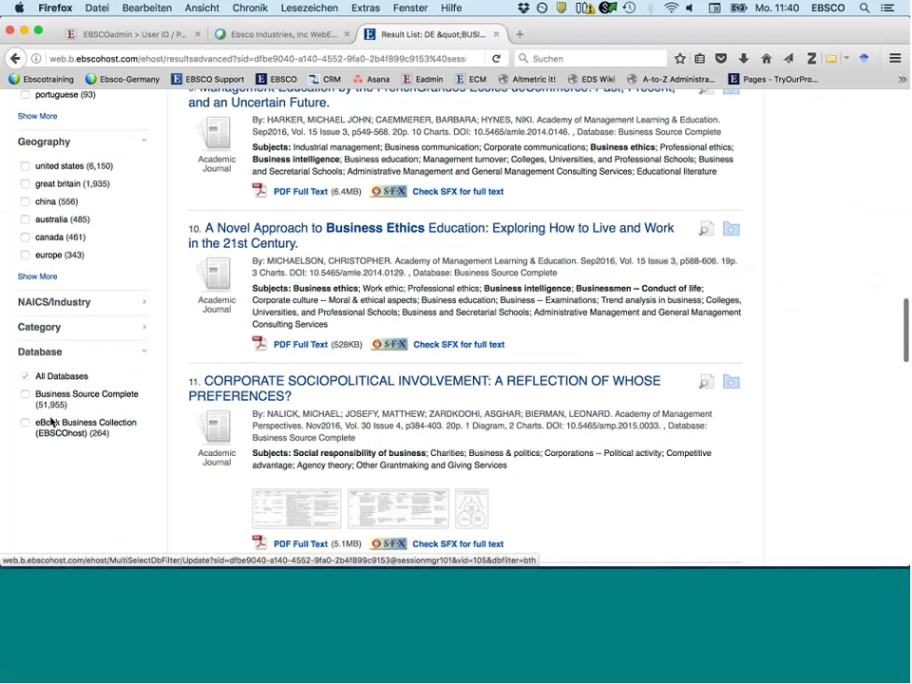
- Filter the results to eBook Business Collection's 264 items and check the selected databases
left_click(87, 429)
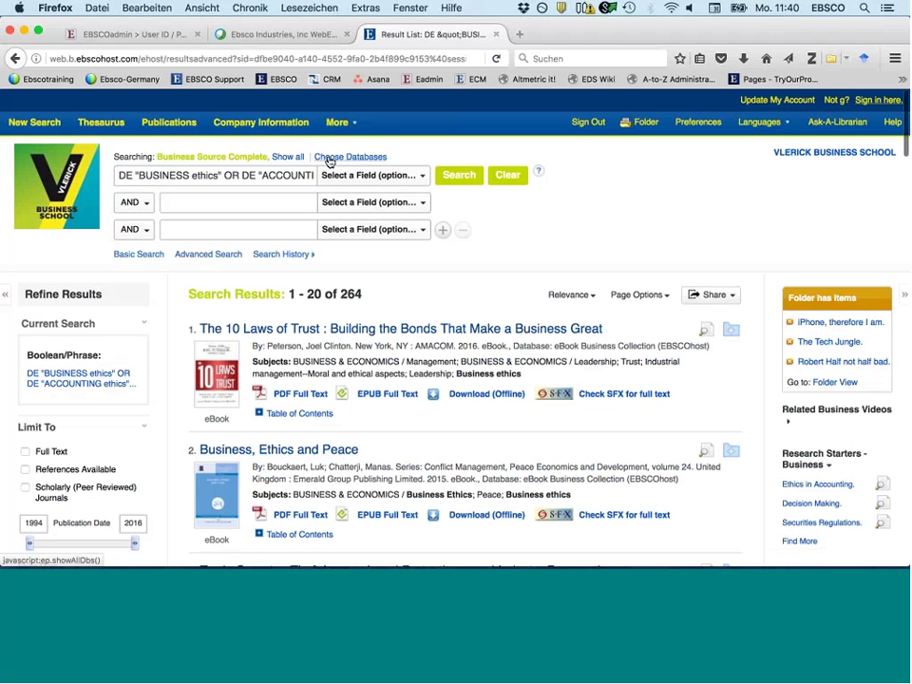
left_click(329, 160)
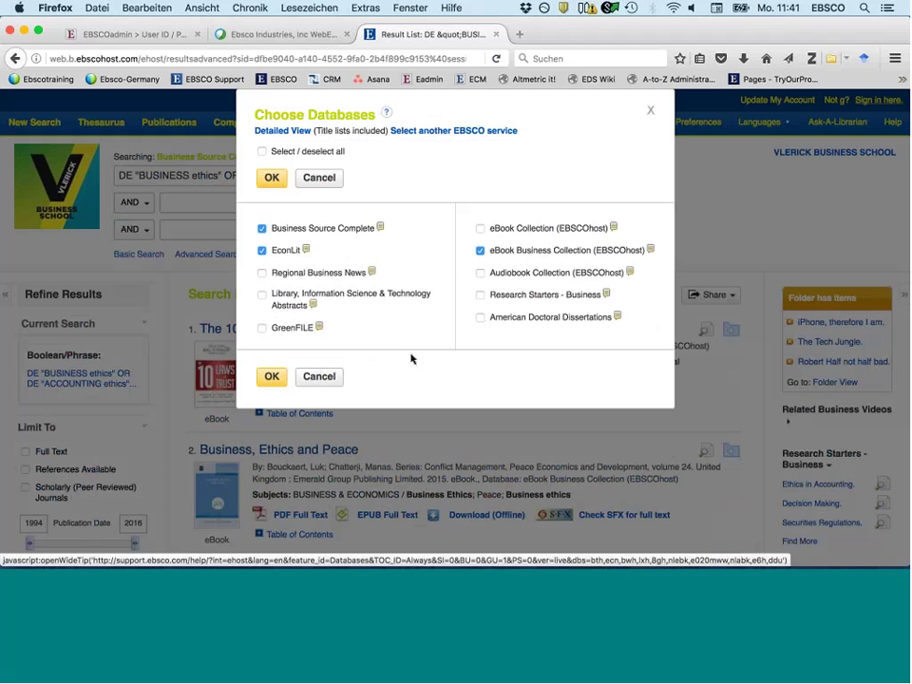
key("Escape")
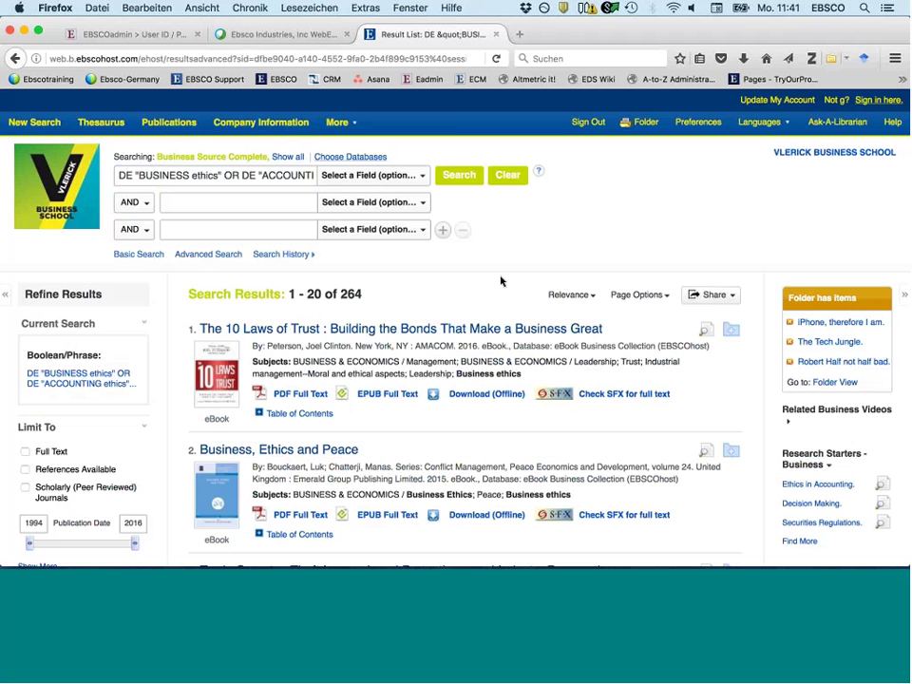